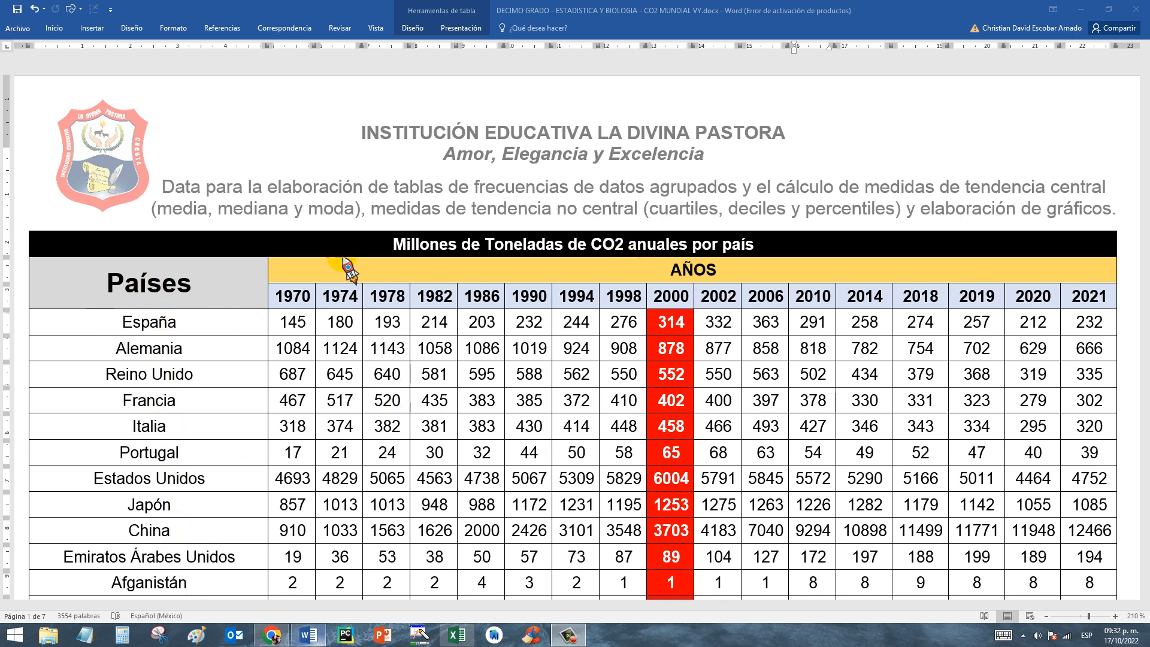
Examine the CO2 emissions table's year columns, the highlighted 2000 column and the España row.
click(283, 298)
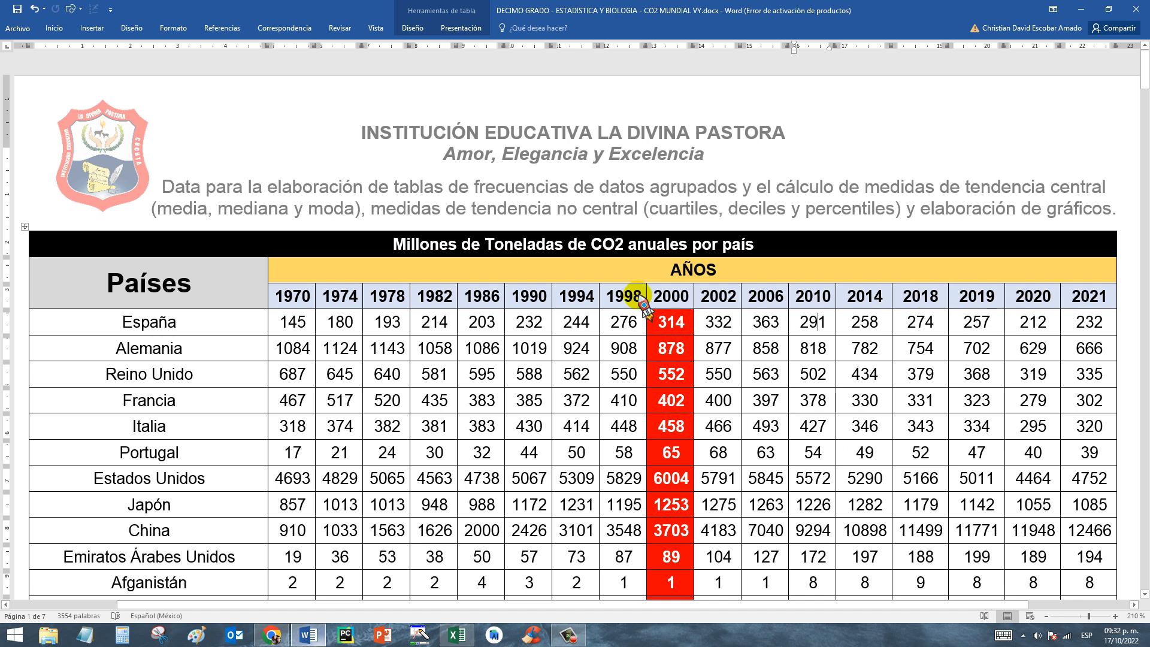
drag(671, 312, 676, 530)
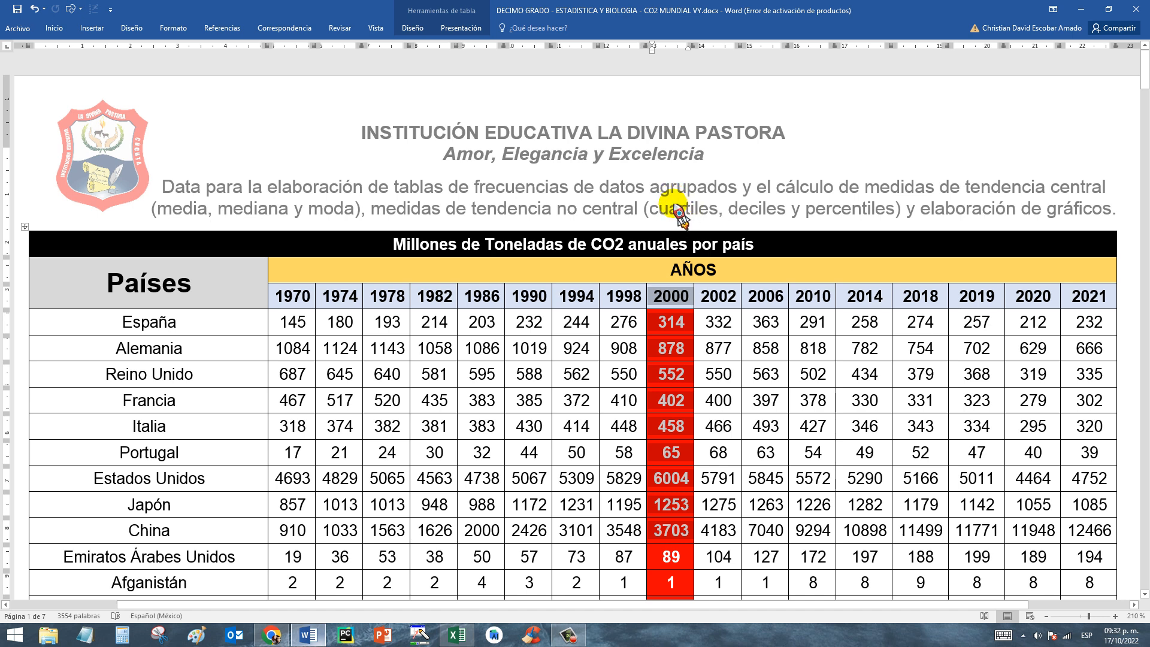
click(676, 343)
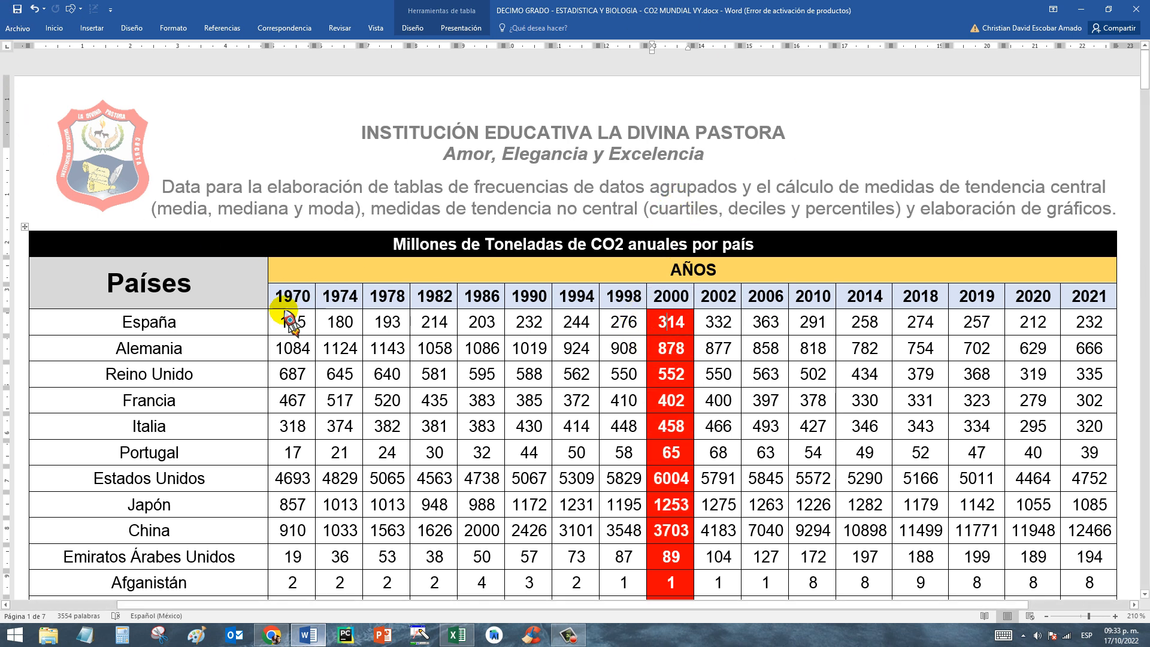
triple_click(160, 326)
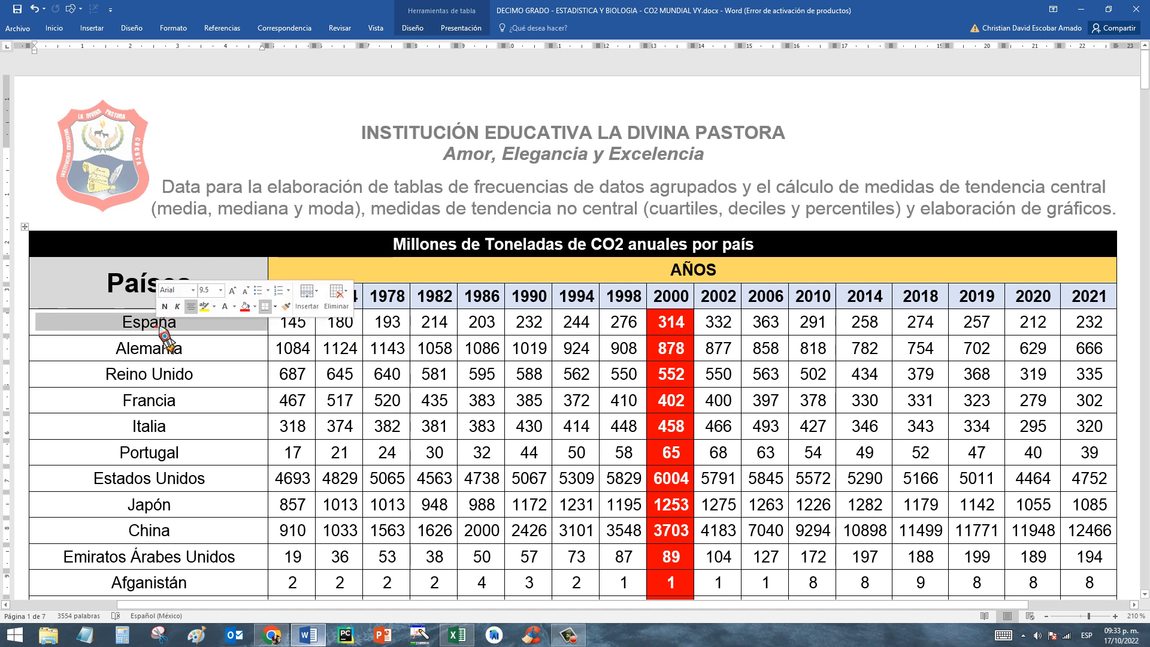
Switch to the co2 anuales mundial.xlsx workbook in Excel and examine the España row across all years alongside its line chart.
click(462, 636)
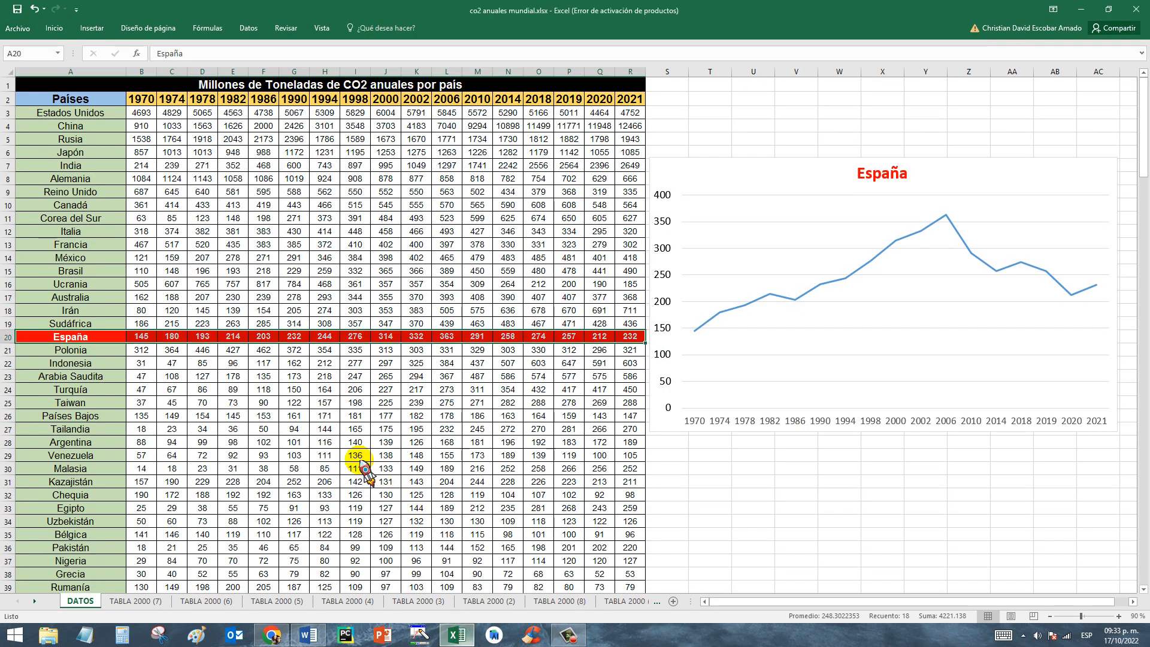
click(263, 376)
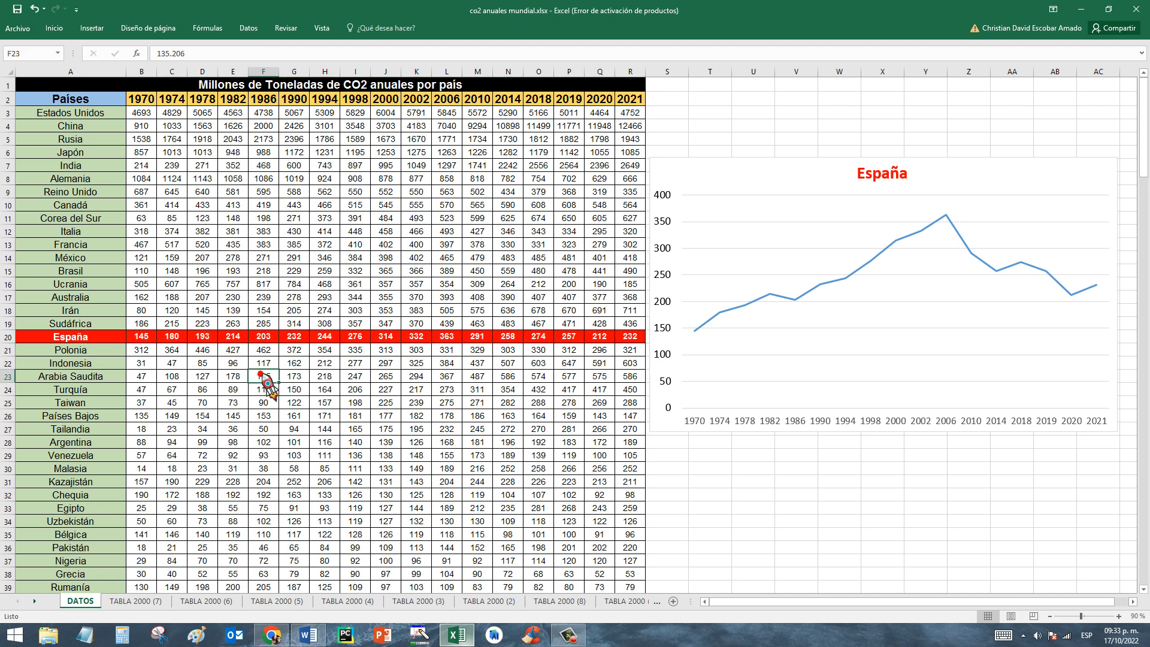
click(70, 337)
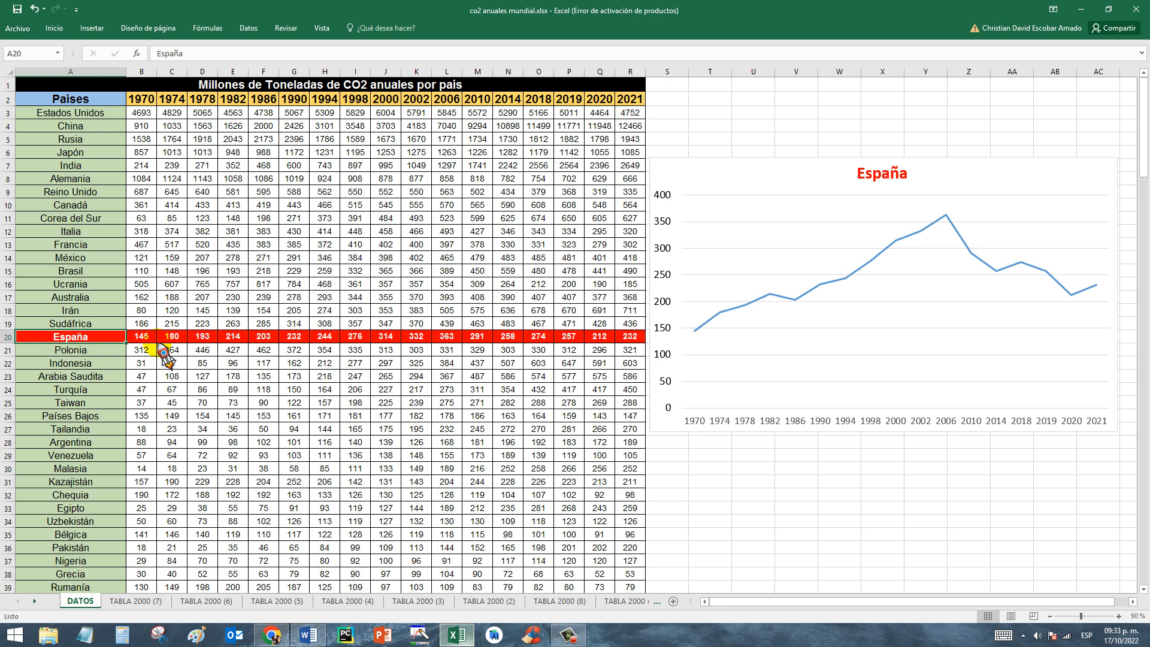
drag(149, 336, 630, 339)
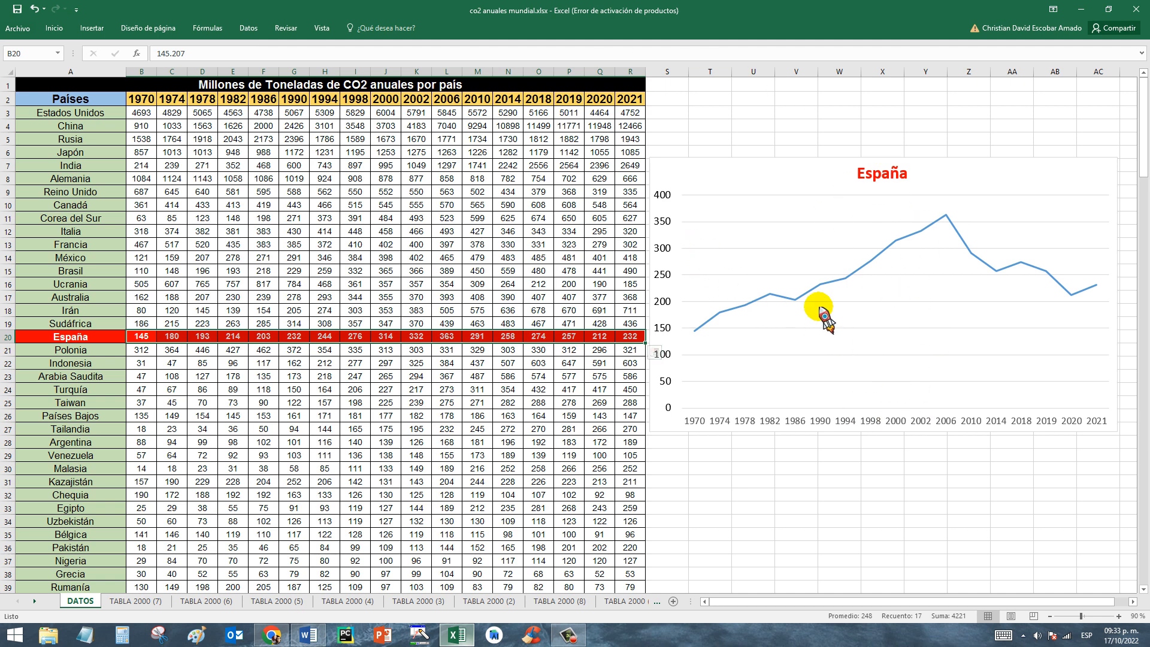
click(1068, 465)
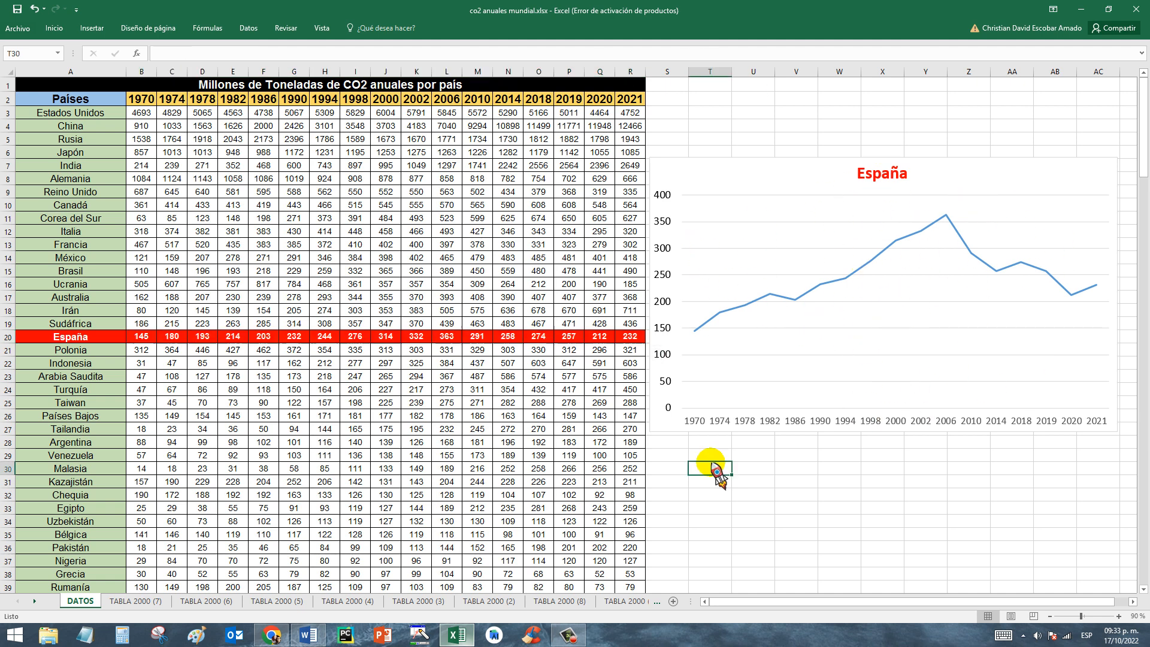
click(712, 443)
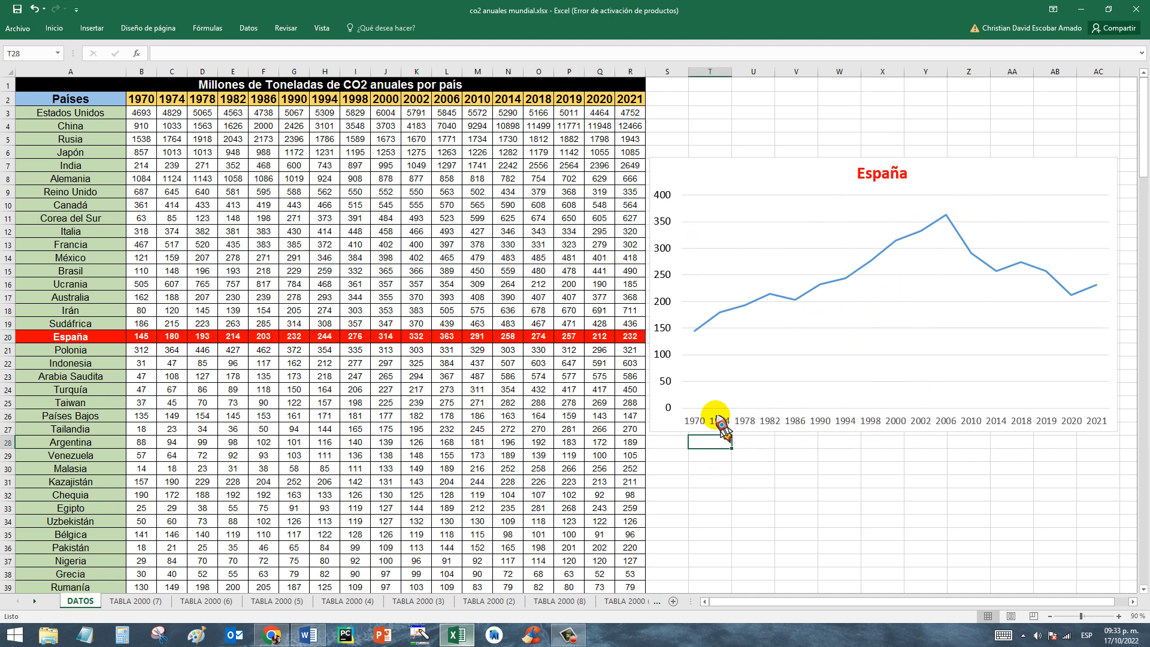
Compare España's values for 1970, 1974 and 2006 with the line chart, and look over the neighbouring countries' rows.
click(147, 340)
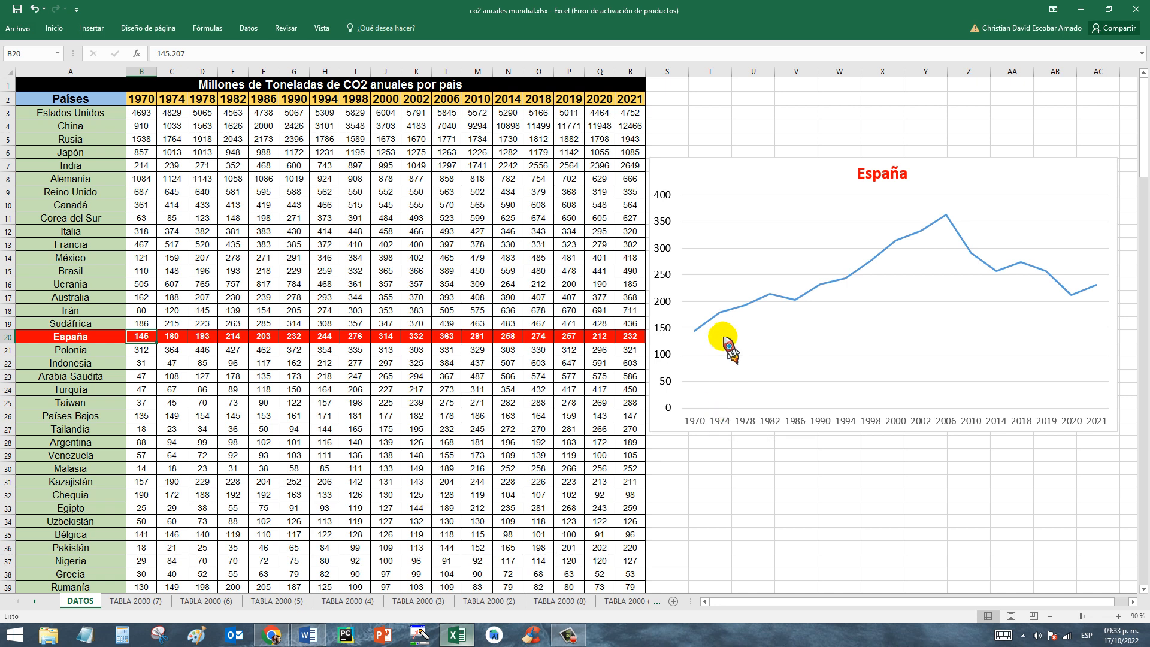
click(175, 337)
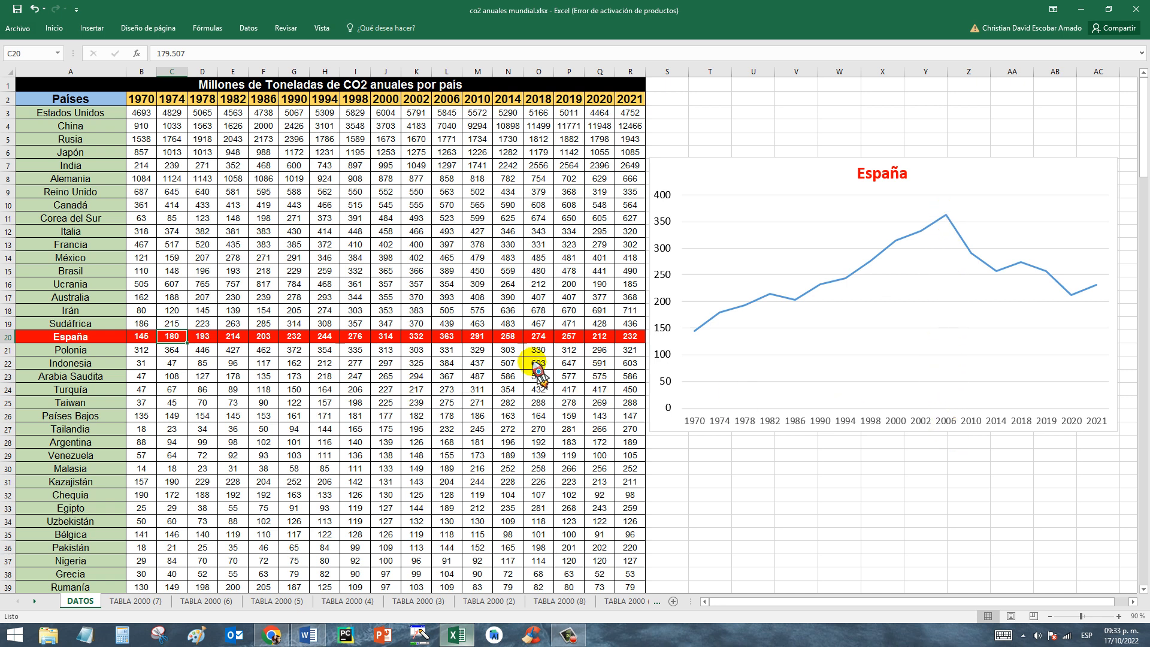
click(449, 337)
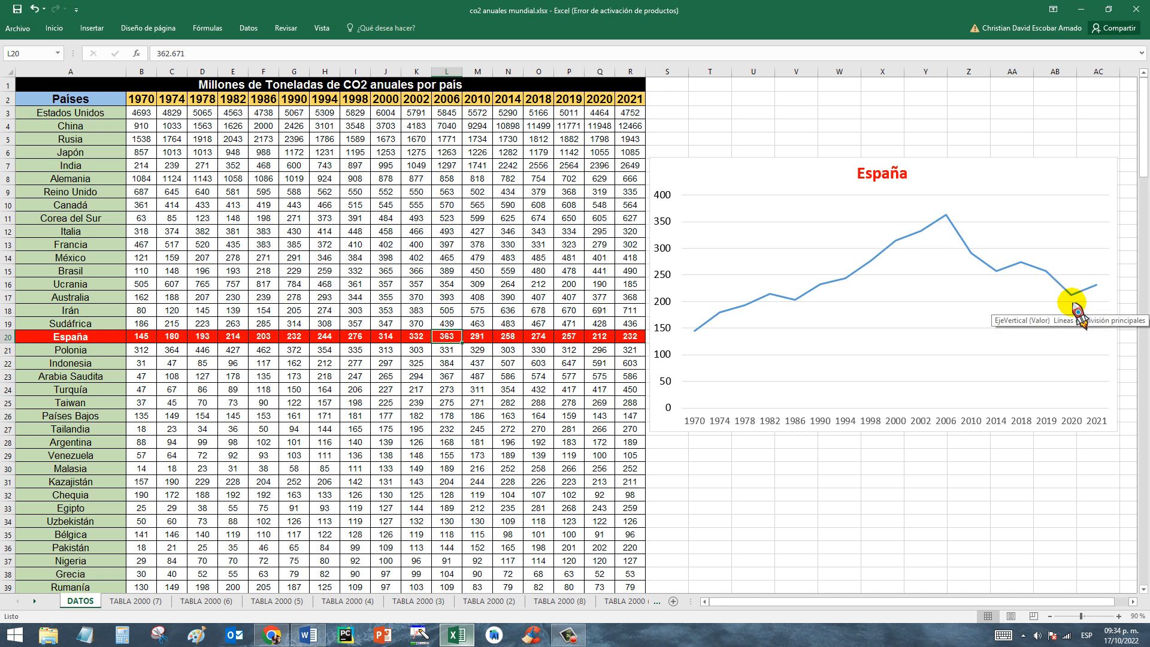
click(808, 469)
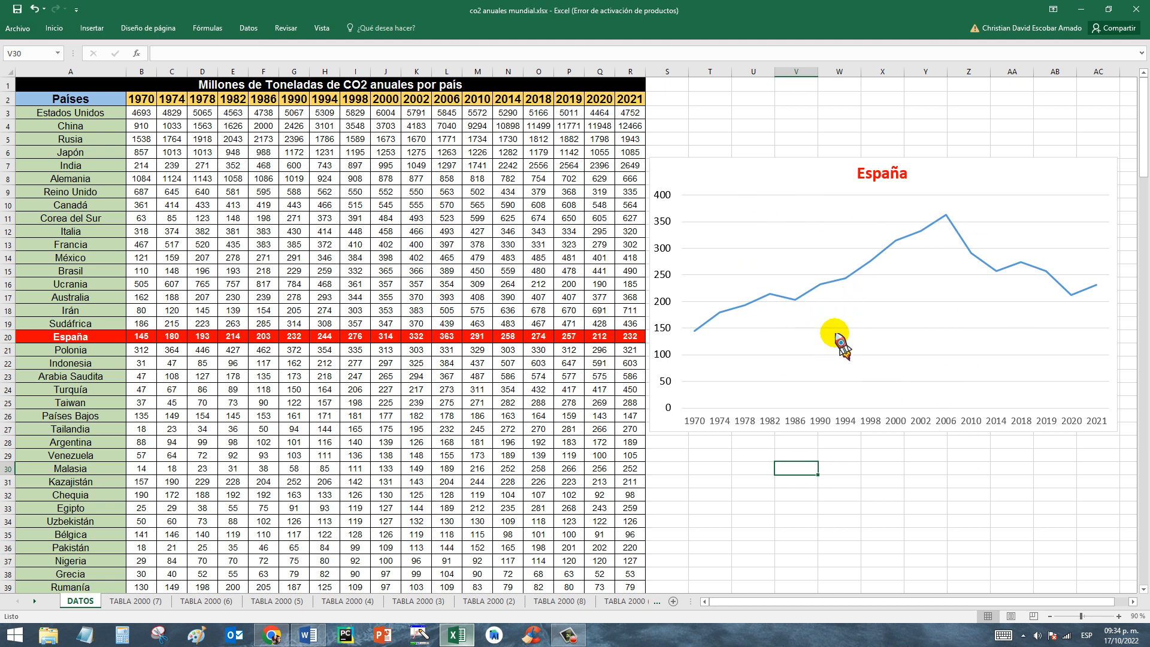
click(67, 353)
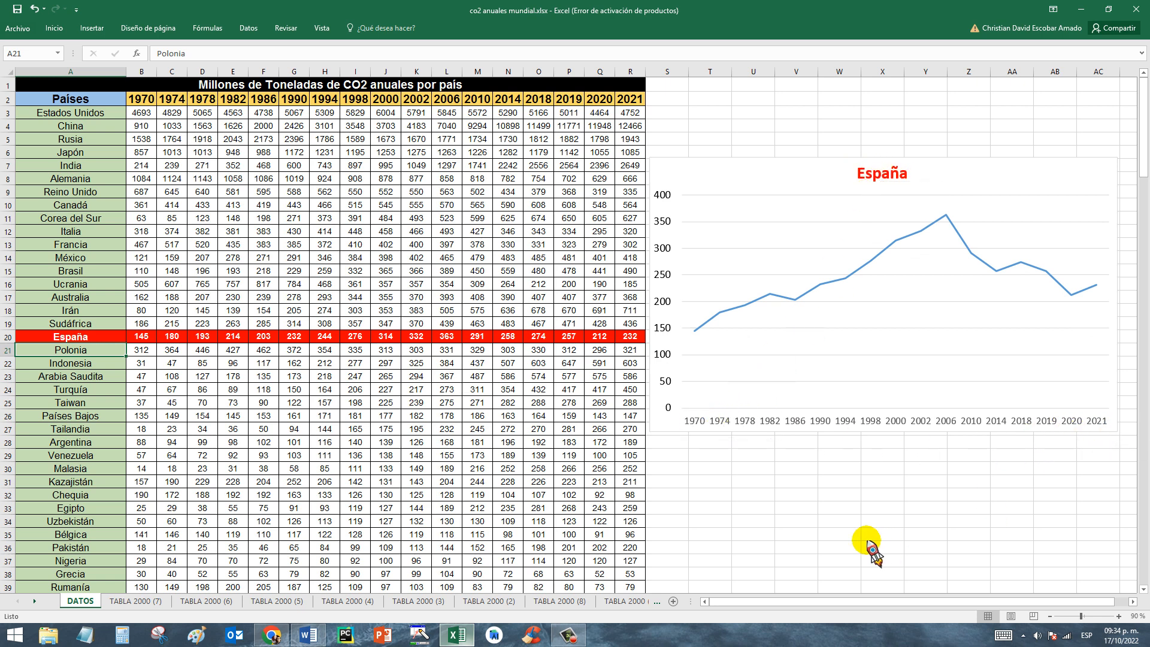
click(167, 376)
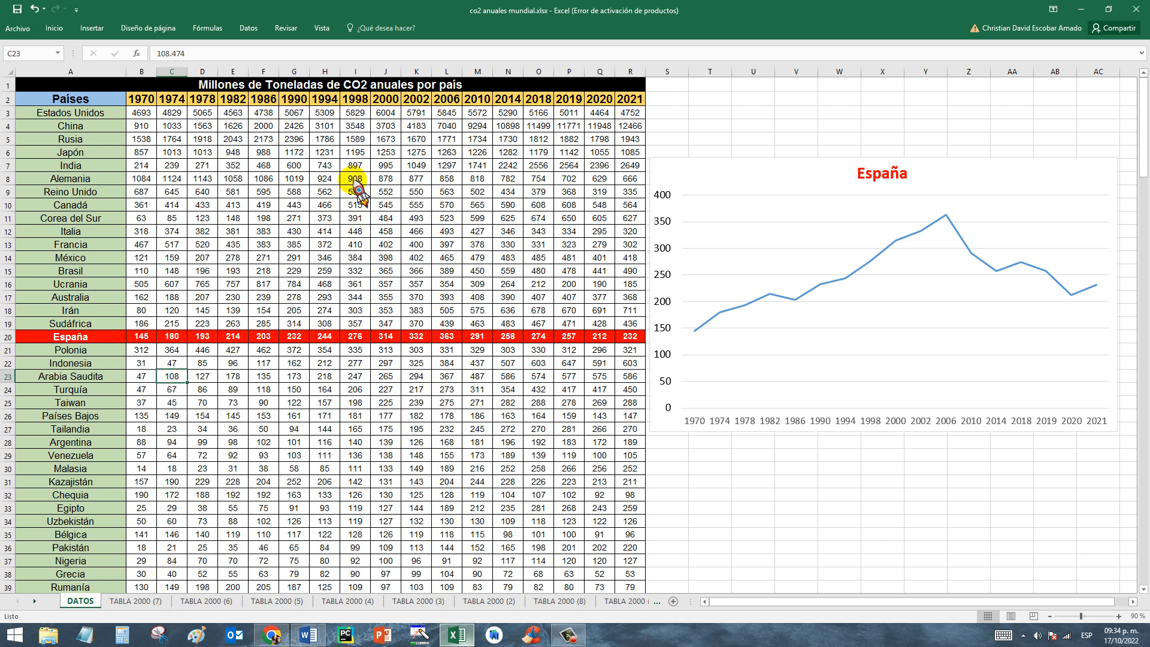
Switch to the Word document and review the highlighted 2000 column down the list of countries.
click(307, 634)
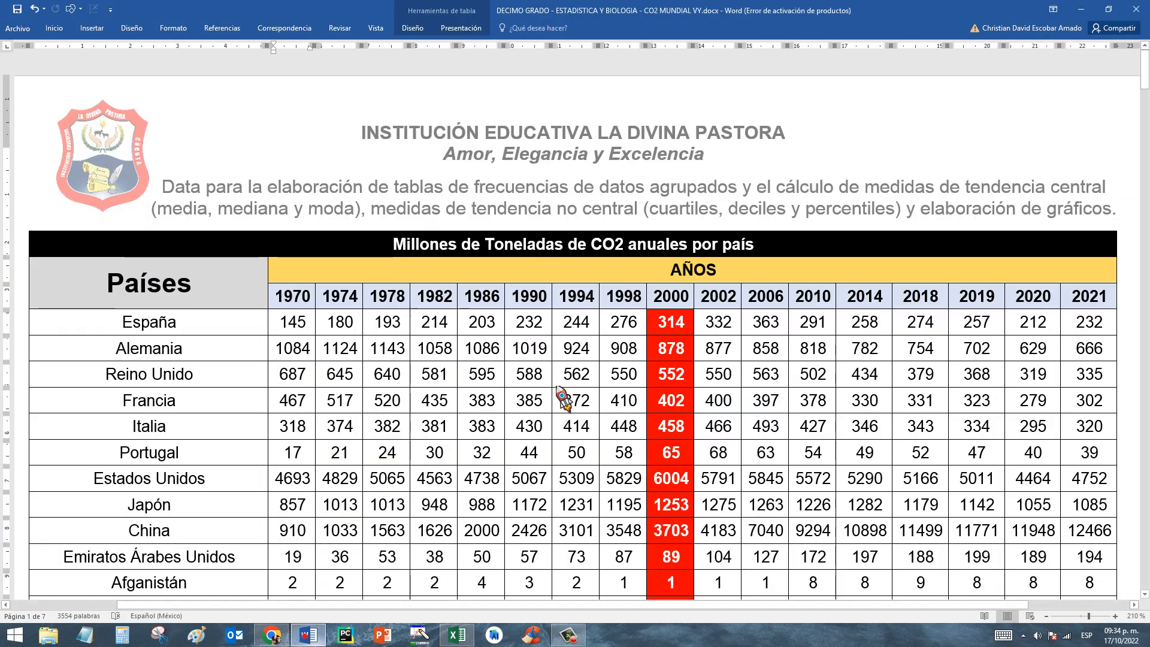
drag(658, 303, 674, 614)
click(666, 349)
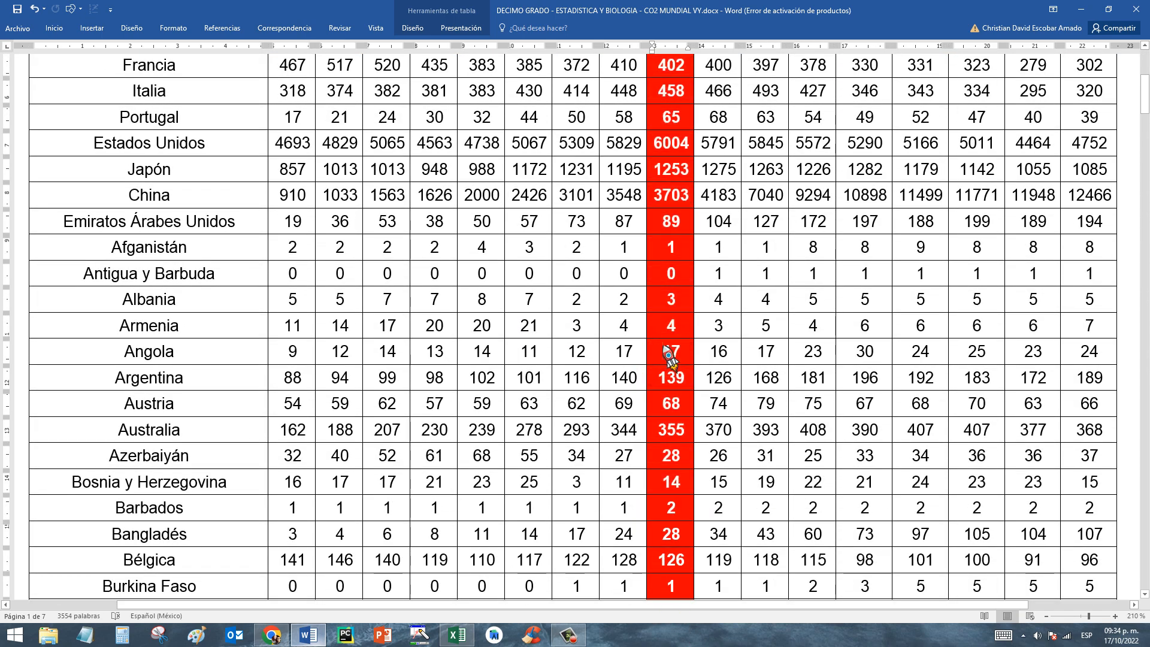
scroll(667, 349, up, 5)
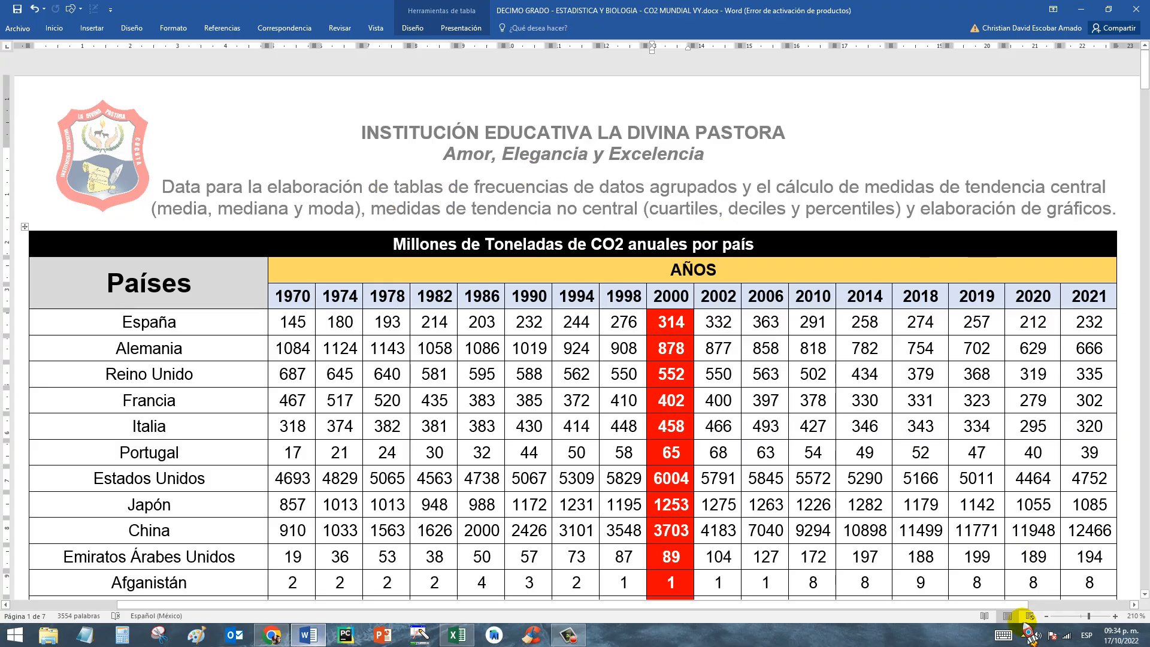
Zoom the document out to 100% and look through the remaining pages of the country table.
click(1048, 616)
click(1048, 616)
click(1049, 616)
click(1048, 616)
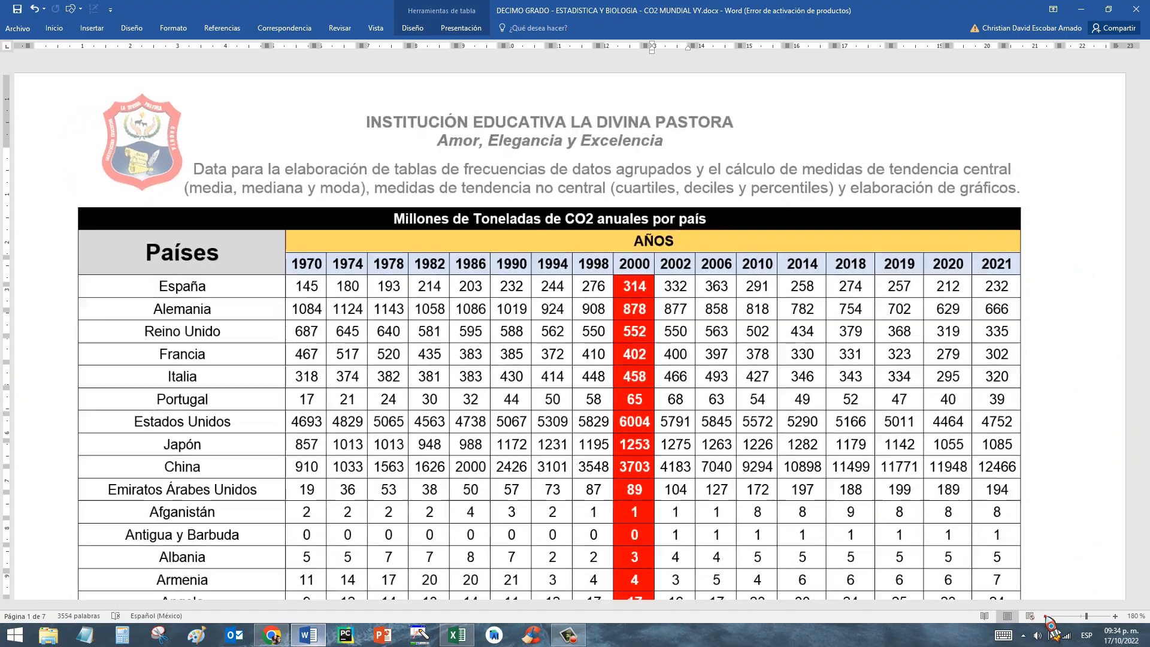
click(1048, 617)
click(1049, 617)
click(1048, 616)
click(1048, 616)
click(1048, 616)
click(1049, 617)
click(1048, 617)
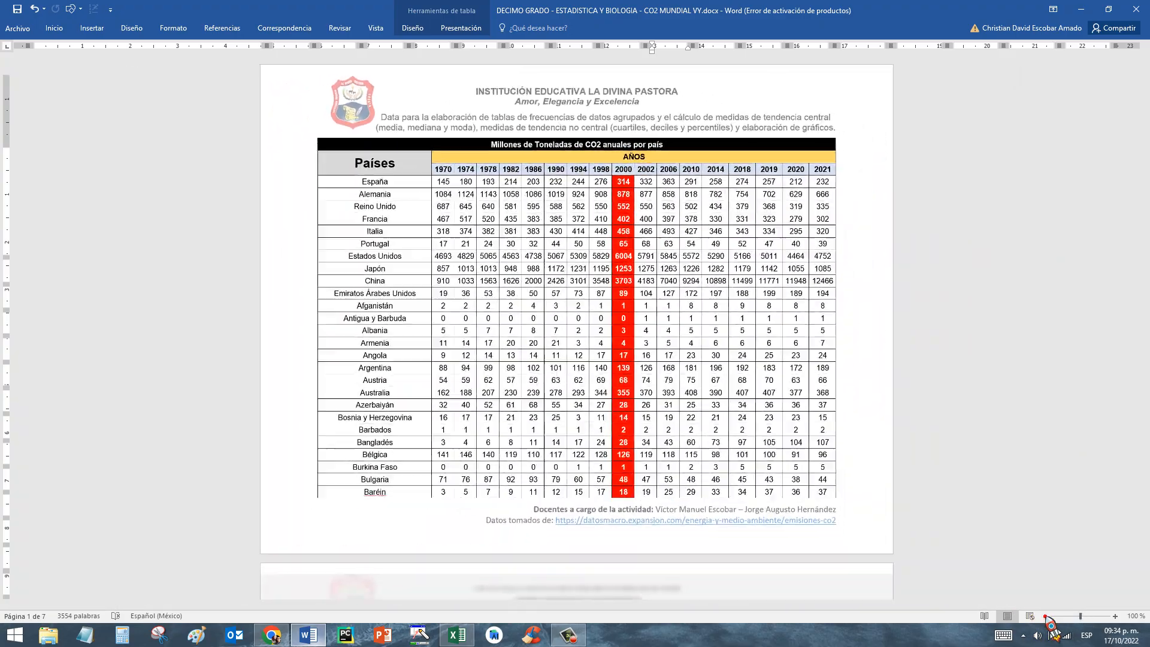
drag(1144, 105, 1137, 422)
Switch to the Excel workbook, open the TABLA 2000 (7) sheet and examine its country list and 2000 emission values.
click(457, 635)
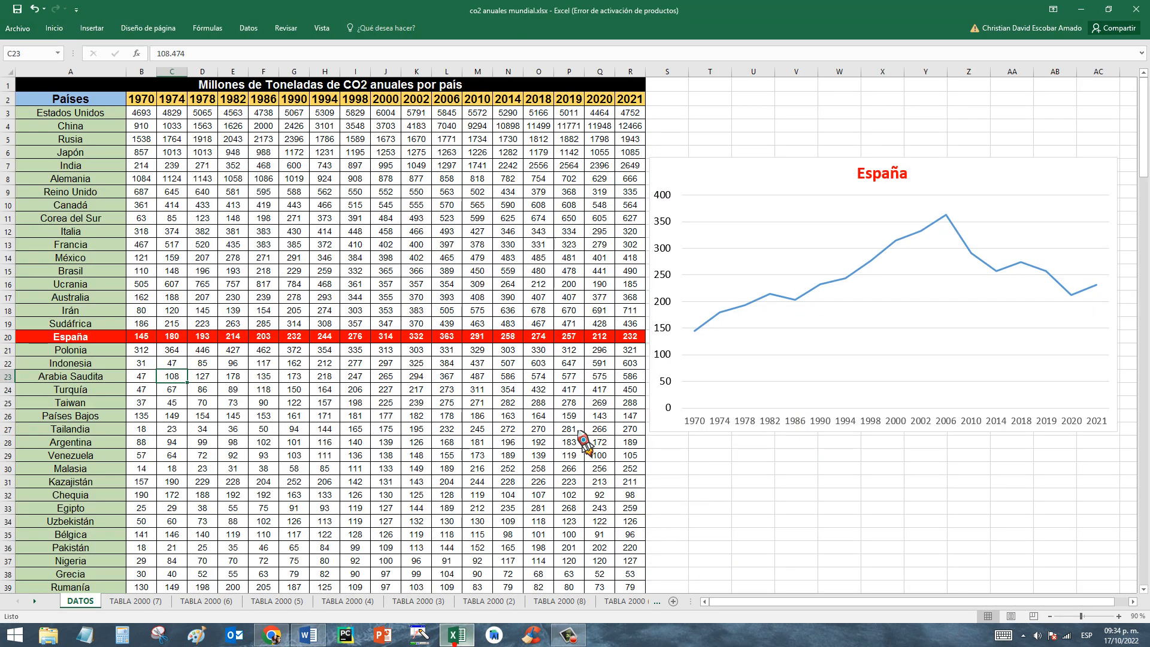
click(136, 601)
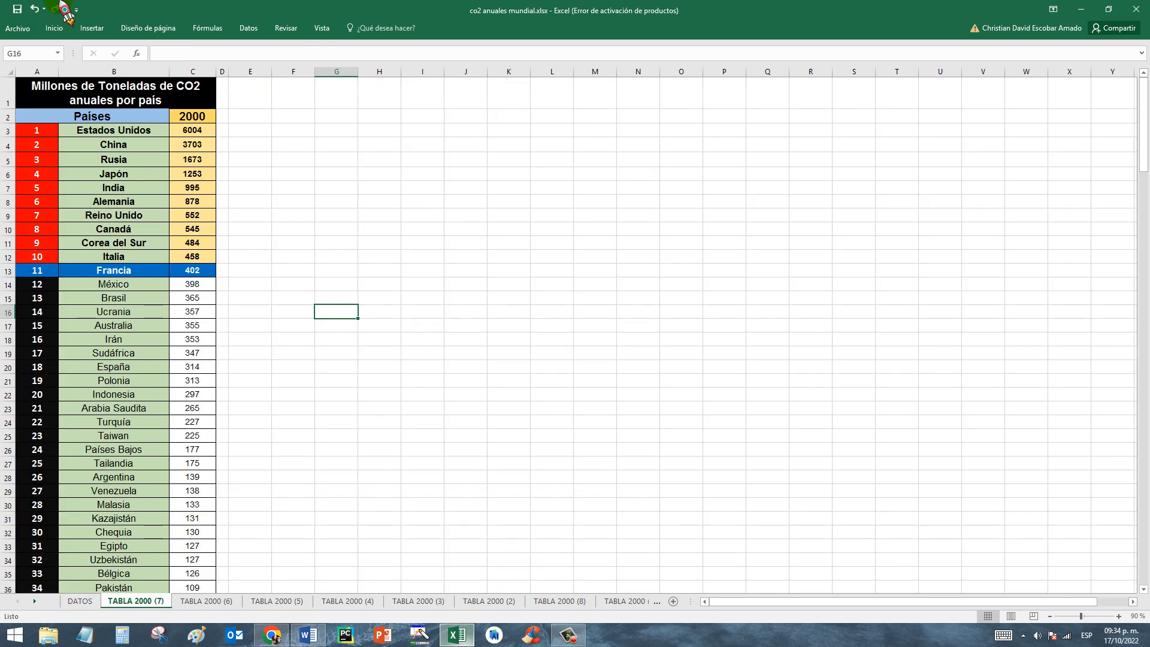
drag(137, 130, 154, 588)
drag(196, 139, 195, 573)
click(262, 187)
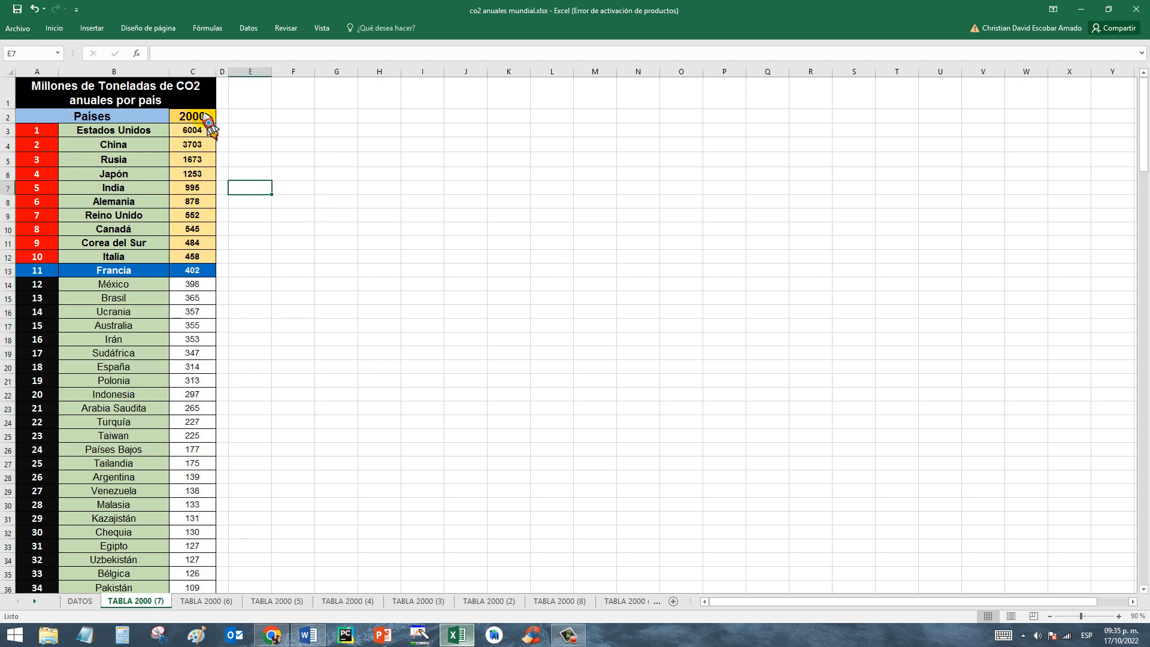
Examine the ten highest-emission countries of 2000 in the ranking, from Estados Unidos to Italia.
drag(42, 130, 191, 131)
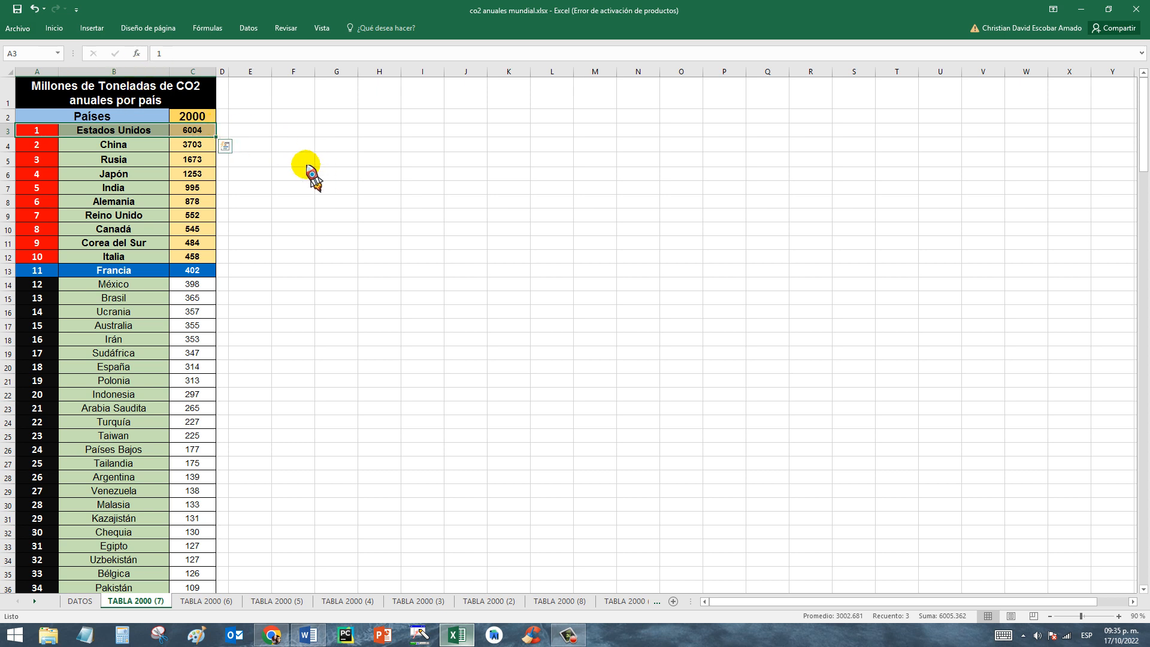
click(254, 131)
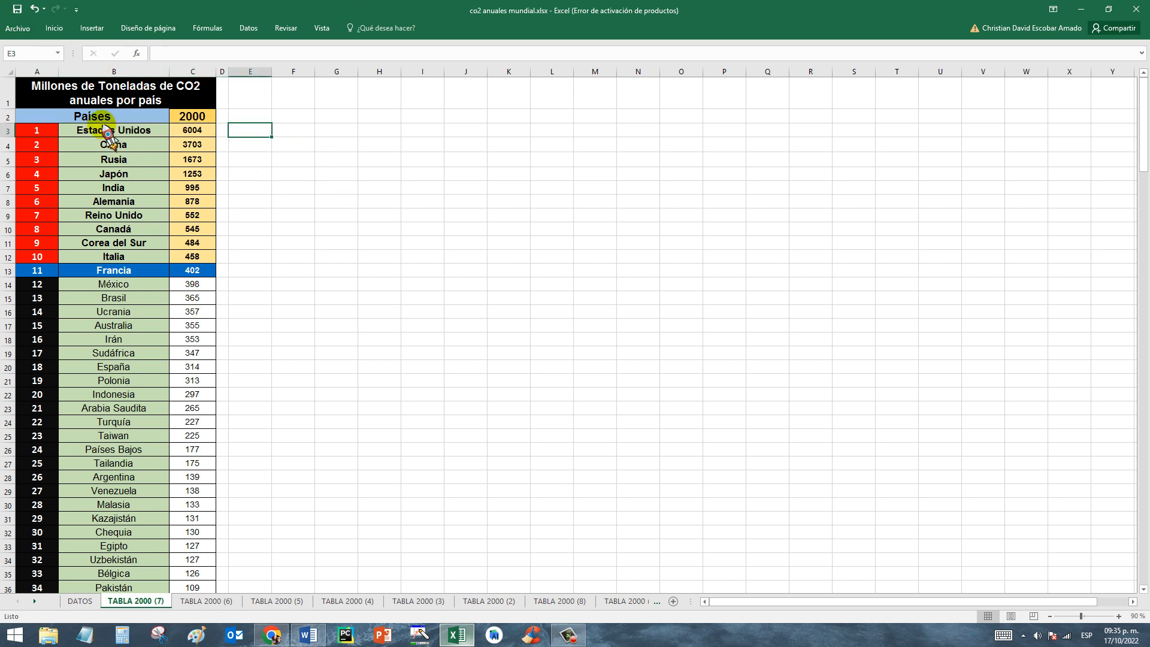
click(196, 118)
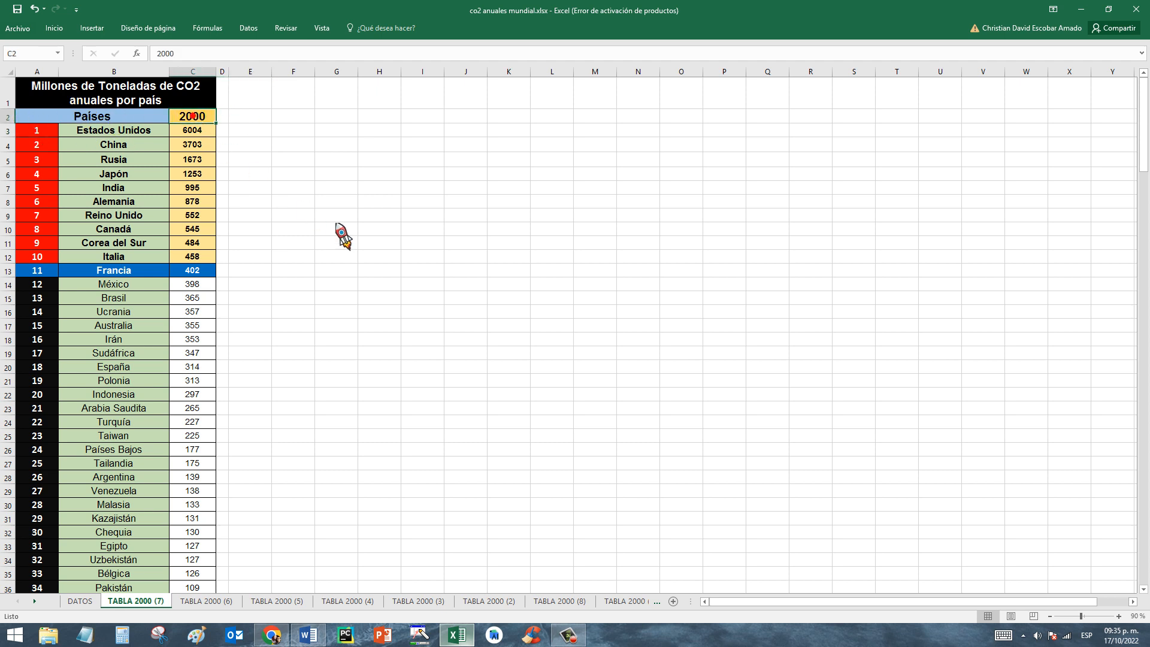
drag(47, 137, 198, 258)
click(245, 128)
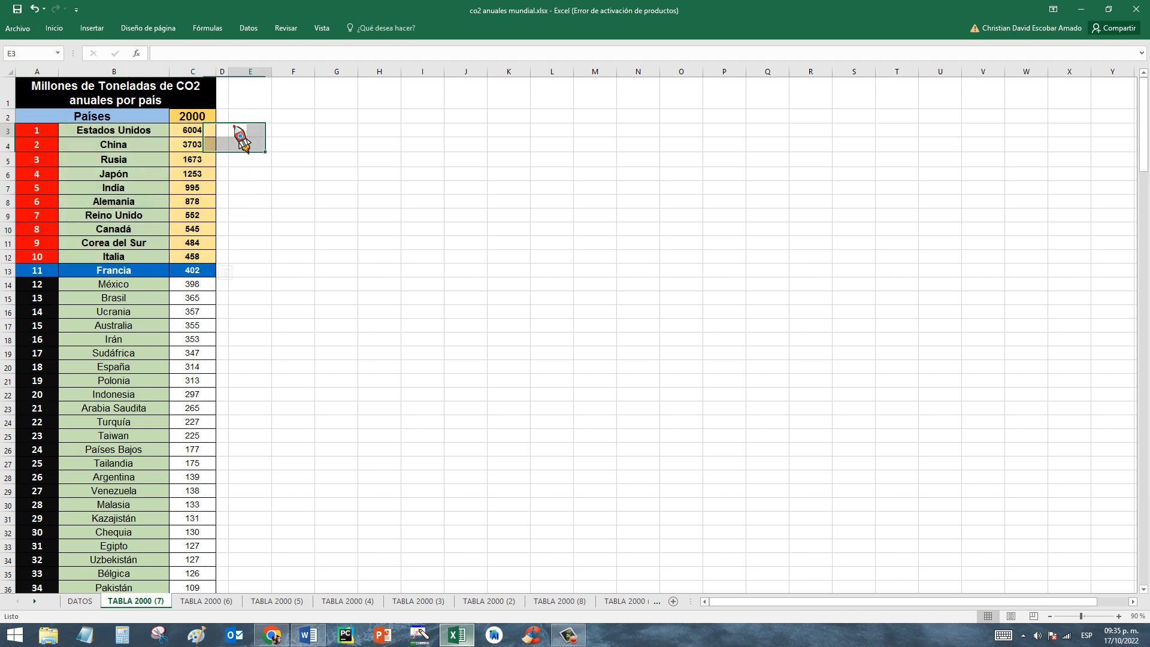
click(193, 117)
Open the TABLA 2000 (6) sheet and compare its column chart of the top emitters with the ten highlighted ranking rows.
click(207, 600)
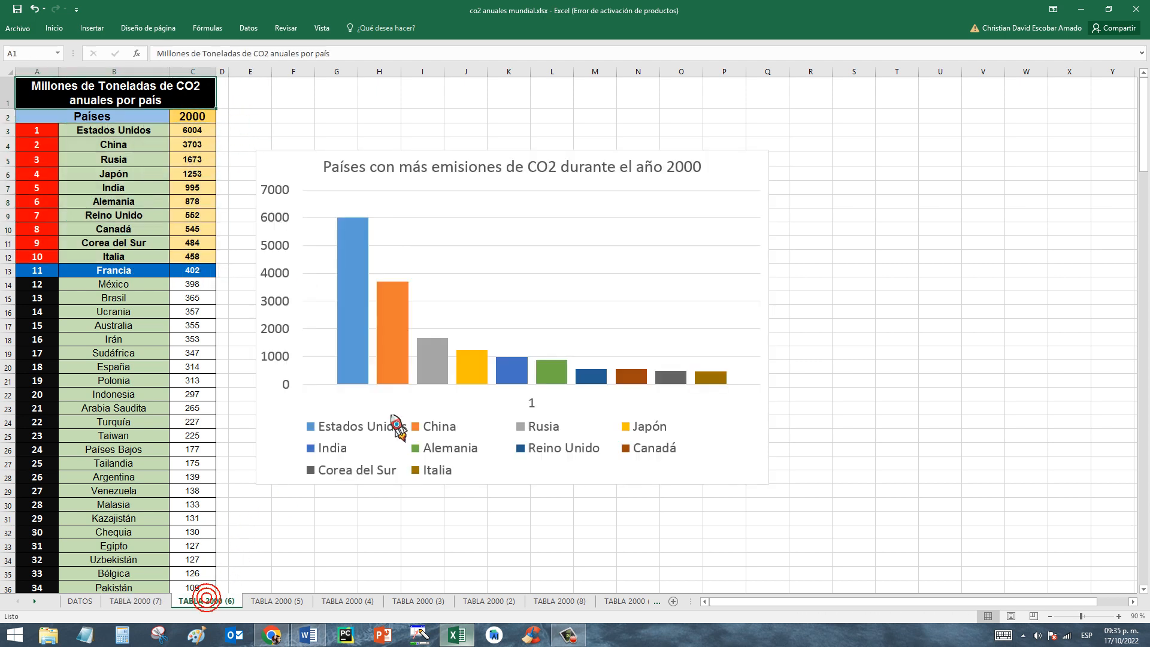
mouse_move(627, 382)
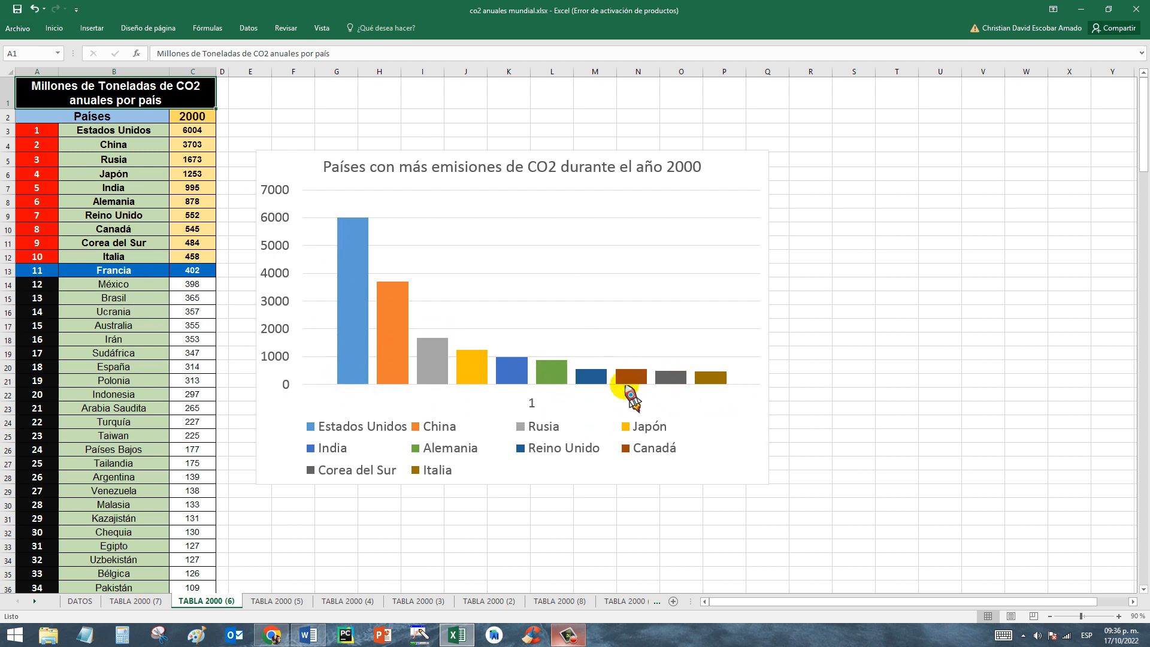
drag(39, 131, 198, 244)
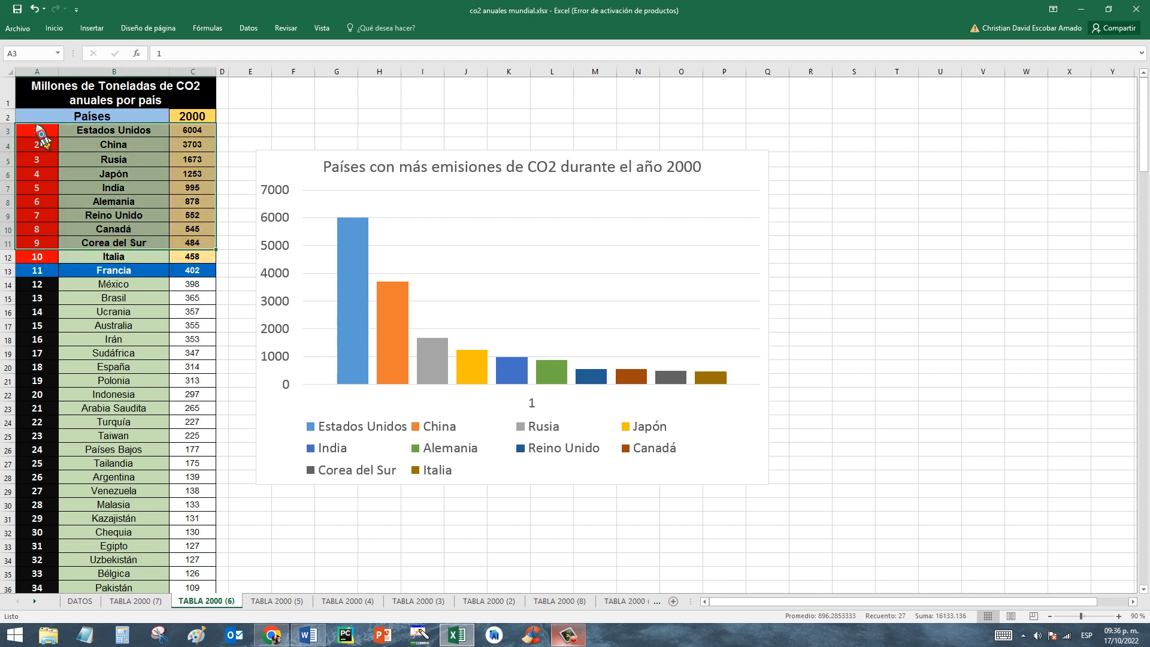
drag(36, 133, 205, 268)
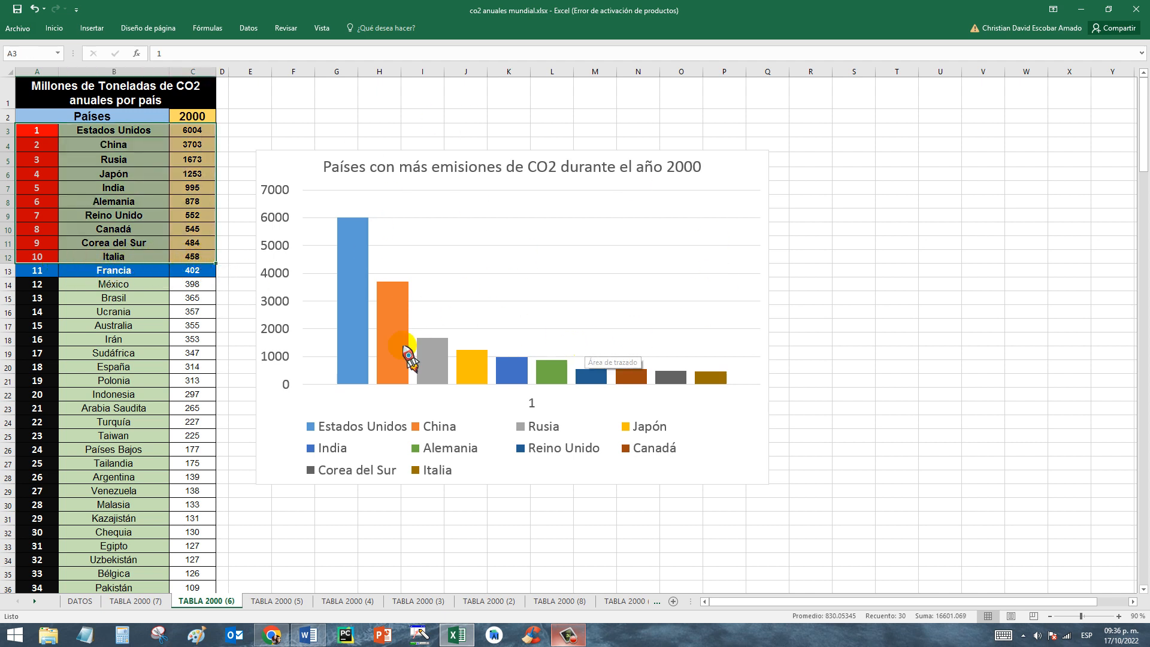
click(367, 533)
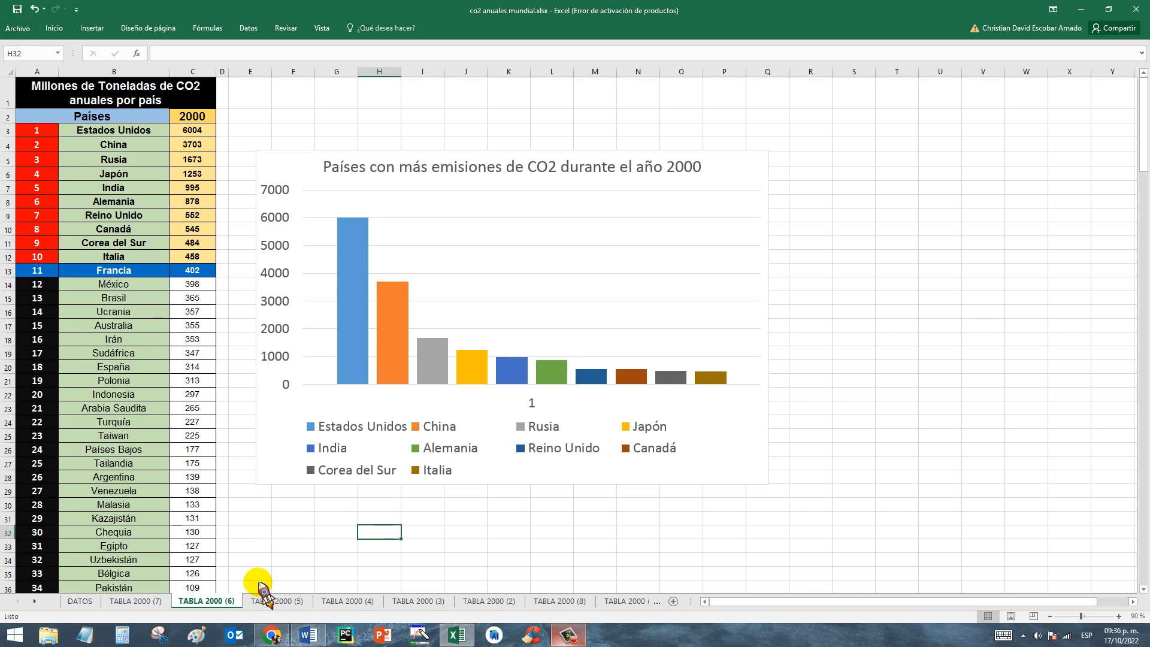
Open the TABLA 2000 (5) sheet and examine the number of intervals chosen for grouping the data.
click(285, 601)
click(275, 154)
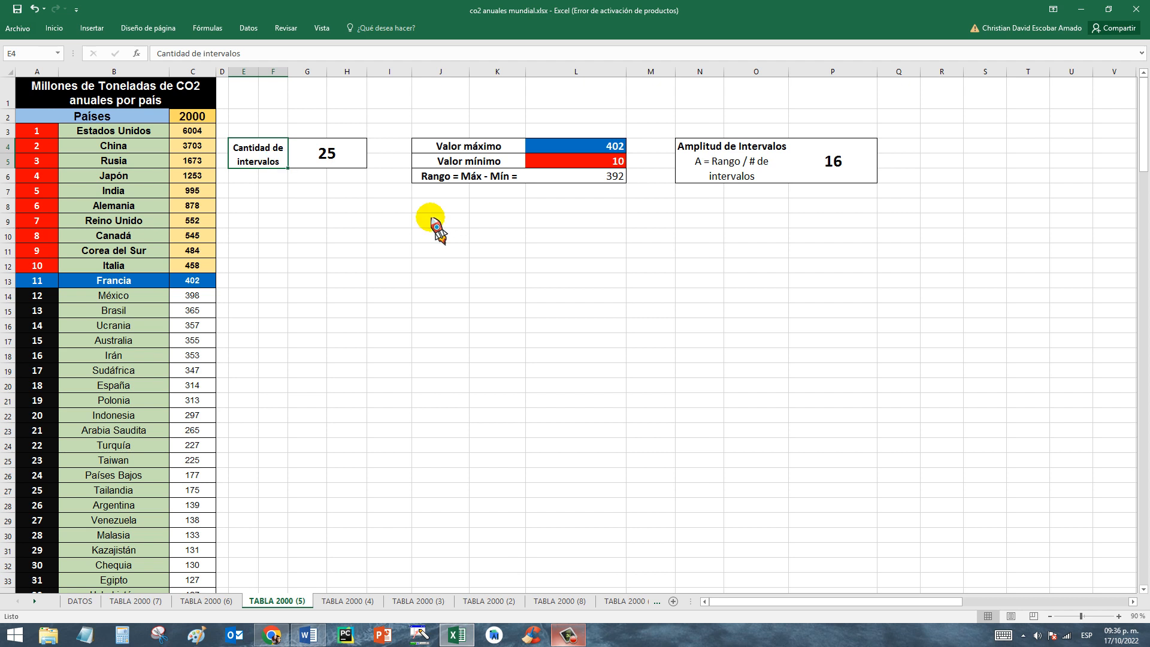
click(343, 157)
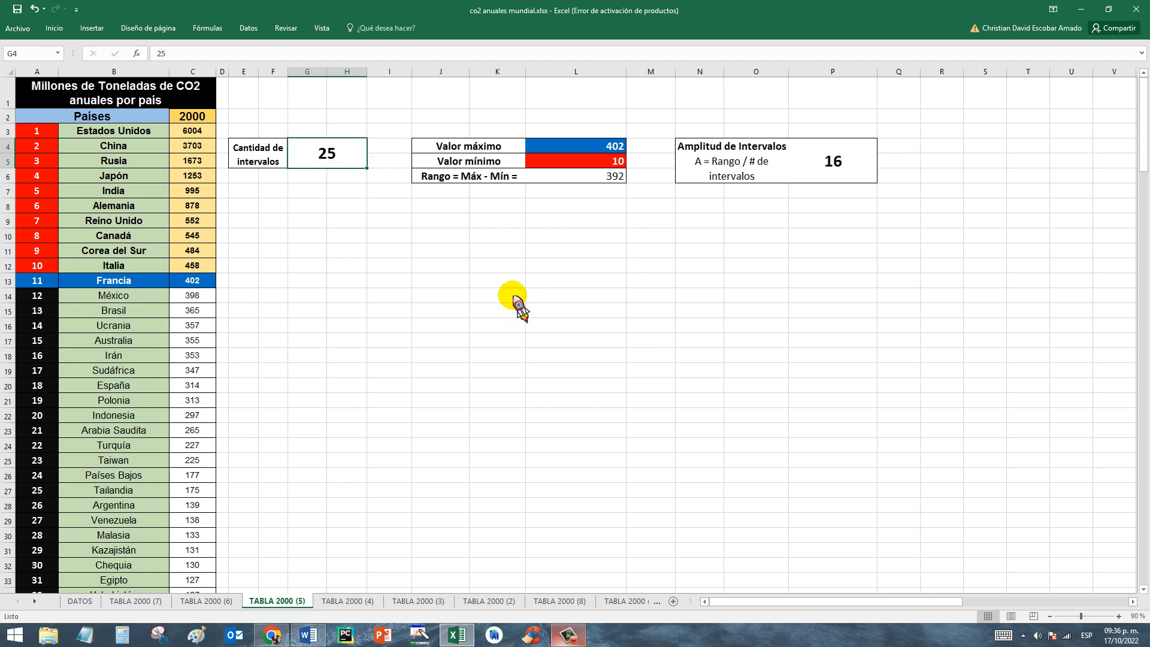
Examine the number of intervals, the top ten countries' 2000 emissions and the maximum value used for grouping the data.
click(325, 224)
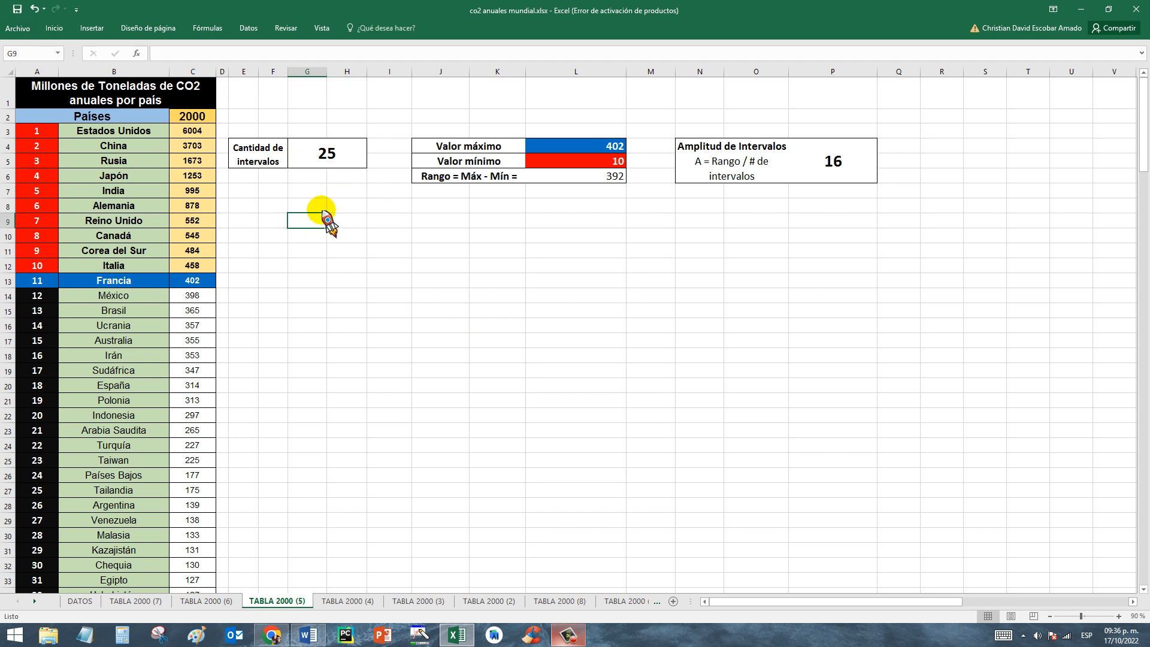
click(329, 151)
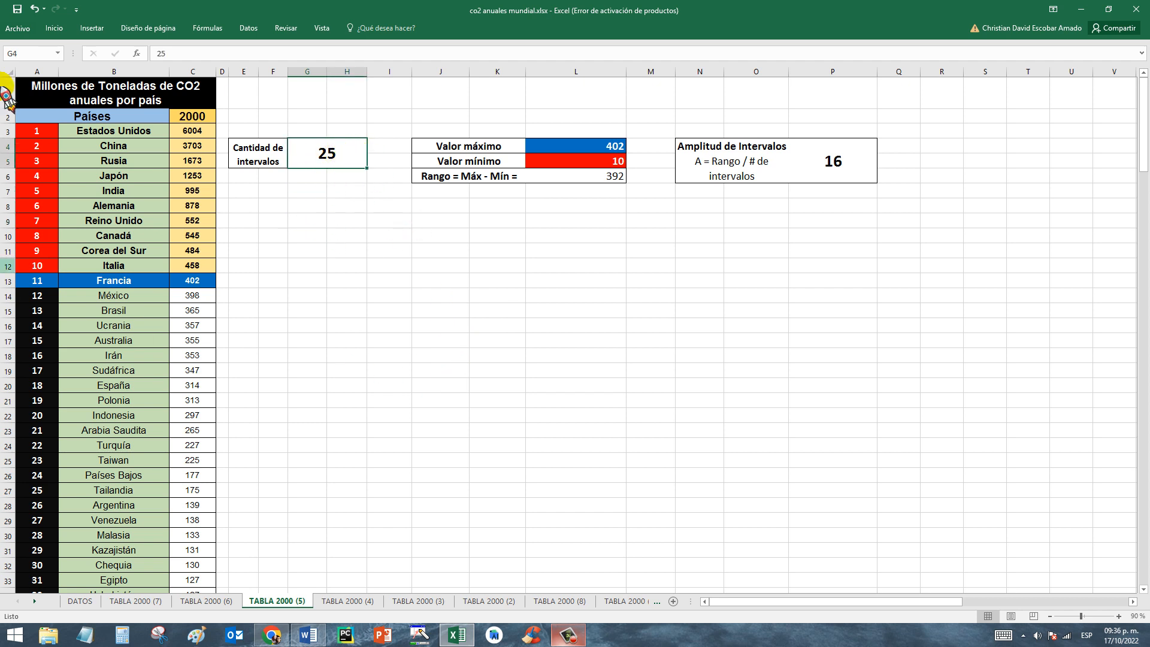
click(467, 147)
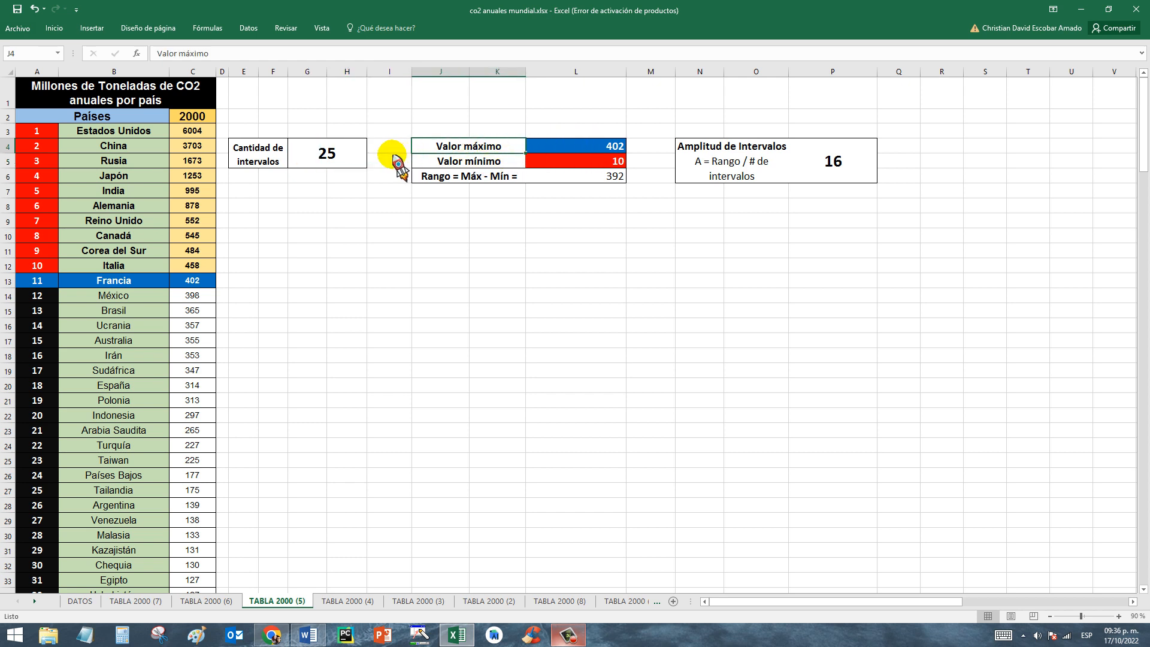
drag(37, 130, 190, 270)
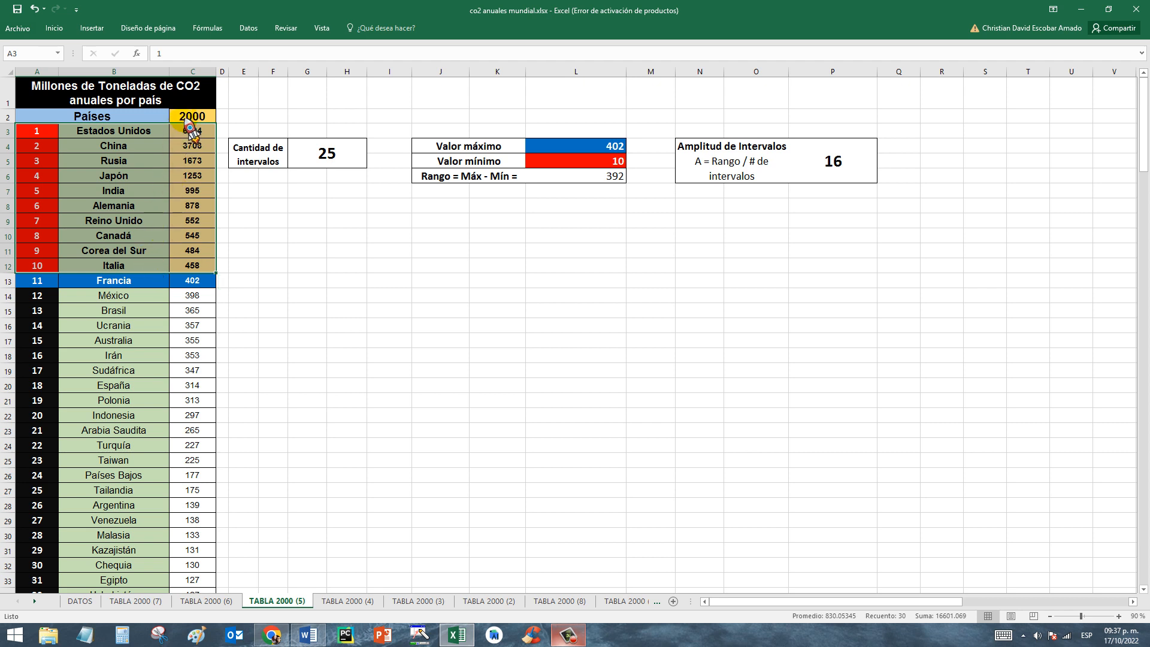
drag(190, 128, 195, 266)
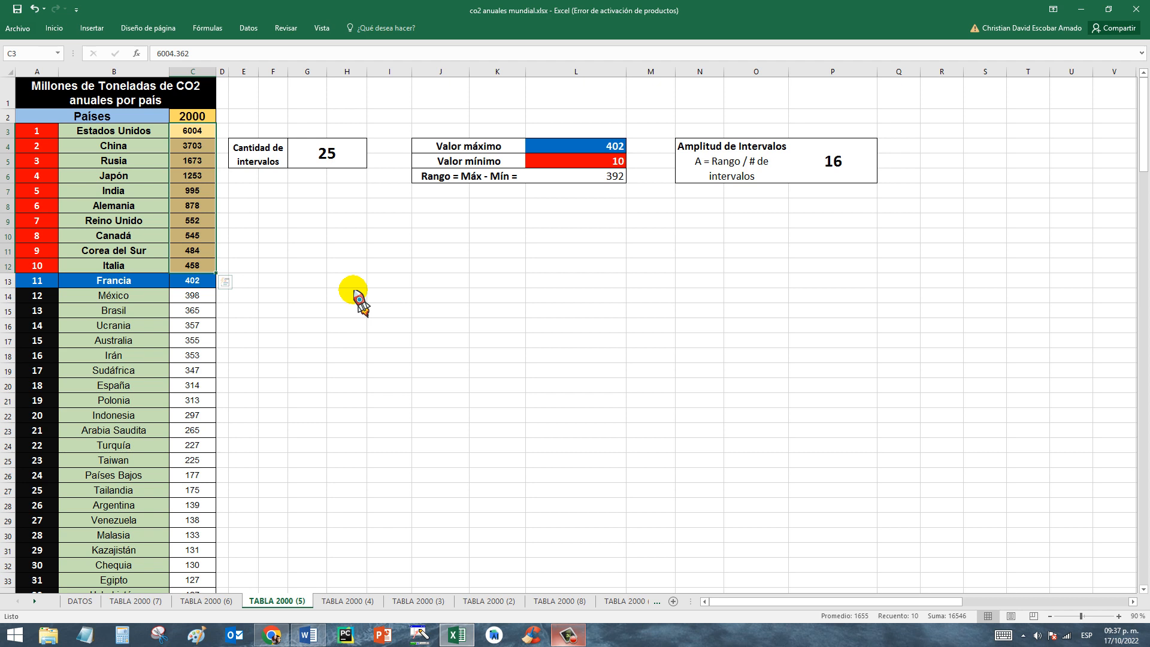
click(585, 145)
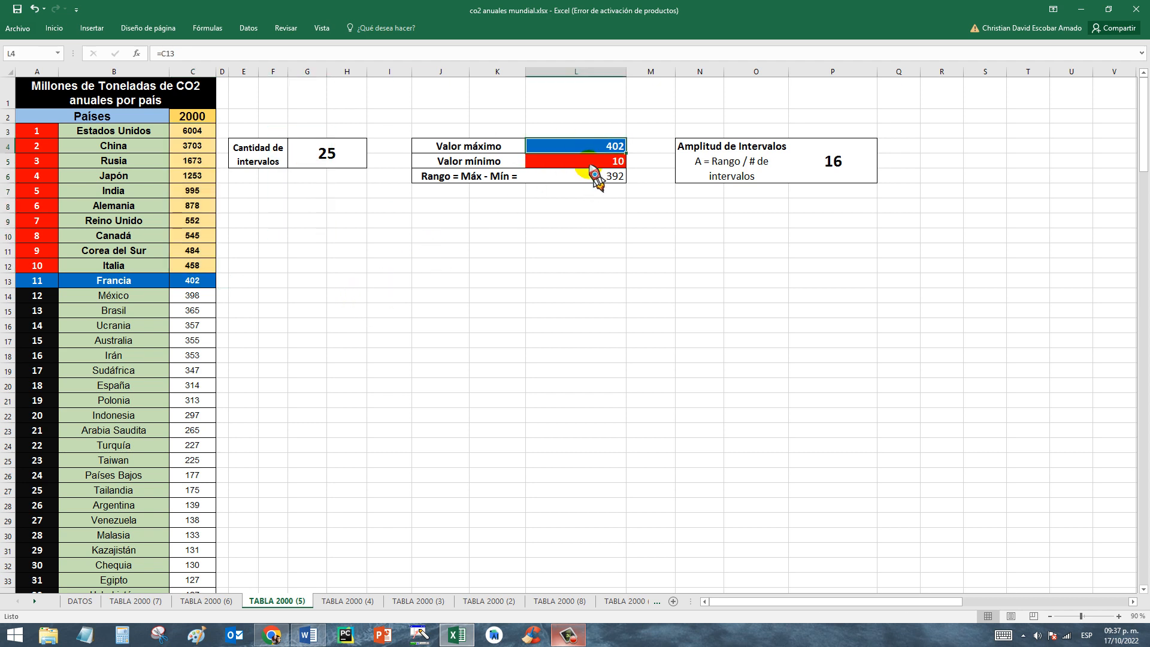
Compare Francia's row in the 2000 ranking with the maximum value in L4.
drag(35, 281, 193, 283)
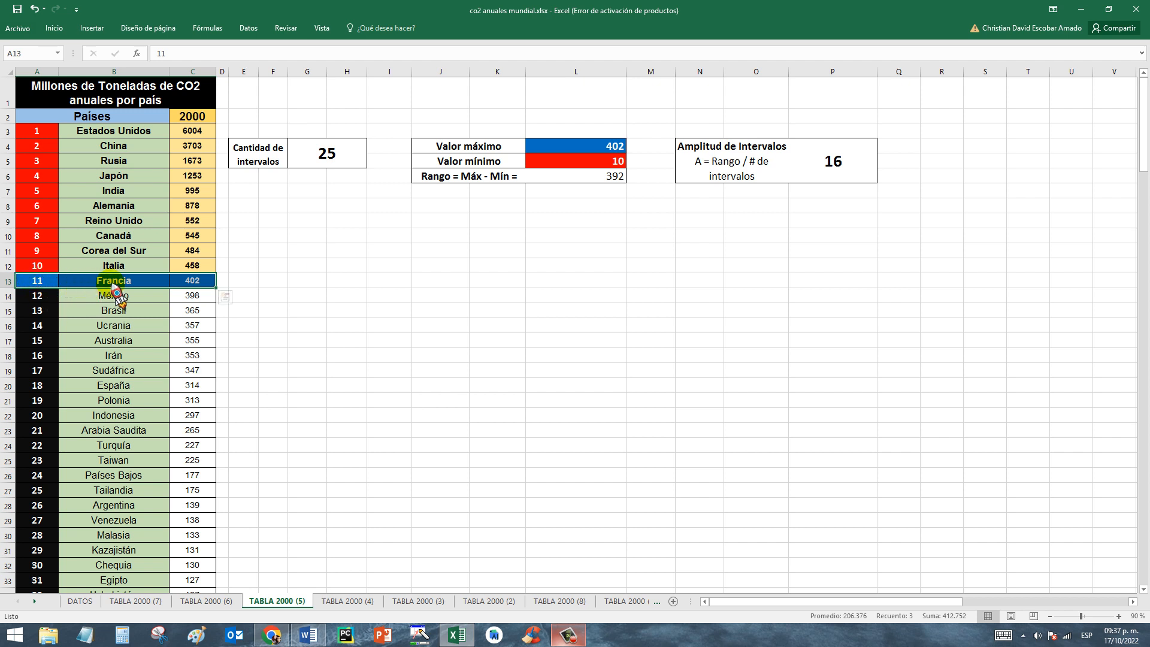
click(114, 309)
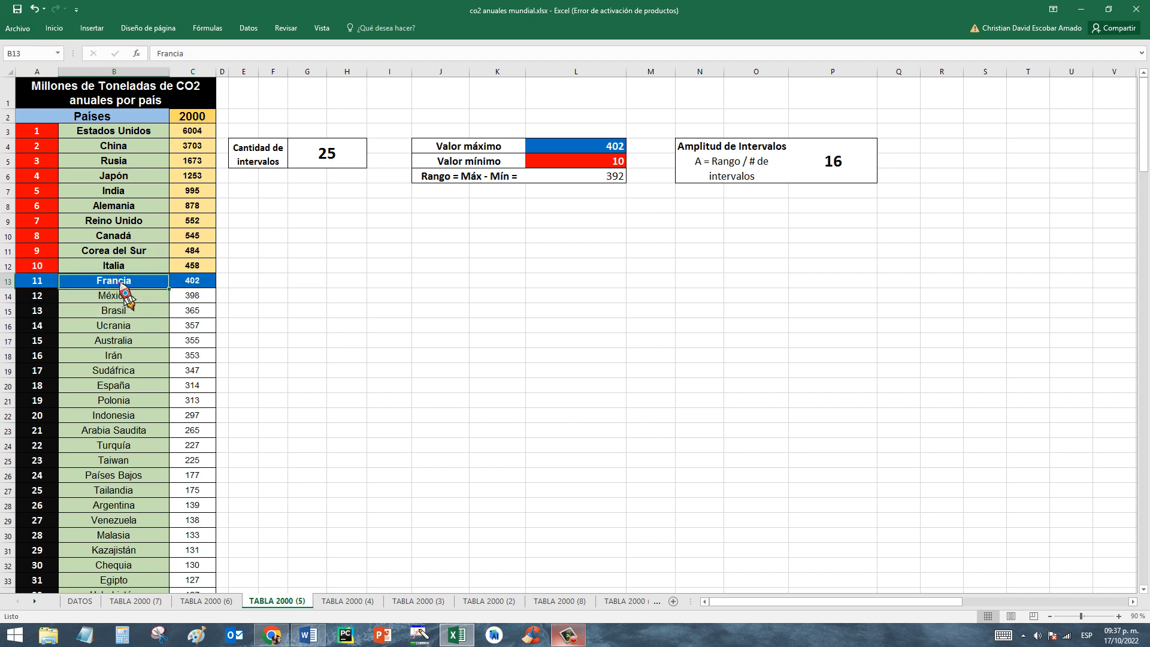
click(198, 280)
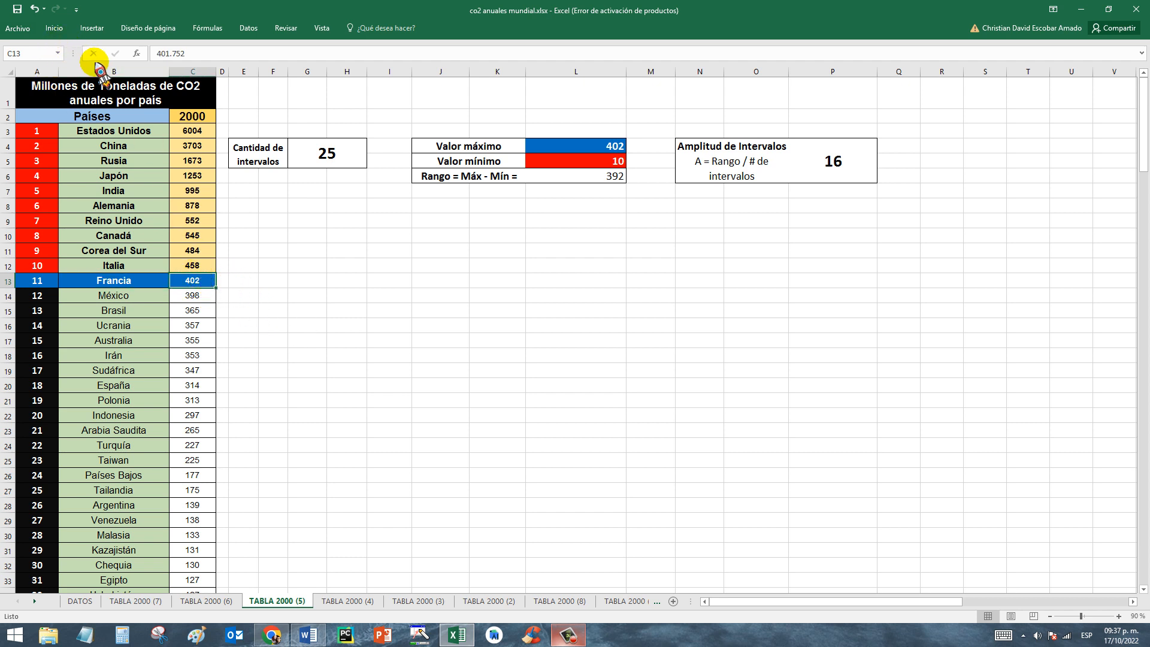
click(105, 281)
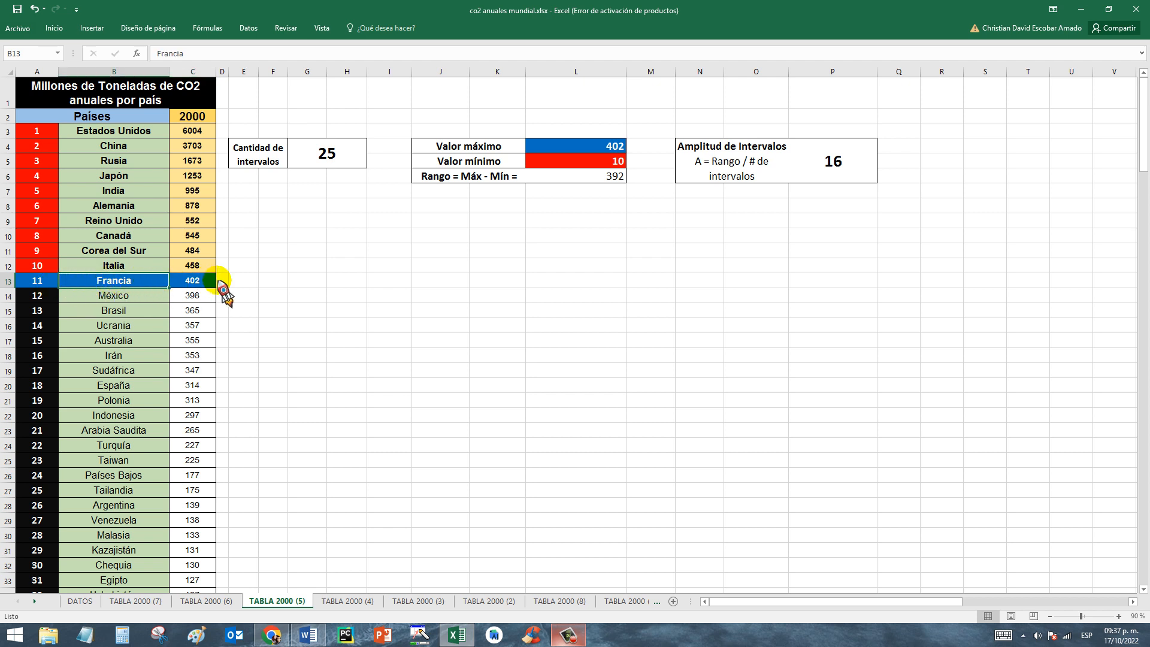
click(599, 145)
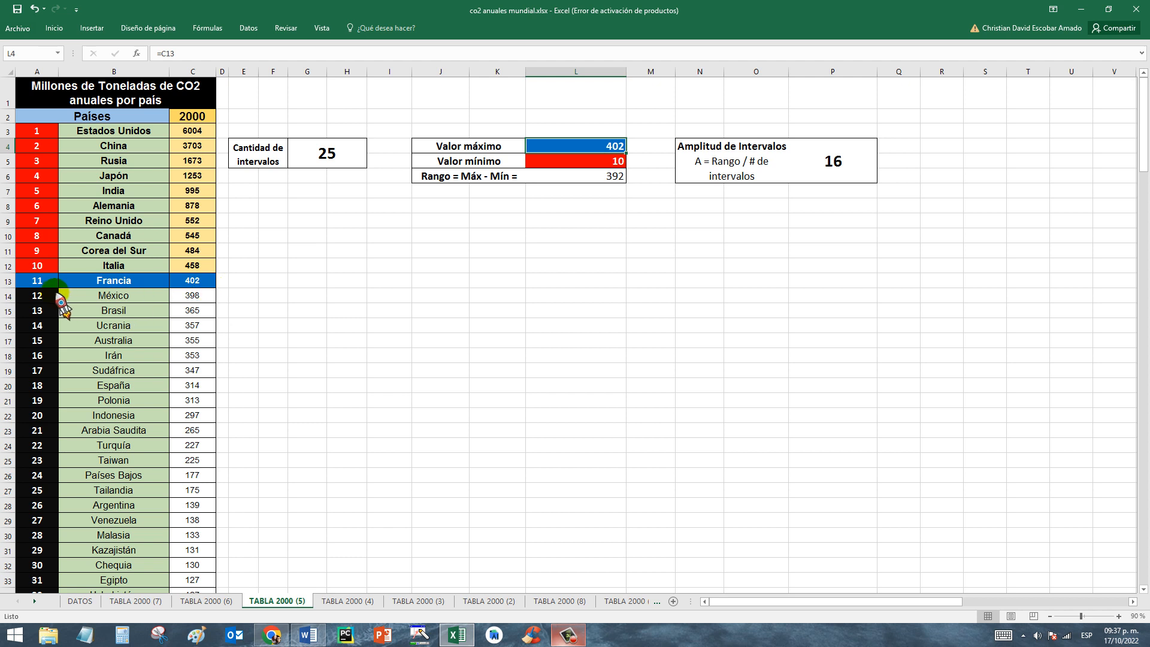
Examine the minimum value chosen for grouping the 2000 emissions.
click(488, 159)
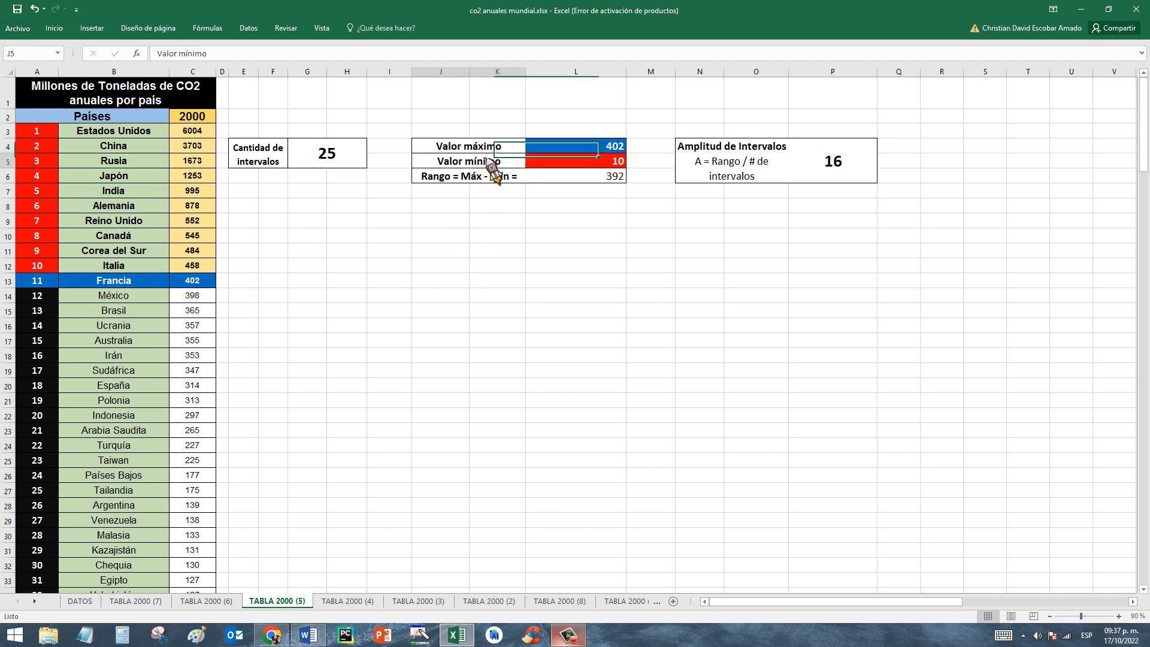
click(571, 164)
click(353, 296)
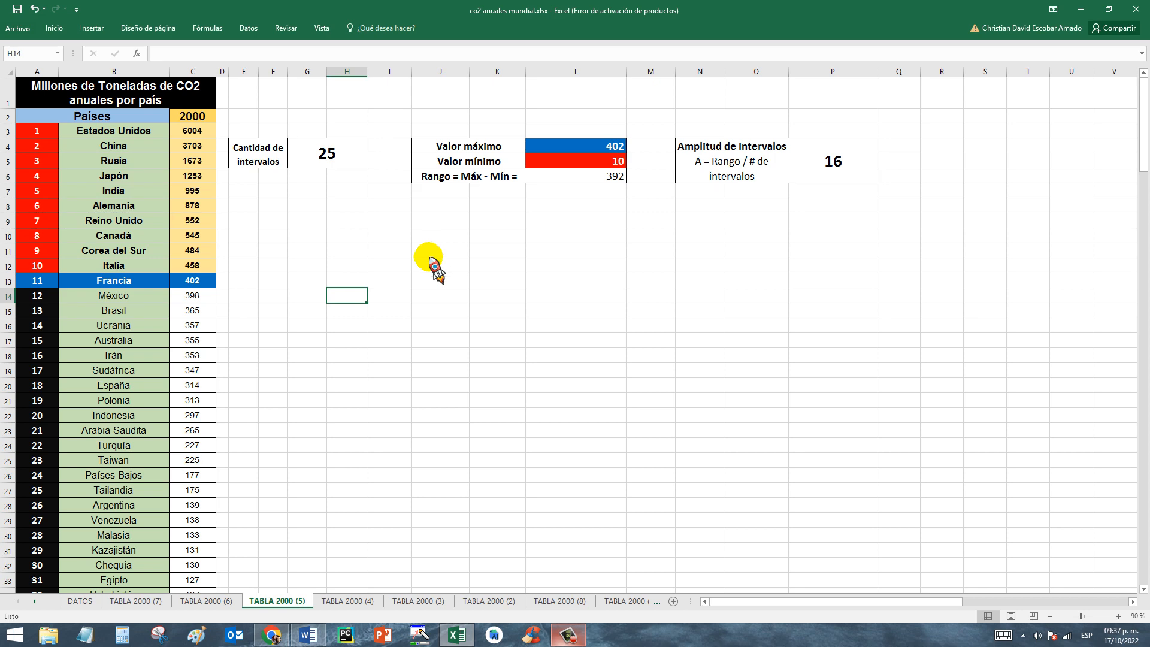
Switch to the Word document, examine Malí's emissions from 1970 to 1994, and return to the minimum value in the Excel workbook.
click(305, 636)
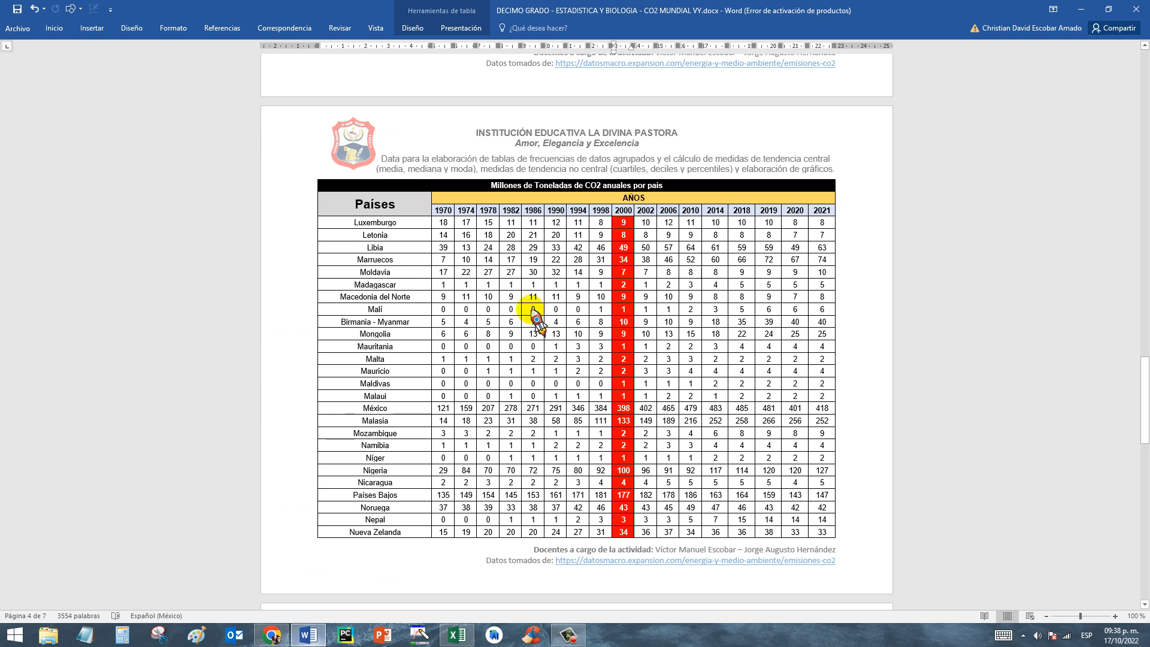
drag(555, 309, 580, 309)
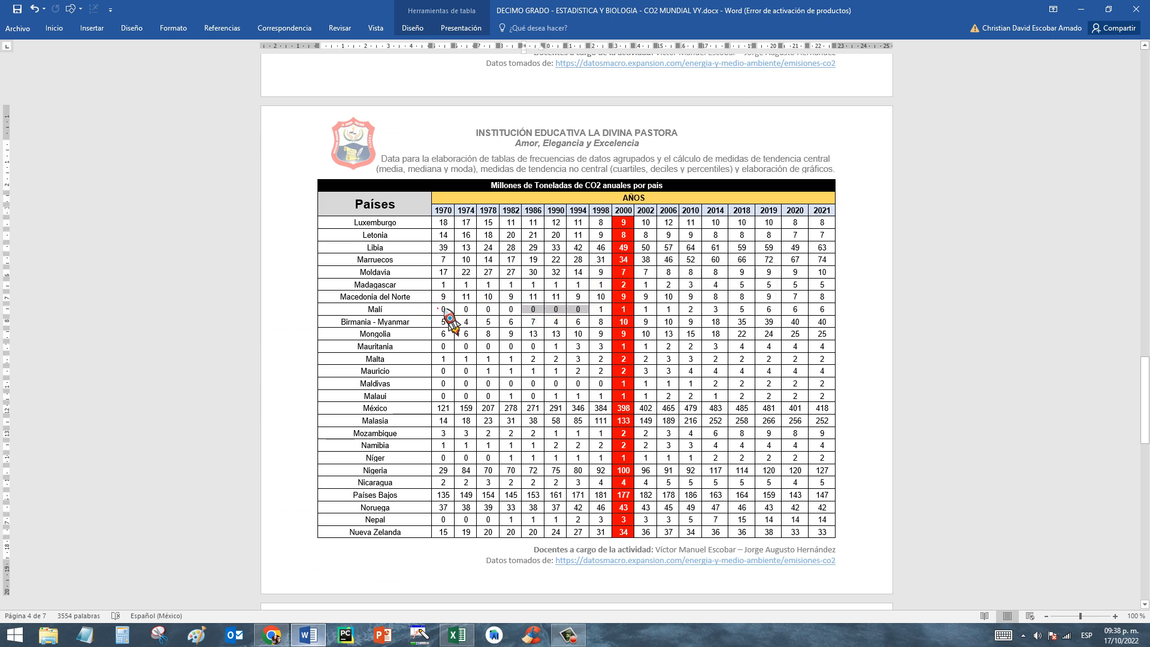
drag(444, 309, 579, 311)
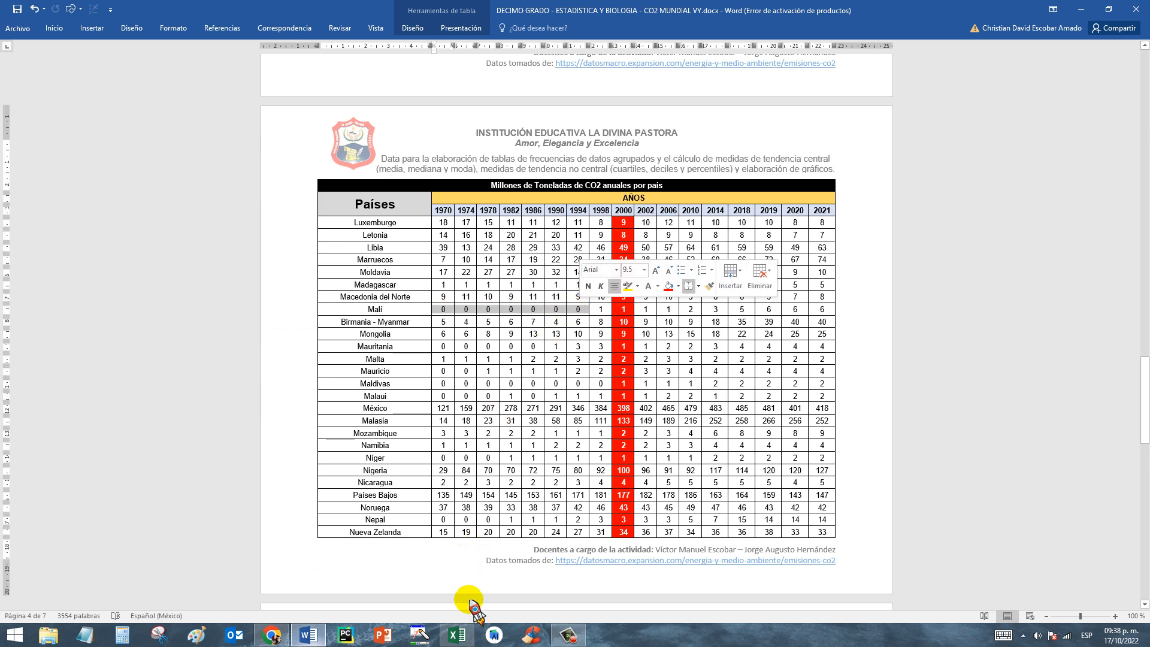
click(458, 636)
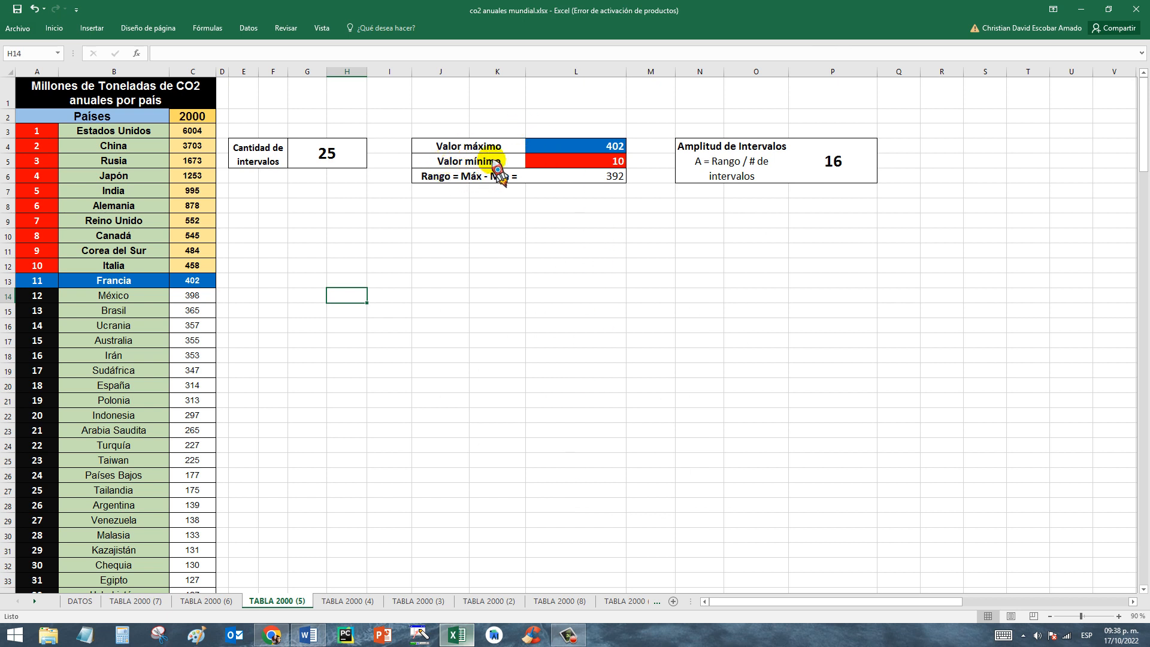
click(555, 162)
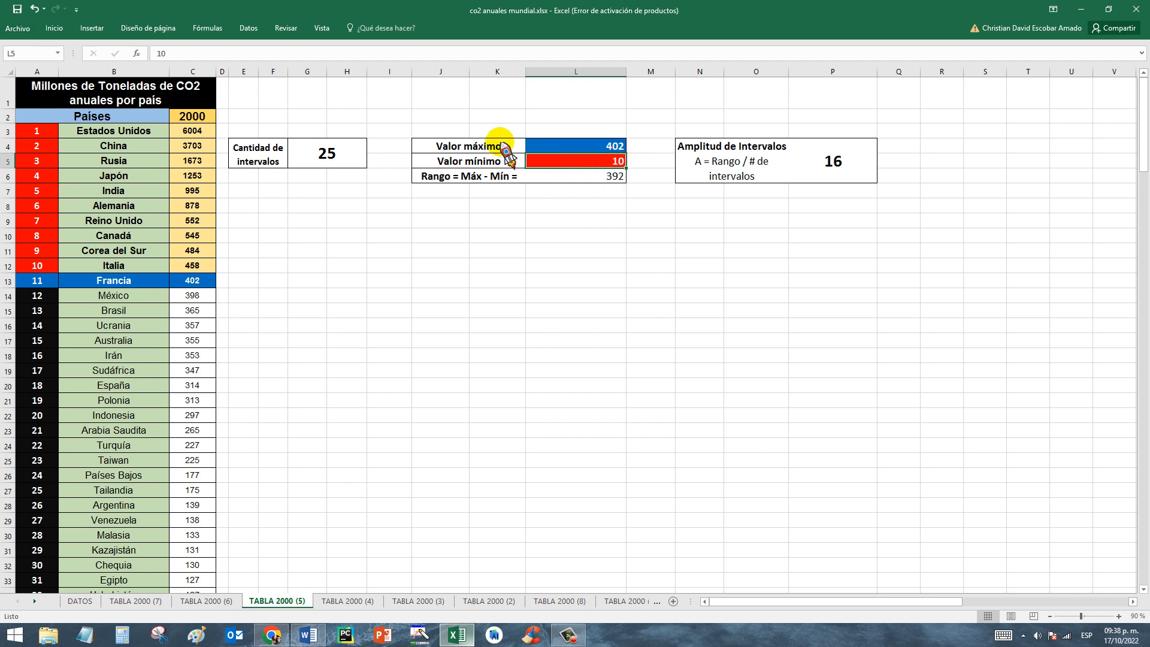
Recheck the maximum value against Francia's row and the ten top emitters charted on the TABLA 2000 (6) sheet.
click(566, 145)
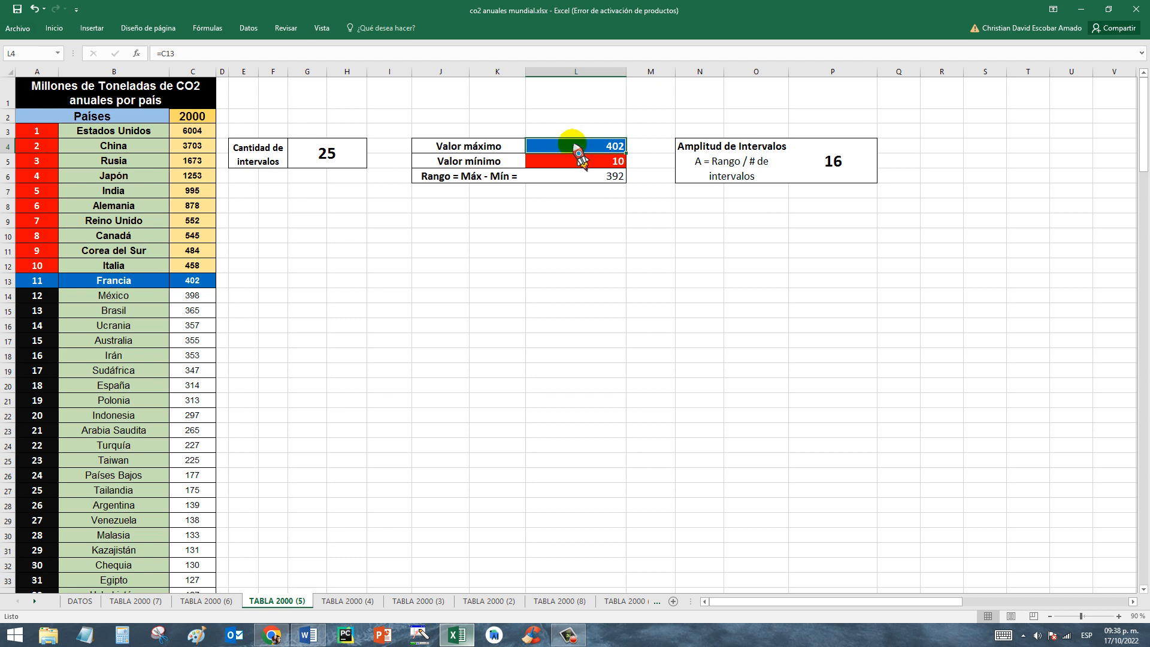
drag(26, 279, 203, 281)
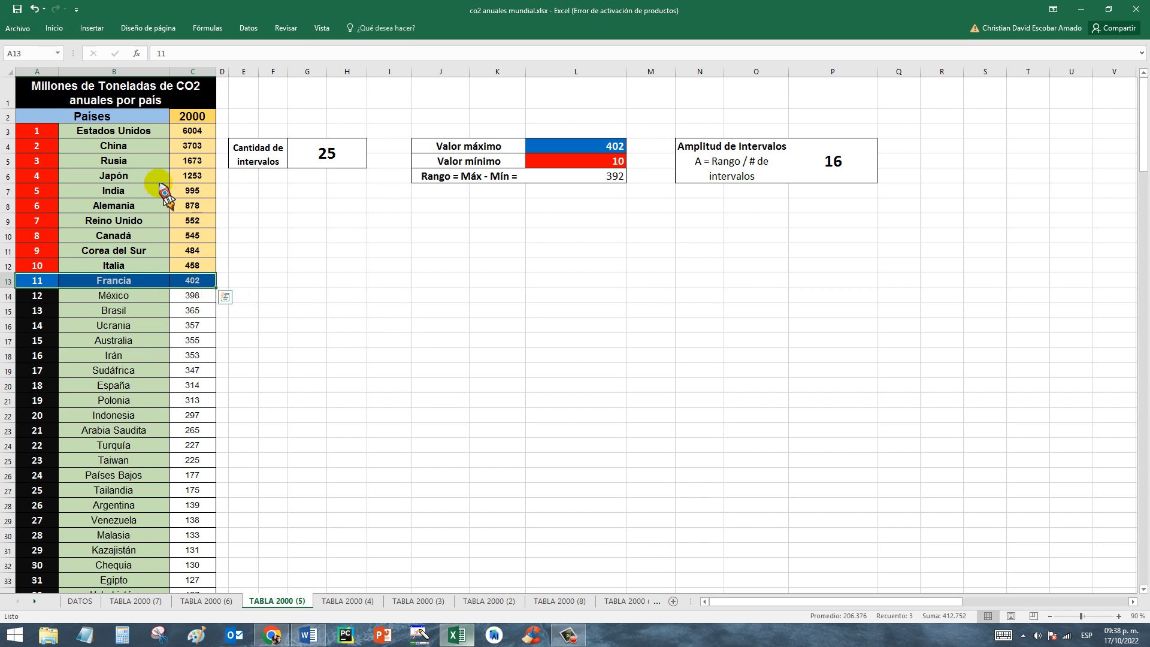
drag(54, 132, 194, 270)
click(209, 602)
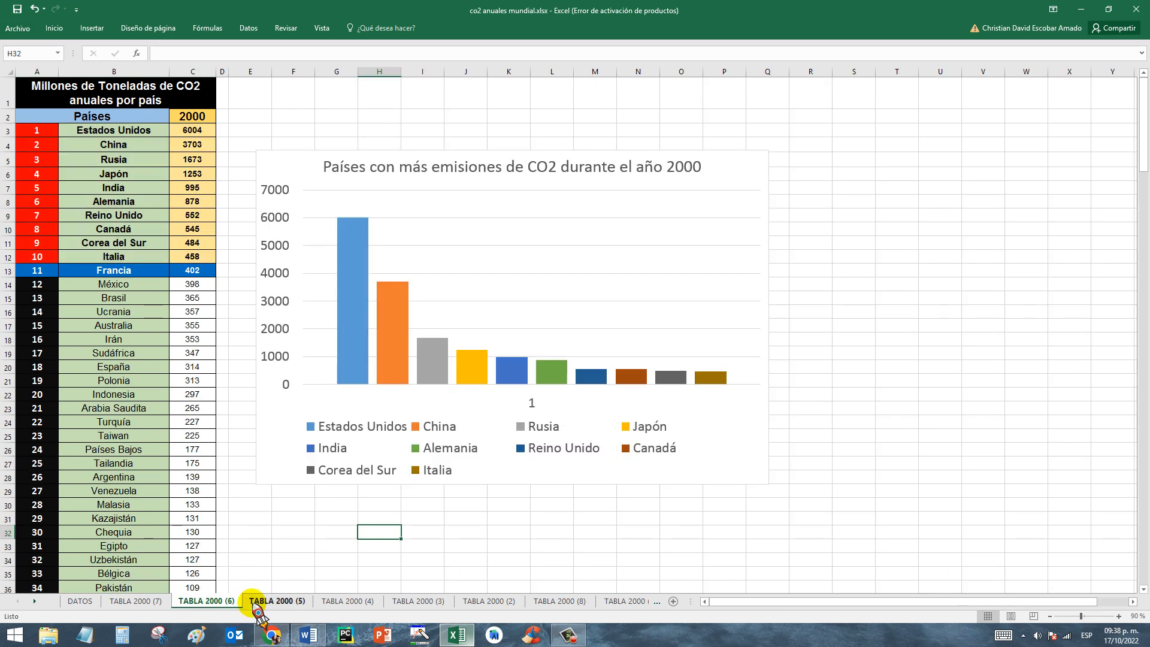
click(291, 605)
click(108, 280)
click(195, 282)
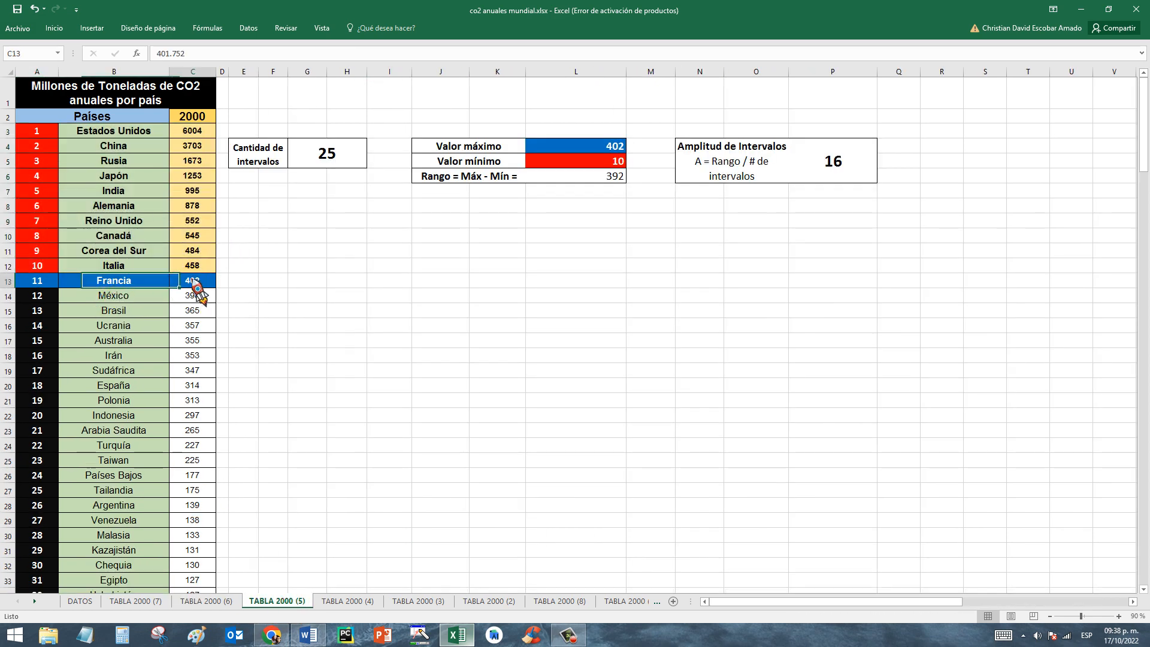
click(623, 146)
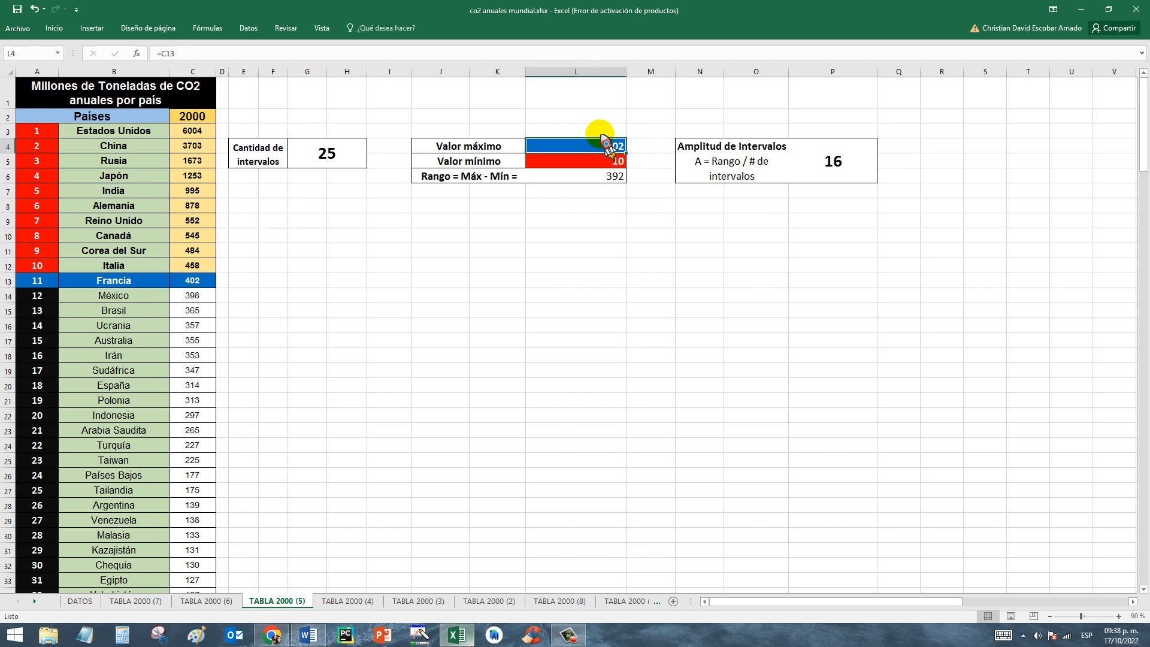
Examine how the range in L6 is calculated from the maximum and minimum values.
click(498, 193)
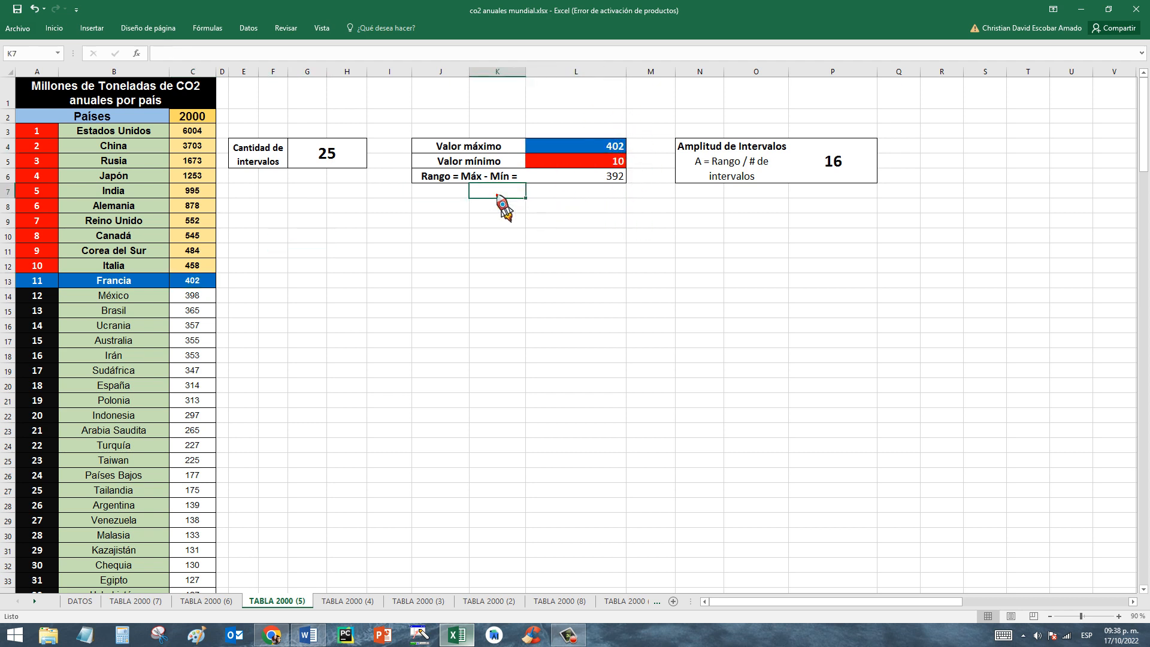
click(459, 160)
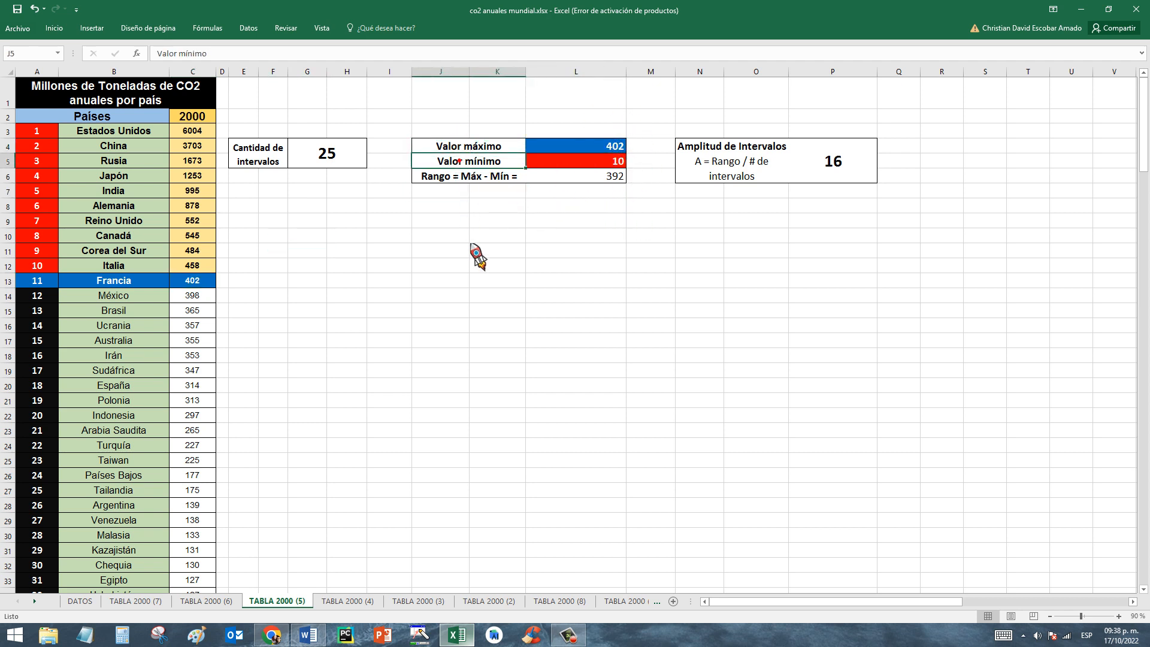
click(447, 176)
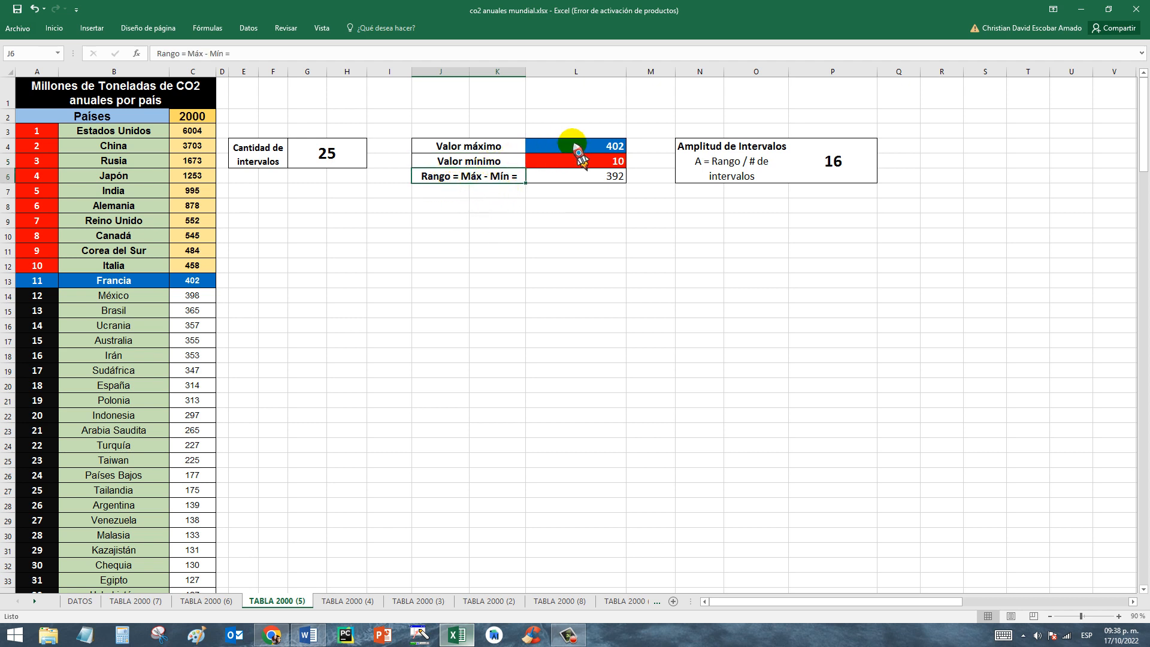
click(617, 149)
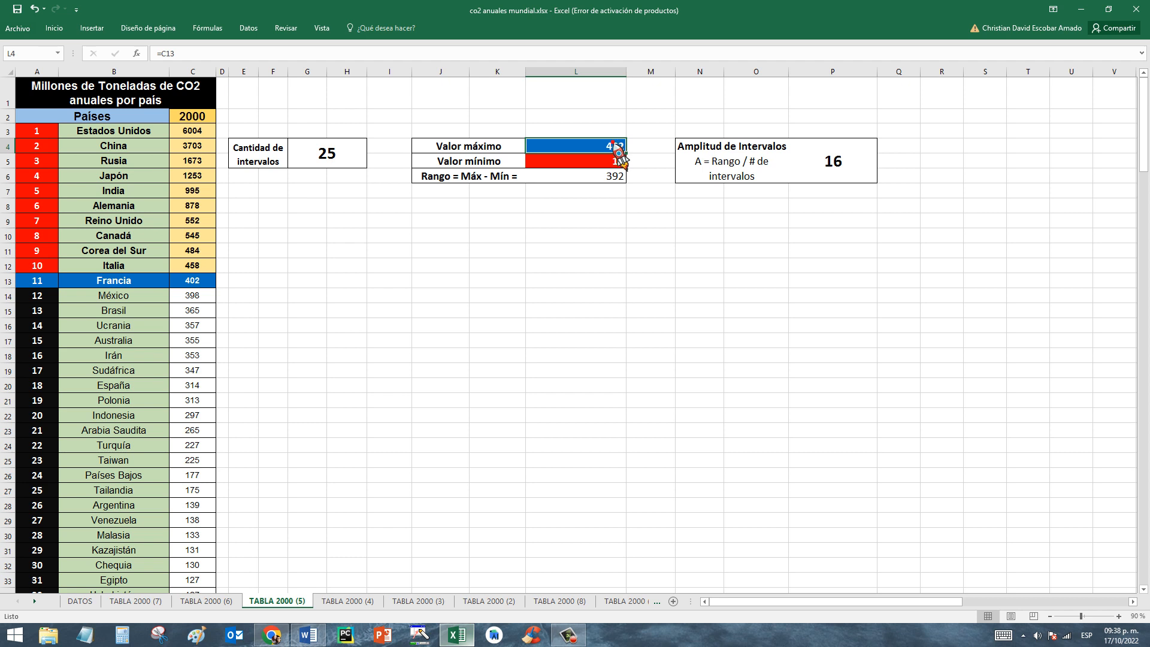
click(614, 162)
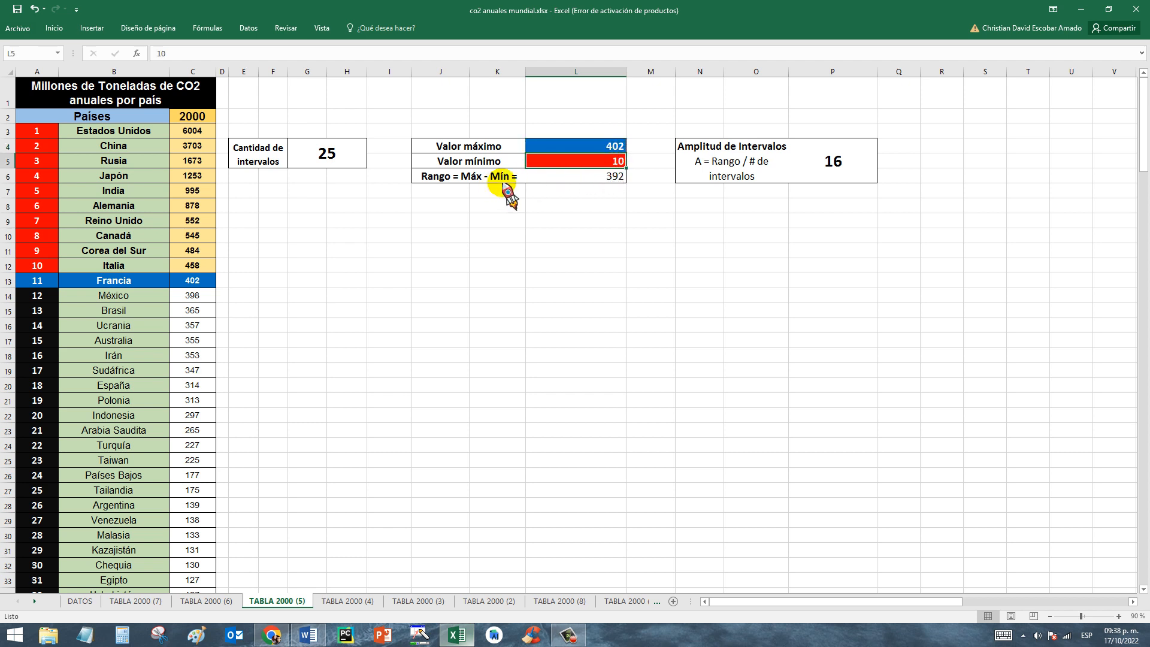
click(612, 175)
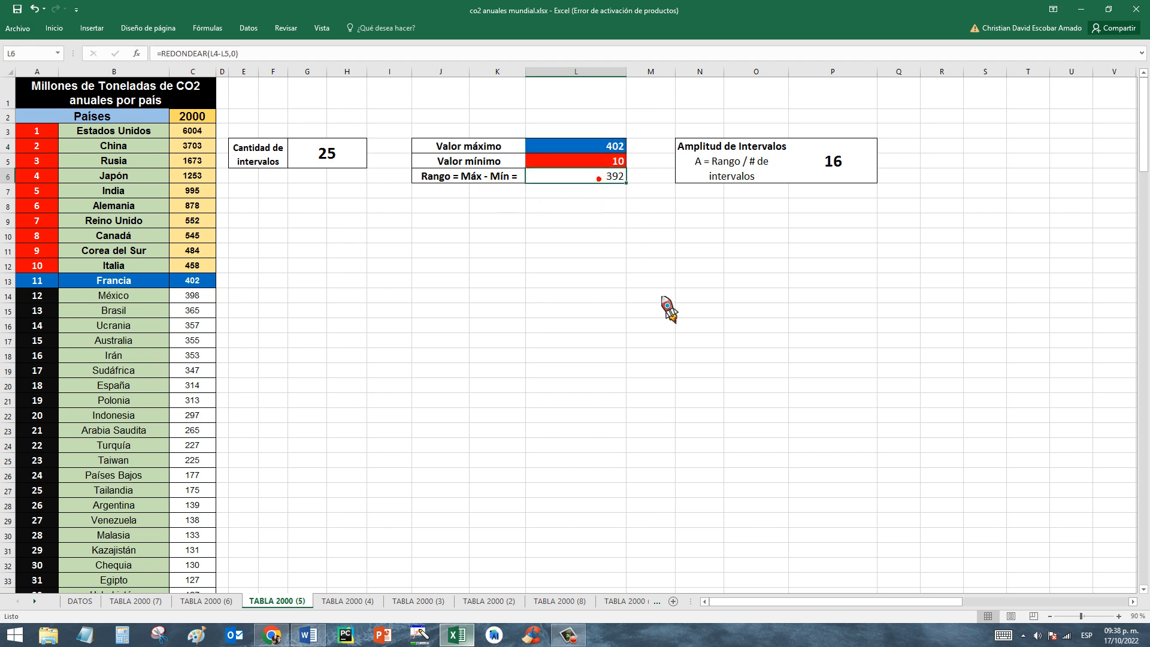
click(440, 178)
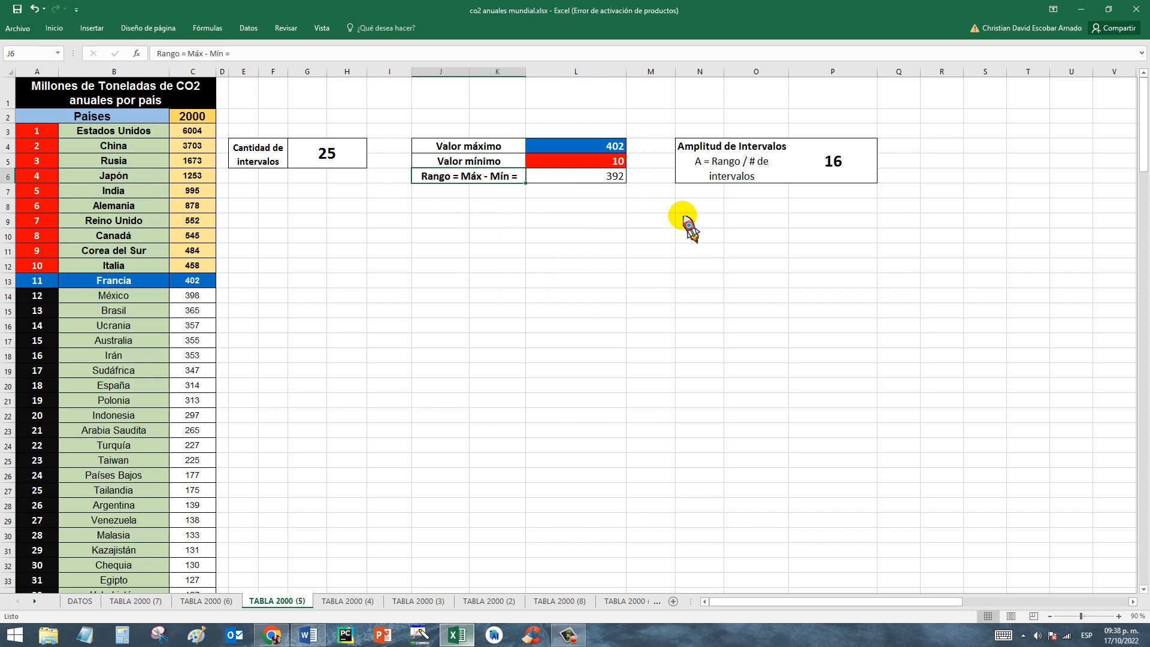
Examine the interval amplitude formula together with the range and the number of intervals it uses.
click(722, 154)
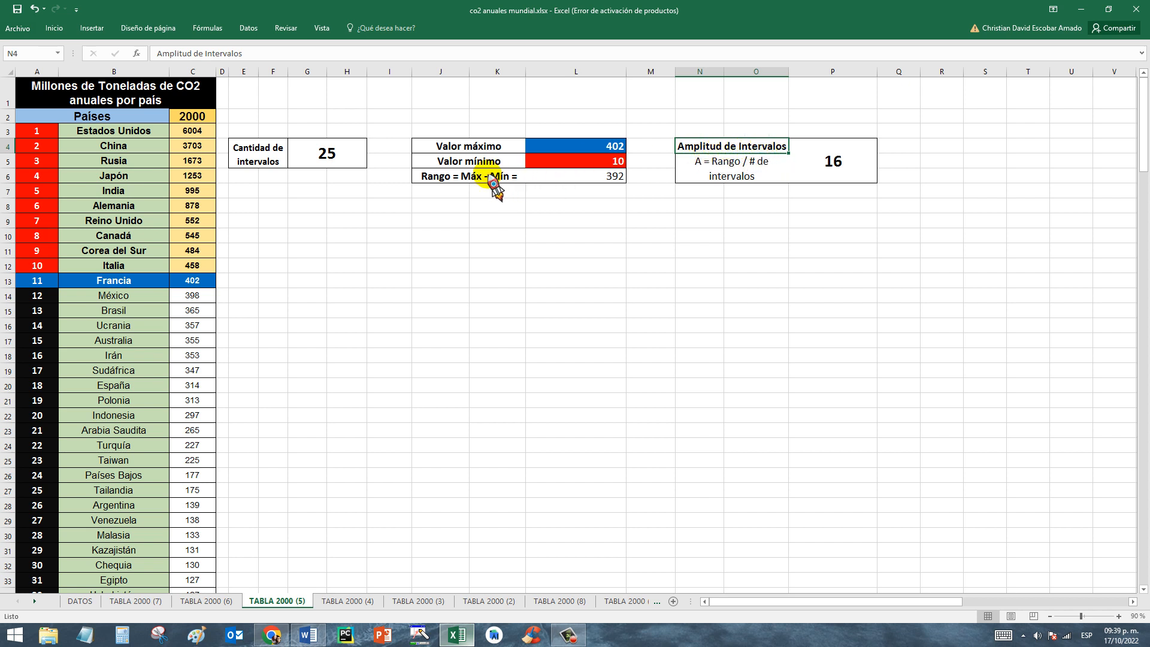
click(584, 179)
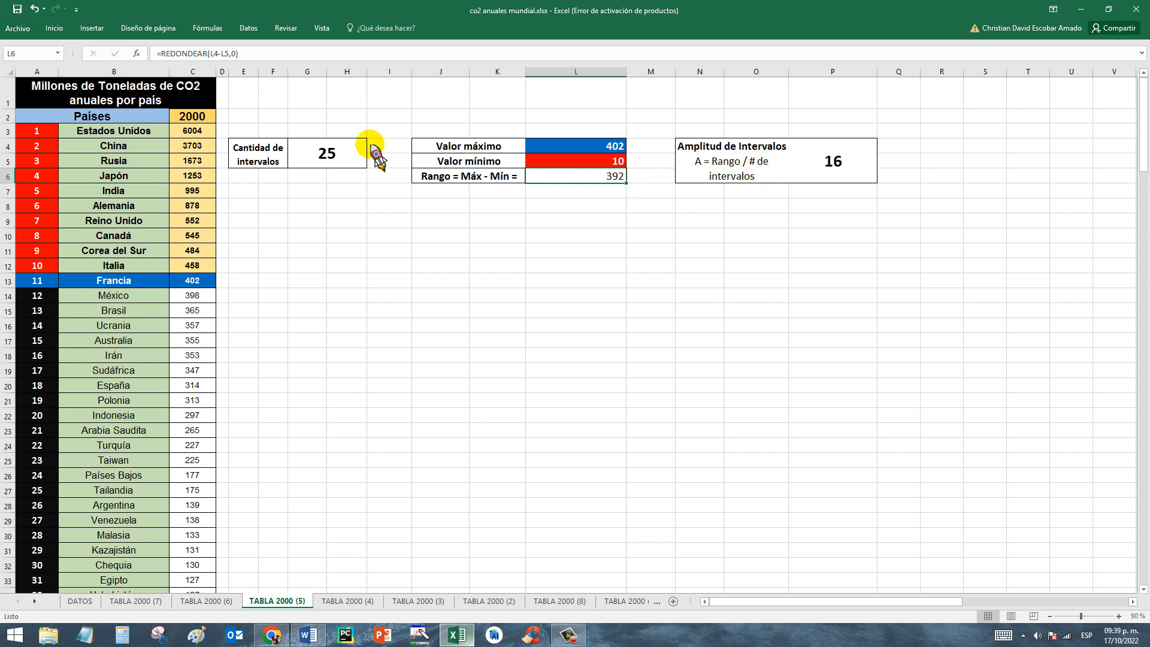
click(345, 160)
Calculate the unrounded interval amplitude in cell L8 with the formula =392/25.
click(579, 206)
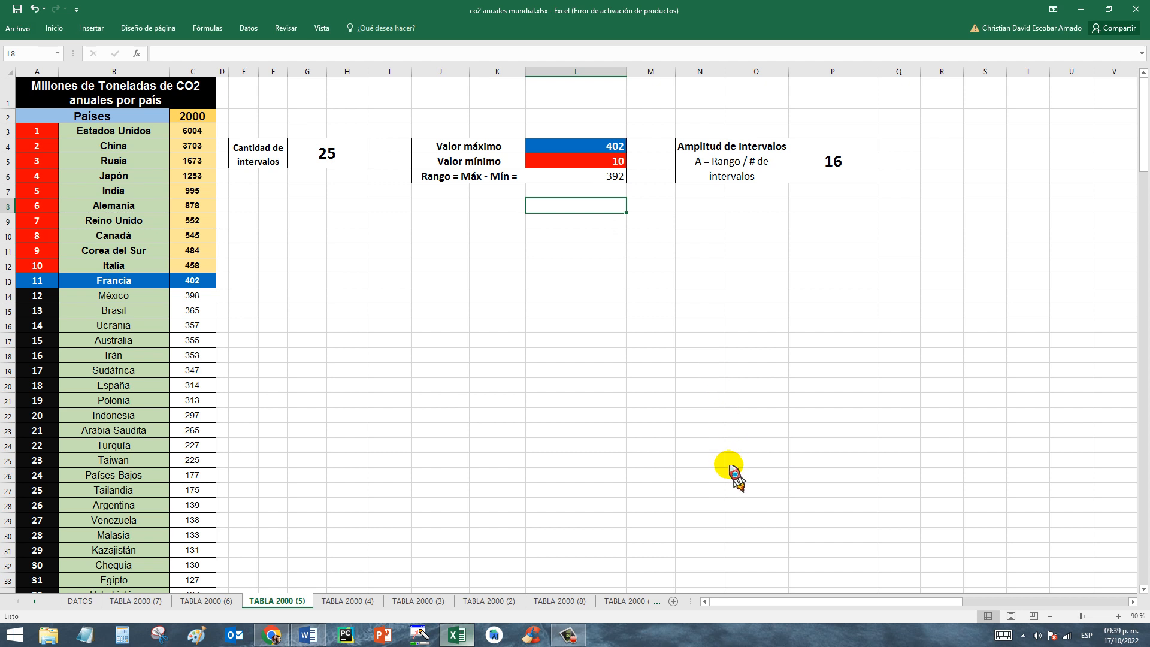
text(=392/25)
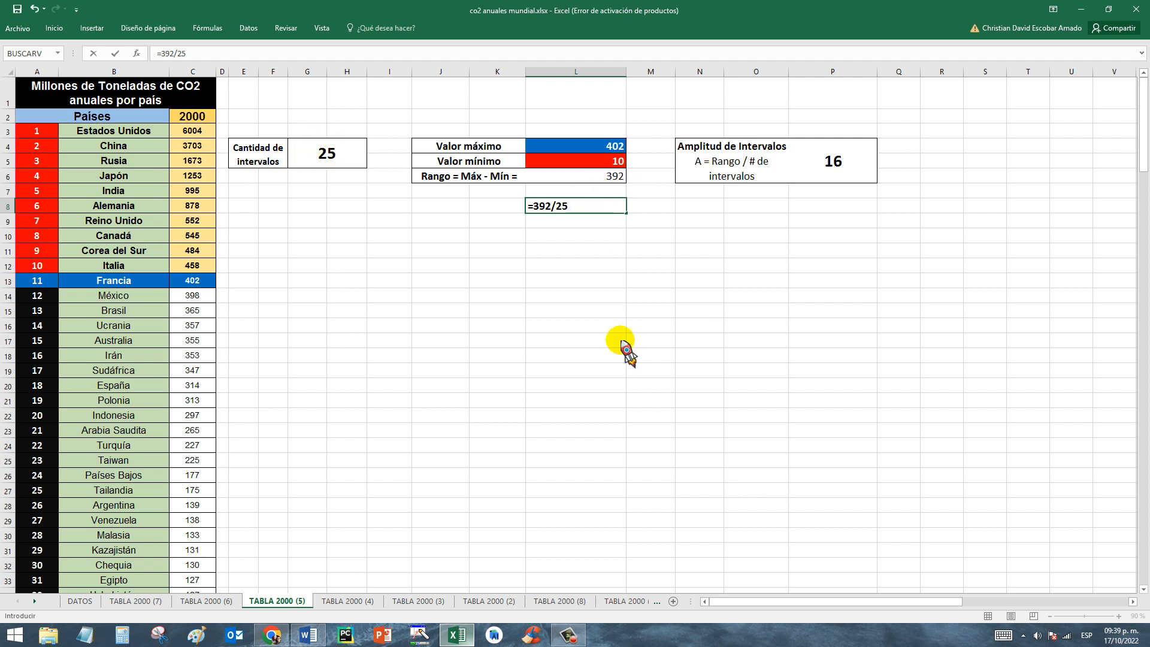
key(Return)
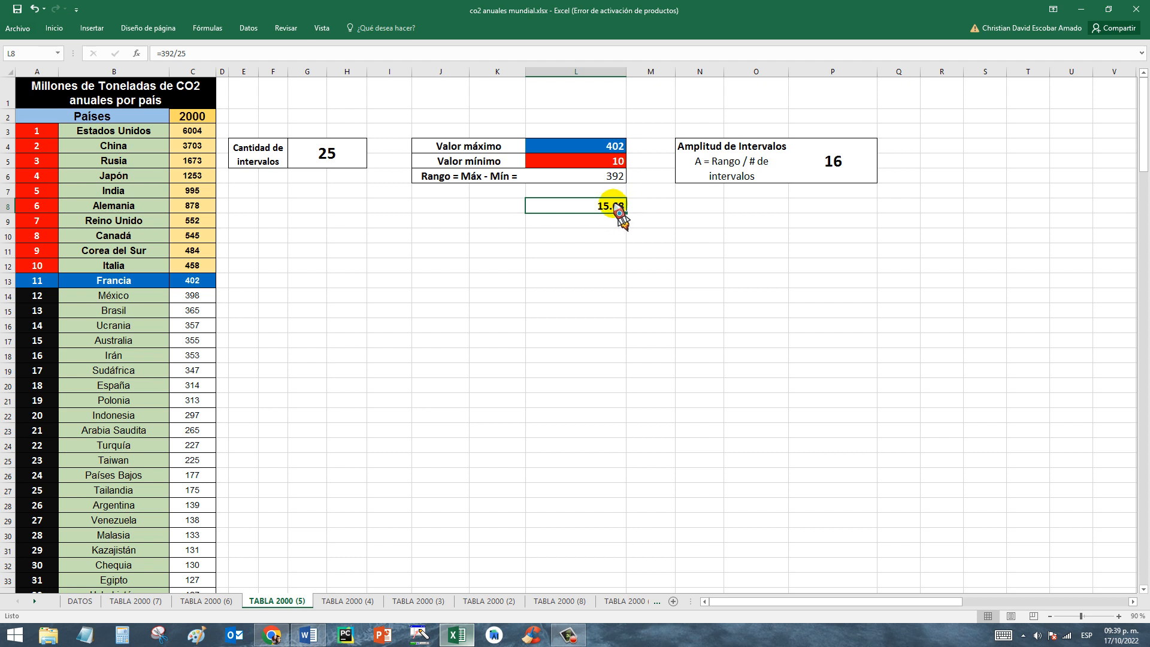
Compare the unrounded interval amplitude in L8 with the rounded amplitude and its REDONDEAR formula in P4.
click(841, 178)
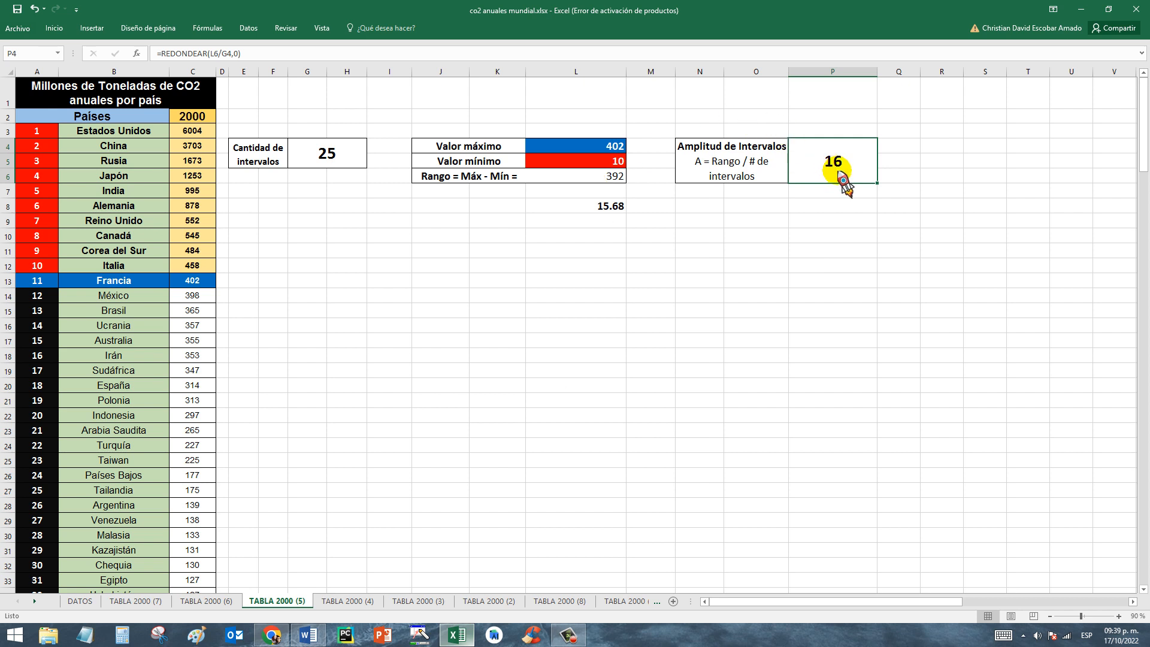
click(708, 150)
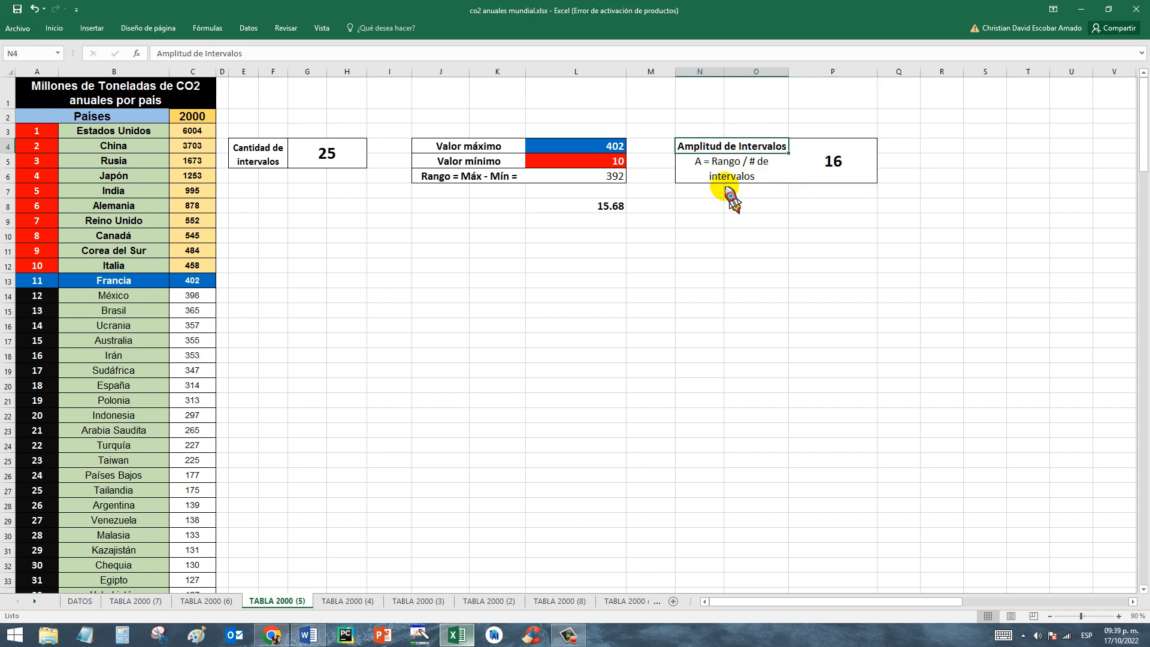
click(576, 209)
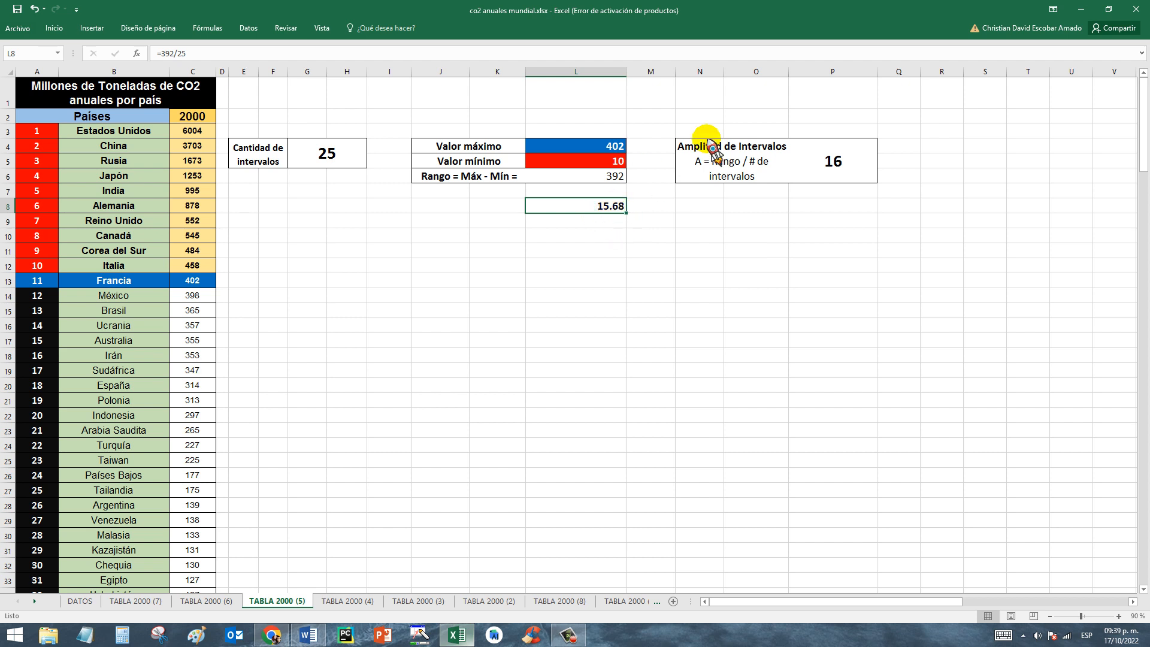
click(830, 161)
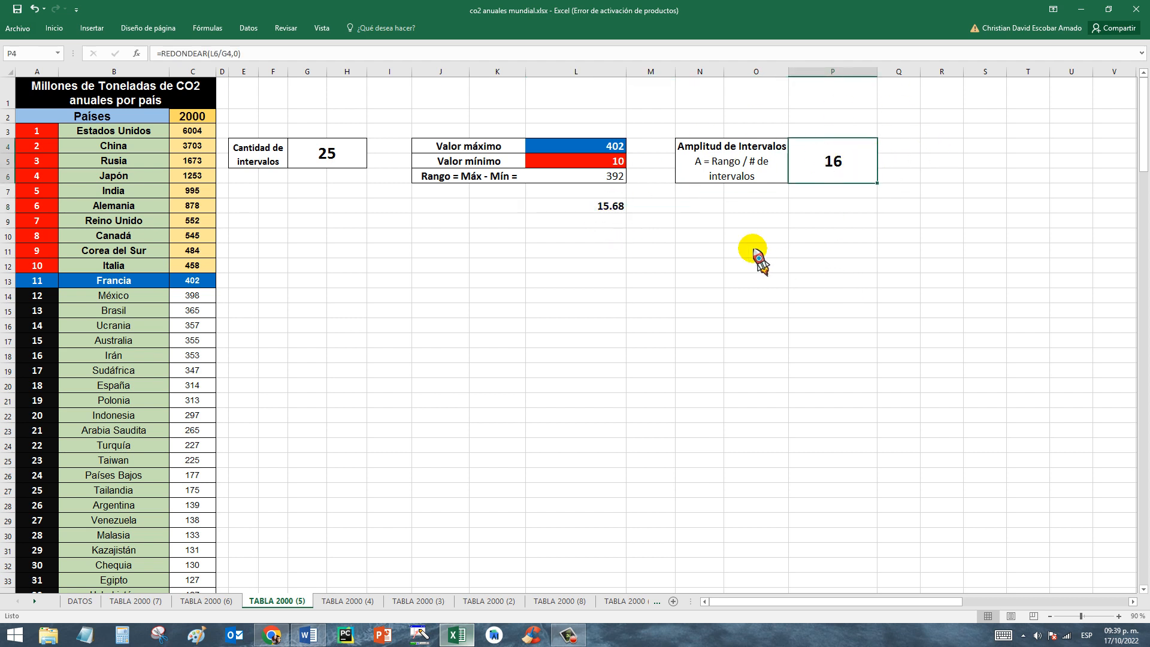
click(610, 209)
click(707, 149)
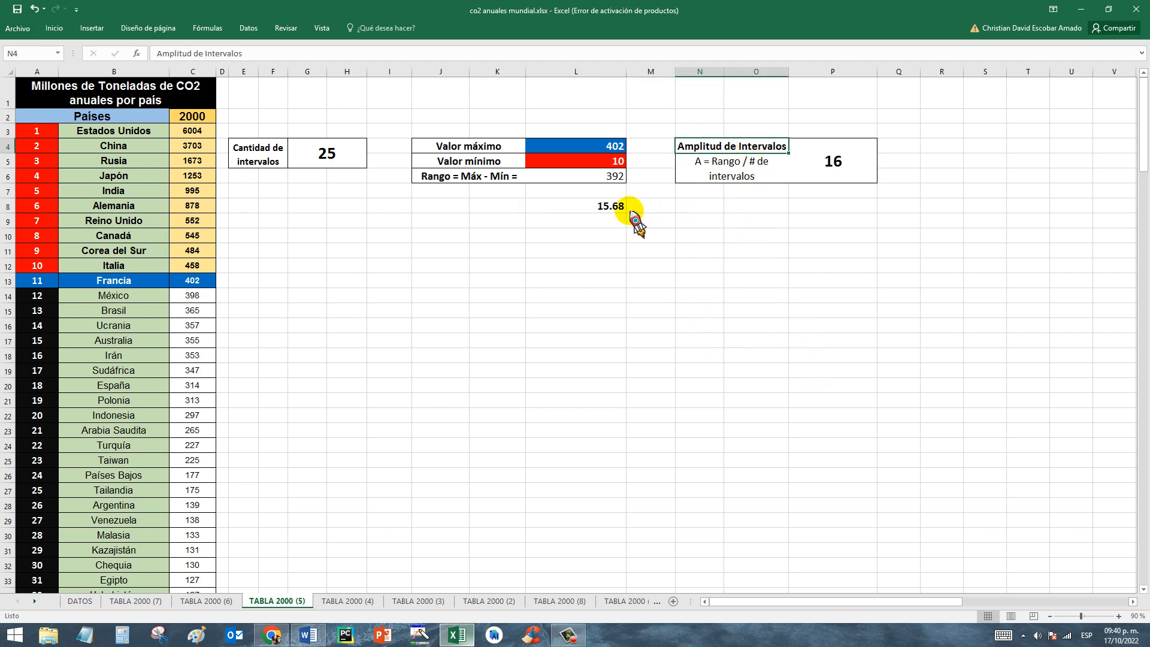
click(599, 207)
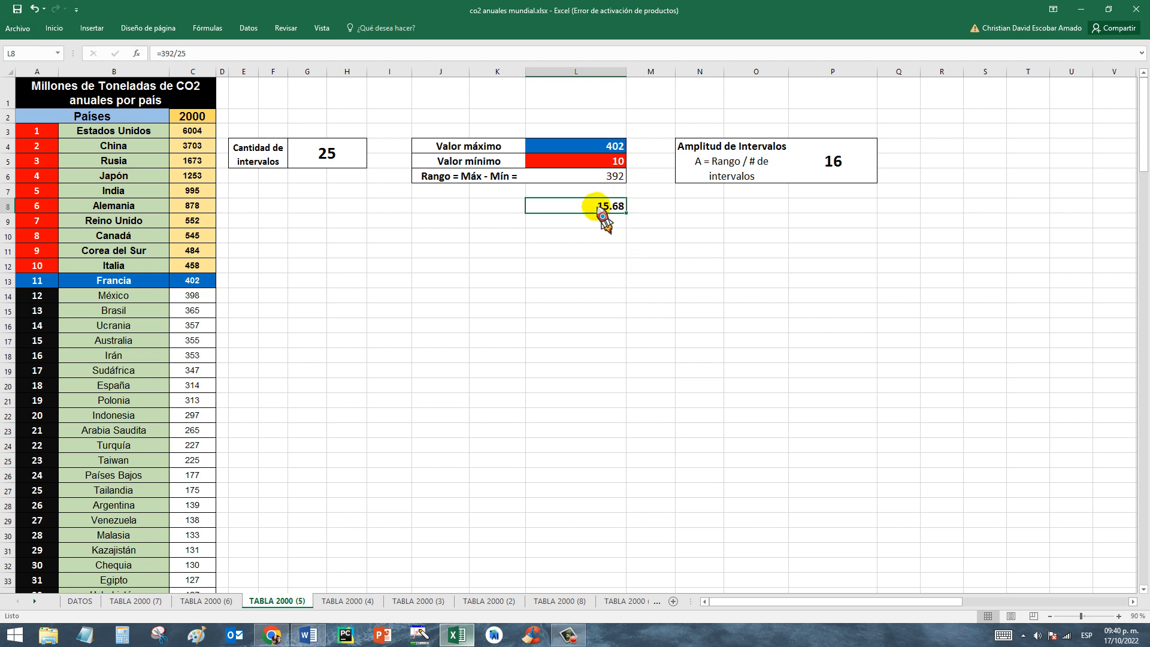
click(833, 187)
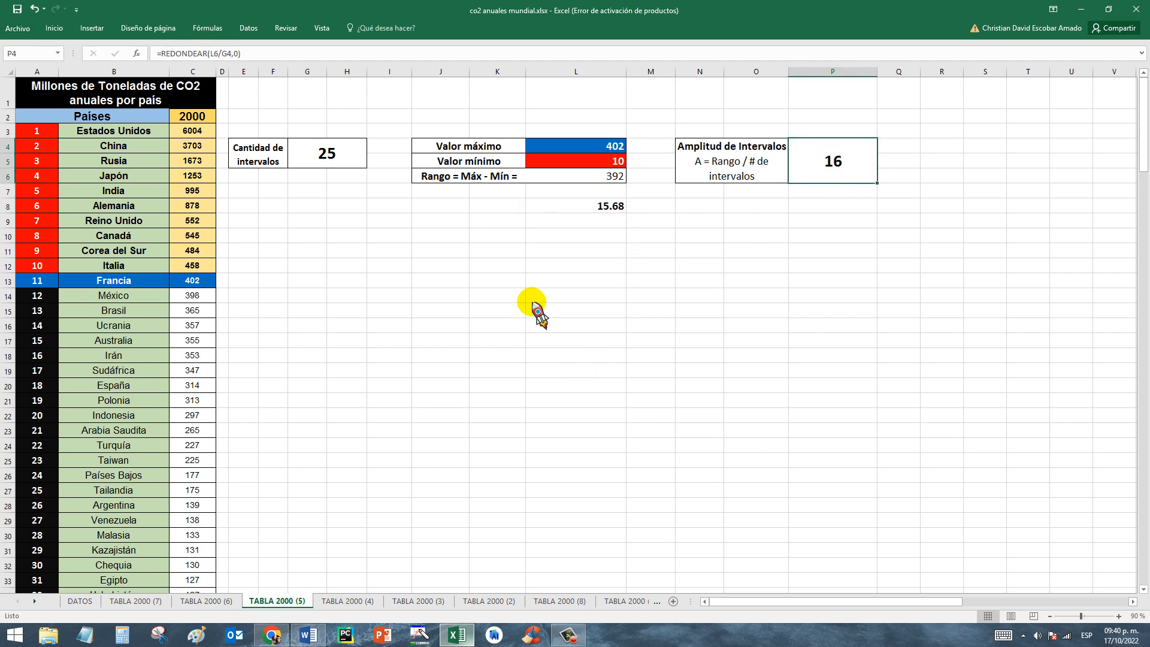
Delete the trial amplitude calculation from cell L8.
click(576, 211)
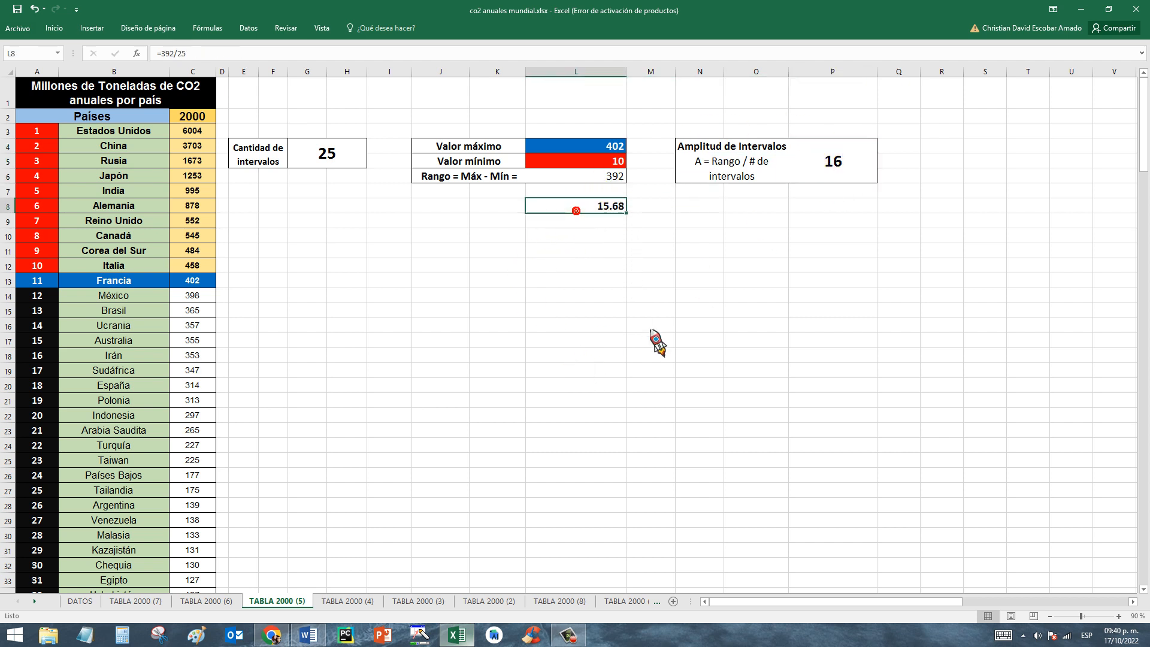
key(Delete)
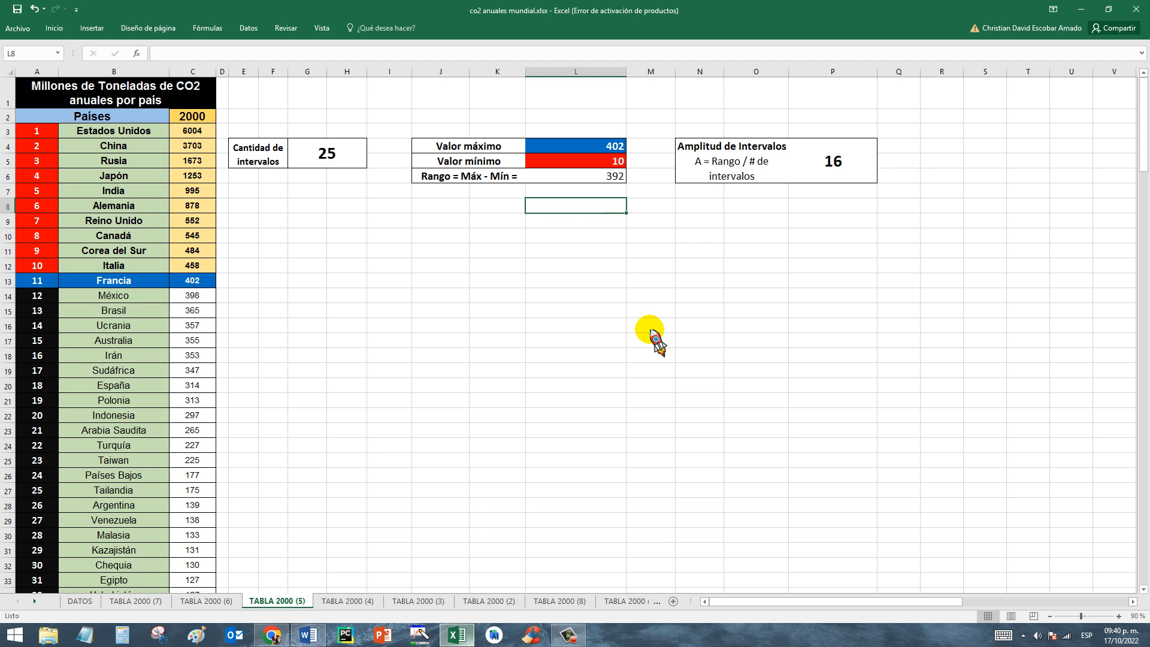
Open the TABLA 2000 (4) sheet and examine the Mín and Máx interval limits in E10:F34.
click(359, 601)
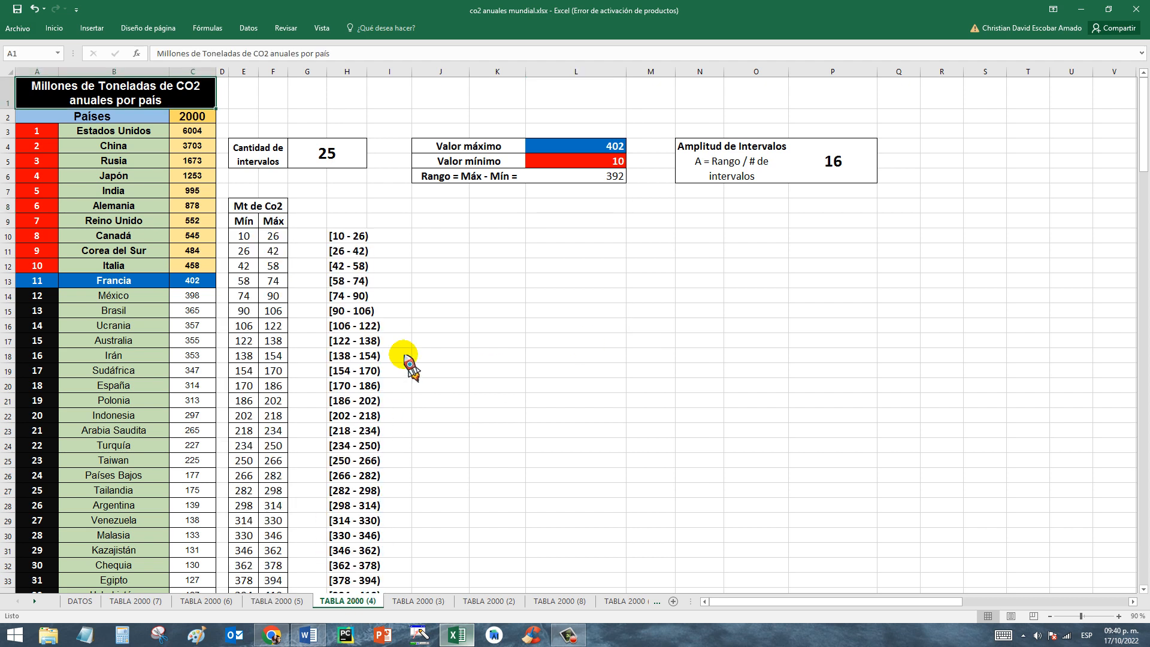
click(243, 236)
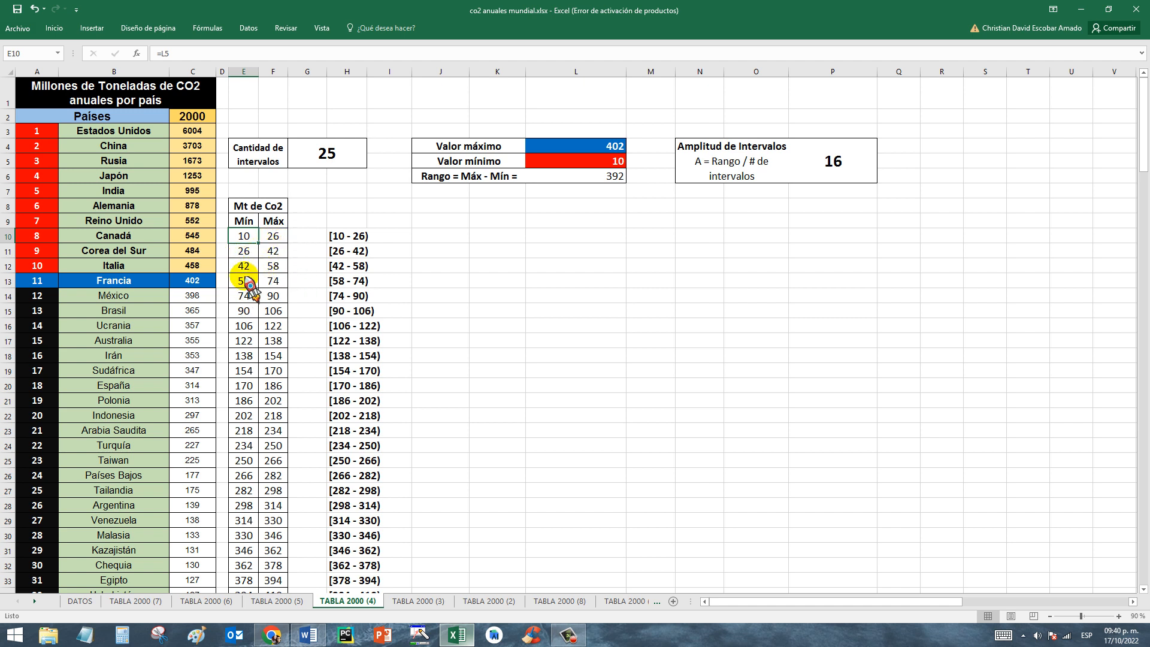
click(304, 268)
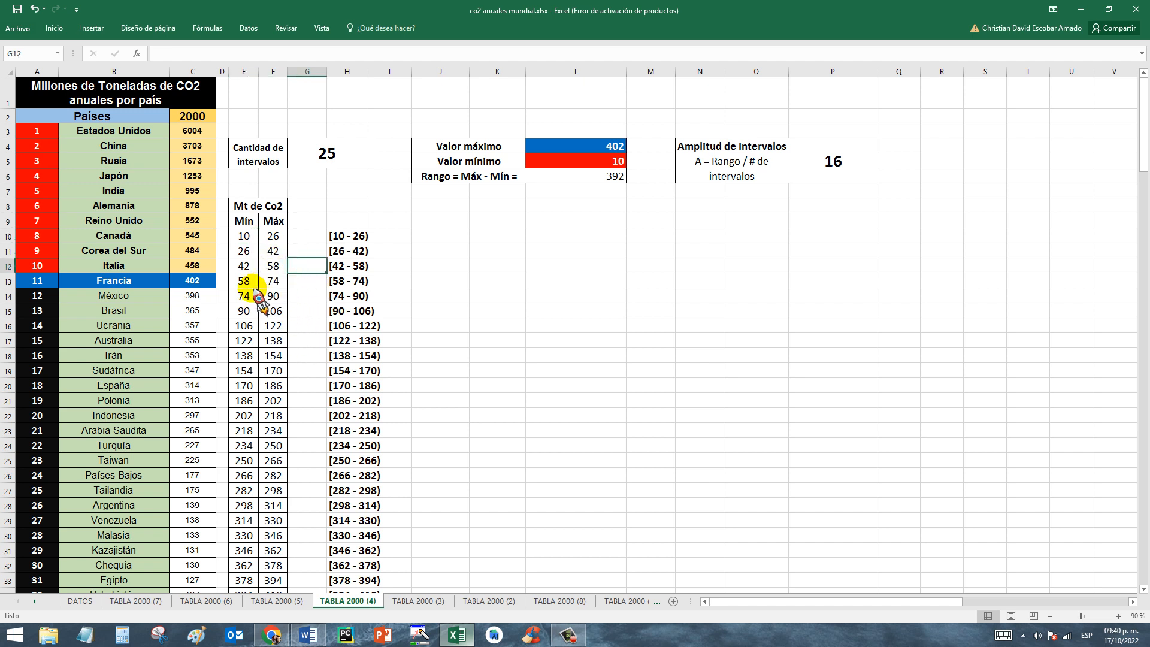
click(295, 282)
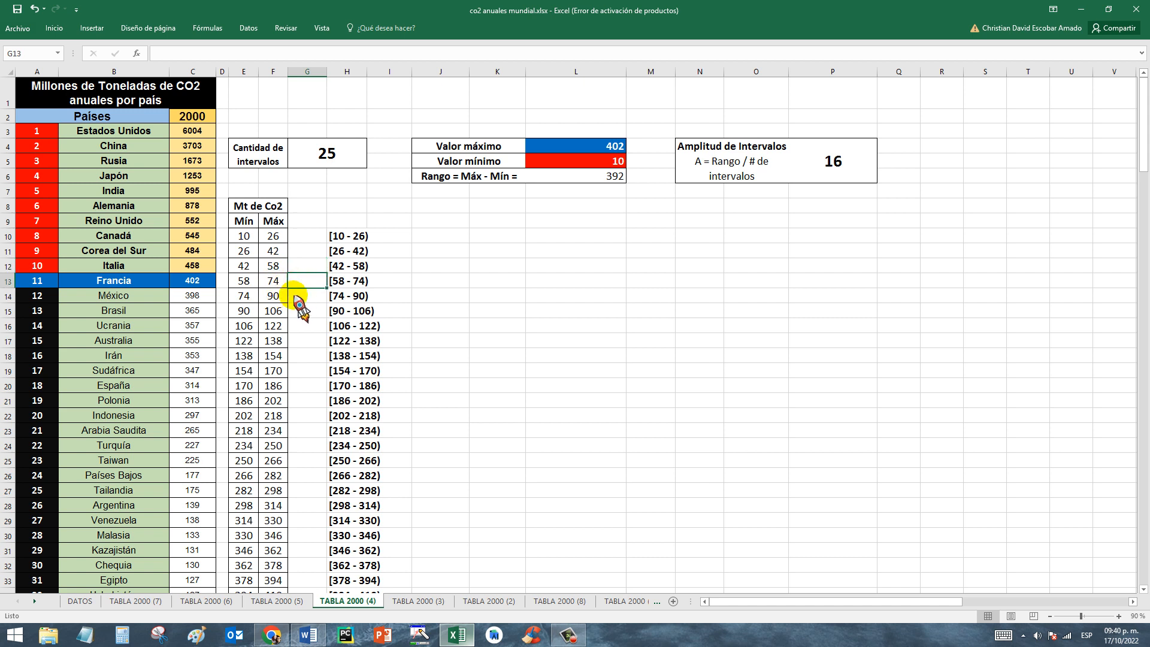
drag(245, 236, 282, 566)
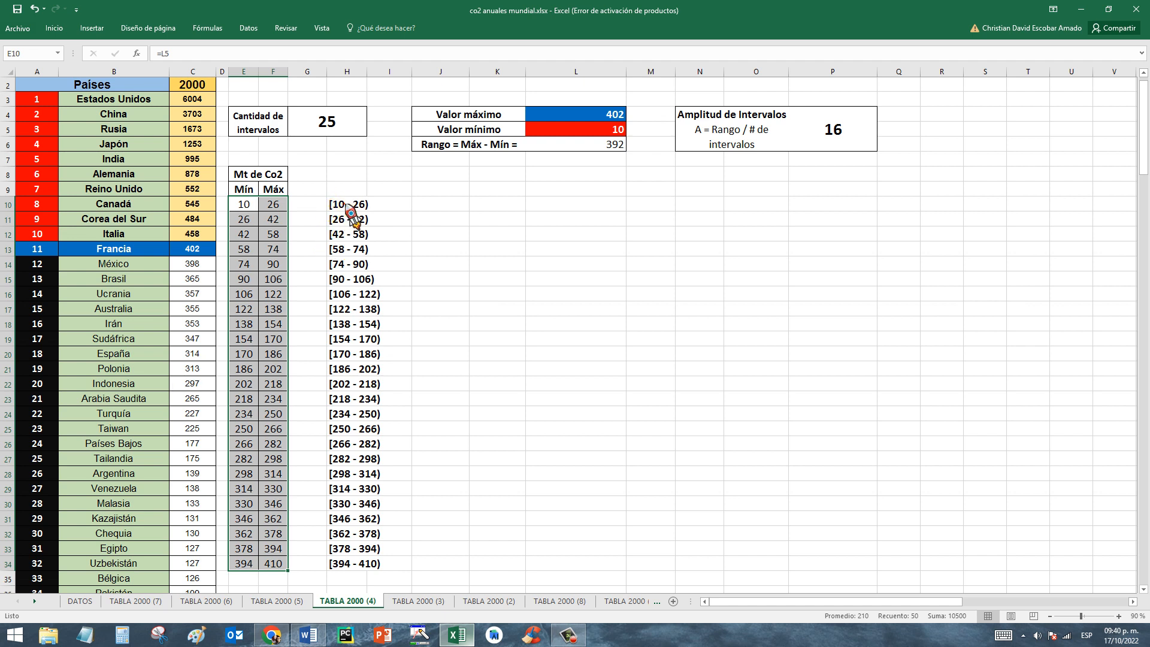
Examine the bracketed interval notation in H10:H34 and the CONCATENAR formulas that build it from the Mín and Máx limits.
drag(346, 205, 377, 570)
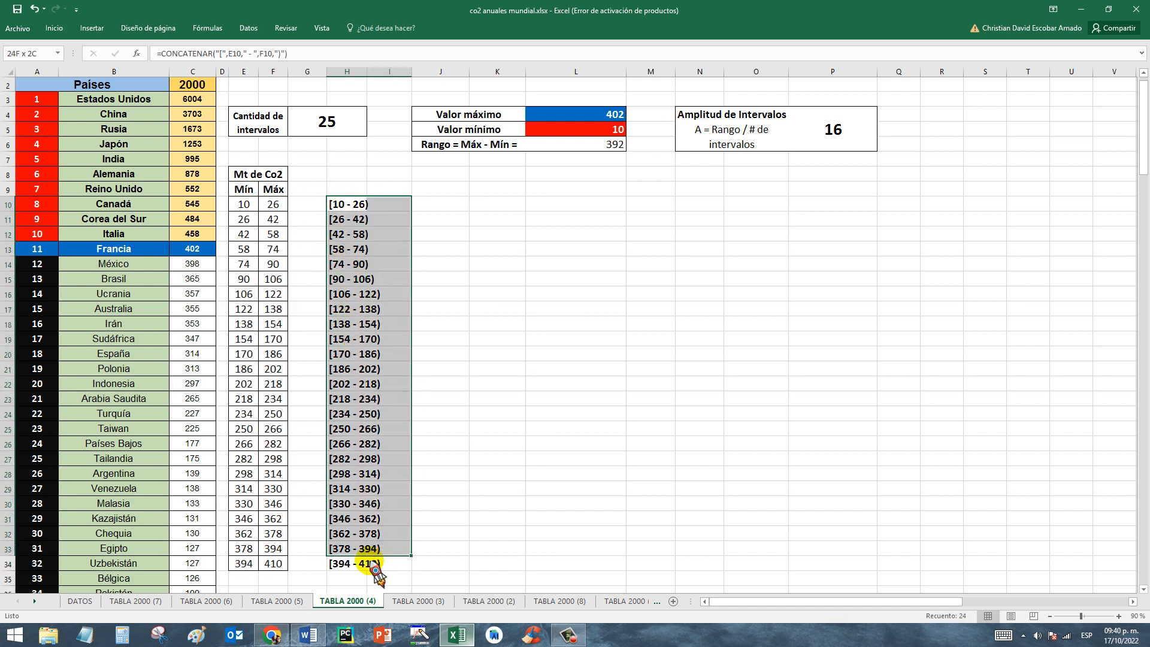
click(448, 190)
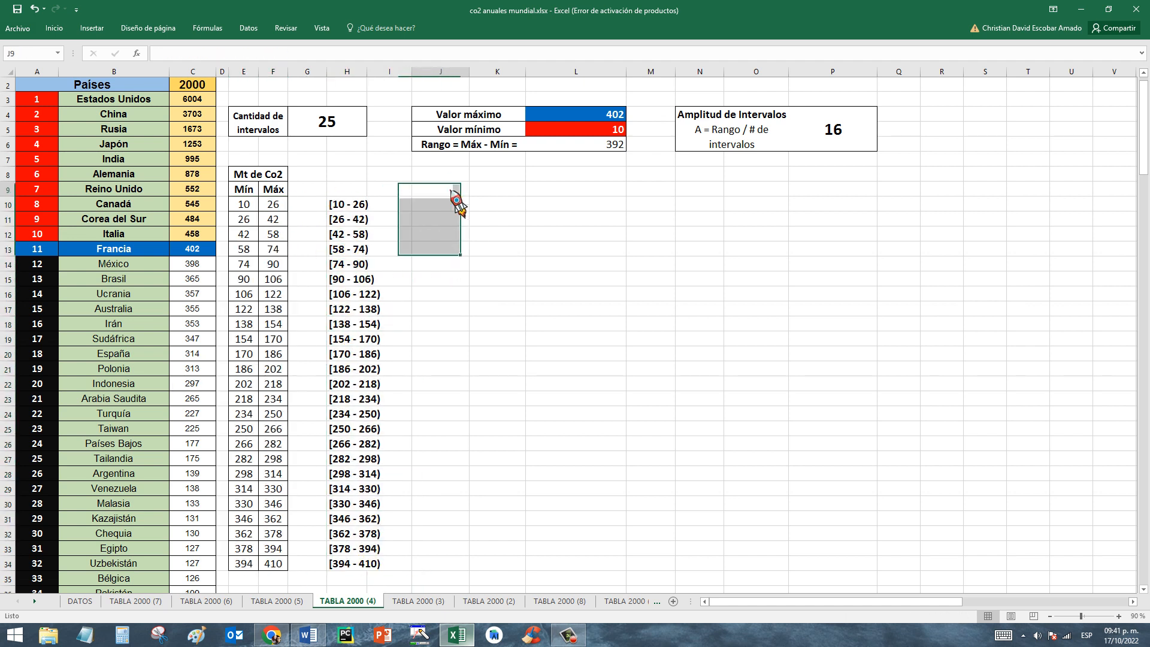
click(337, 204)
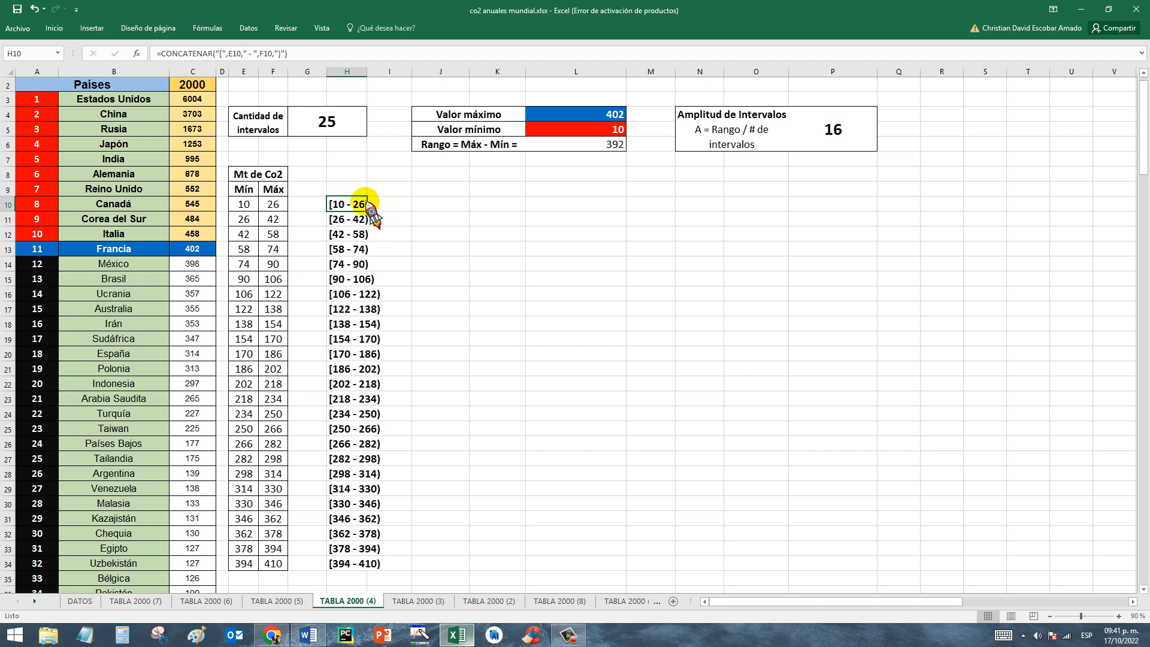
click(341, 220)
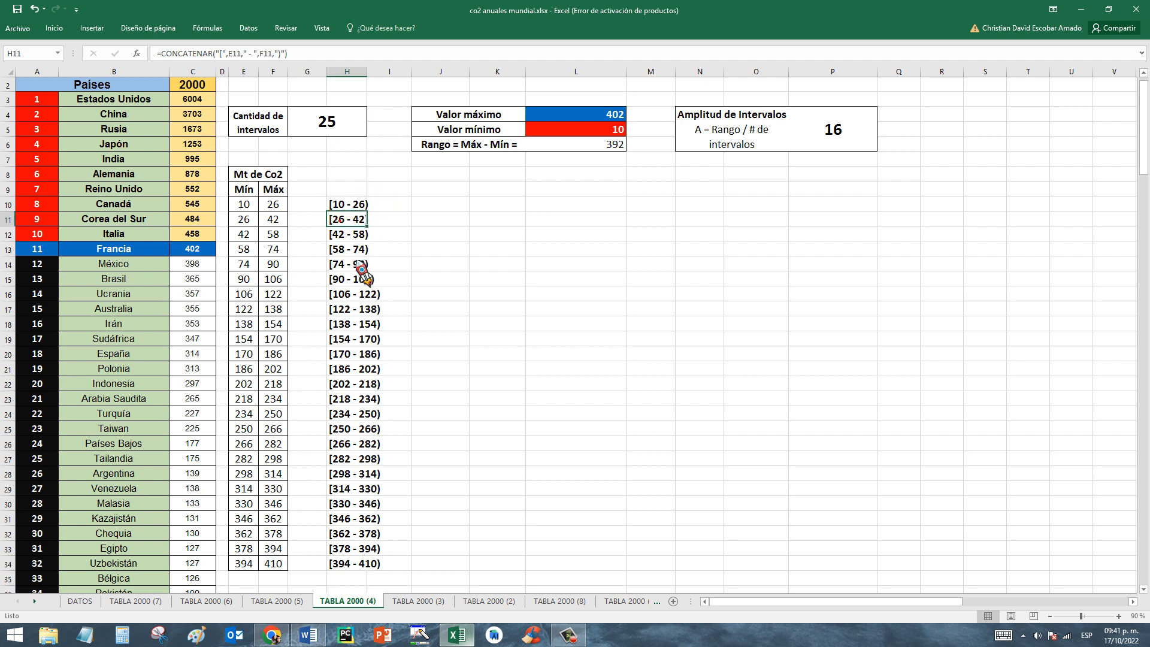
click(395, 248)
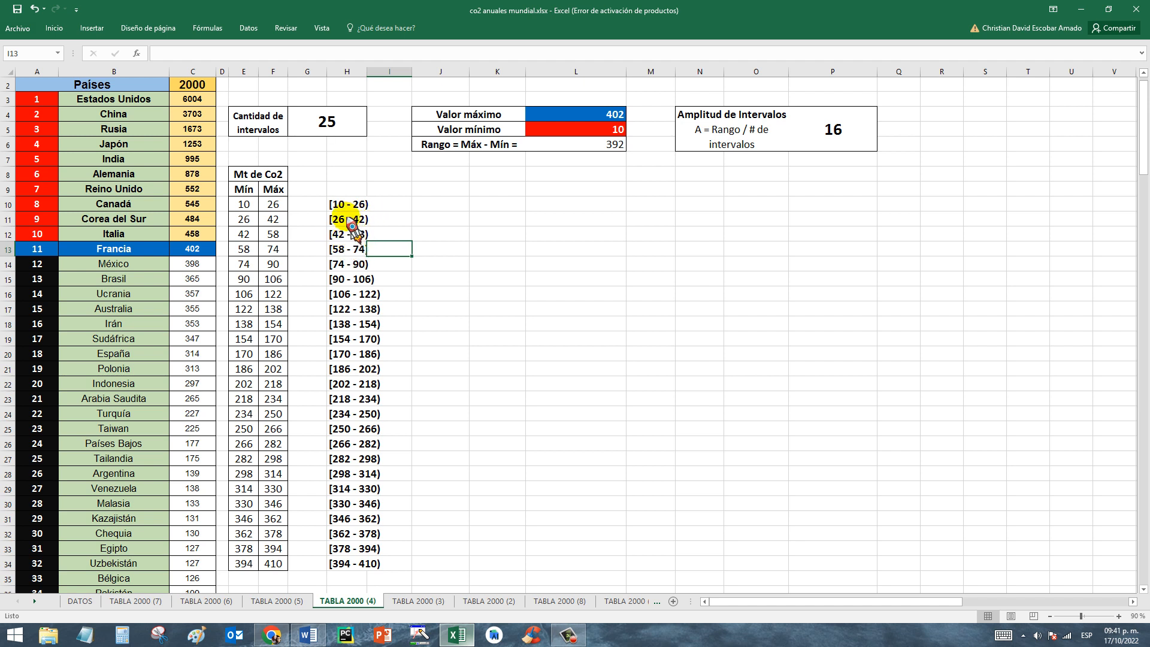
drag(348, 206, 367, 574)
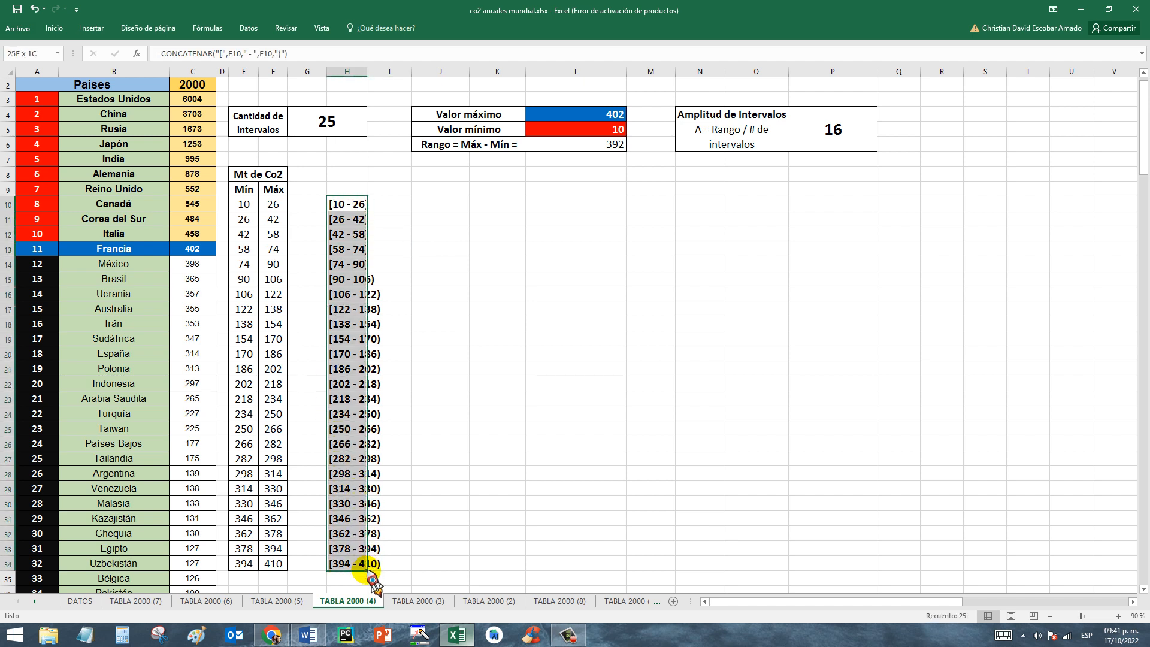
click(523, 224)
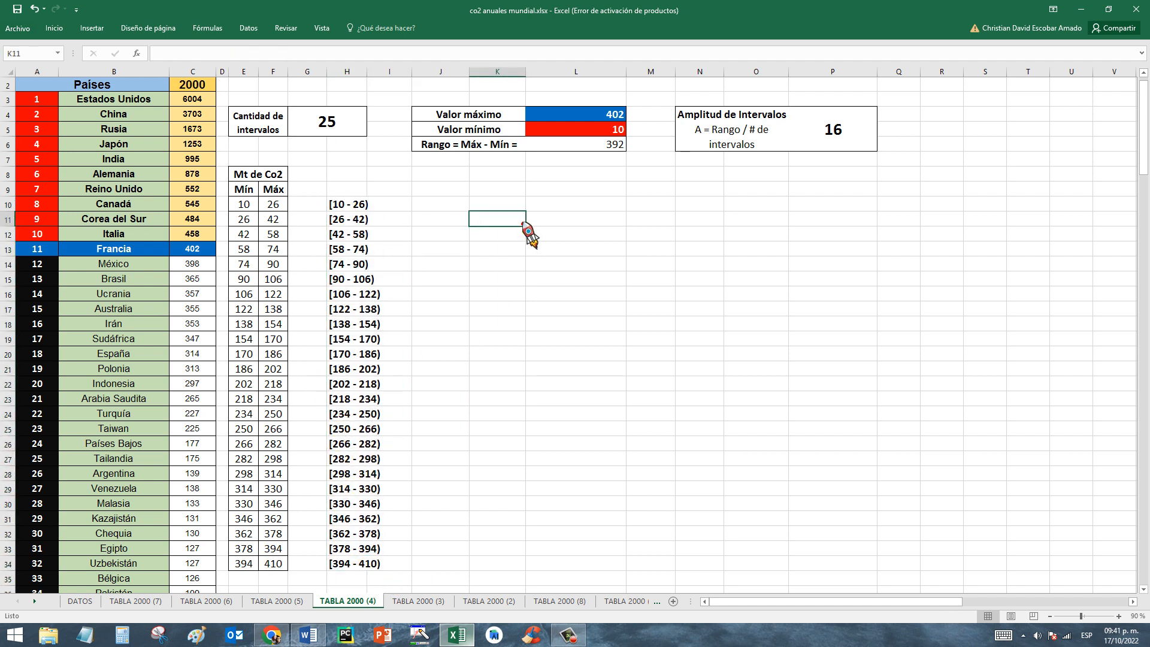
Trace how the first two intervals' limits follow from the amplitude and minimum value, and review the number of intervals.
click(467, 203)
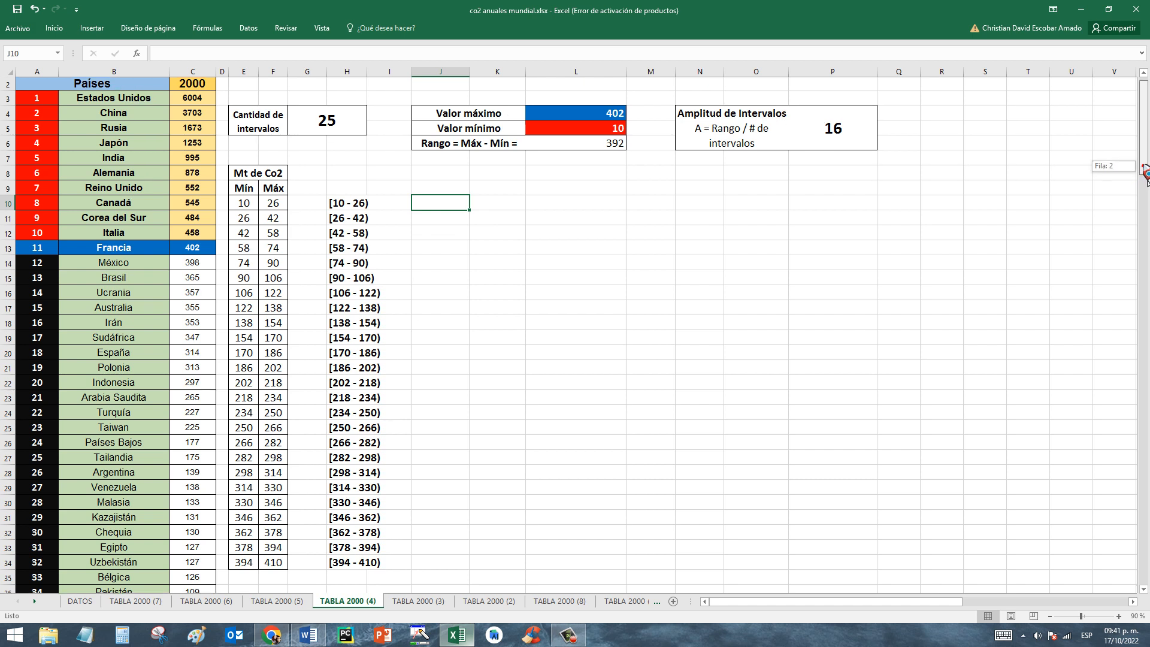
scroll(1141, 180, up, 1)
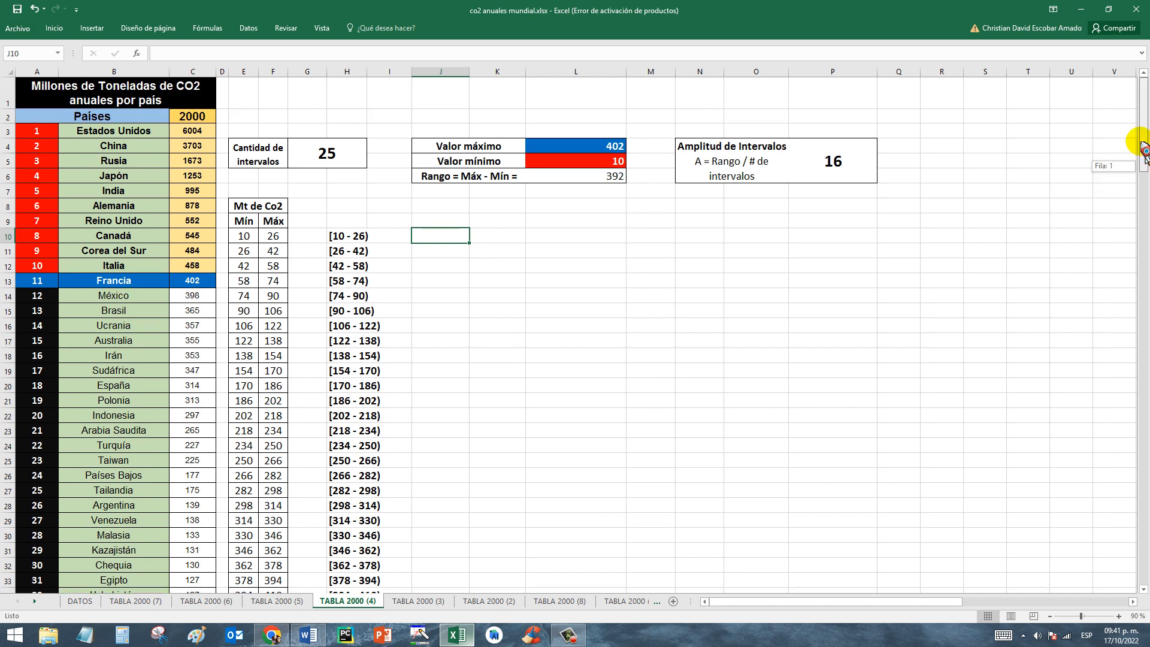
click(834, 159)
click(734, 149)
click(840, 173)
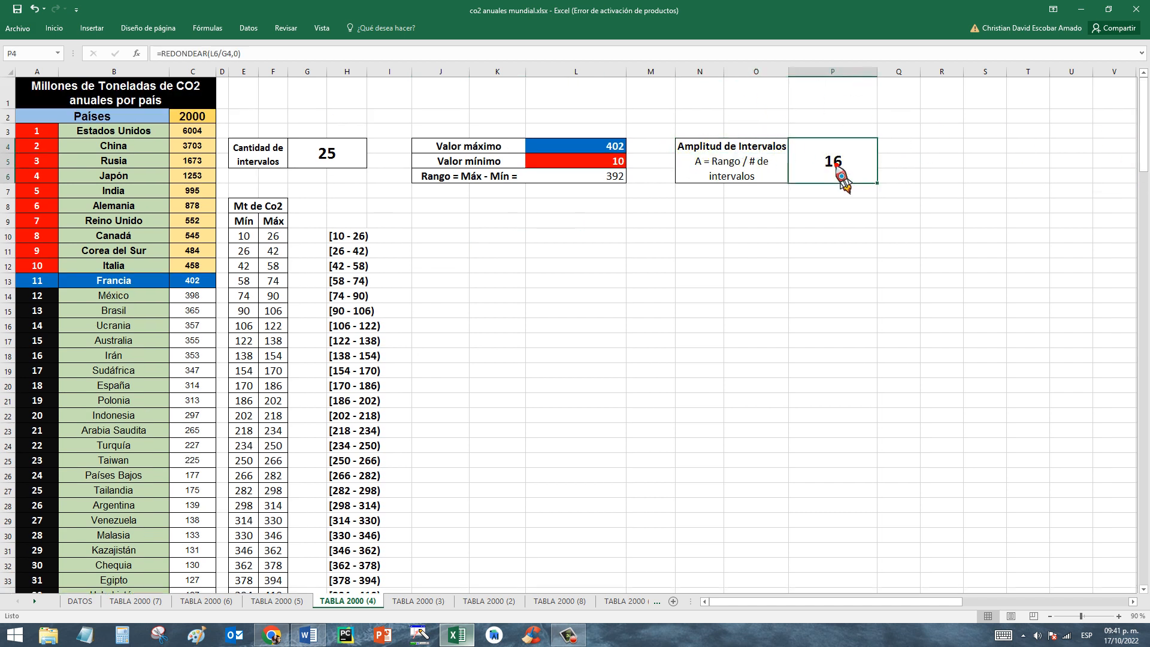
click(620, 162)
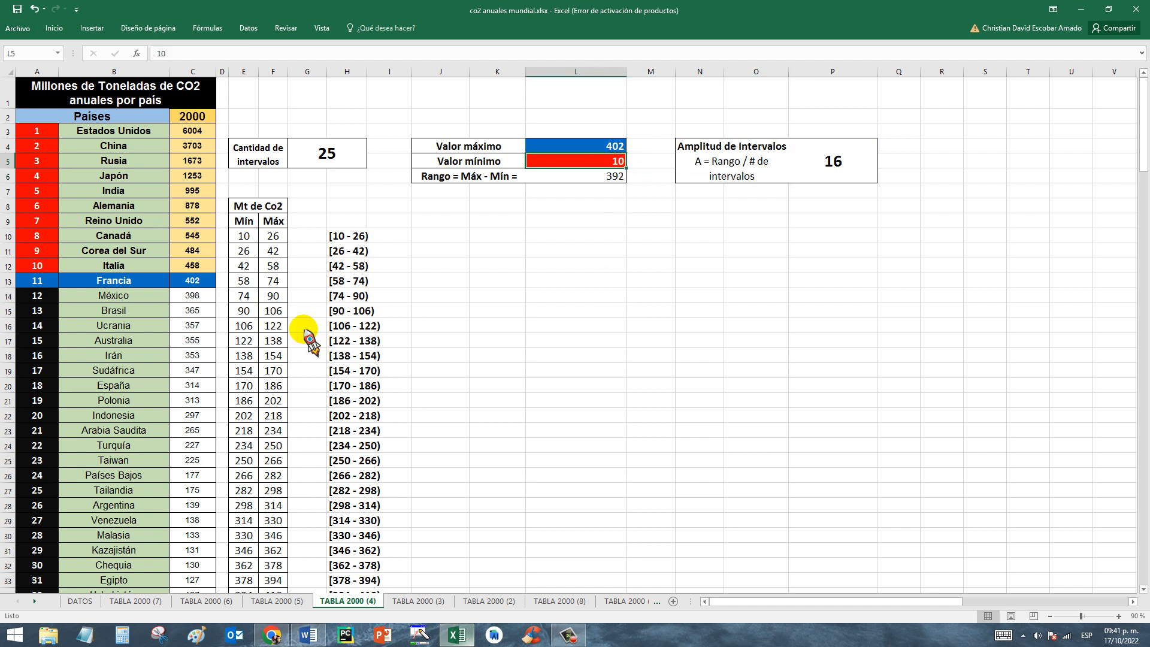
click(270, 235)
click(241, 253)
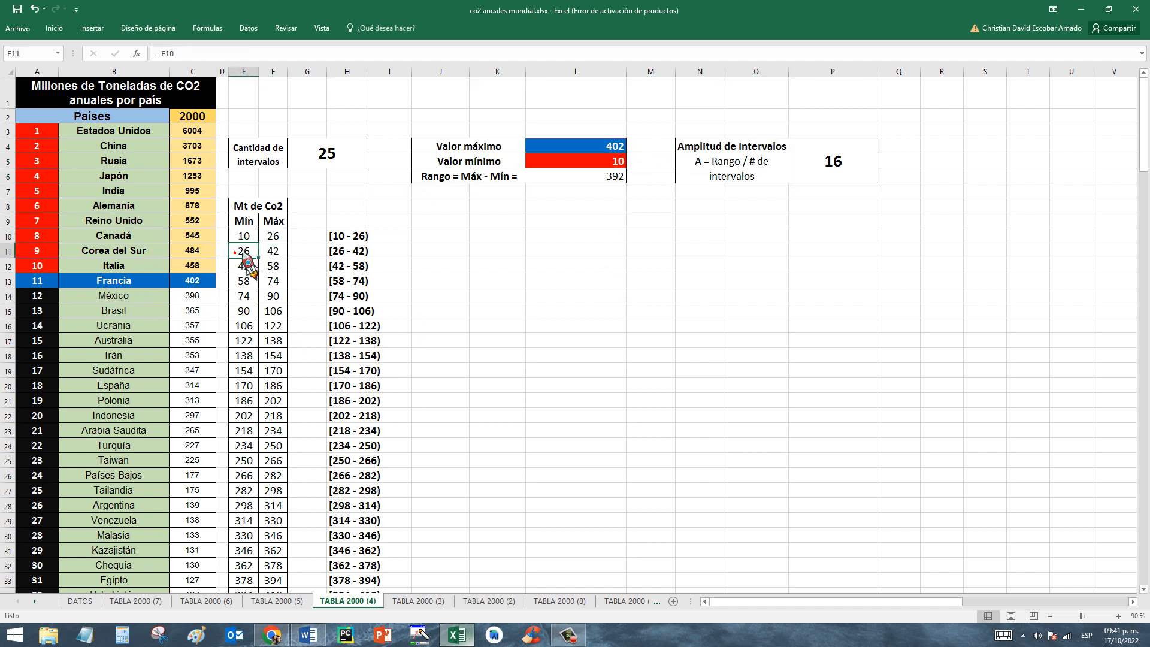
click(271, 255)
click(323, 157)
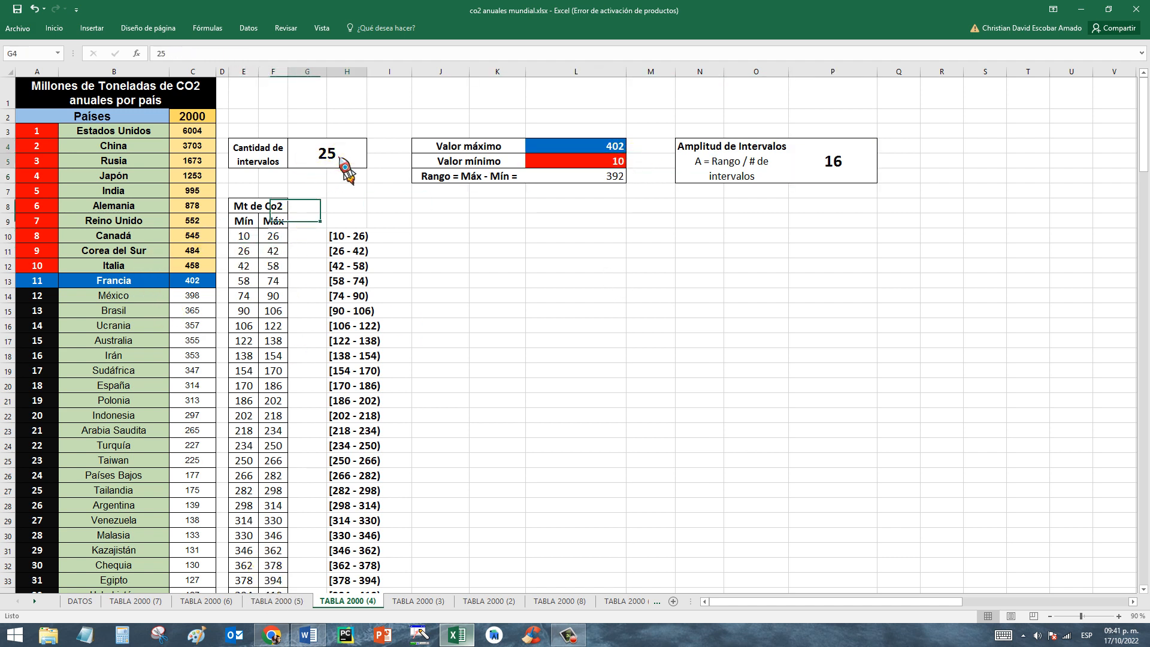
Open the TABLA 2000 (3) sheet and examine how the first class mark in G10 is calculated from its interval's limits.
click(420, 602)
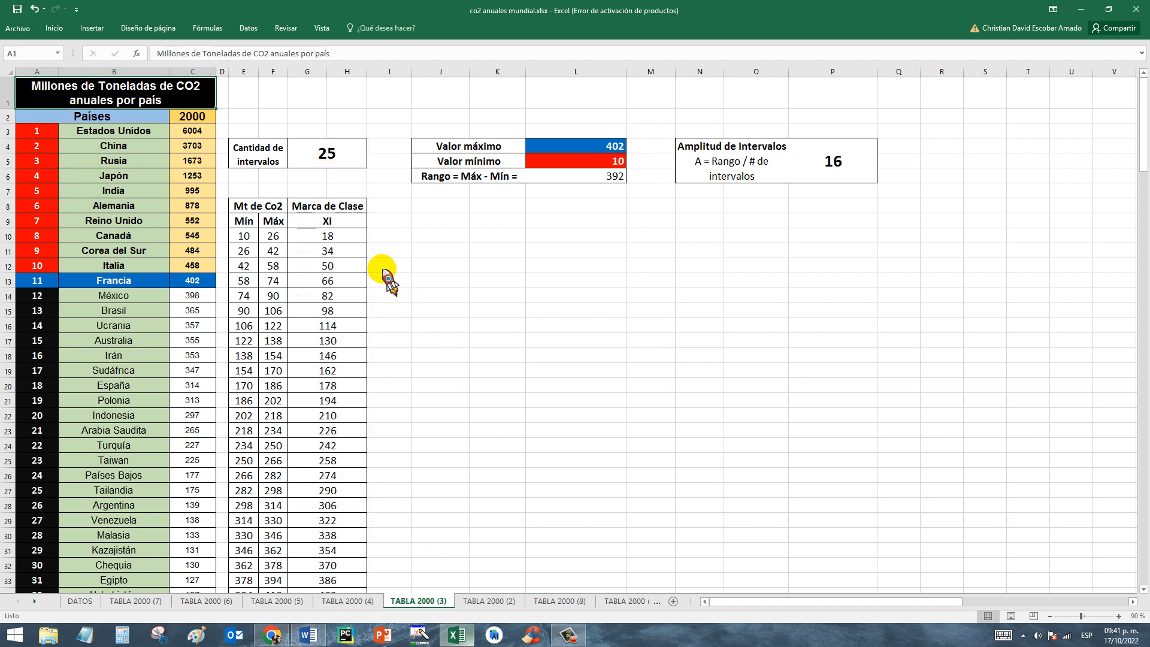
click(324, 210)
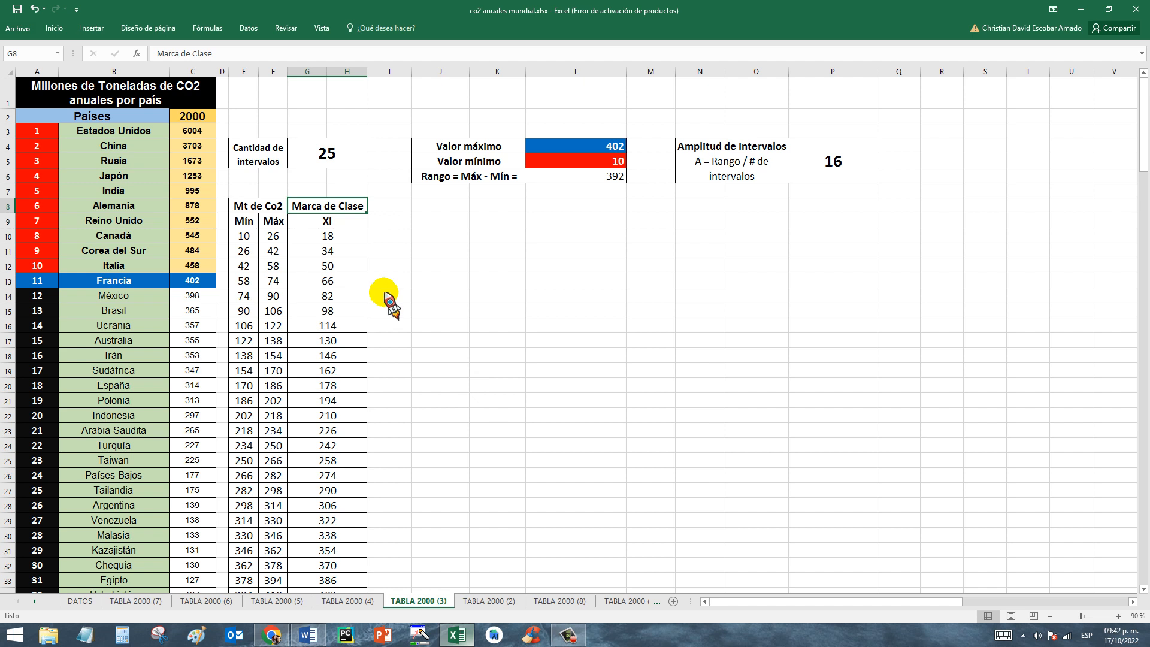
click(335, 227)
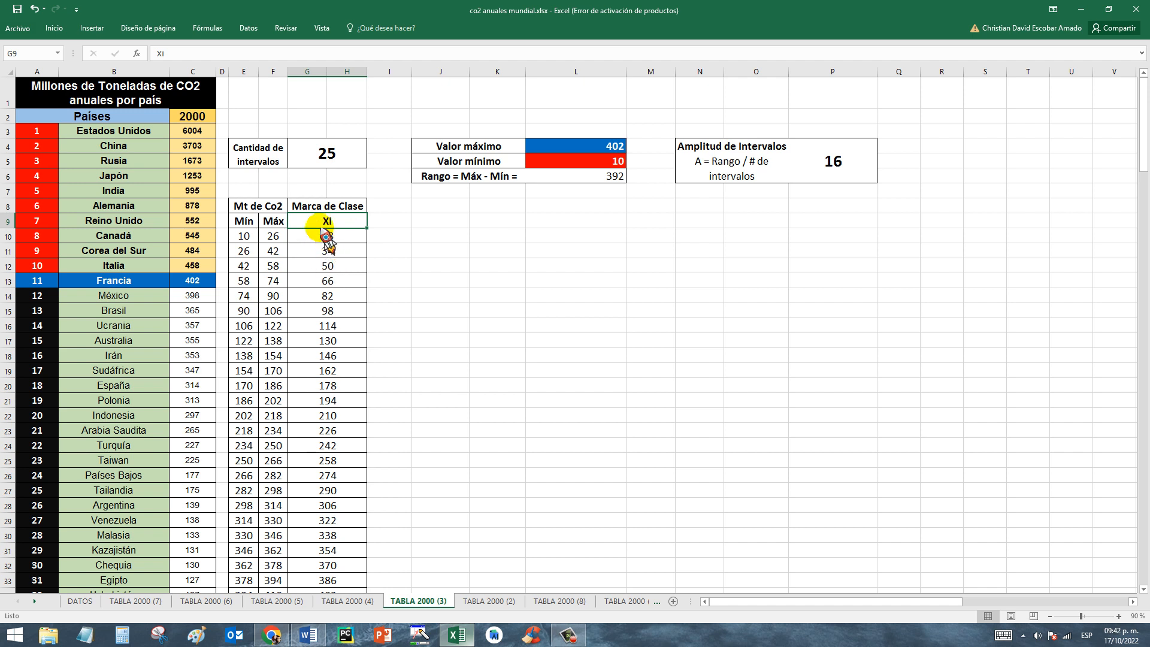
click(244, 235)
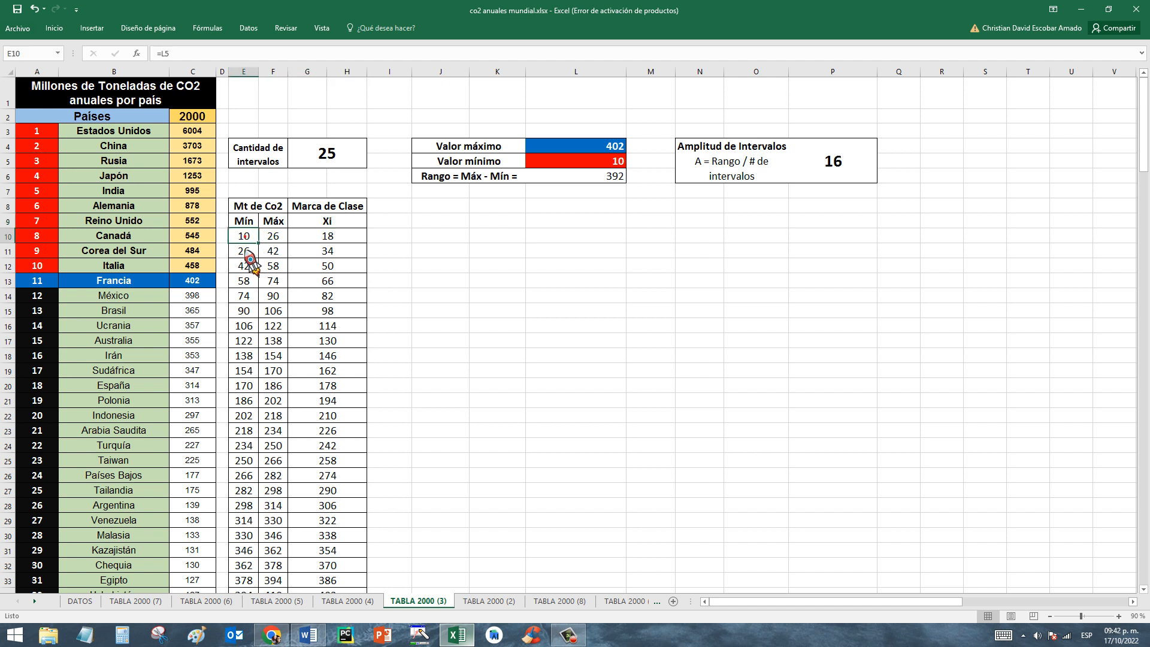
click(273, 235)
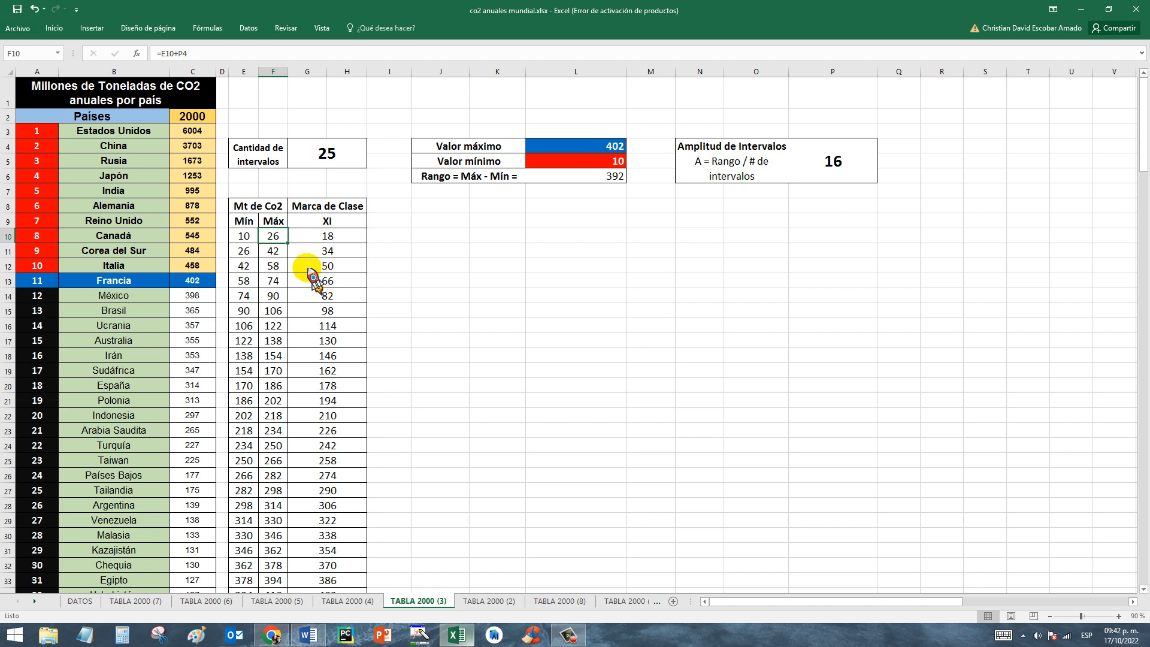
click(242, 236)
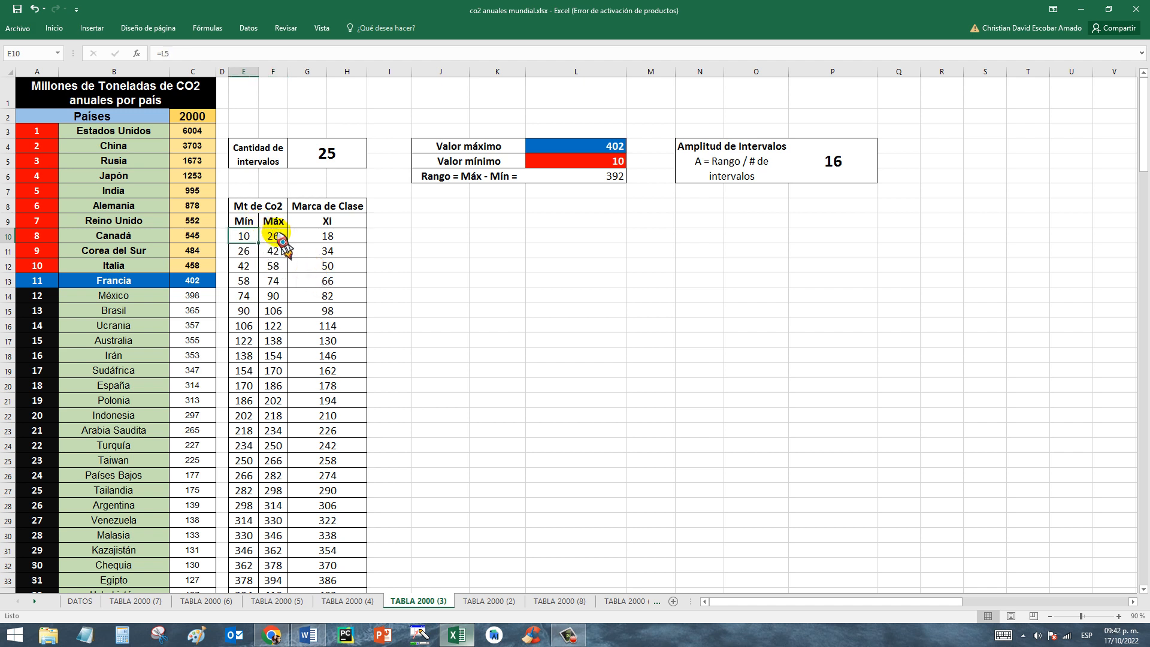
click(272, 235)
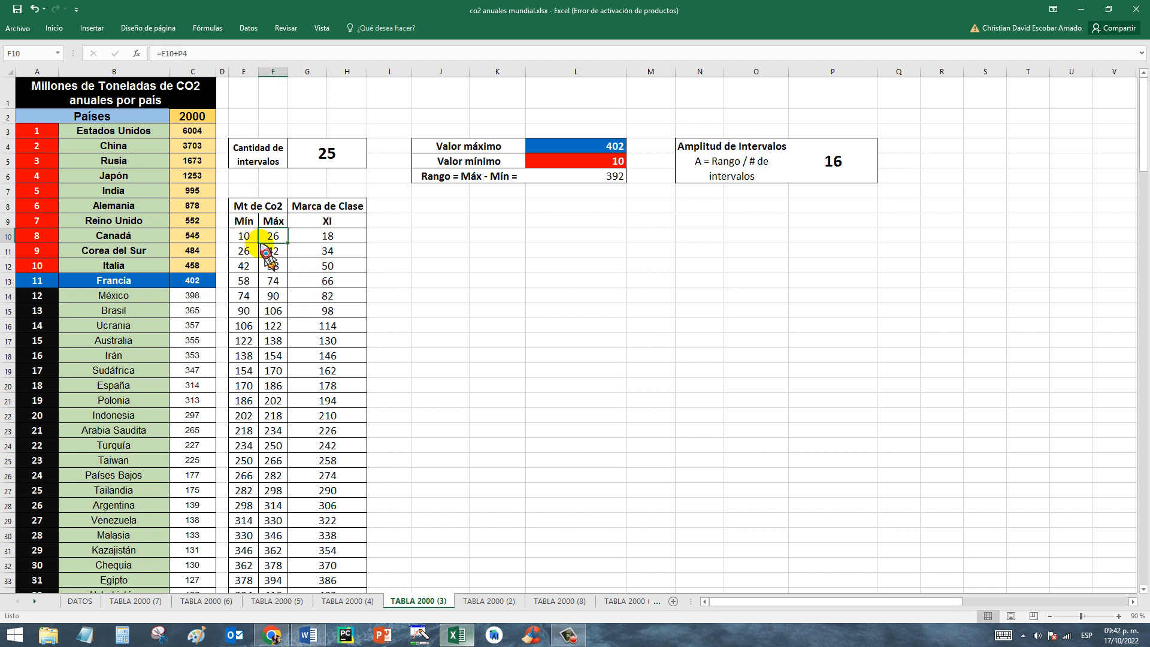
click(328, 235)
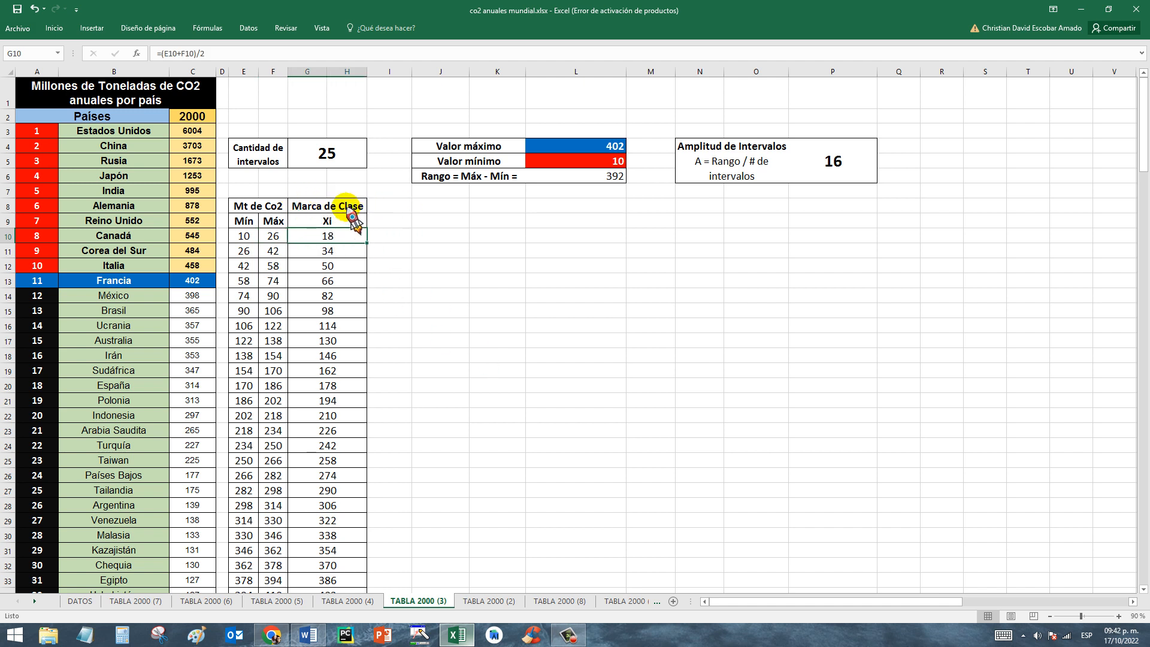
Examine the sixth interval's limits and its class mark formula in G15, then review the whole Marca de Clase column down to row 34.
drag(243, 311, 313, 320)
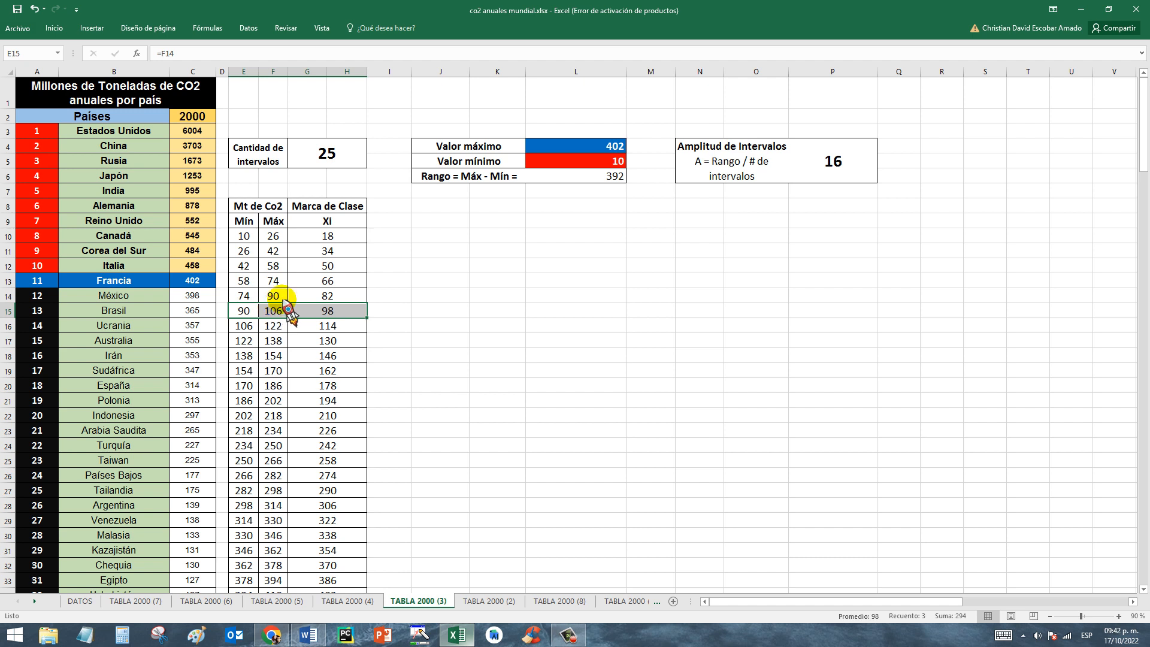
click(337, 309)
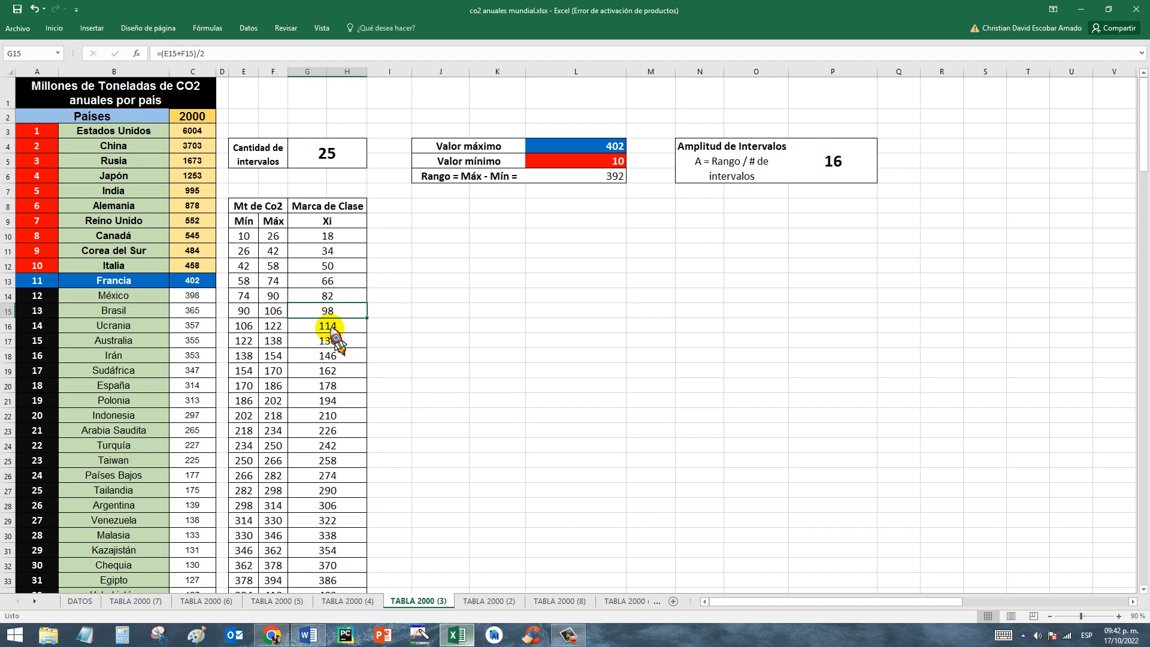
drag(335, 206, 361, 574)
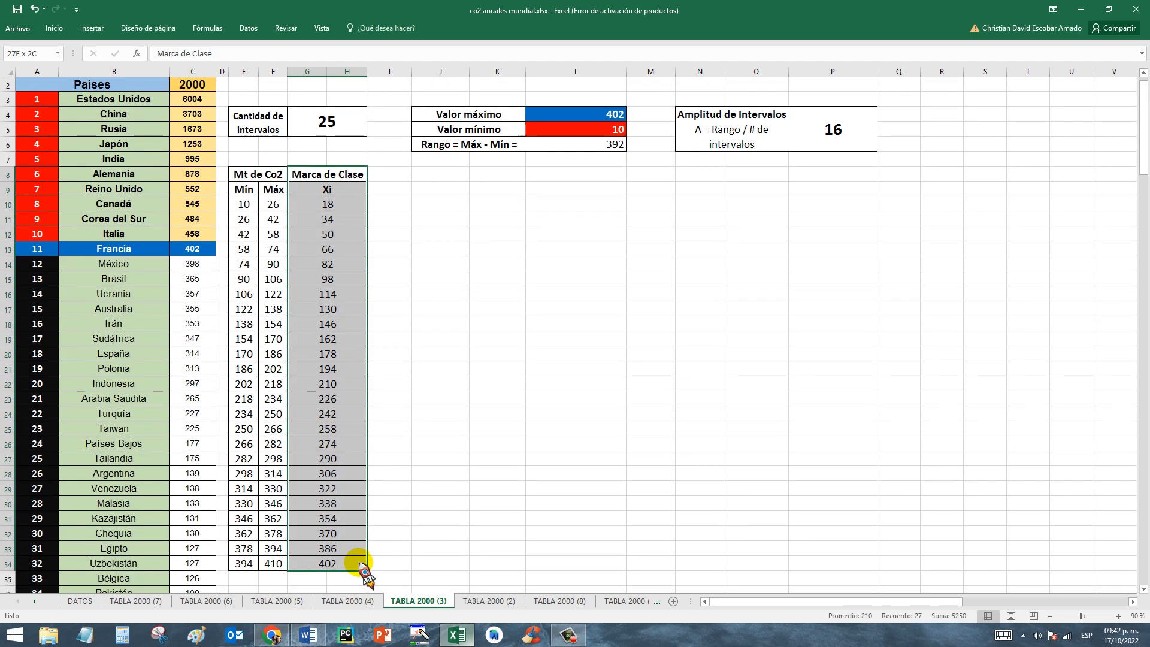
click(414, 338)
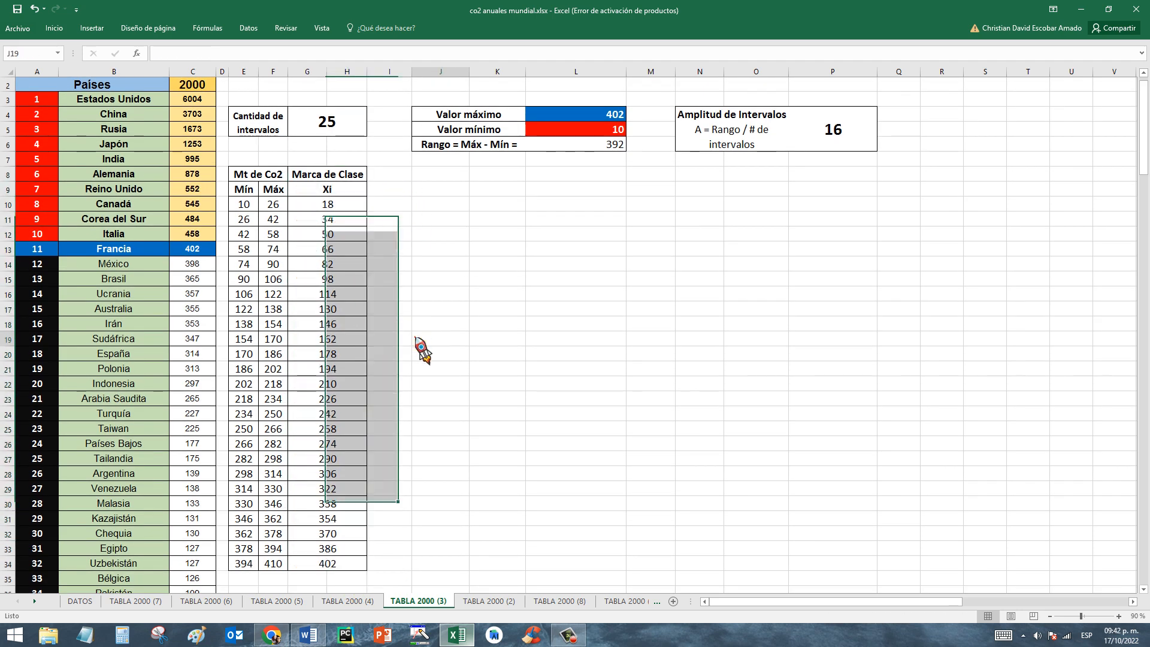
drag(1143, 160, 1143, 127)
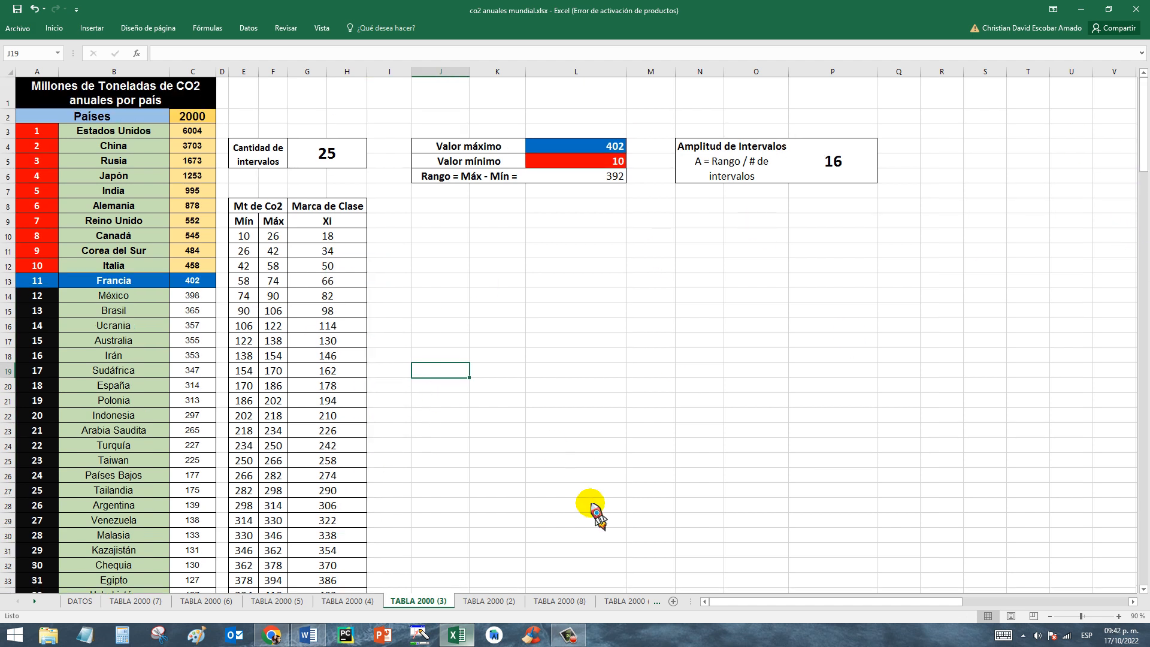
Open the TABLA 2000 (2) sheet and examine the CONTAR.SI.CONJUNTO absolute frequency formulas in I10 and I11 against their interval limits.
click(487, 601)
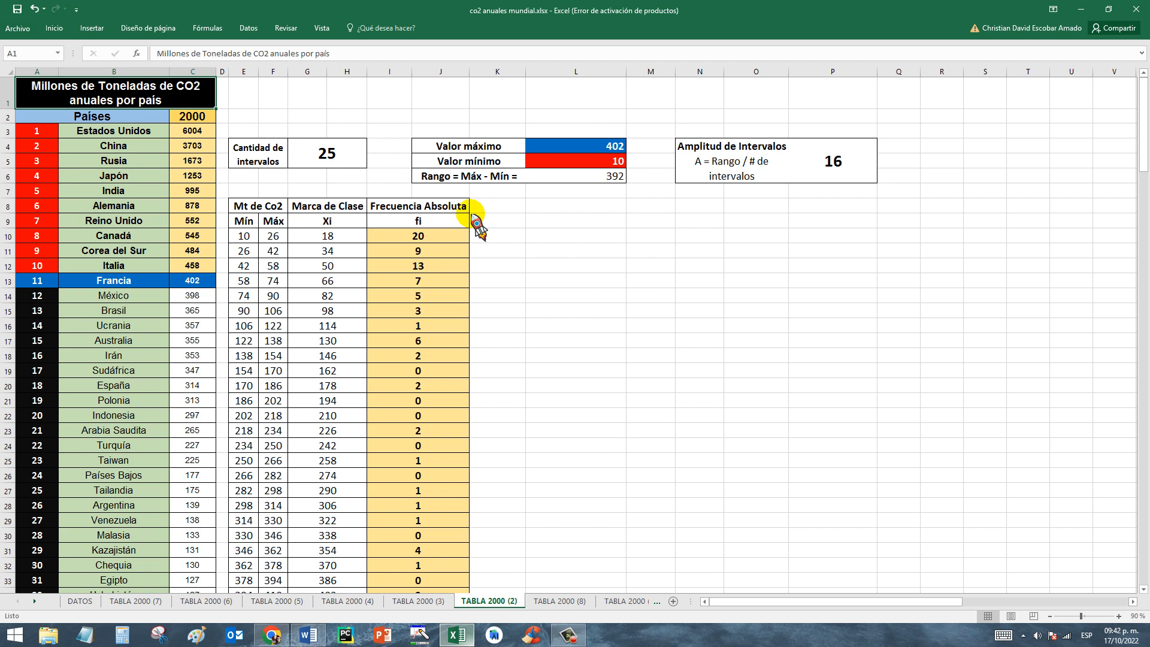
click(432, 237)
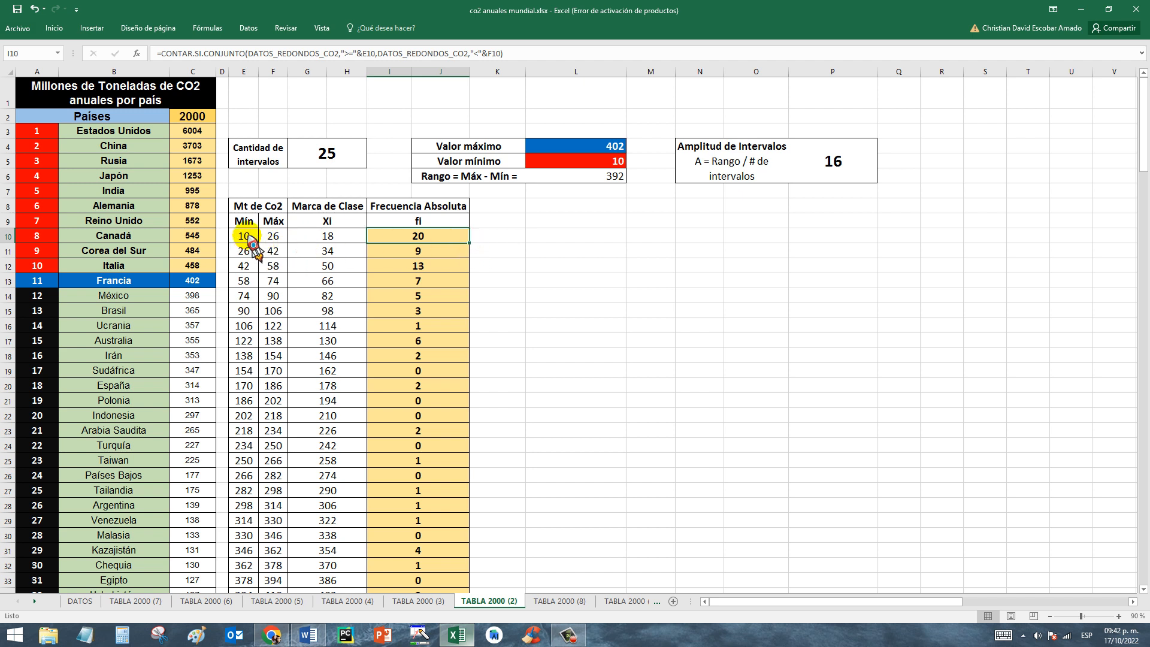
drag(243, 236, 273, 236)
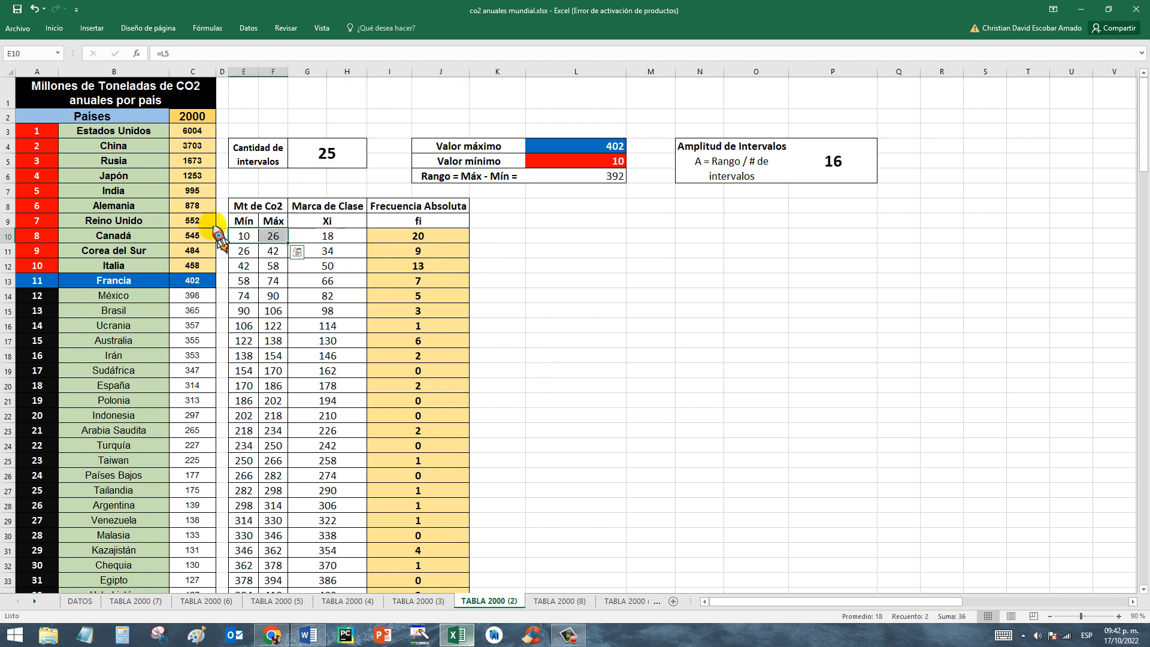
click(434, 238)
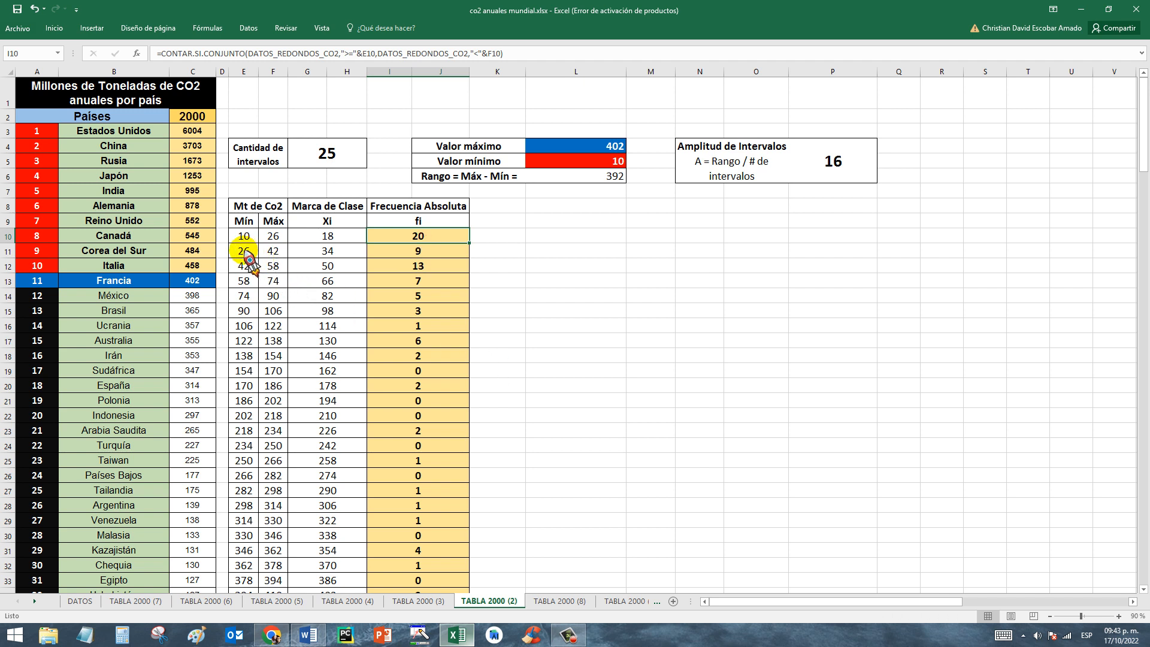
drag(240, 256, 271, 253)
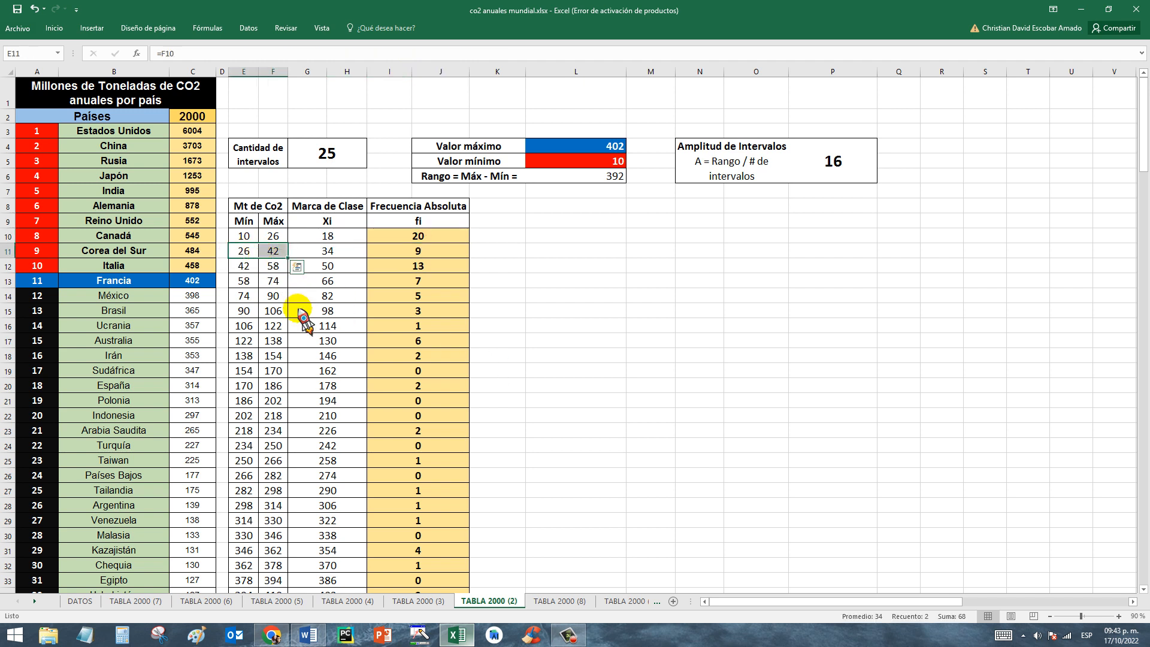
click(412, 251)
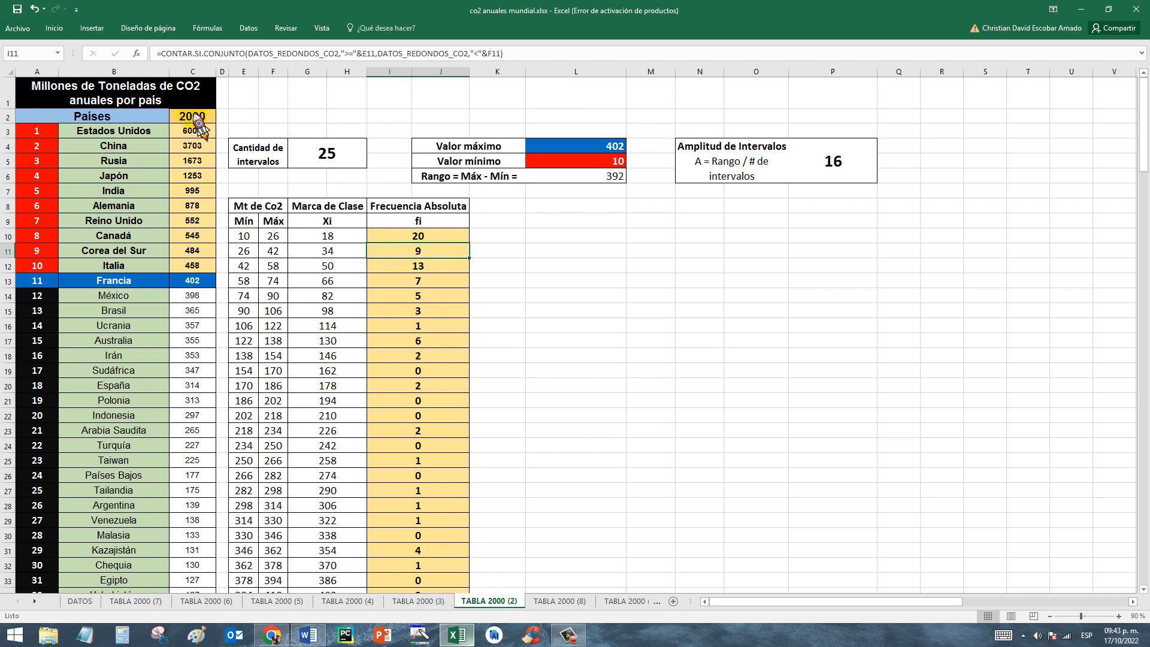
Review the year 2000 emissions values in column C that serve as source data for the absolute frequencies.
drag(198, 122, 212, 390)
click(197, 267)
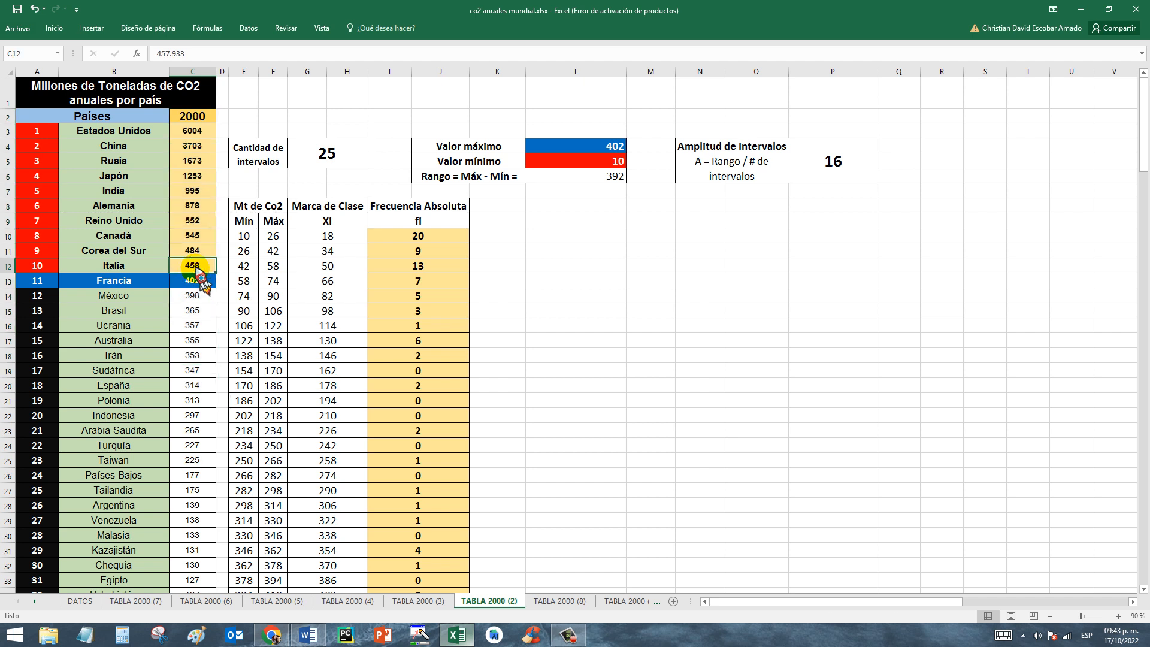
drag(197, 133, 188, 60)
click(482, 282)
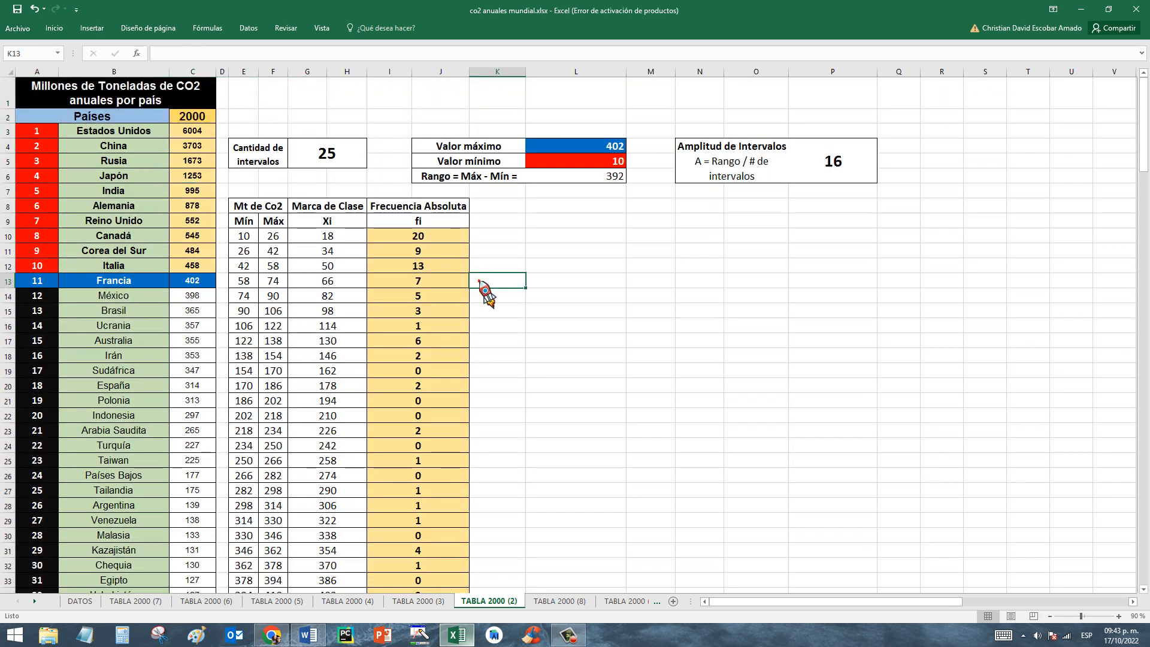
Check the absolute frequency in I14 by locating the countries in B40:C44 whose emissions fall within the 74 to 90 interval.
click(432, 205)
click(408, 297)
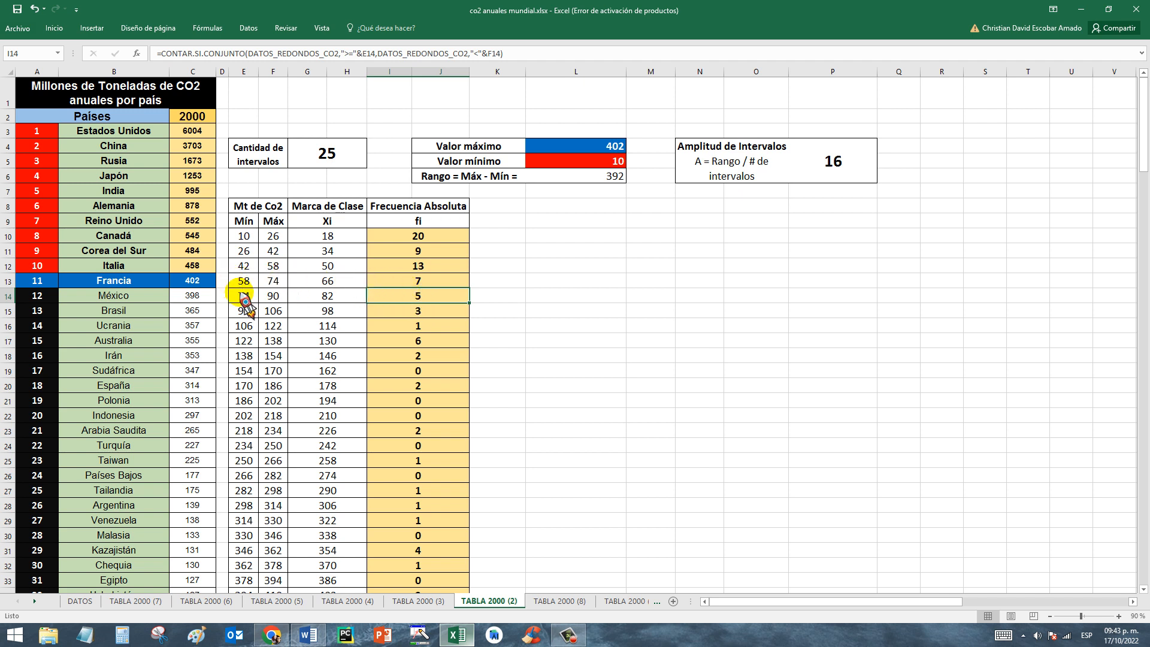
click(205, 342)
key(Down)
key(Down)
key(Down)
key(Down)
key(Down)
key(Down)
key(Down)
key(Down)
key(Down)
key(Down)
key(Down)
key(Down)
key(Down)
key(Down)
key(Down)
key(Down)
key(Down)
key(Down)
key(Down)
key(Down)
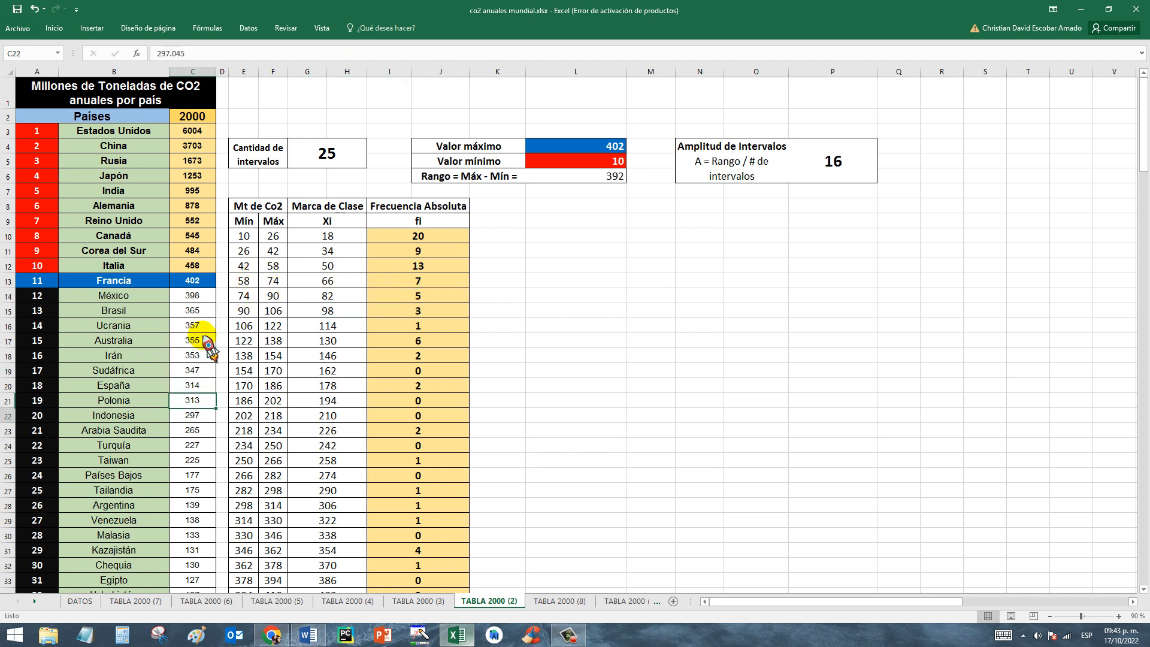
key(Down)
key(Down)
key(Down)
key(Down)
key(Down)
key(Down)
key(Down)
key(Down)
key(Down)
key(Down)
key(Down)
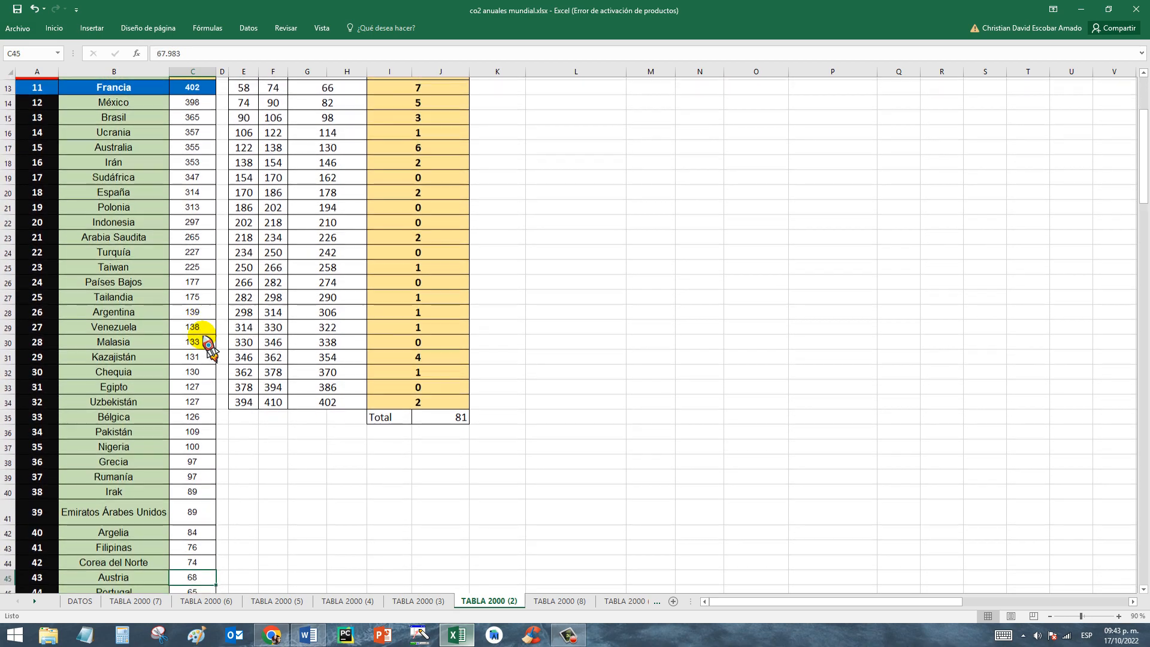
key(Down)
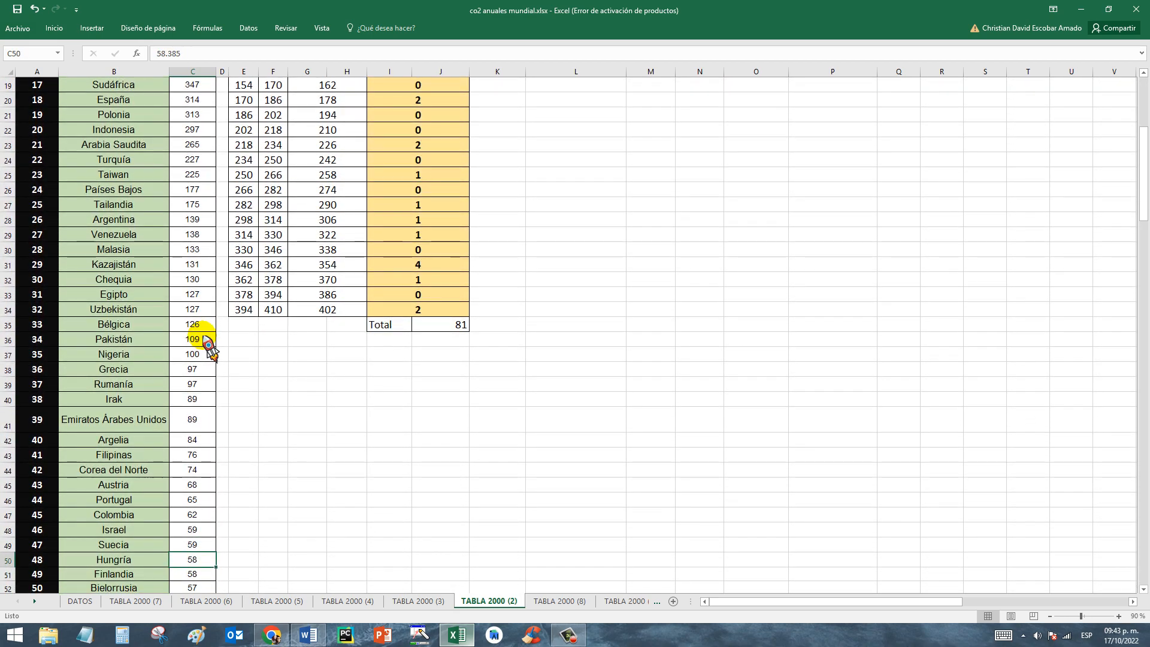
click(199, 473)
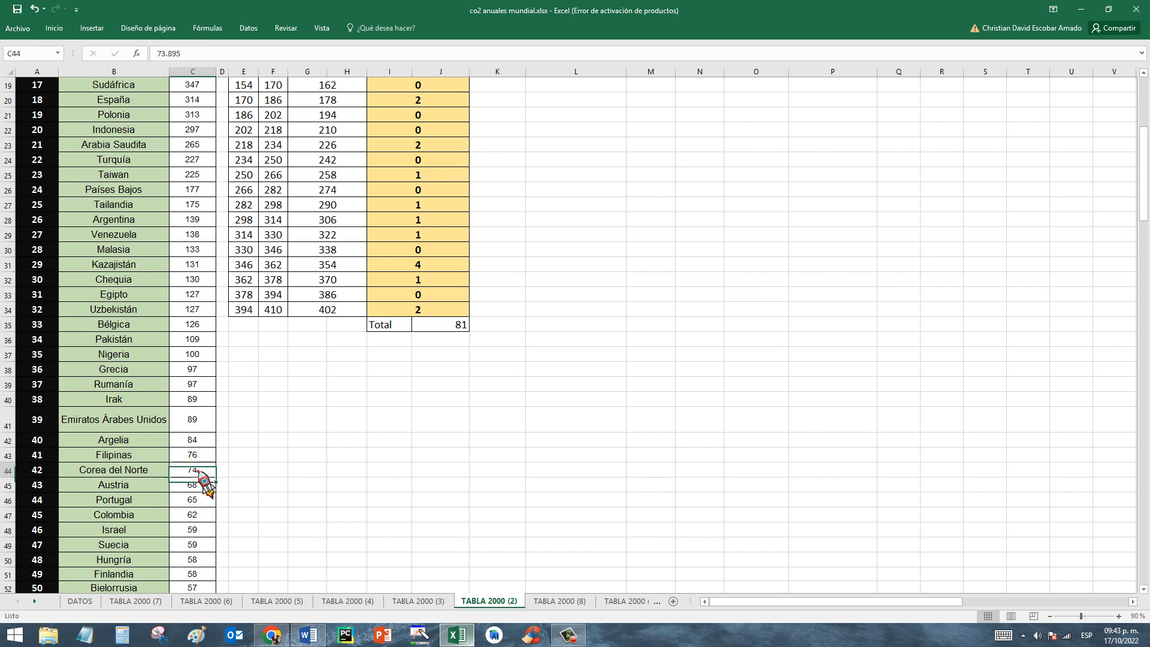
drag(144, 473, 188, 398)
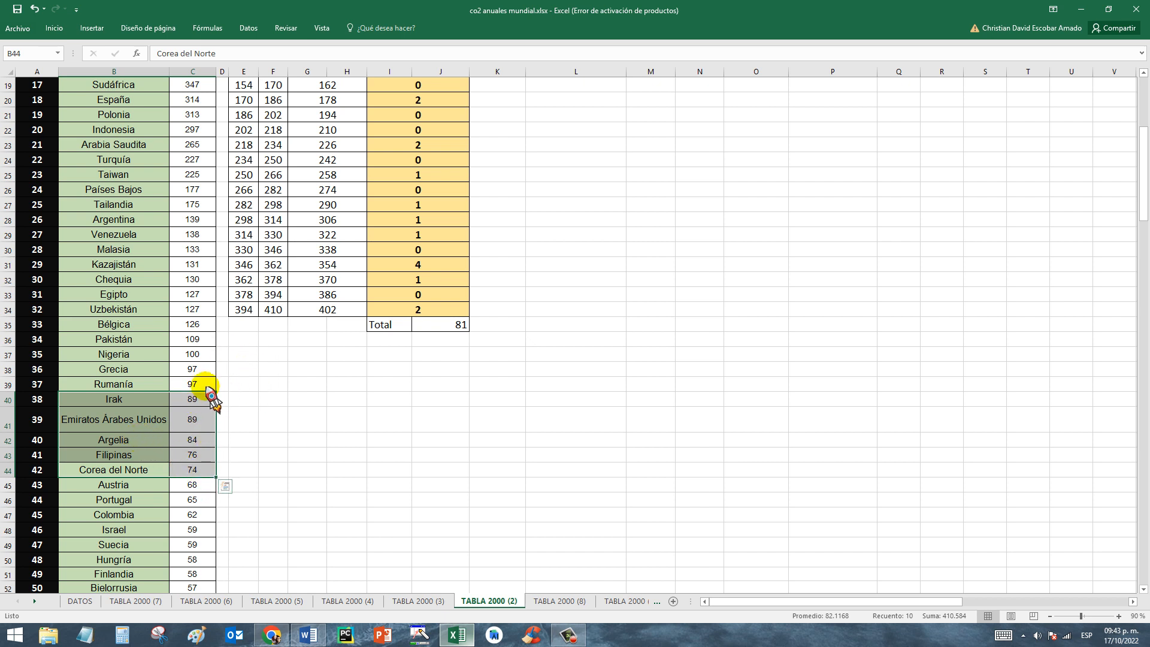
click(194, 401)
click(297, 369)
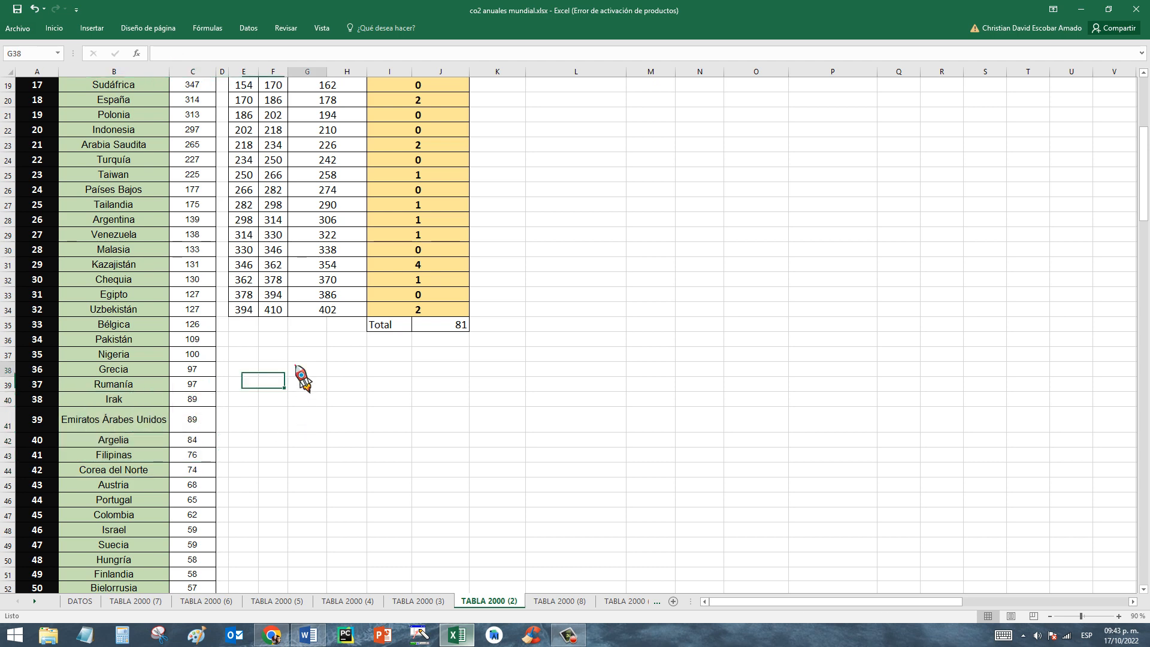
Return to the 74 to 90 interval in E14:F14 and compare it with its Frecuencia Absoluta formula in I14.
key(Up)
key(Up)
key(Up)
key(Up)
key(Up)
key(Up)
key(Up)
key(Up)
key(Up)
key(Up)
key(Up)
key(Up)
key(Up)
key(Up)
key(Up)
key(Up)
key(Up)
key(Up)
key(Up)
key(Up)
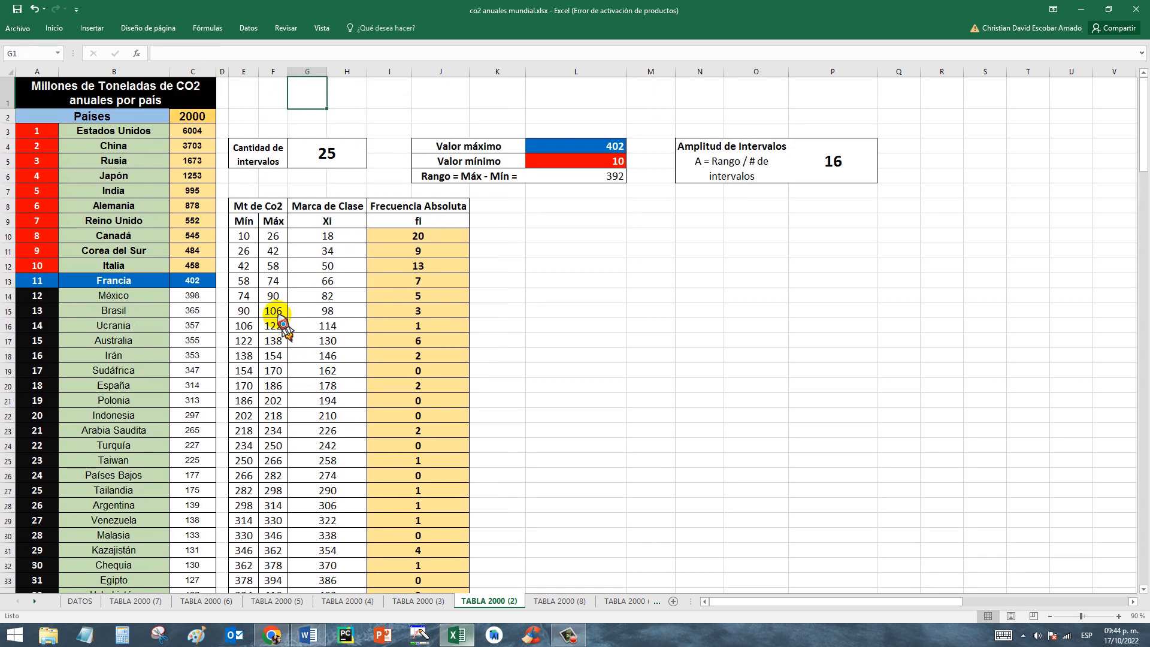
drag(245, 297, 273, 296)
click(426, 298)
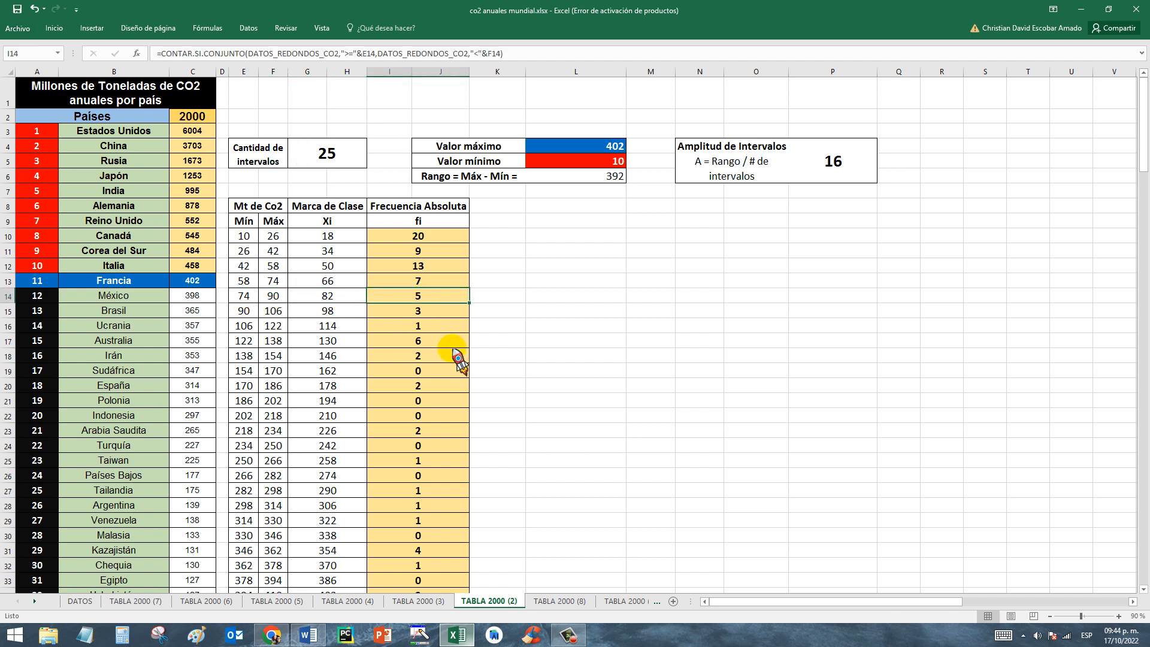
click(449, 205)
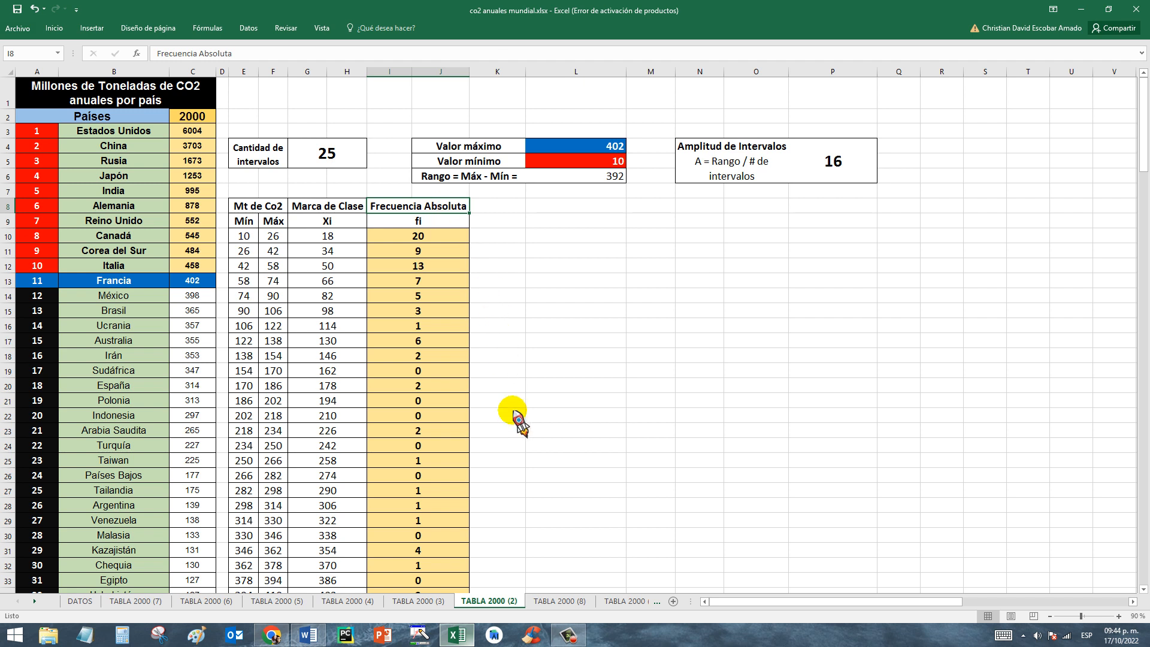
Open the TABLA 2000 (8) sheet and examine how the first two cumulative absolute frequencies in K10 and K11 are calculated.
click(571, 606)
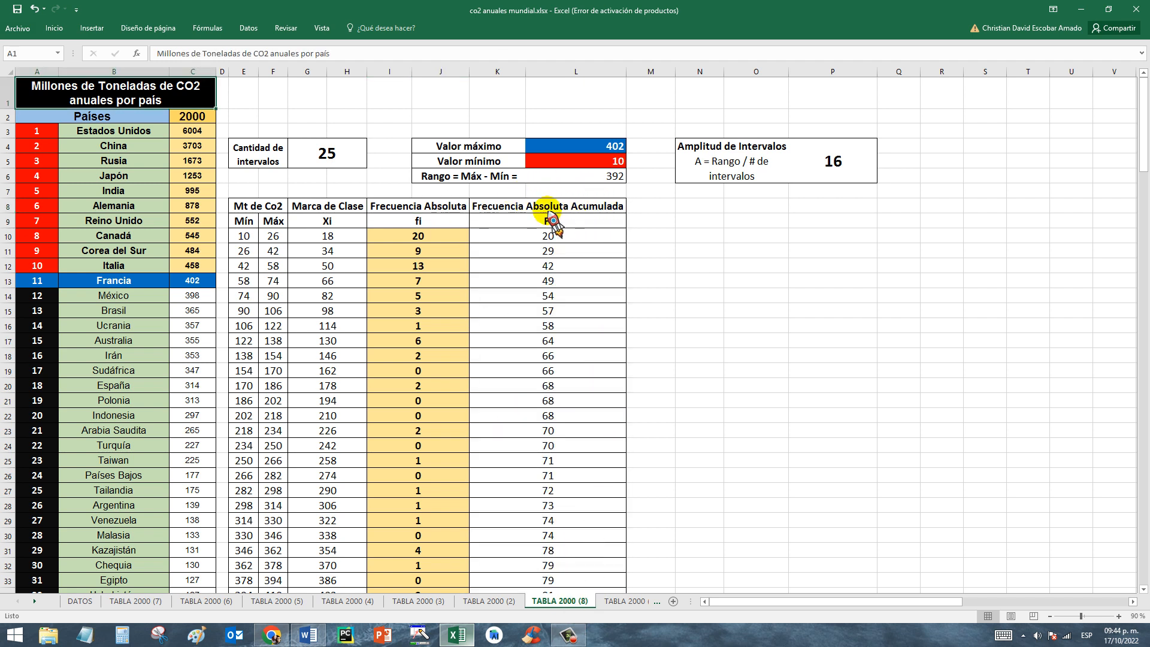
click(444, 238)
click(493, 240)
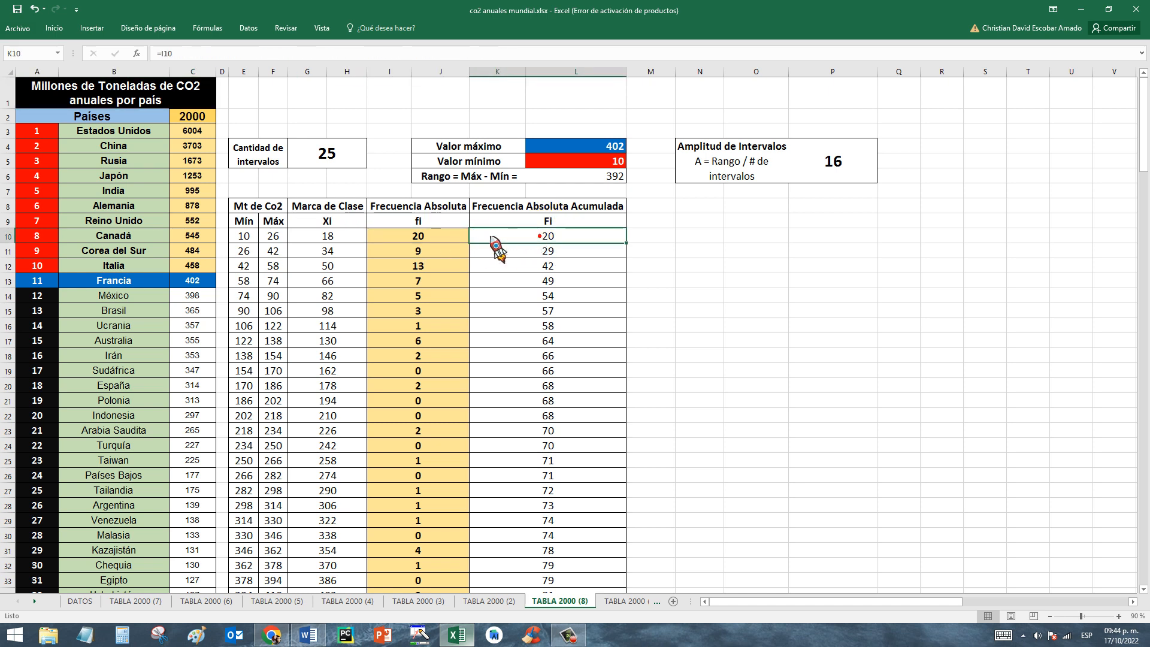
click(442, 238)
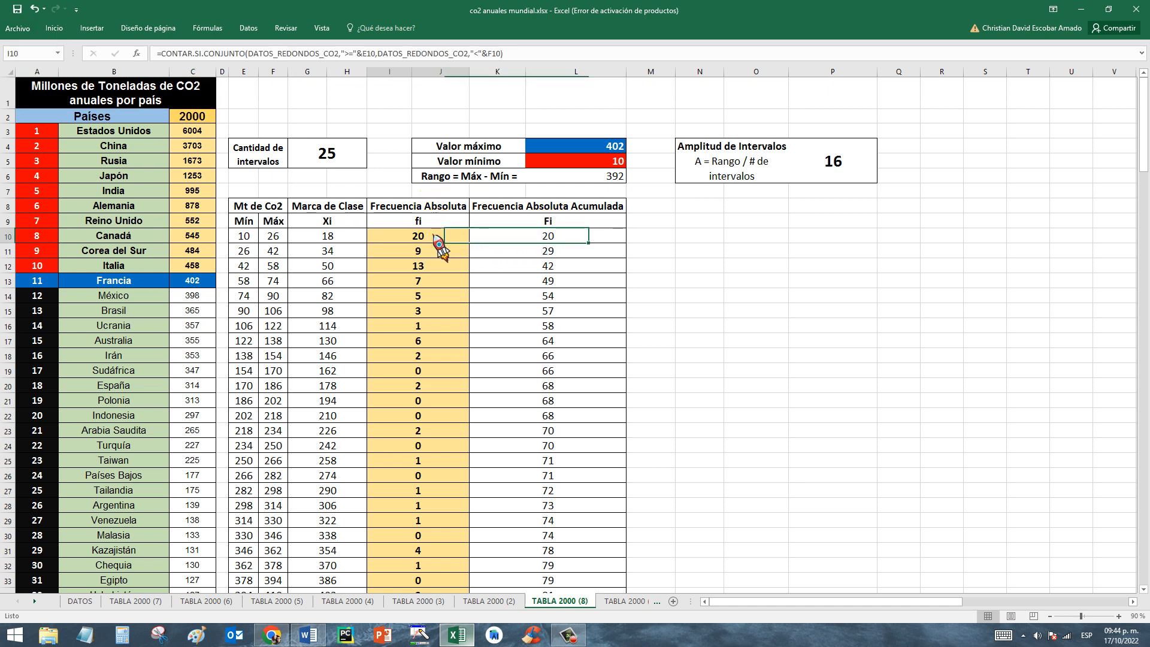
click(515, 237)
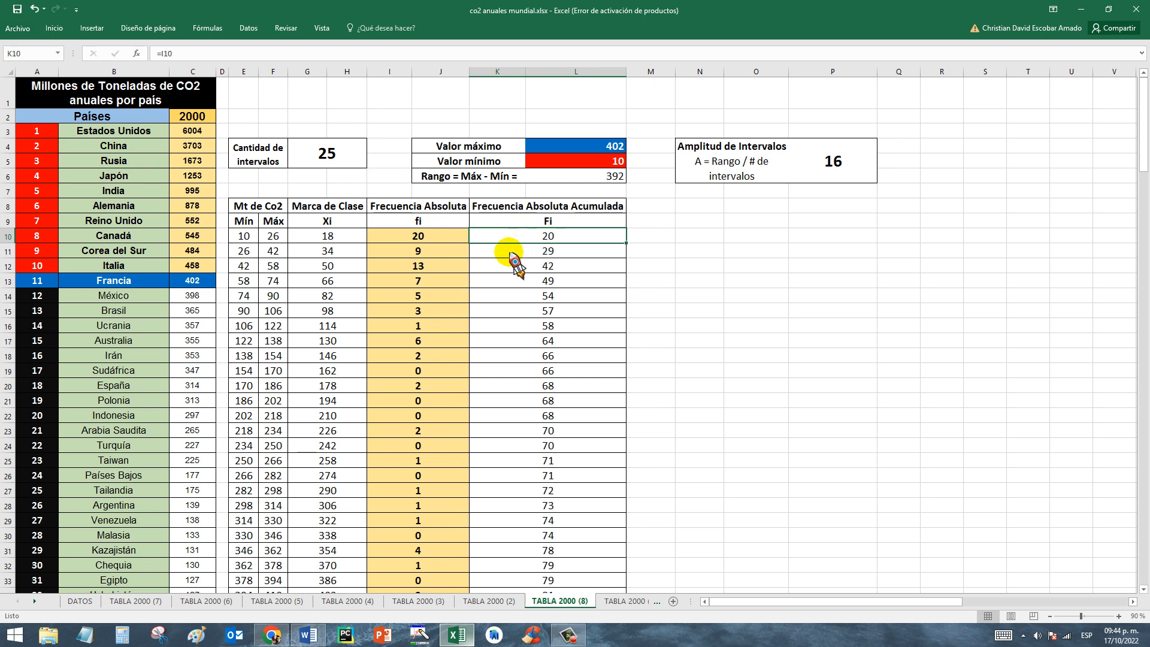
click(551, 252)
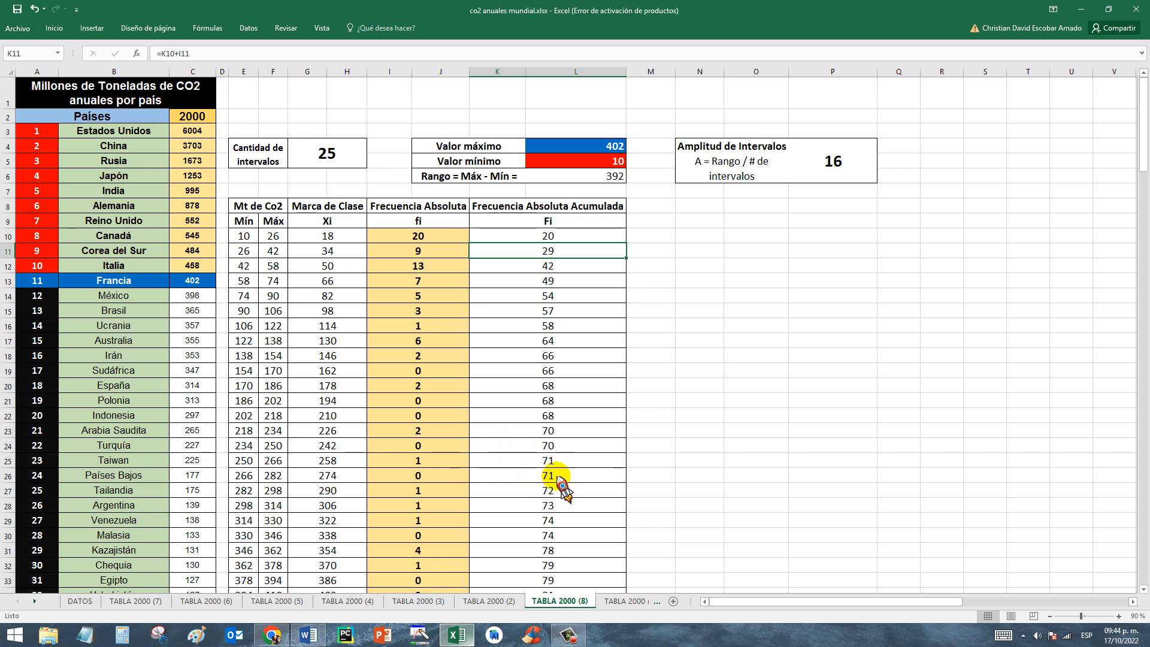
Follow the Frecuencia Absoluta Acumulada column down to K34 and compare its last value with the SUMA total in J35.
click(568, 397)
key(Down)
key(Down)
key(Down)
key(Down)
key(Down)
key(Down)
key(Down)
key(Down)
key(Down)
key(Down)
key(Down)
key(Down)
key(Down)
key(Down)
key(Down)
key(Down)
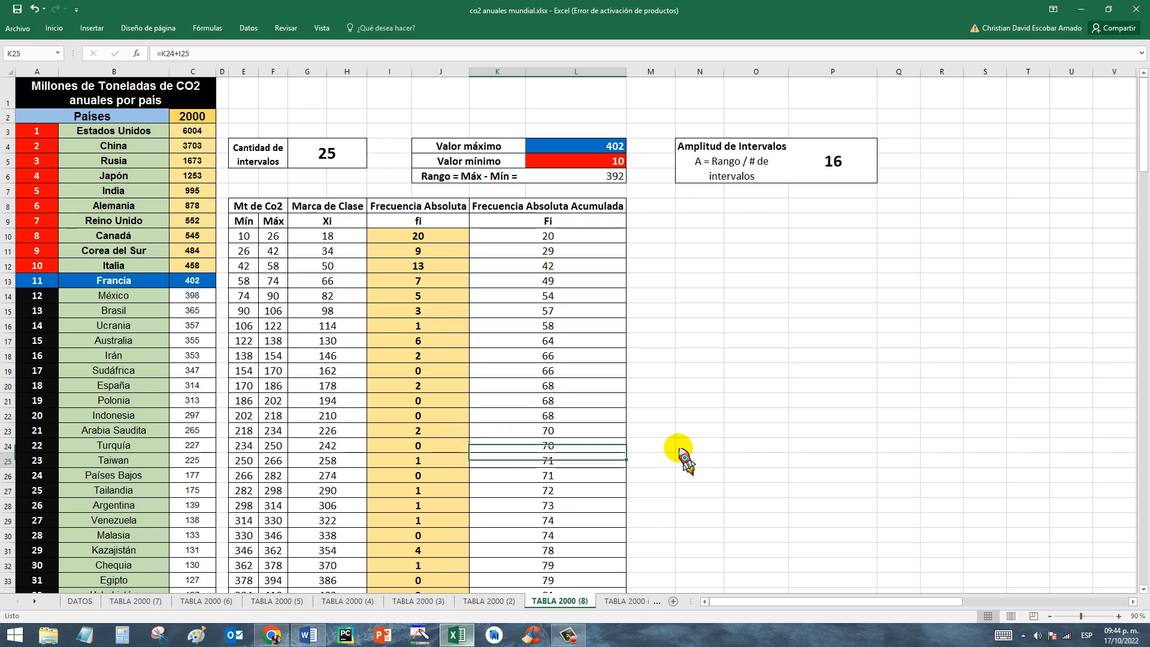
key(Up)
key(Up)
key(Up)
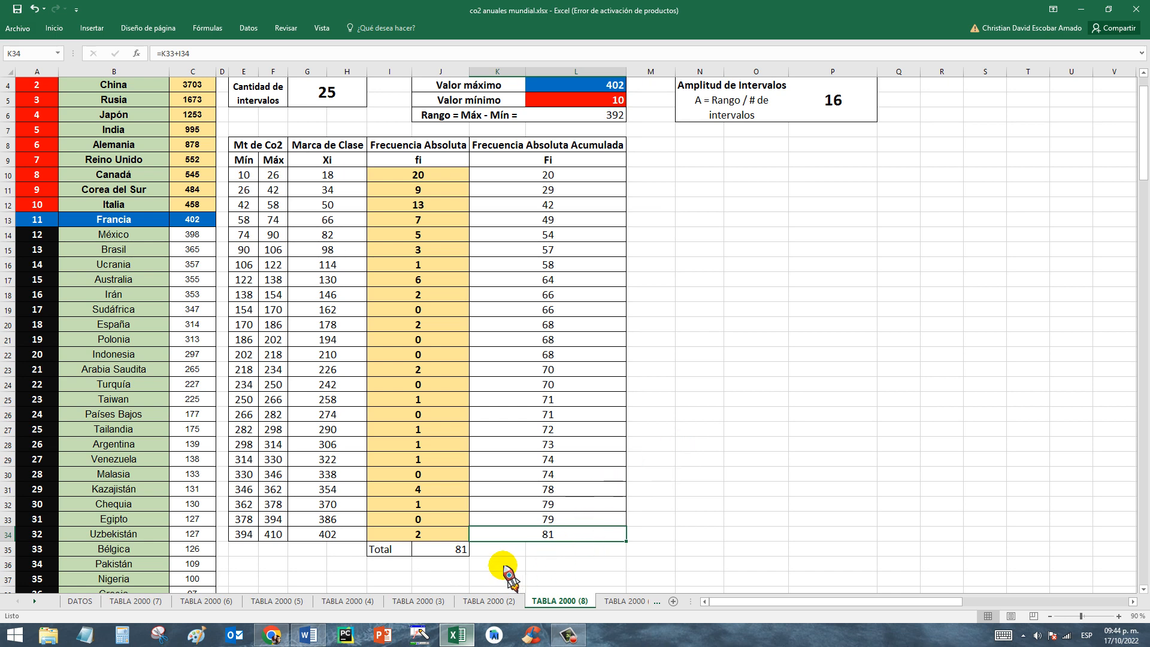
click(459, 550)
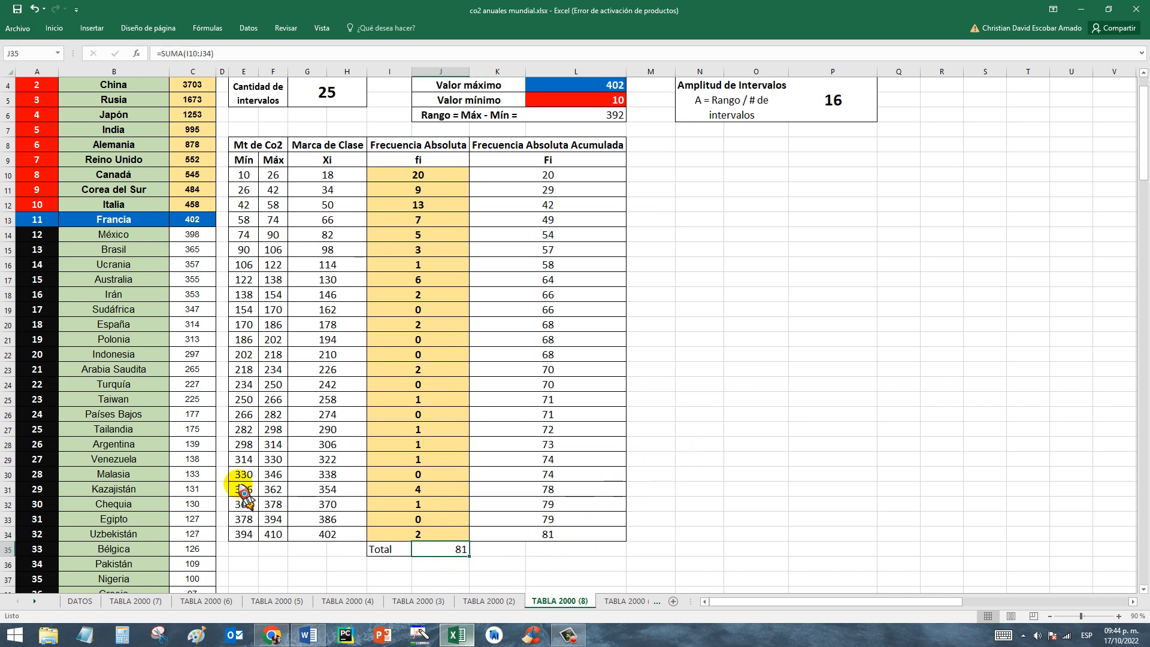
Review the ten highest-emission countries in A3:C12 and the minimum value in L5 to see which countries the table leaves out.
click(149, 414)
drag(1143, 198, 1145, 143)
drag(39, 133, 207, 272)
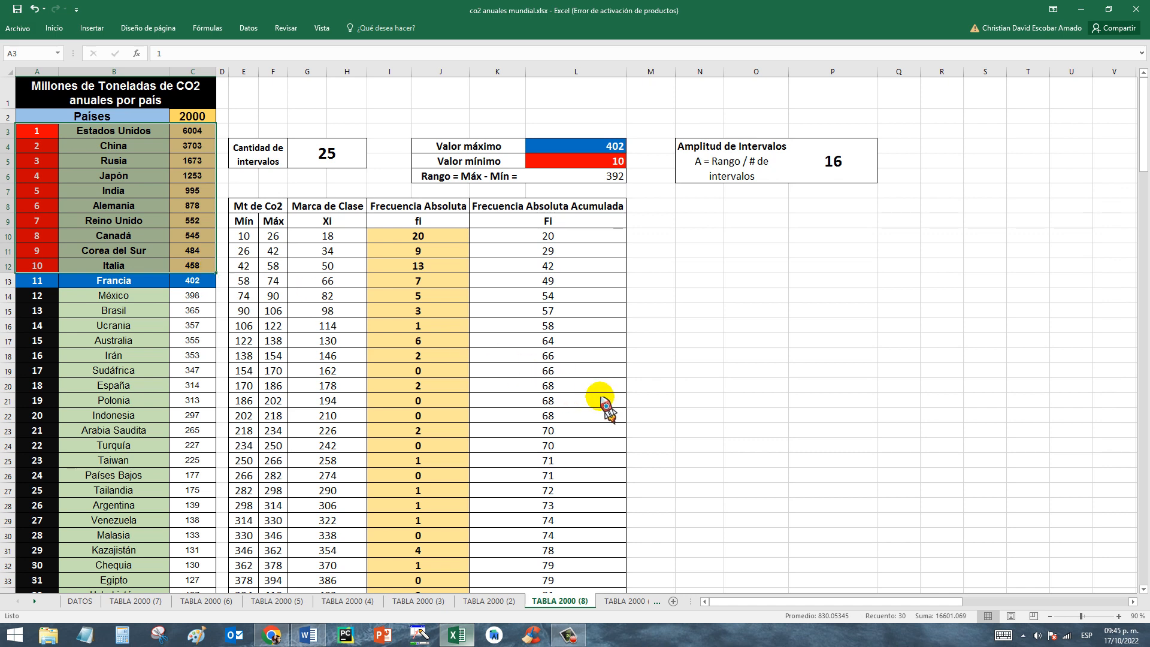
click(310, 275)
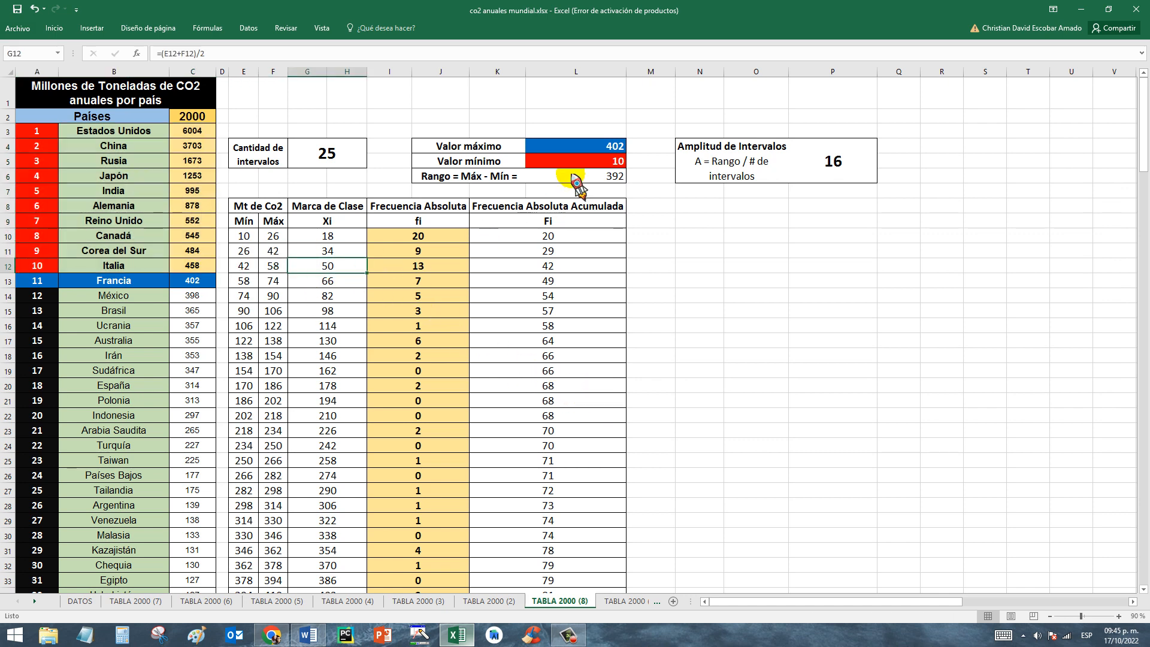
click(590, 163)
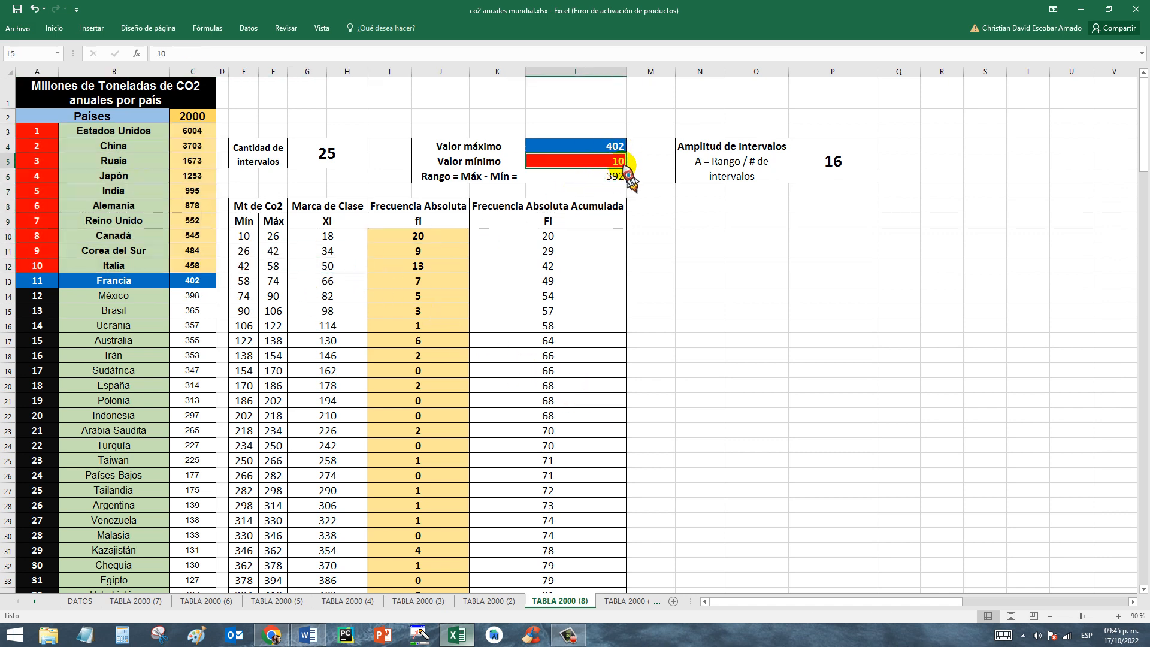
click(647, 252)
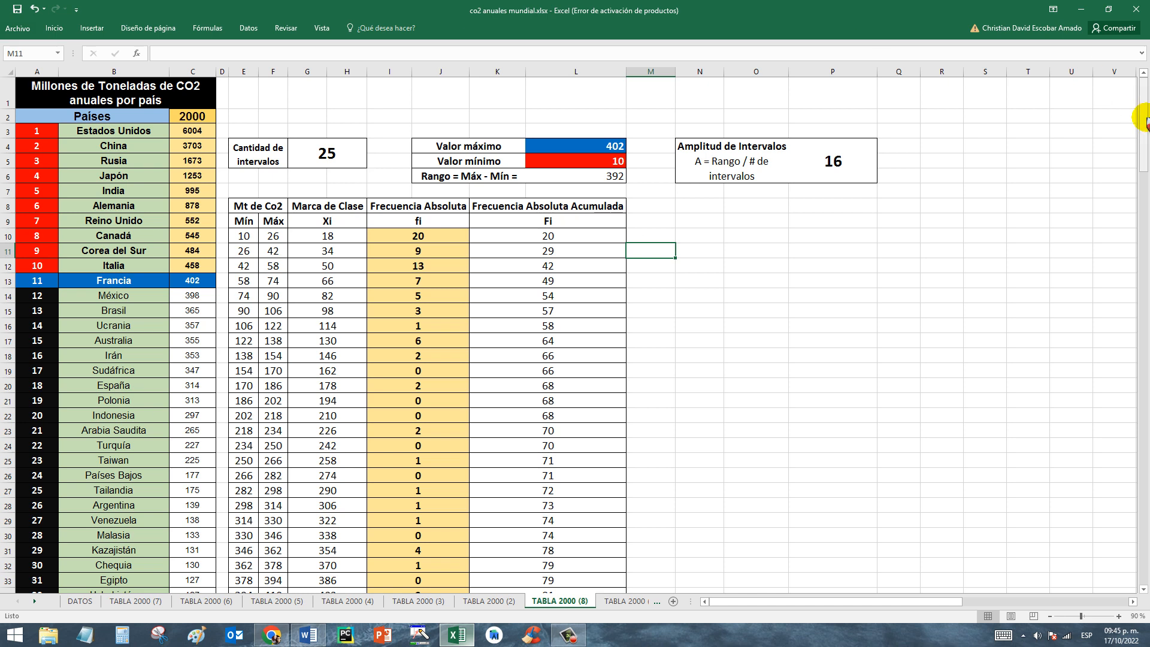
Check the last cumulative absolute frequency in K34 against the total in J35, then return to the Frecuencia Absoluta Acumulada heading in K8.
drag(1146, 125, 1146, 136)
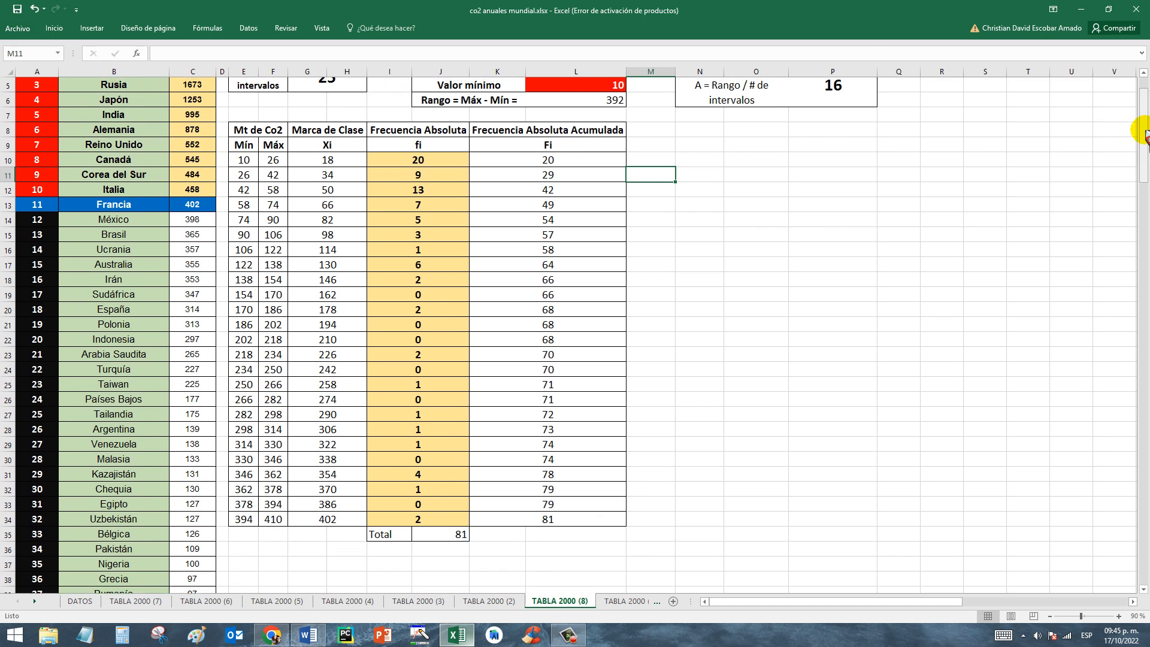
click(546, 520)
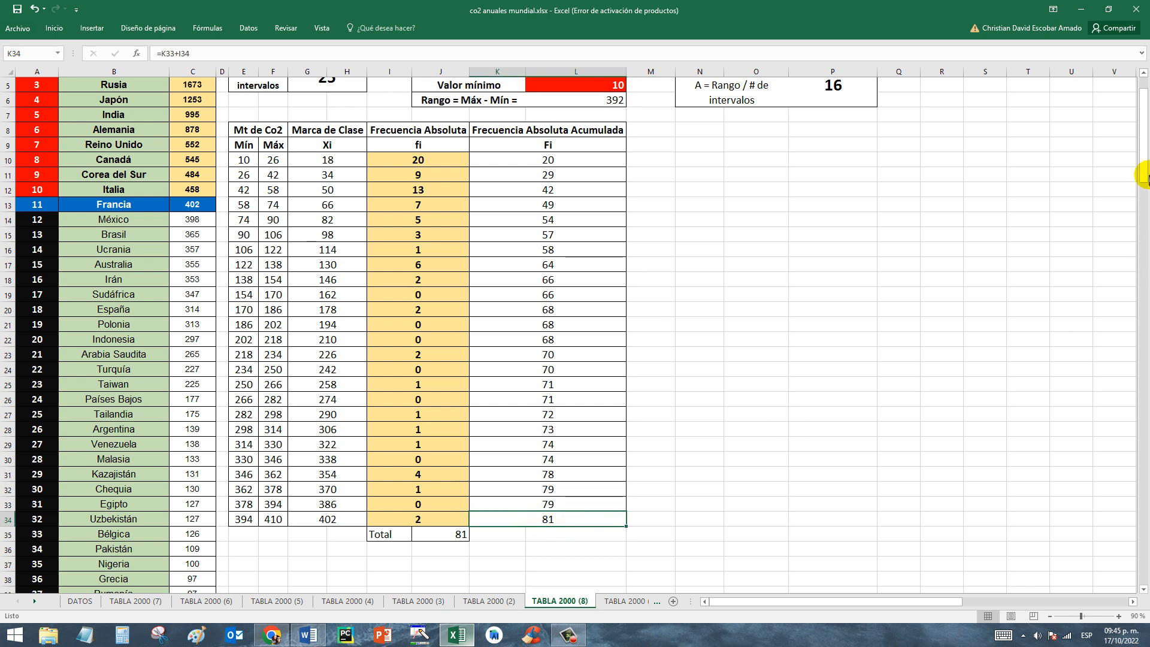
drag(1144, 175, 1145, 163)
click(657, 237)
click(566, 207)
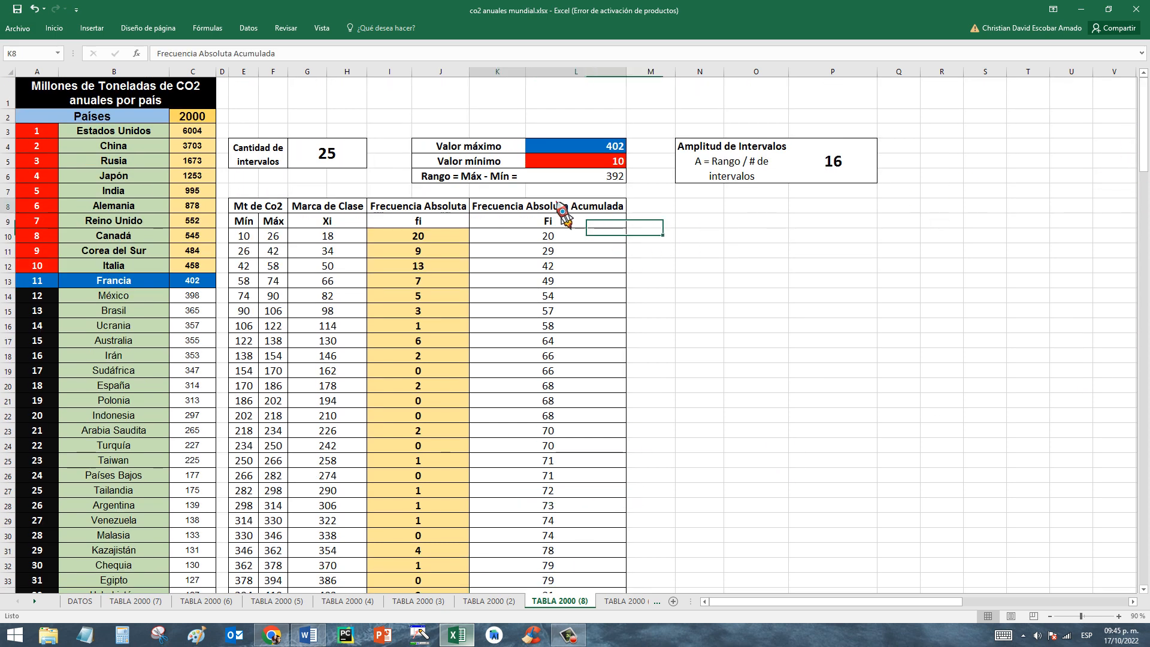
Open the TABLA 2000 (9) sheet and examine how the first Frecuencia Relativa in M10 is calculated from I10 and the total in J35.
click(623, 601)
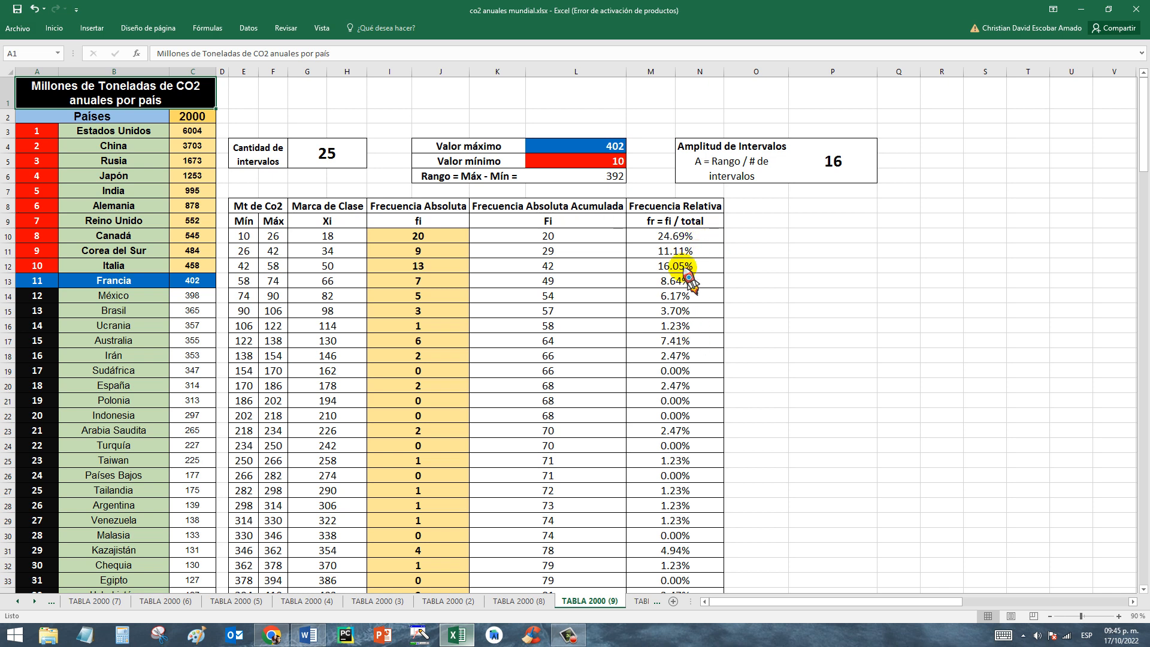
click(672, 239)
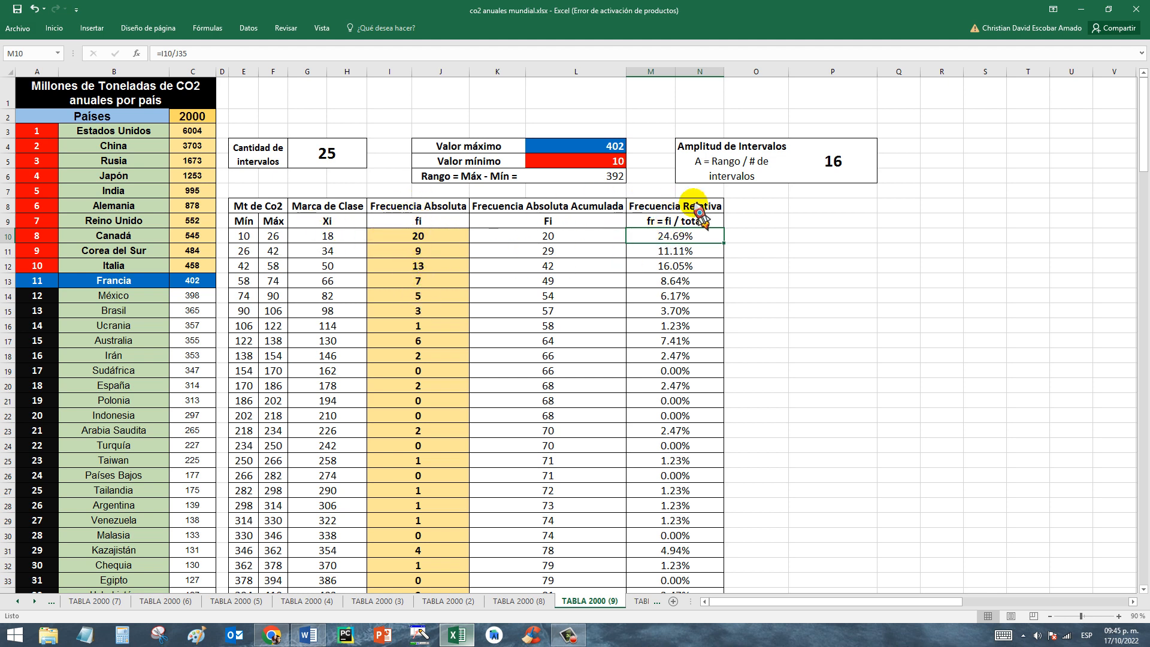
click(523, 298)
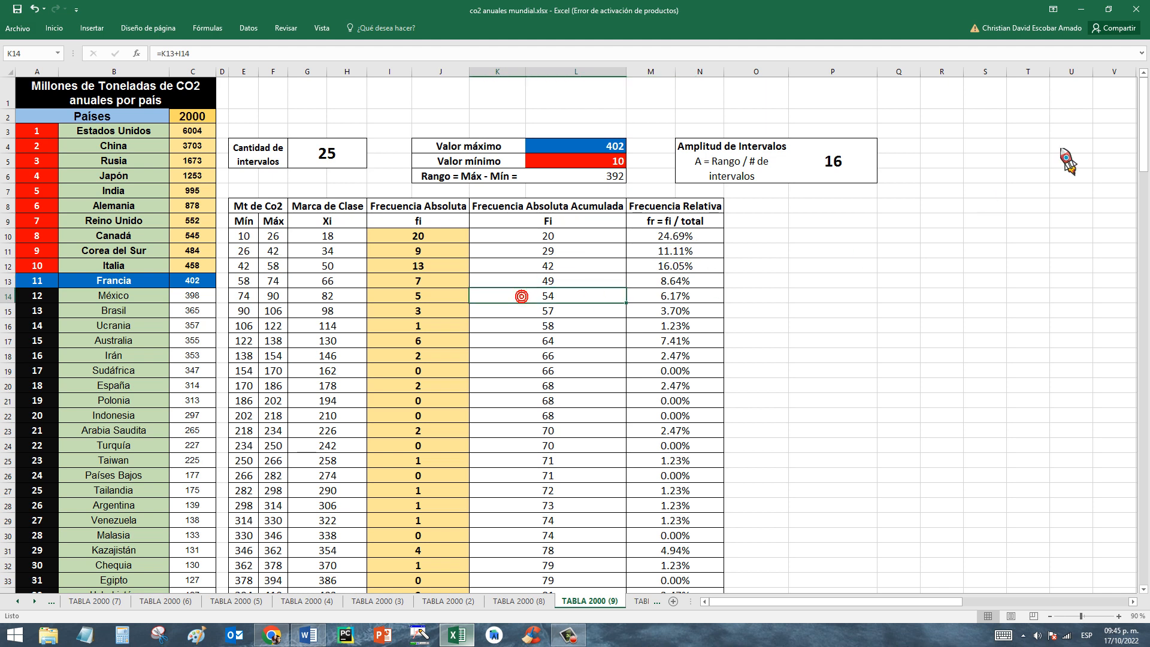
drag(1143, 143, 1144, 156)
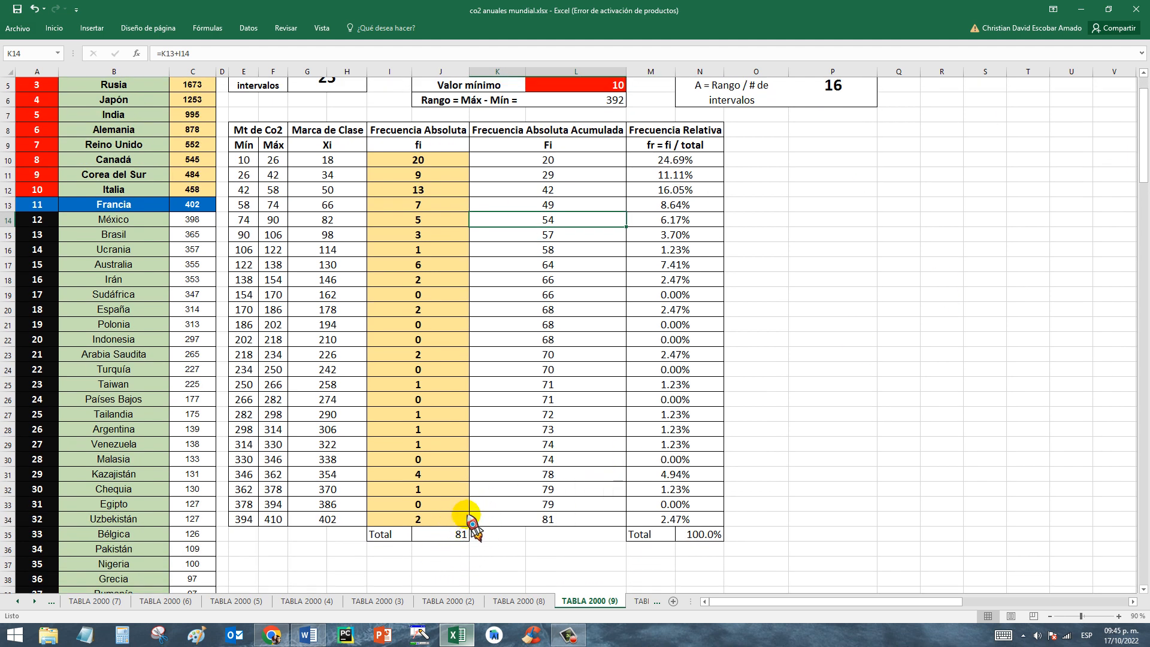
scroll(1126, 162, up, 2)
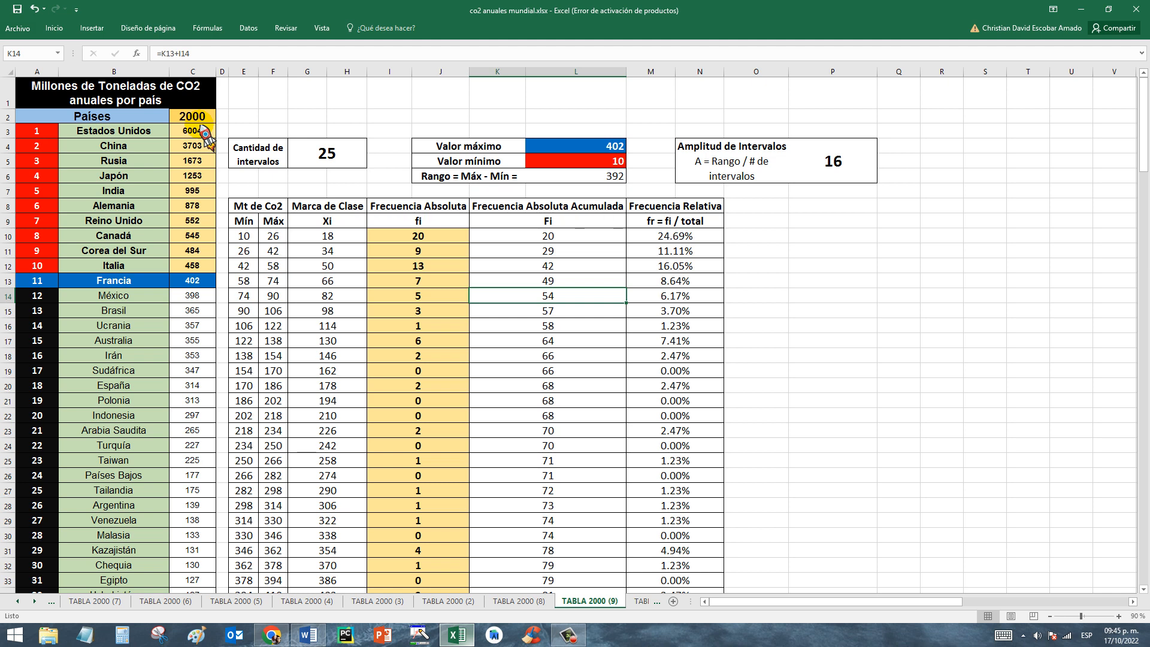
scroll(1127, 120, down, 3)
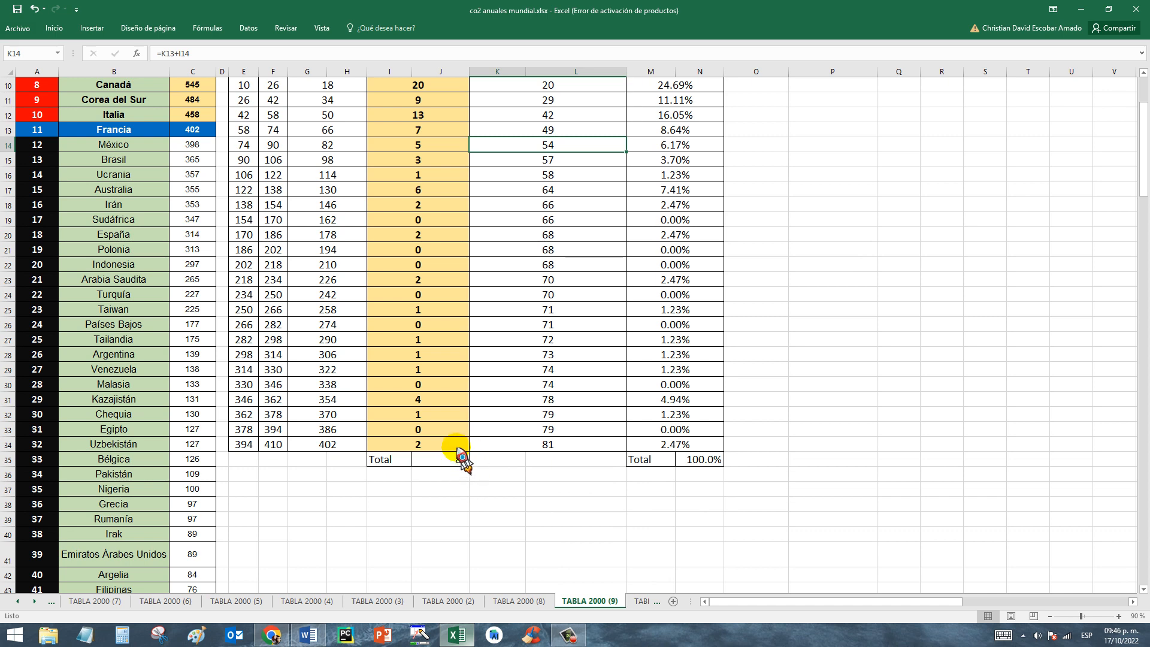
scroll(1144, 210, up, 3)
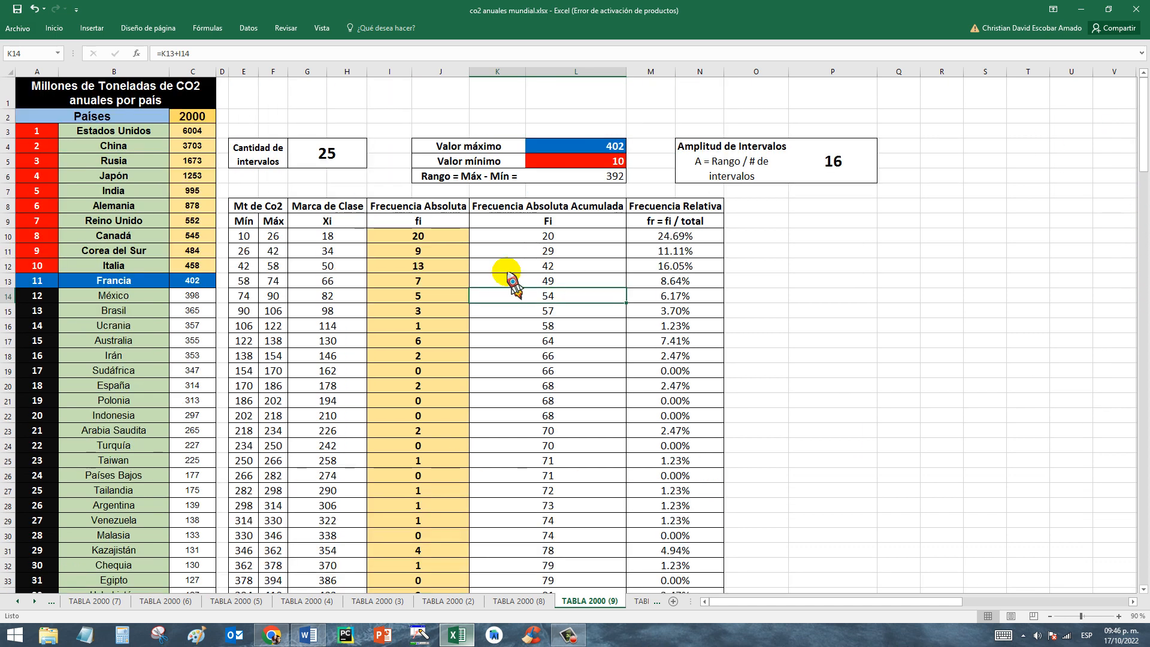
Review the fr = fi / total column from M10 to M34 and examine the SUMA total in N35.
click(658, 225)
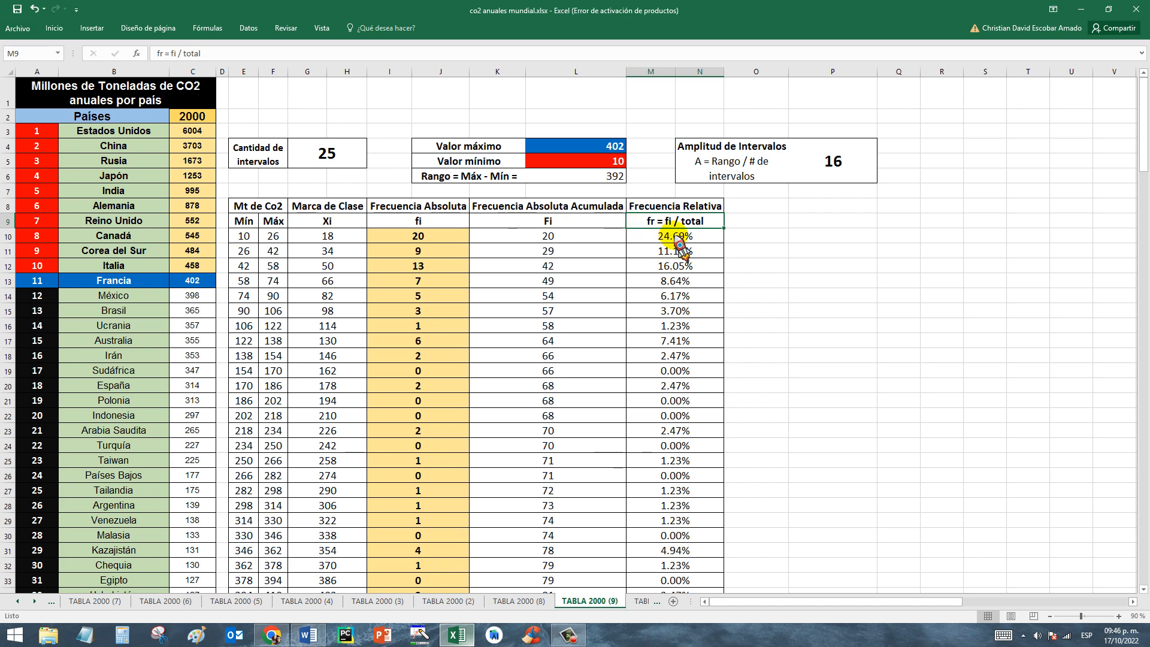
scroll(683, 244, down, 1)
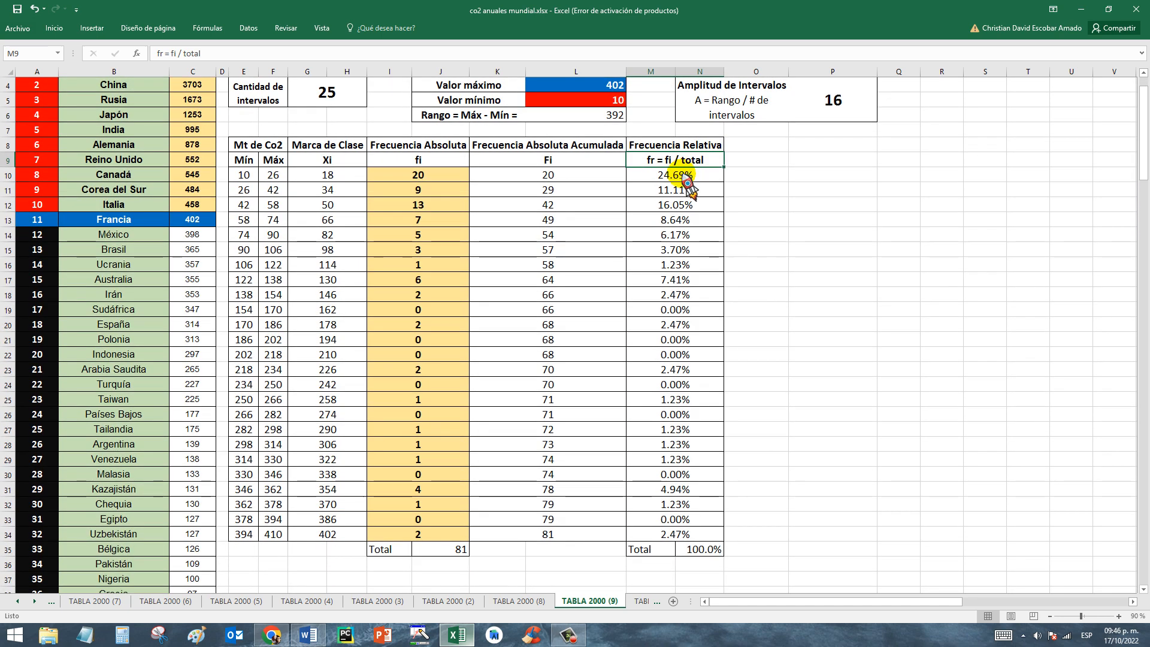
click(677, 189)
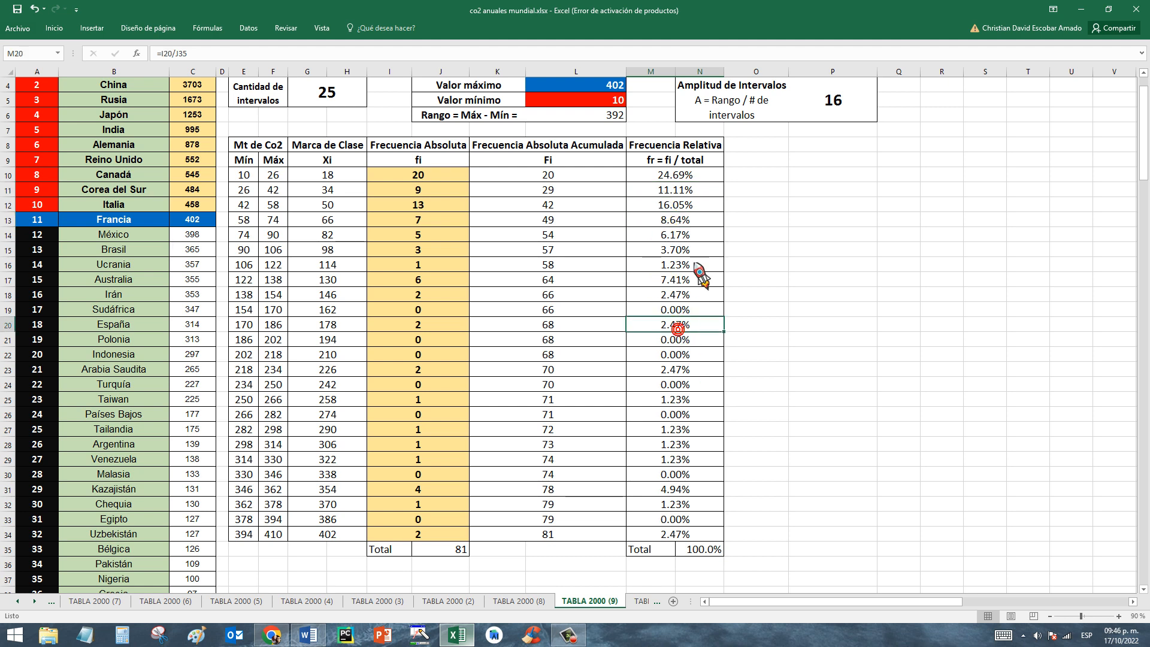
click(671, 178)
drag(671, 179, 678, 535)
click(709, 550)
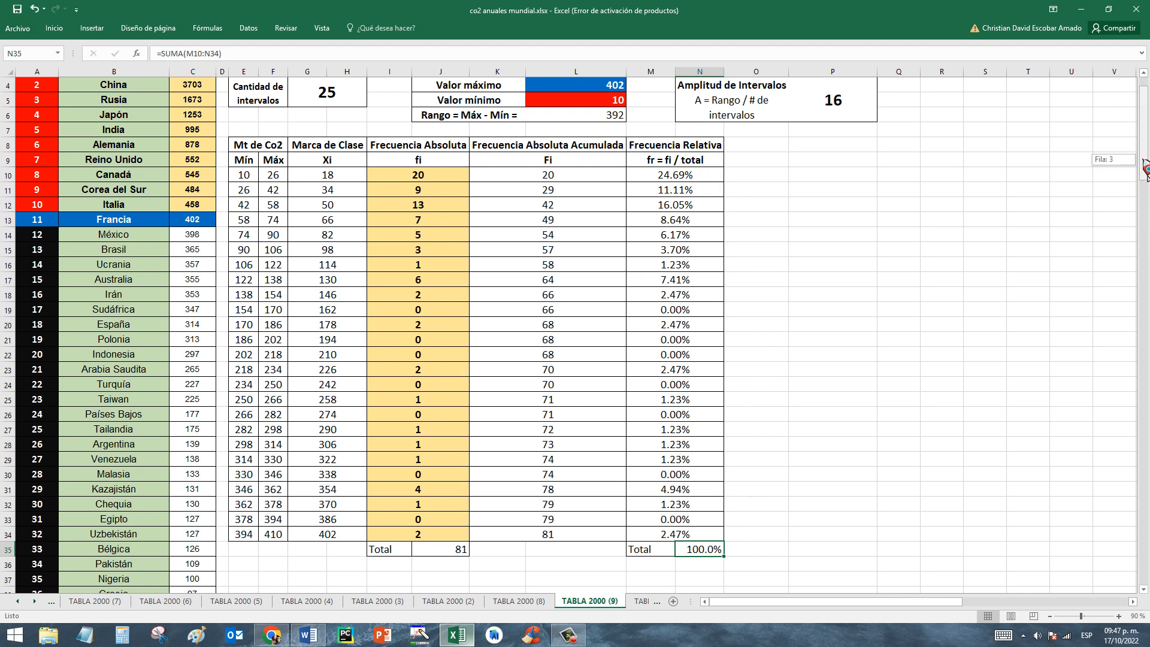
scroll(1138, 157, up, 1)
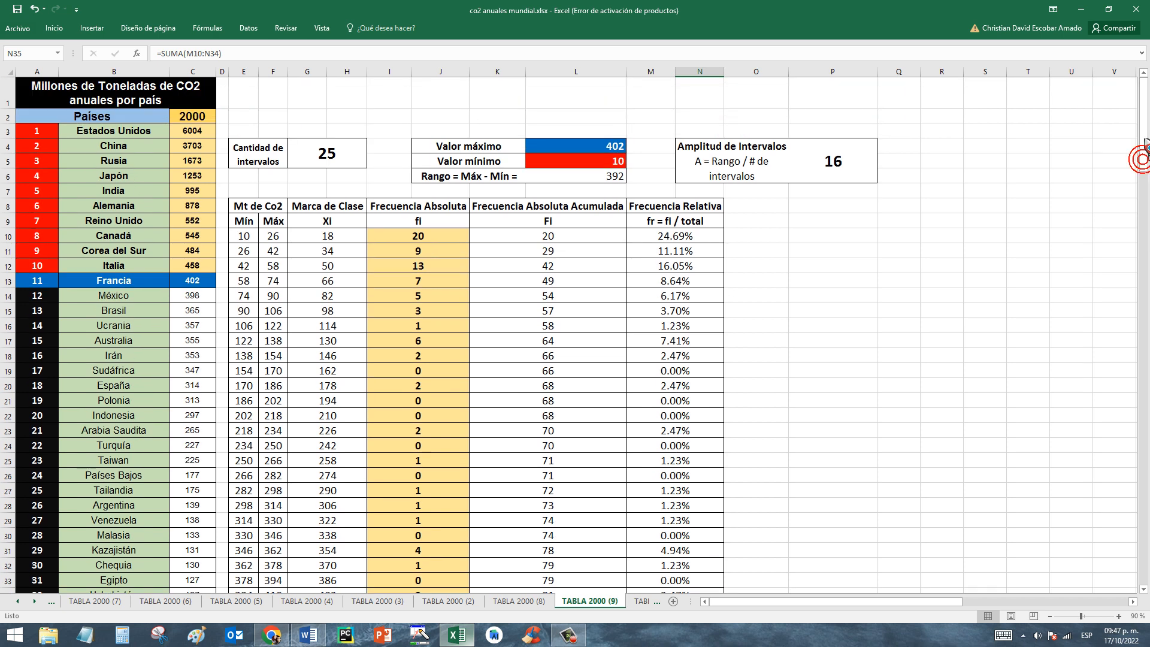
Open the TABLA 2000 (10) sheet and compare the relative frequencies in M10:M12 with the cumulative relative frequency formulas in O11 and O12.
click(638, 601)
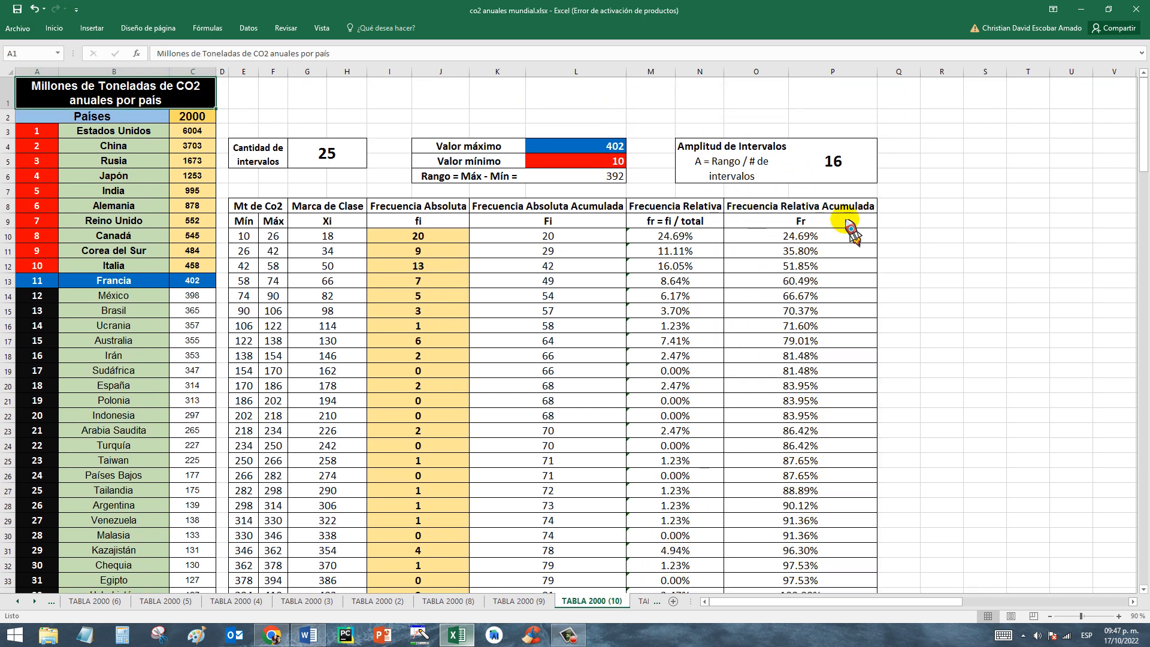
click(675, 239)
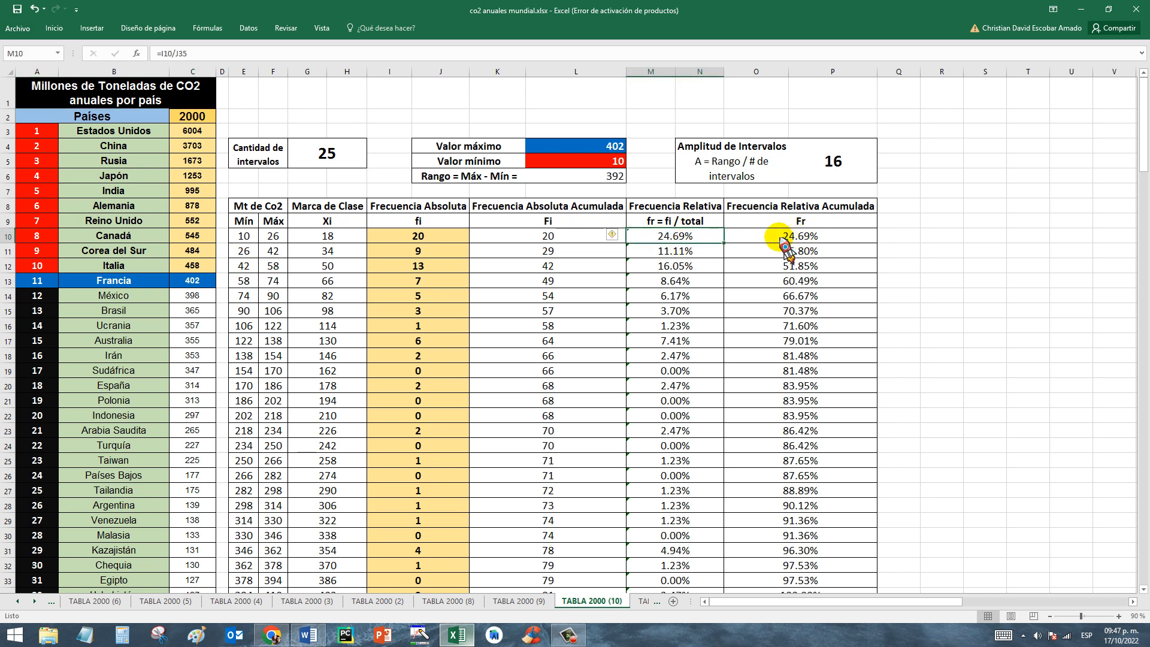
click(690, 251)
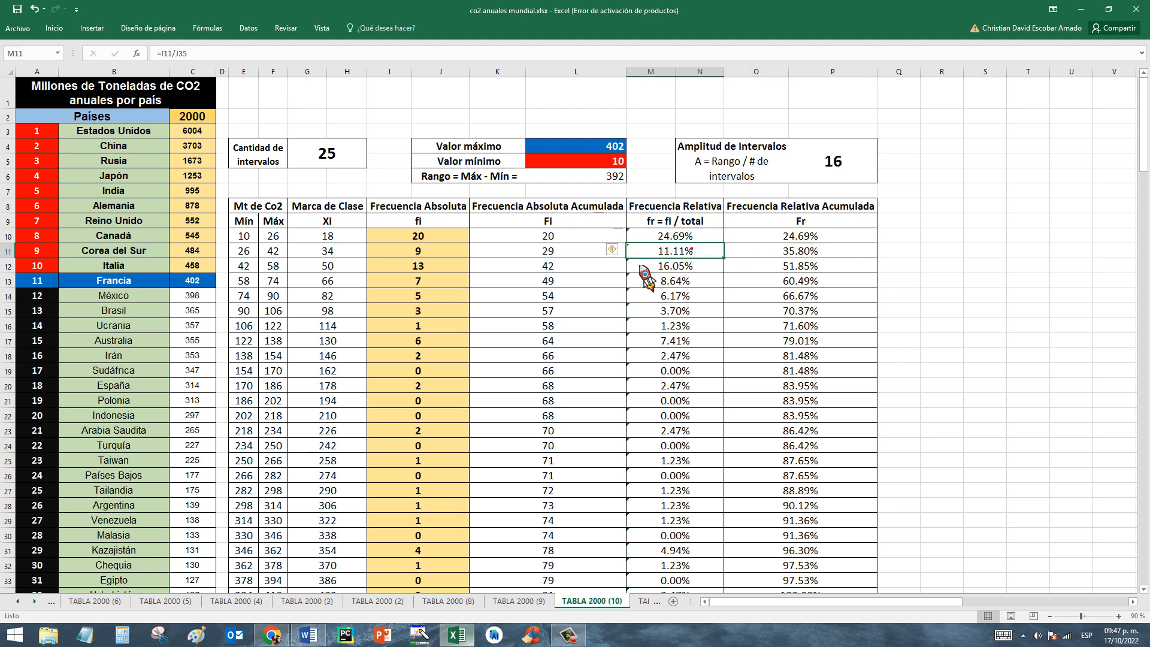
click(816, 251)
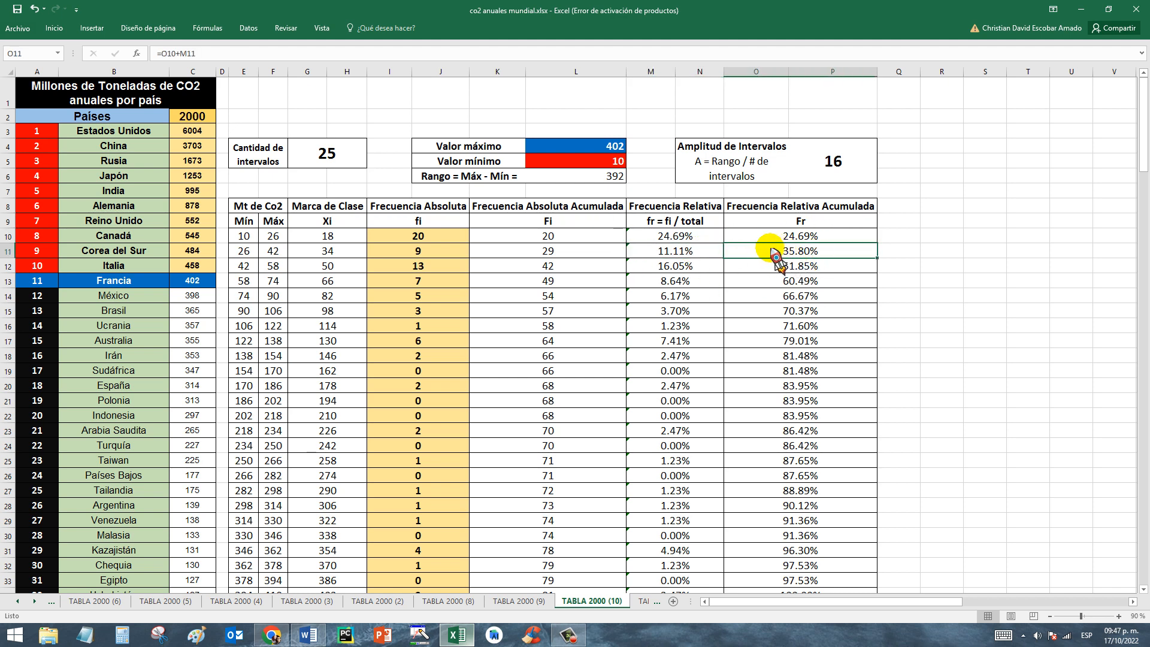
click(689, 268)
click(782, 267)
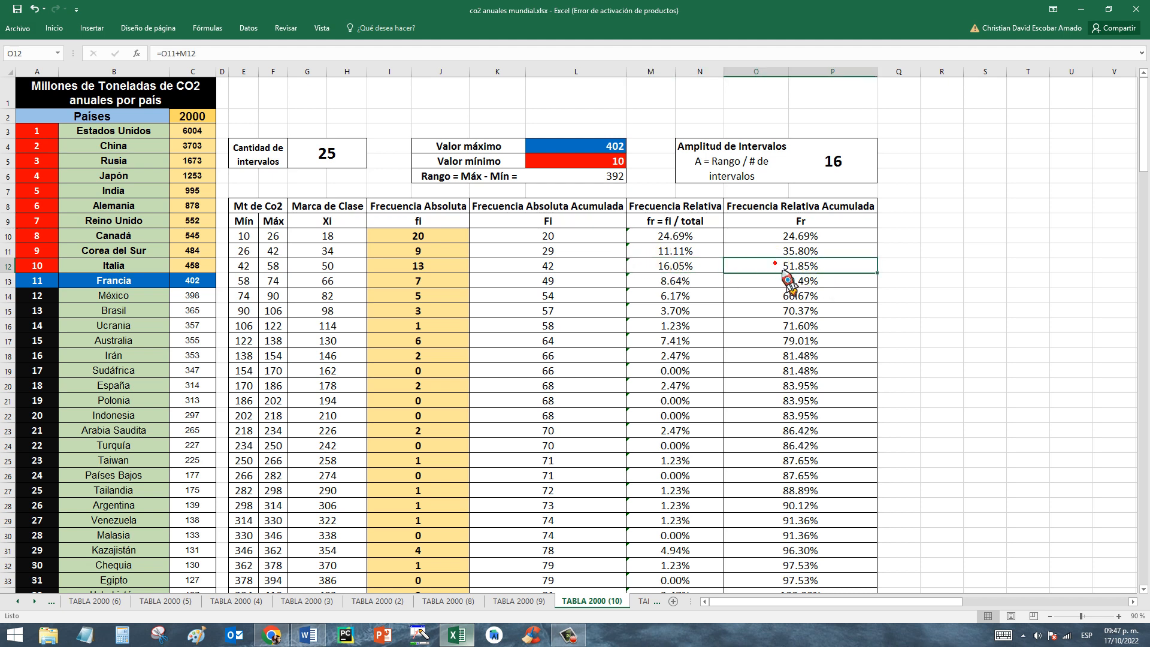
Follow the Frecuencia Relativa Acumulada column from O13 down to O34 and examine how its last value is calculated.
click(678, 281)
click(824, 286)
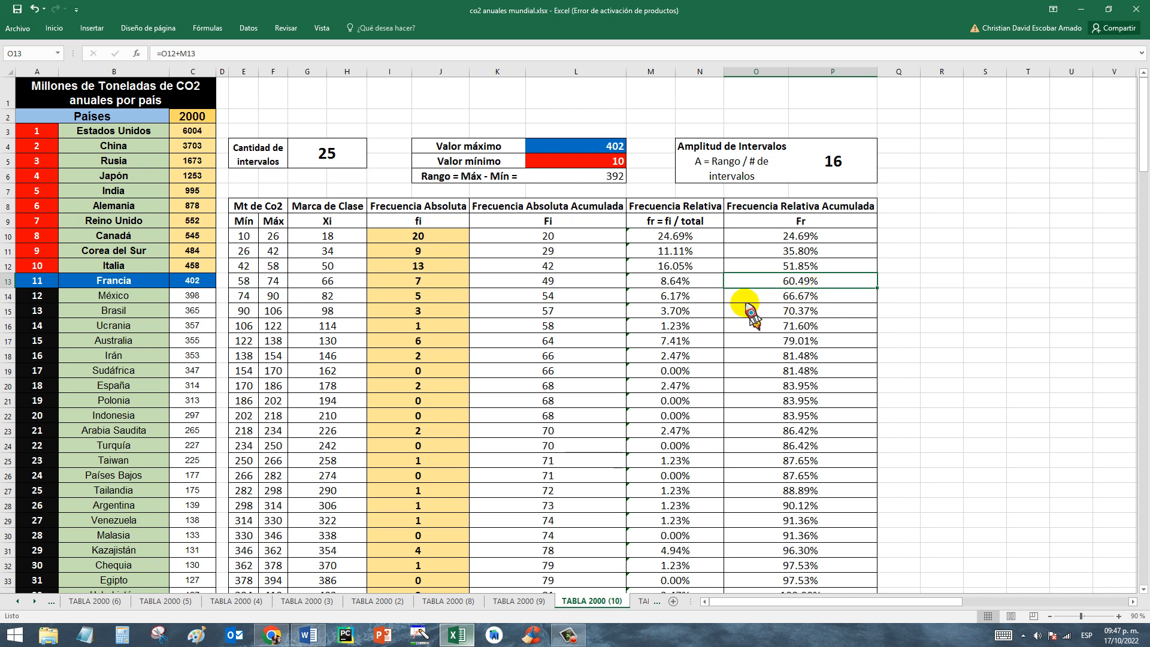
click(705, 307)
click(779, 325)
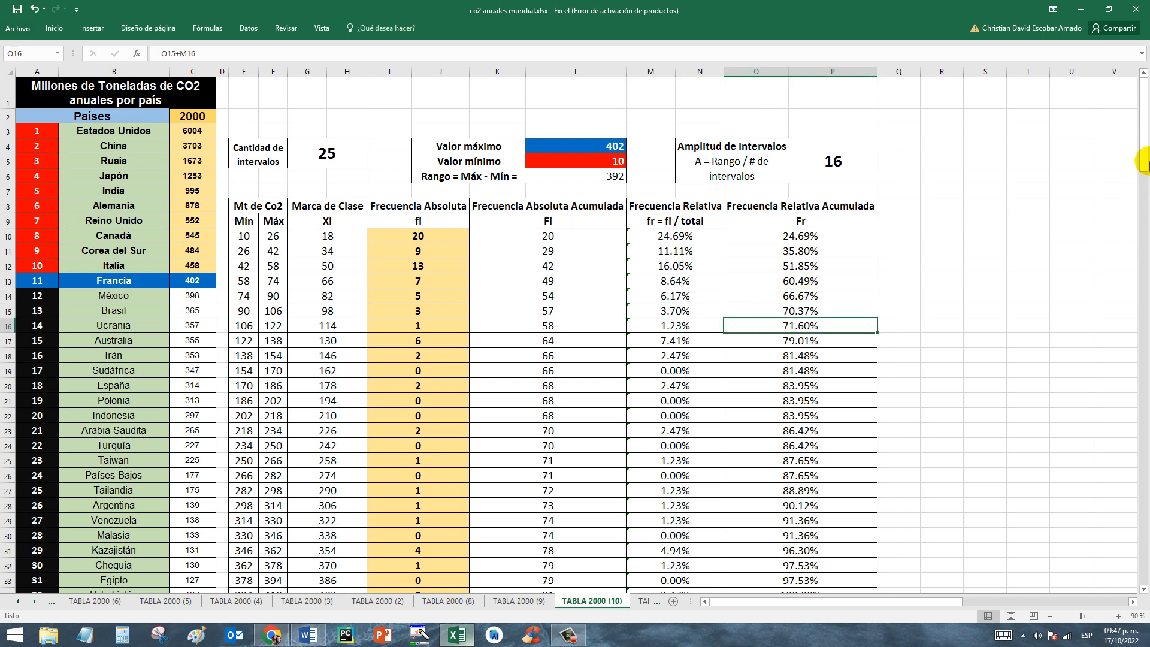
scroll(1145, 162, down, 1)
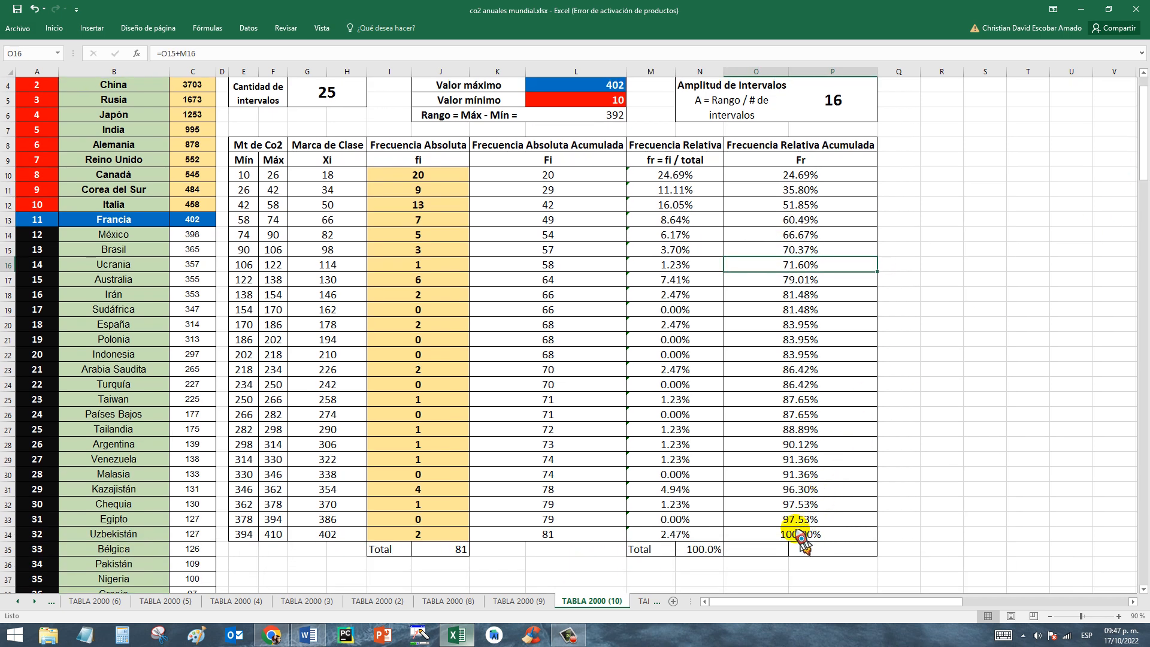
click(802, 536)
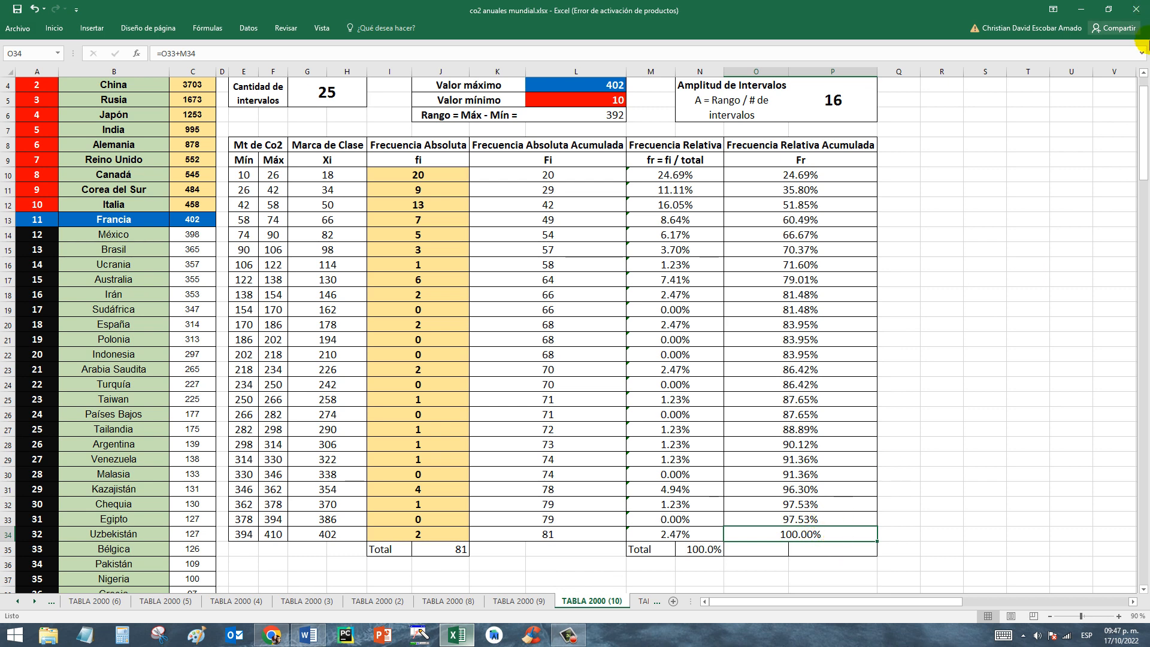
scroll(1019, 209, up, 1)
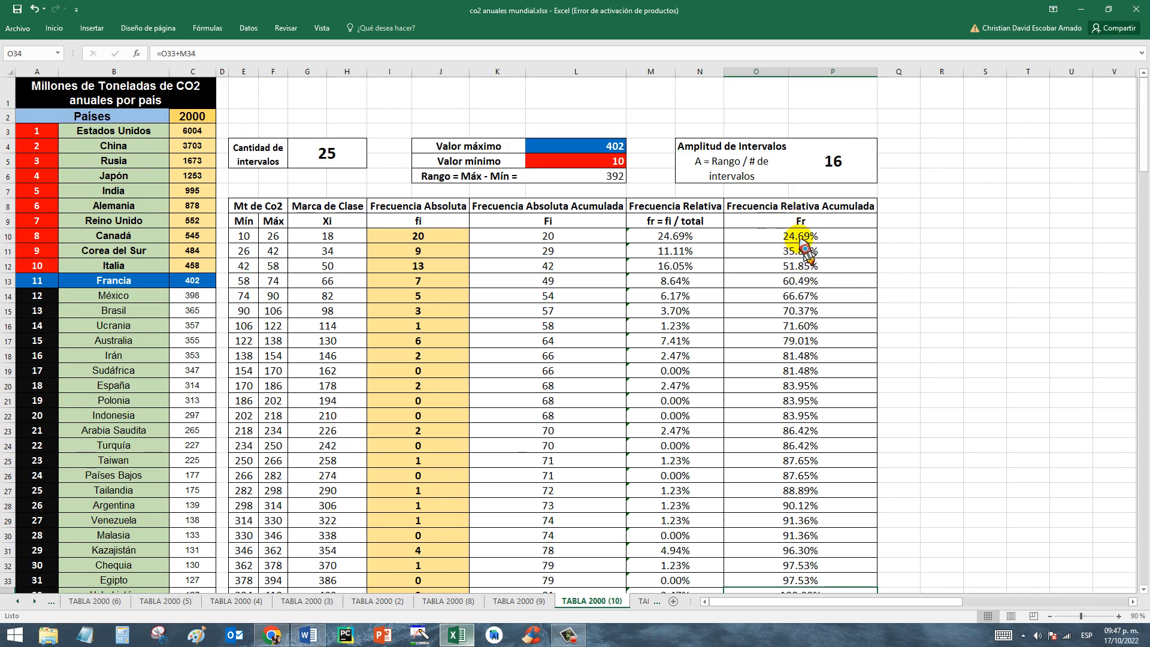
Open the TABLA 2000 (11) sheet and relate the Media Aritmética formula to the Marca de Clase and Frecuencia Absoluta values in G10 and I10.
click(643, 601)
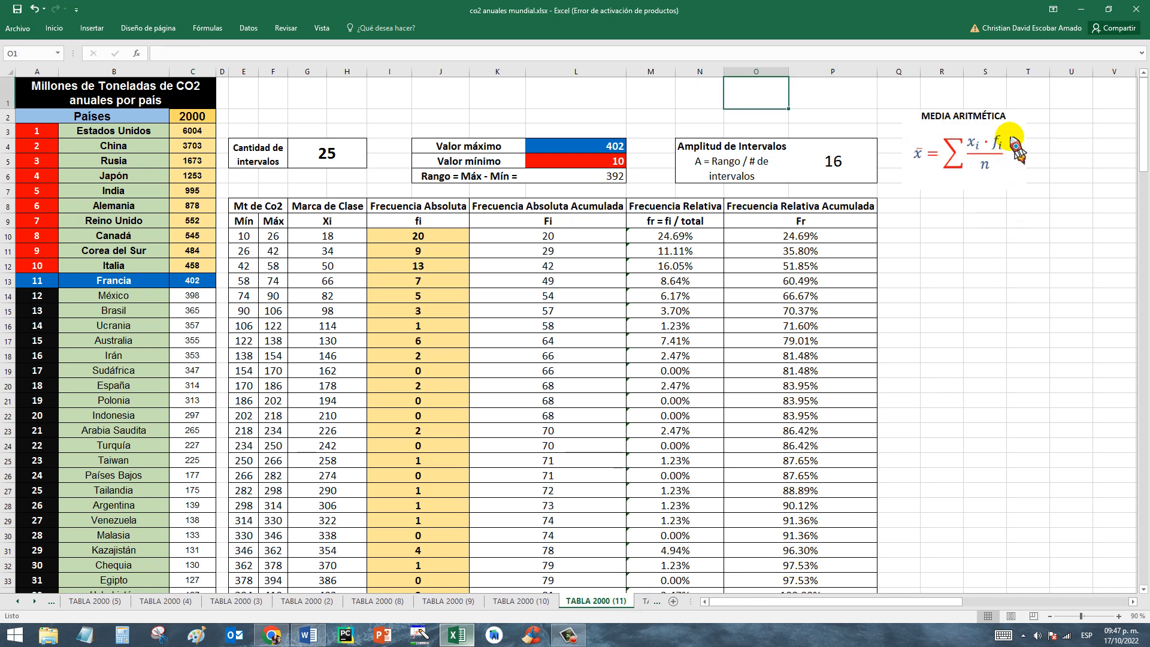
click(977, 222)
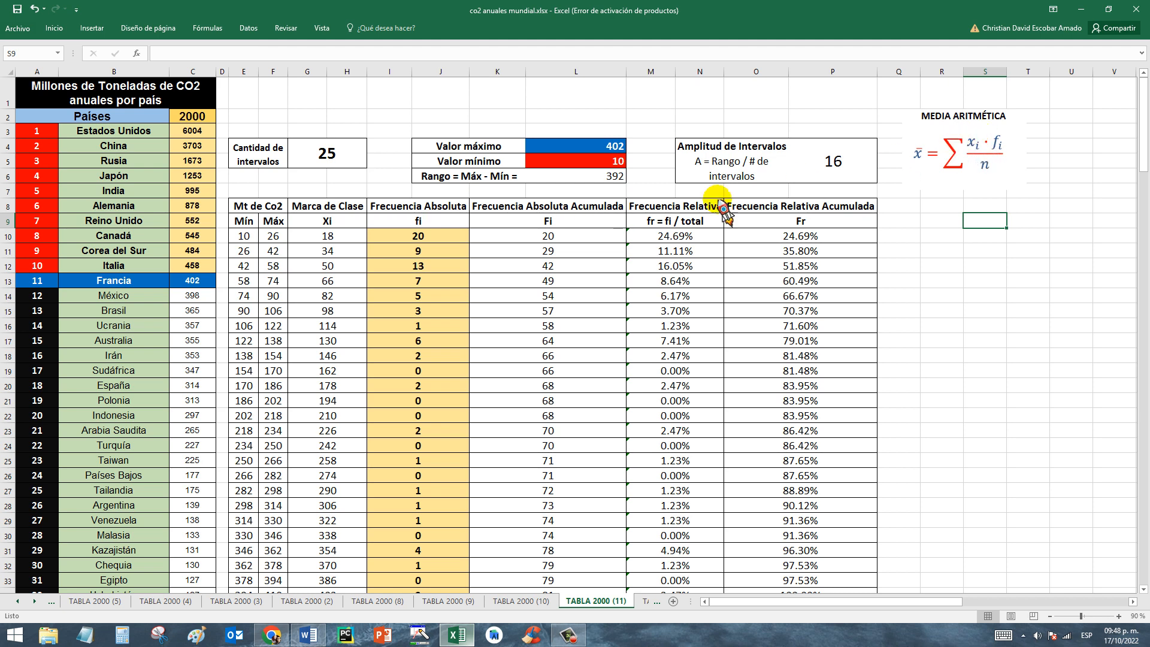
click(316, 209)
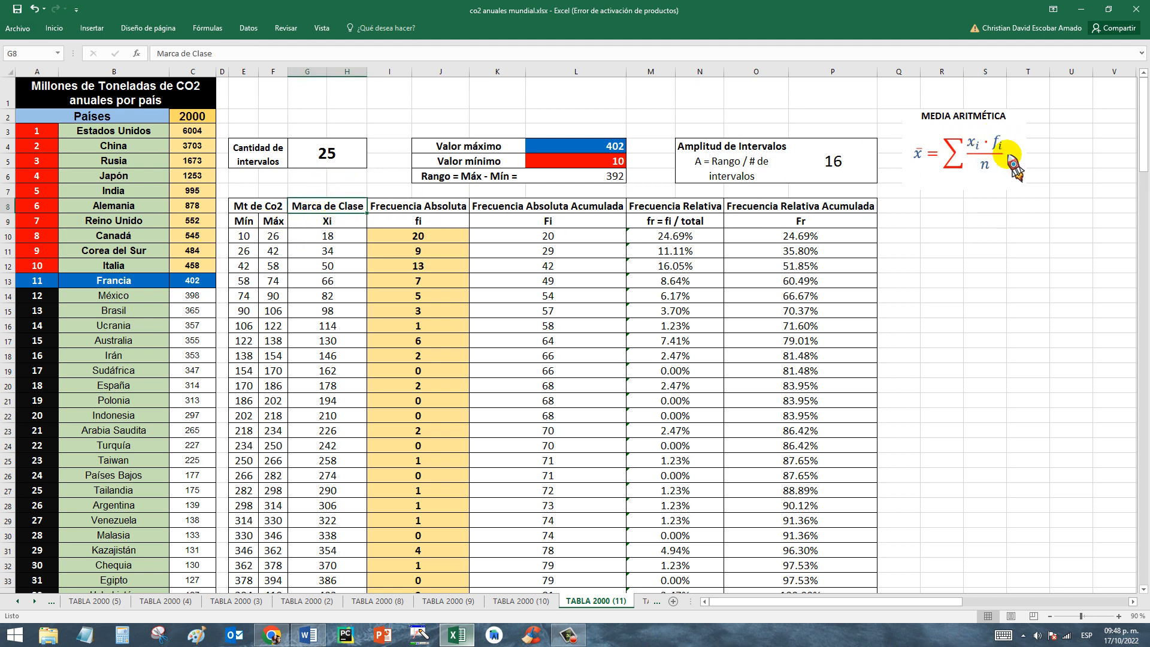
click(425, 207)
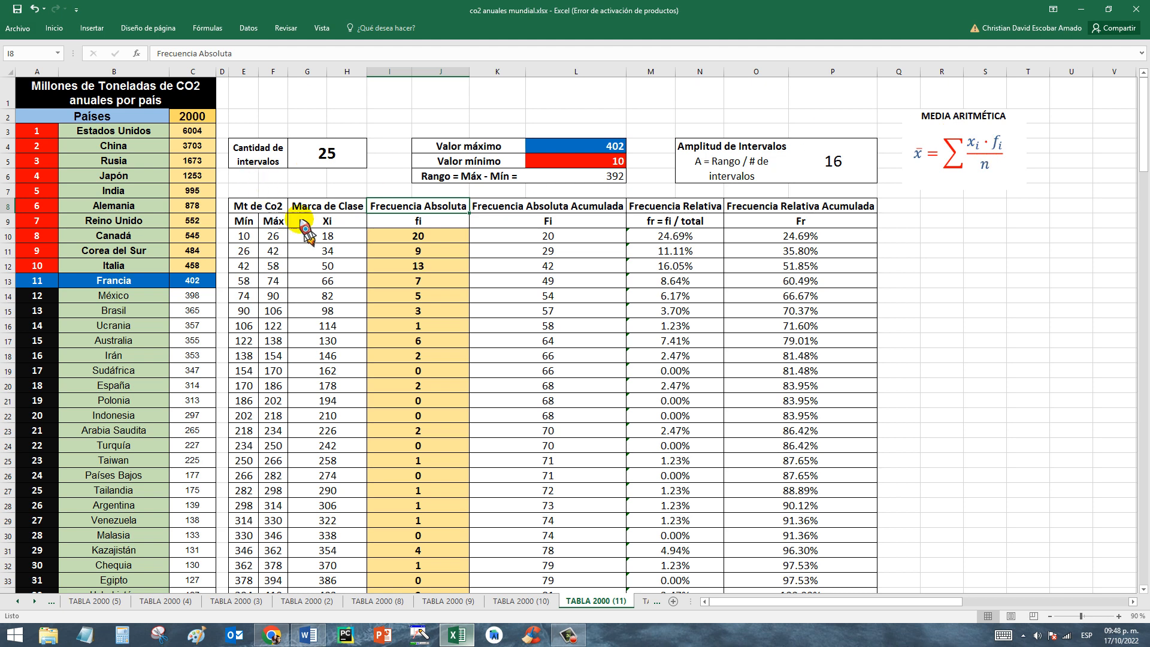
click(330, 237)
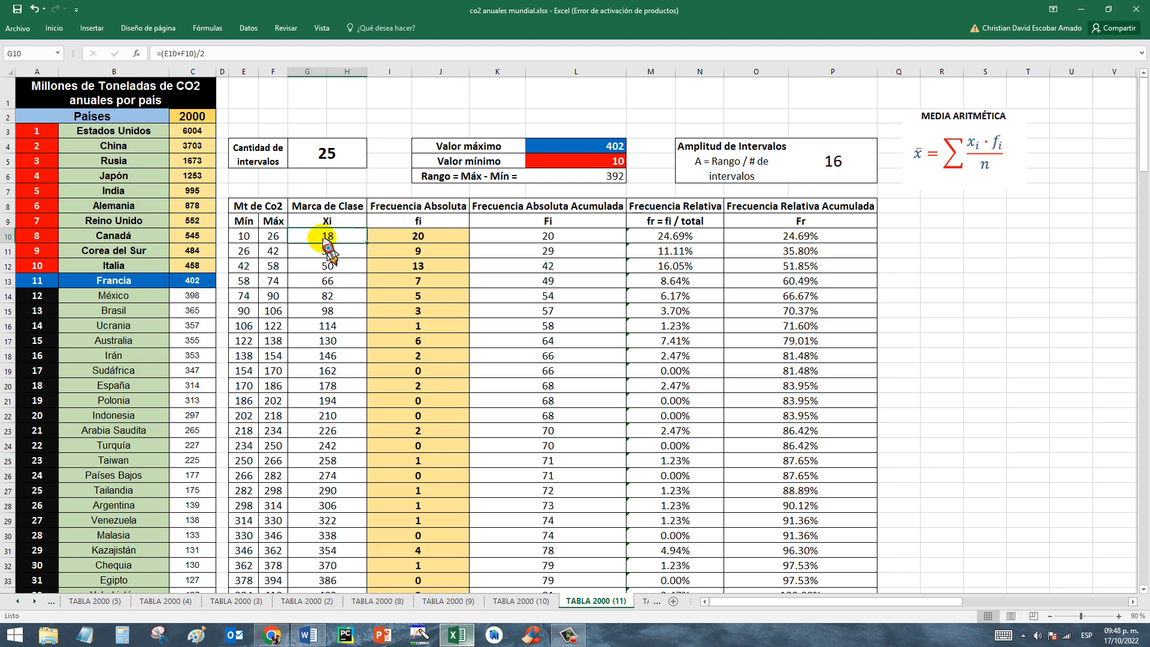
click(445, 239)
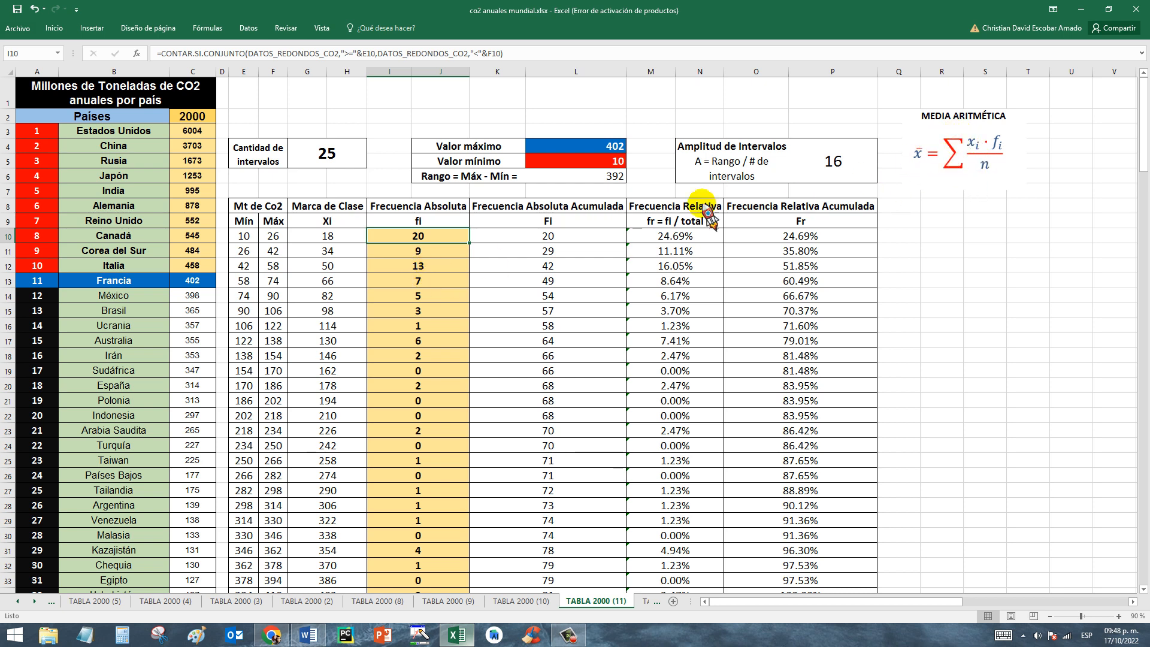
Open the TABLA 2000 (12) sheet and relate the Marca de clase x F. Absoluta column heading to the values in G10 and I10.
click(640, 601)
click(640, 601)
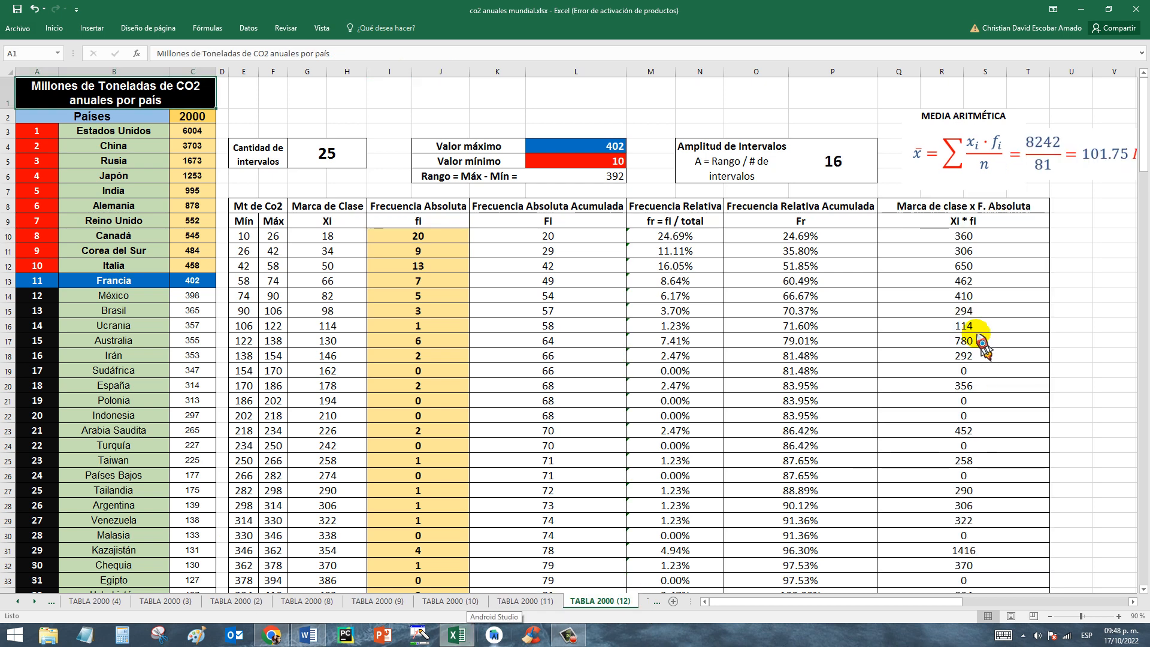
click(967, 223)
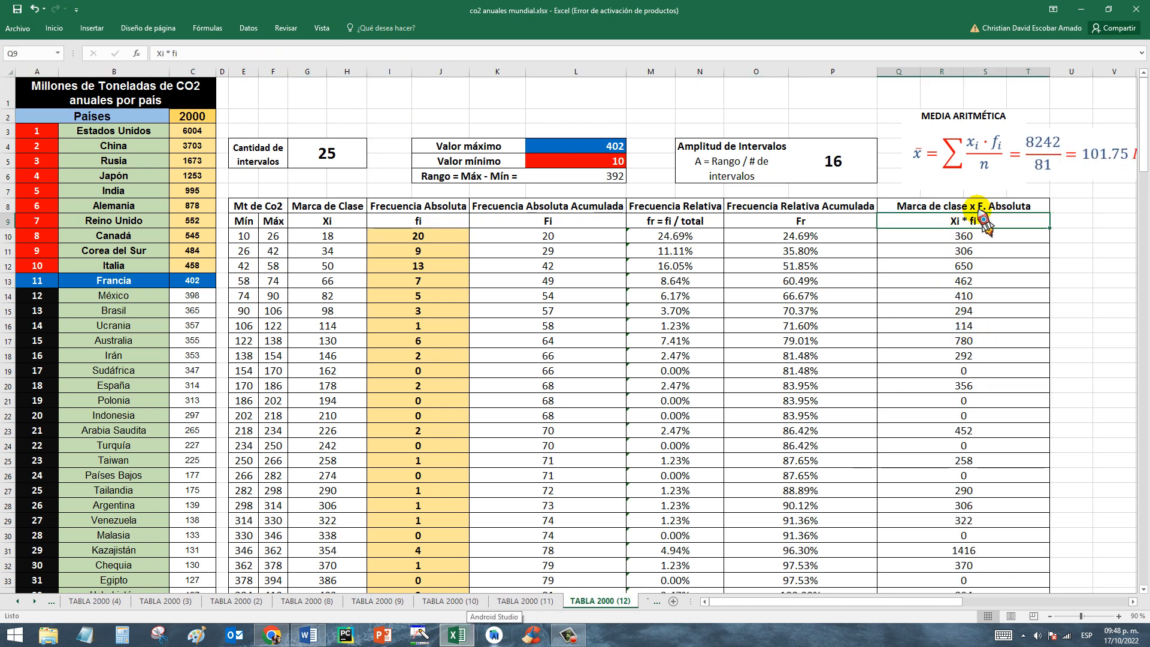
click(331, 236)
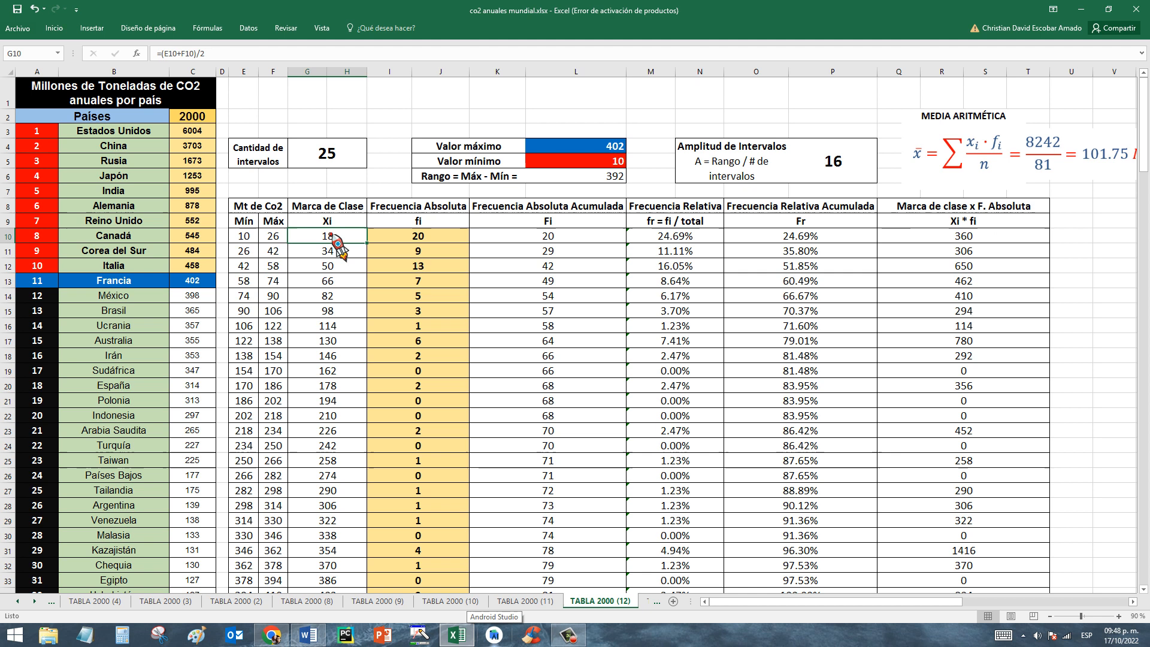
click(433, 241)
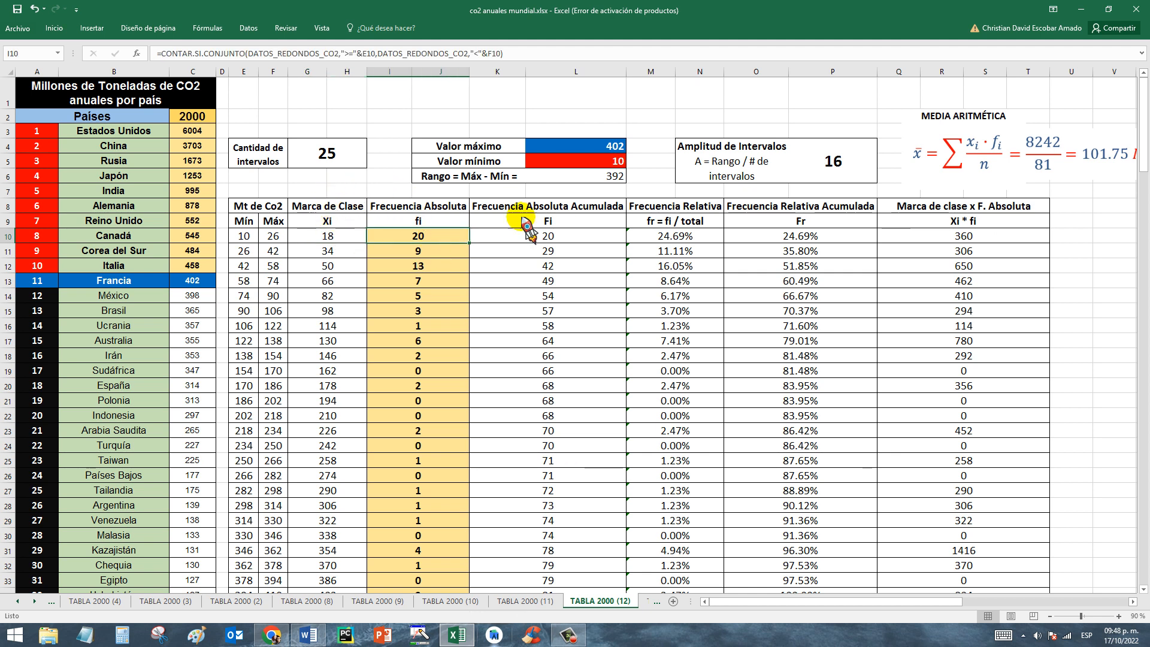
click(937, 219)
click(940, 211)
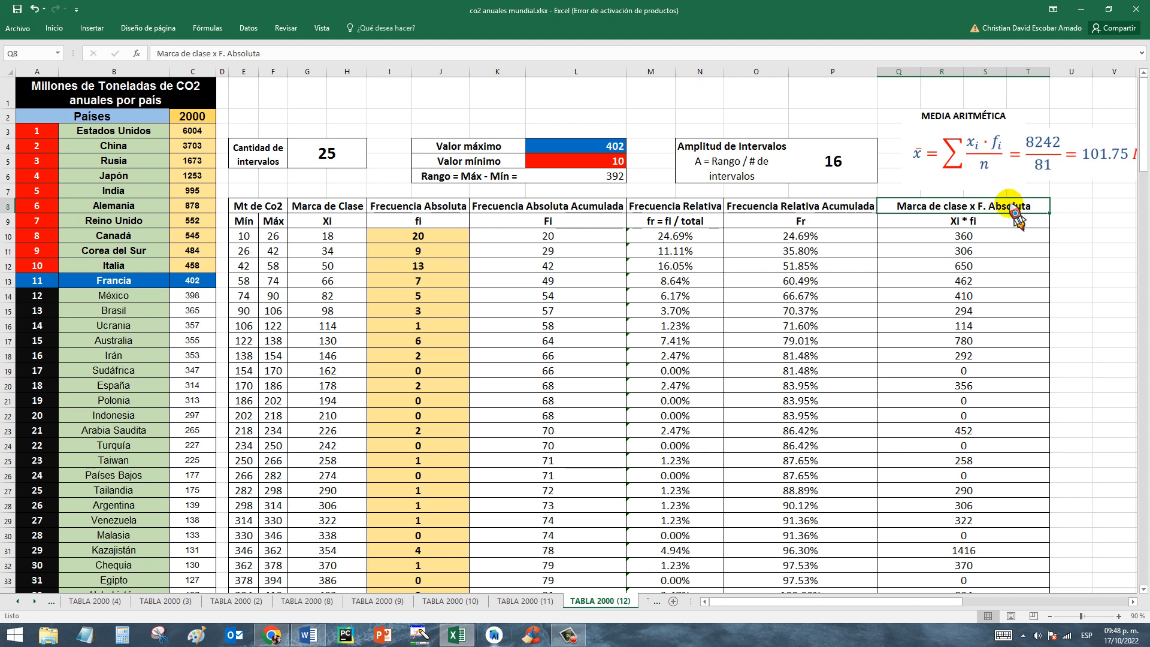
Compare the product formula in Q10 with its factors, the Marca de Clase in G10 and the Frecuencia Absoluta in I10.
click(339, 240)
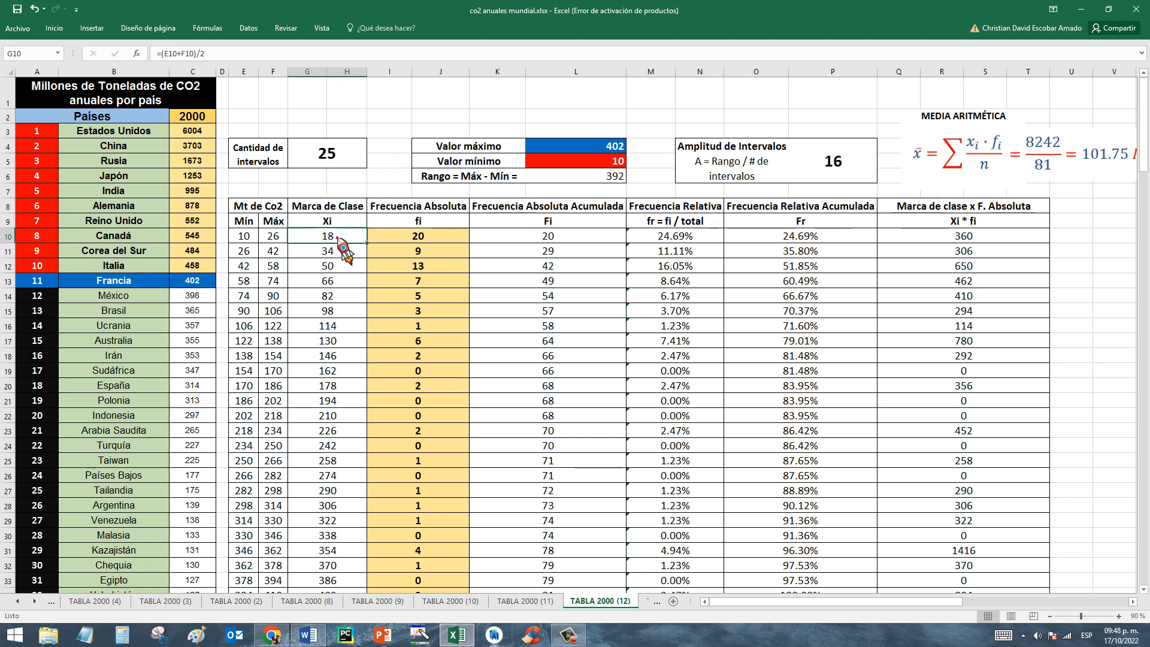
click(420, 236)
click(985, 238)
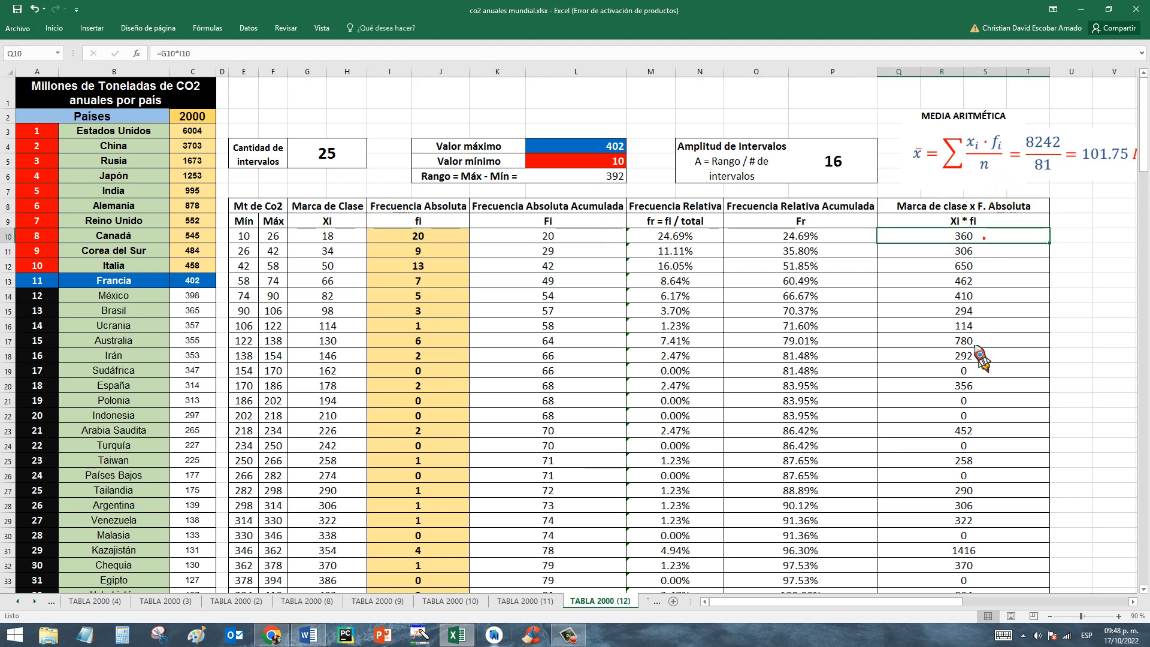
click(986, 238)
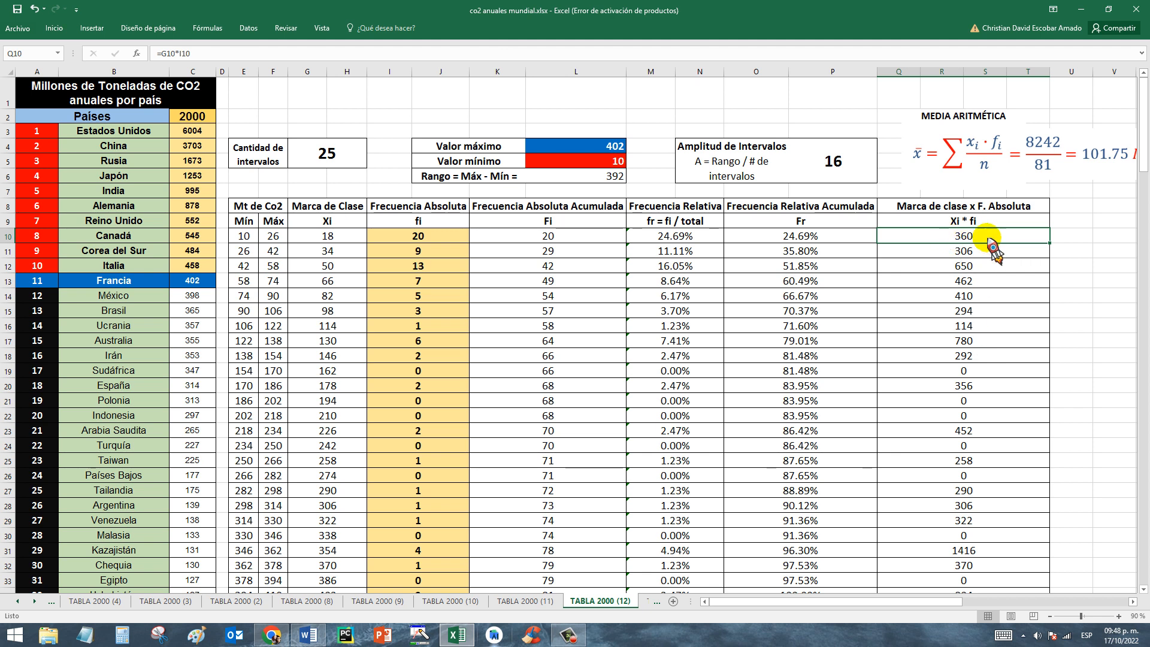
Pair each Marca de Clase with its Frecuencia Absoluta in rows 11 to 13 and check the product formula in Q13.
click(334, 251)
click(423, 254)
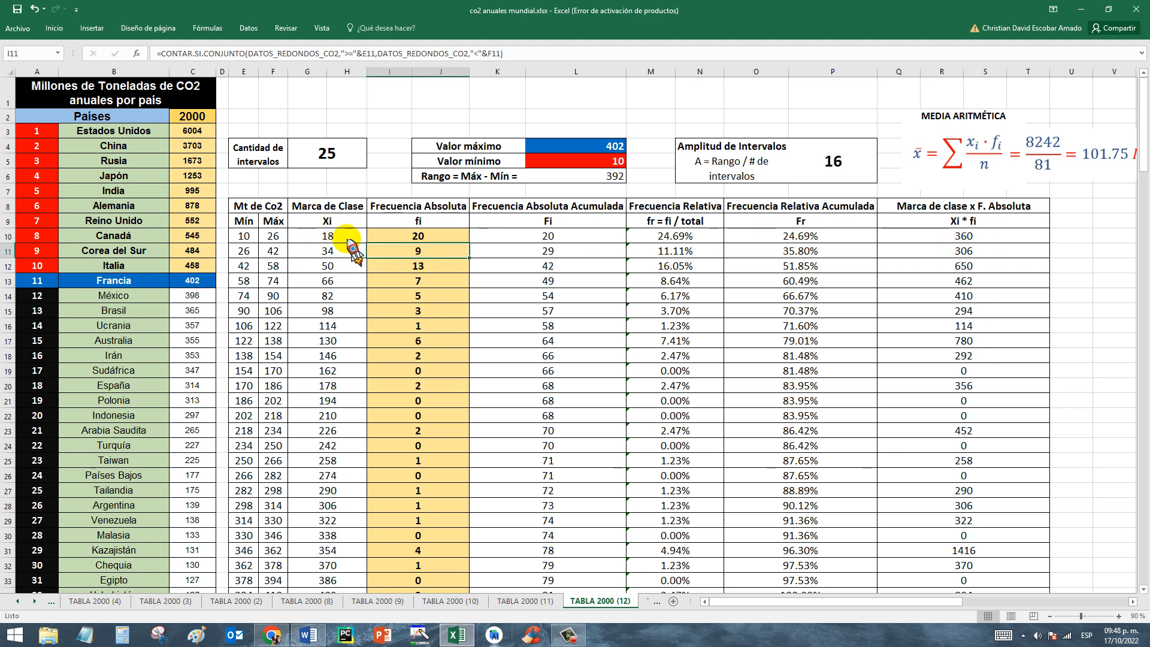
click(331, 252)
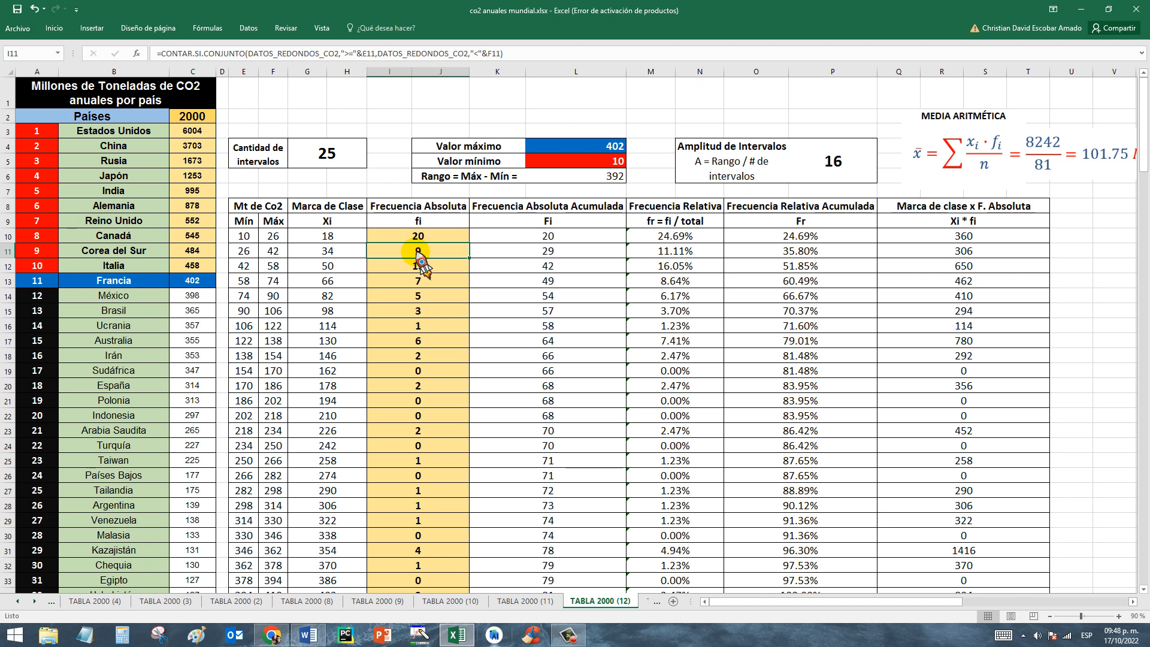
click(333, 265)
click(419, 268)
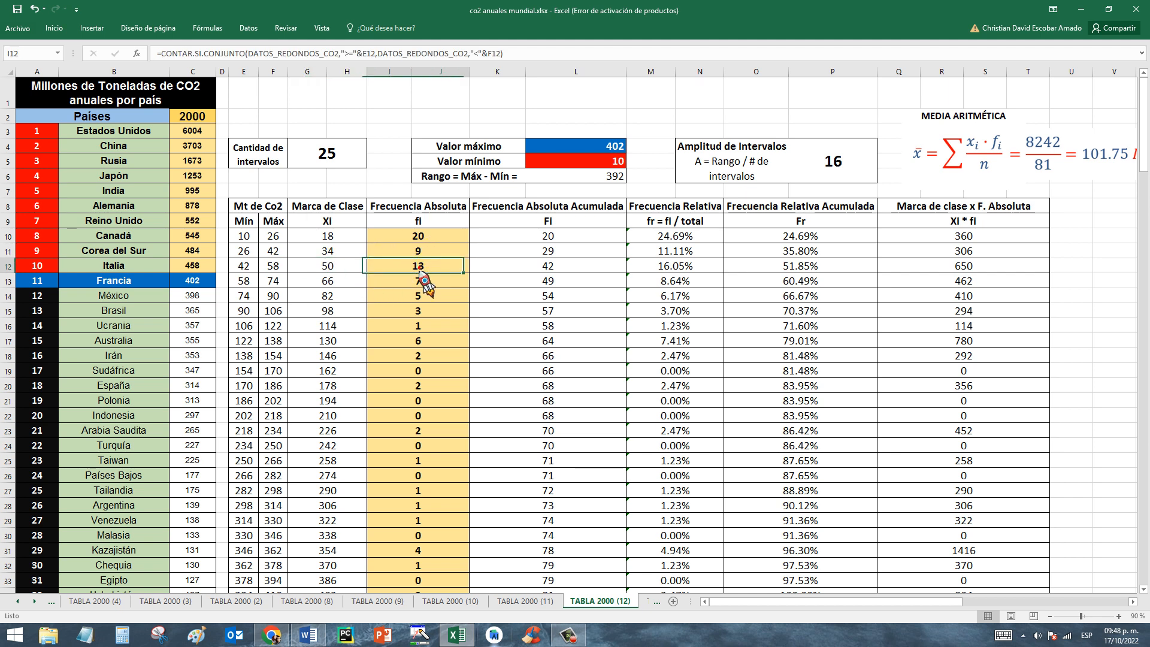
click(329, 283)
click(399, 283)
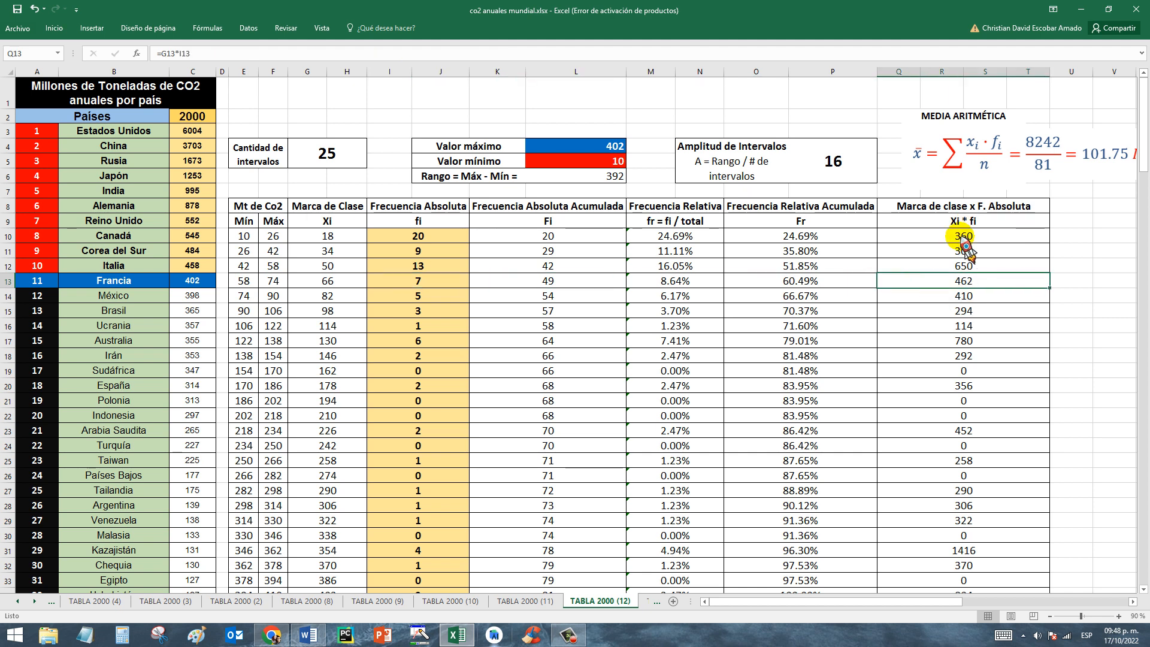
Review the Xi * fi products from row 10 to row 34 and examine the SUMA total in S35.
drag(965, 237, 955, 294)
drag(957, 363, 958, 360)
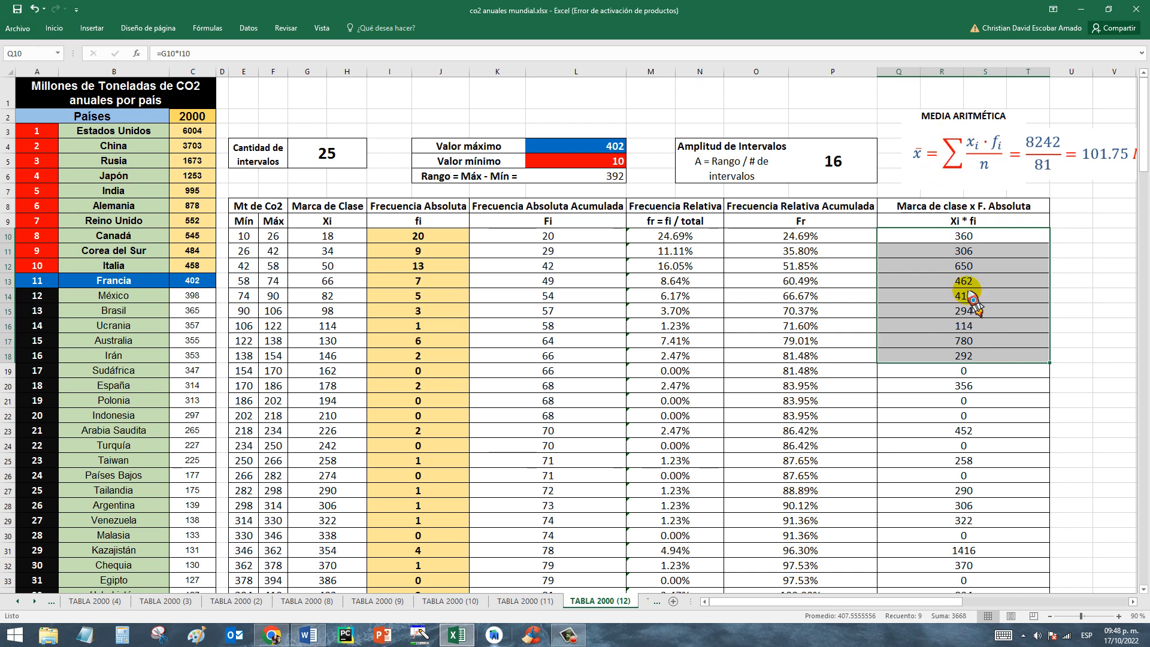
click(974, 408)
drag(960, 236, 971, 506)
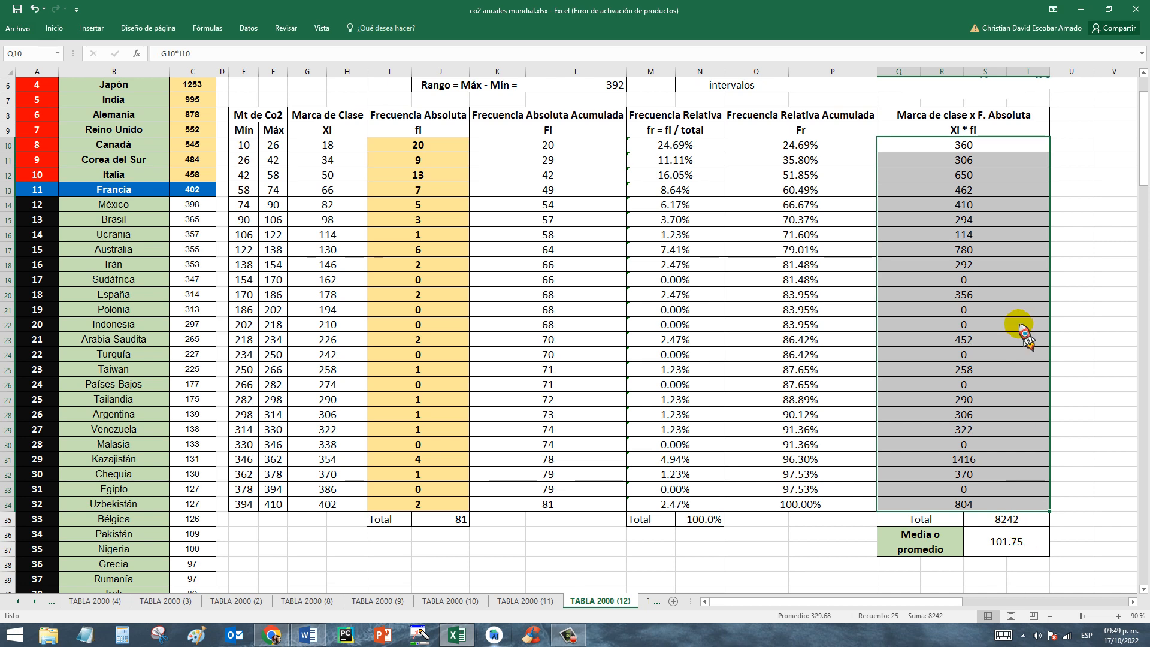
click(997, 519)
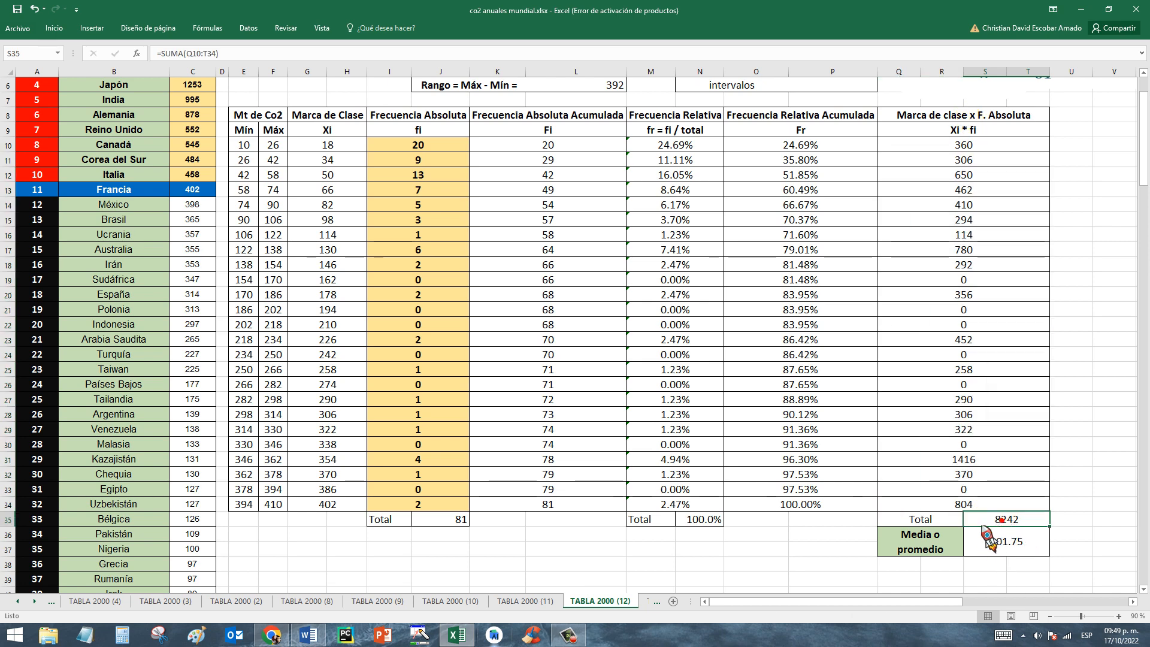
click(1022, 235)
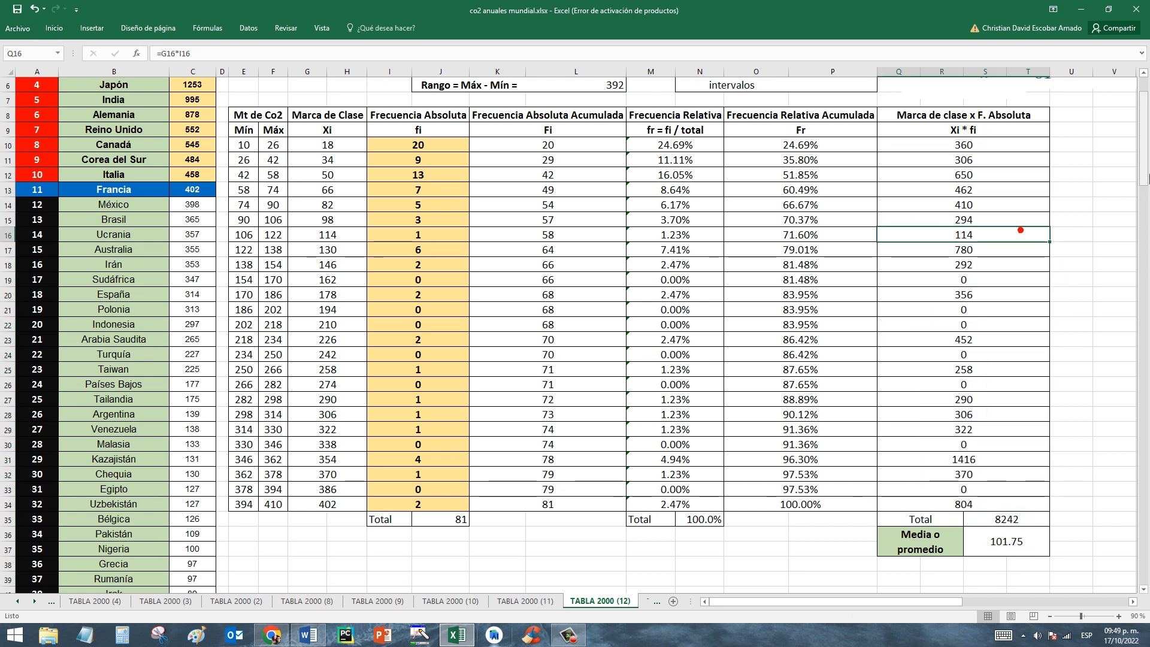
Relate the Media Aritmética calculation to the fi and Xi * fi totals in row 35 and read its full result with units.
drag(1146, 174, 1146, 159)
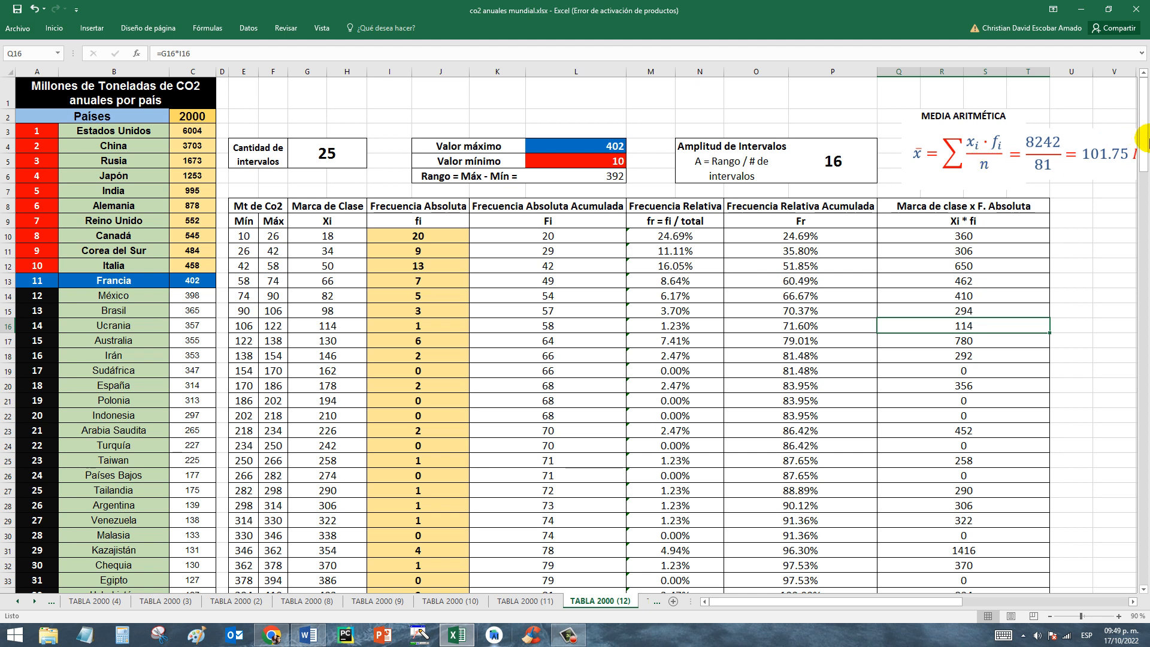
scroll(1145, 153, down, 1)
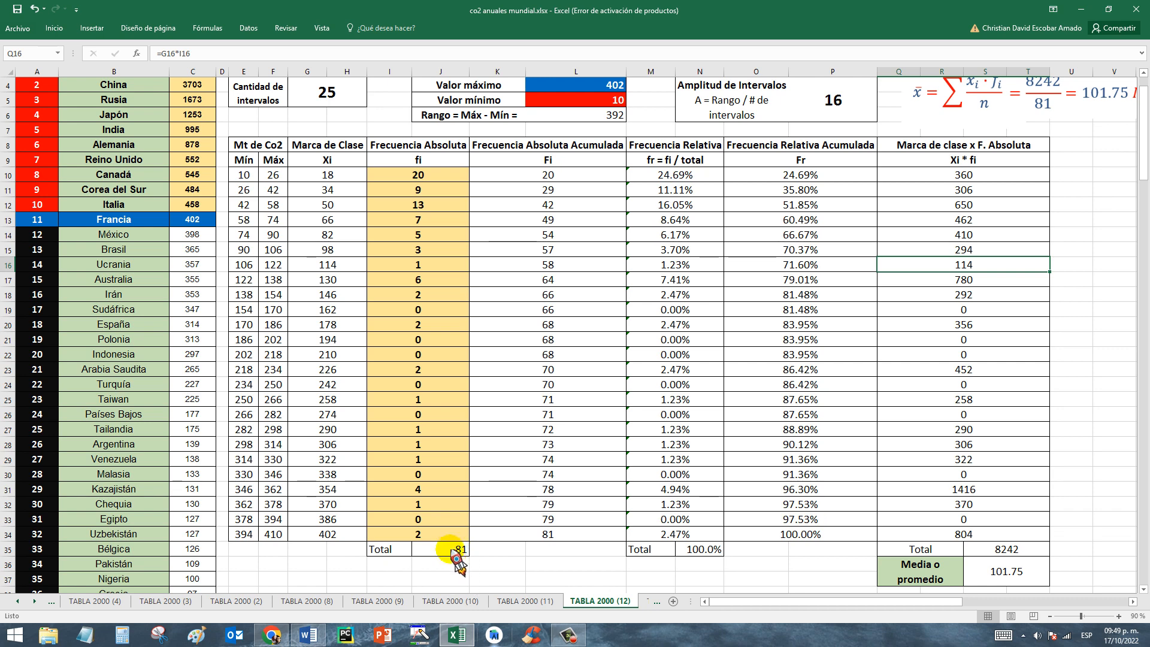
scroll(1142, 125, up, 1)
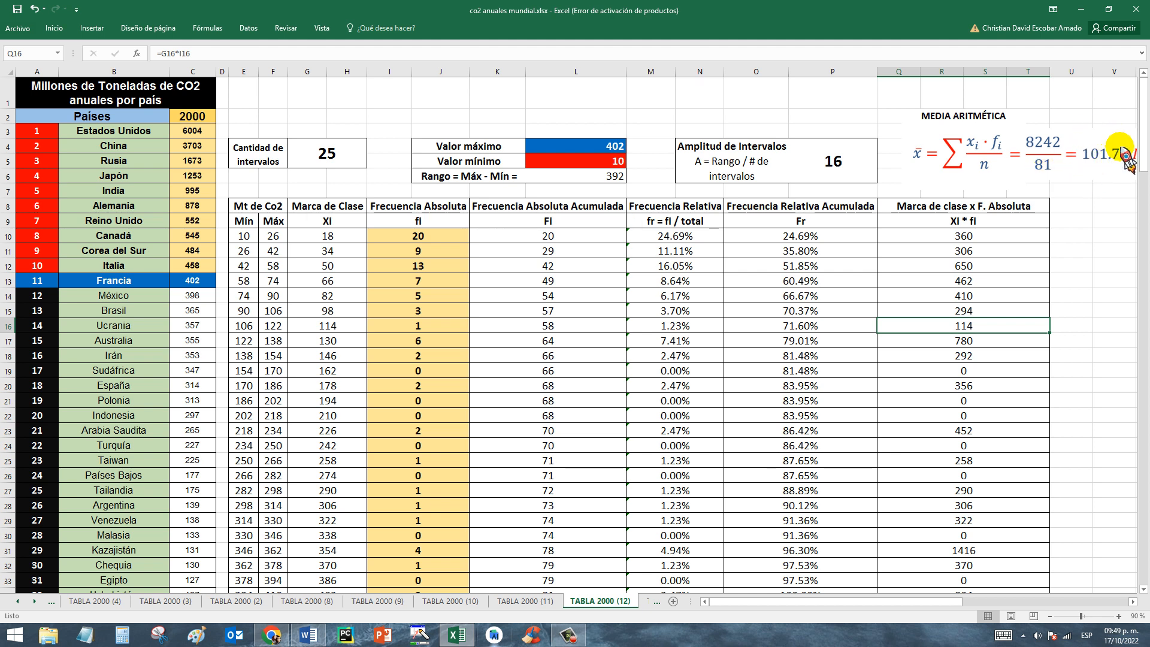
drag(832, 601, 853, 601)
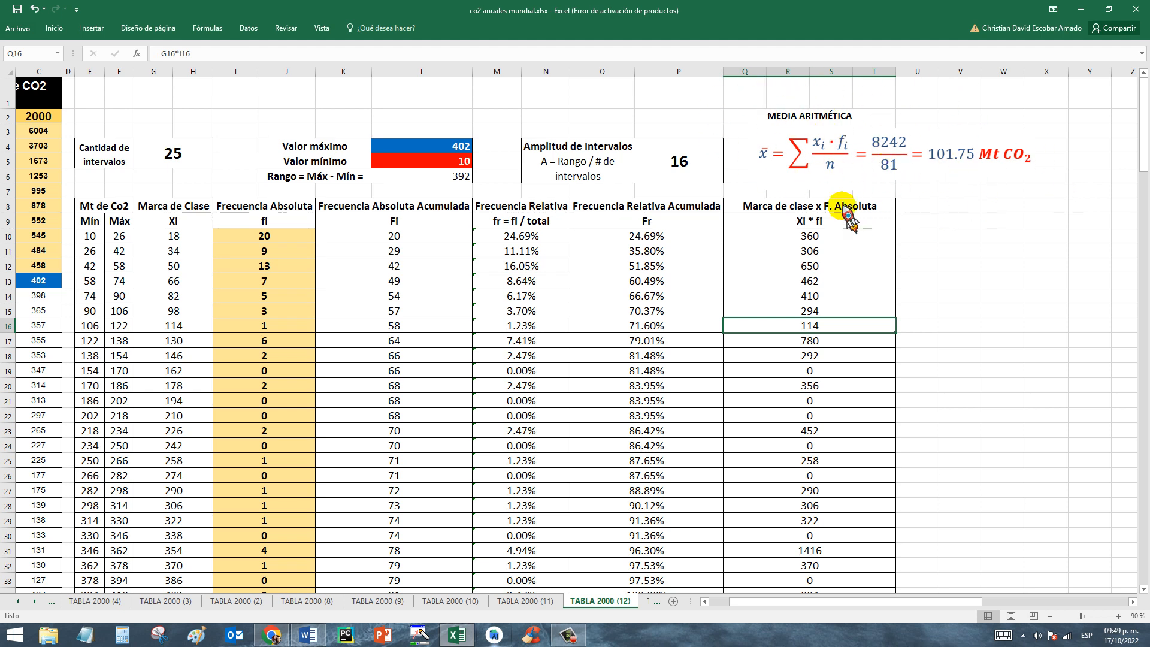
click(812, 238)
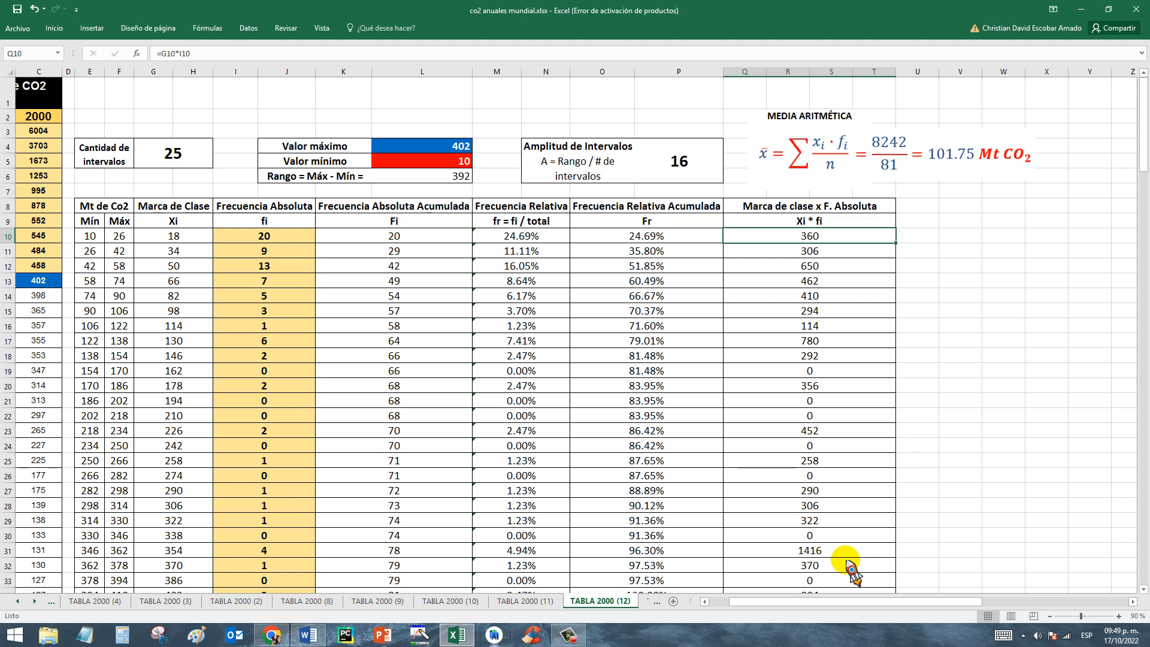
drag(857, 604, 743, 623)
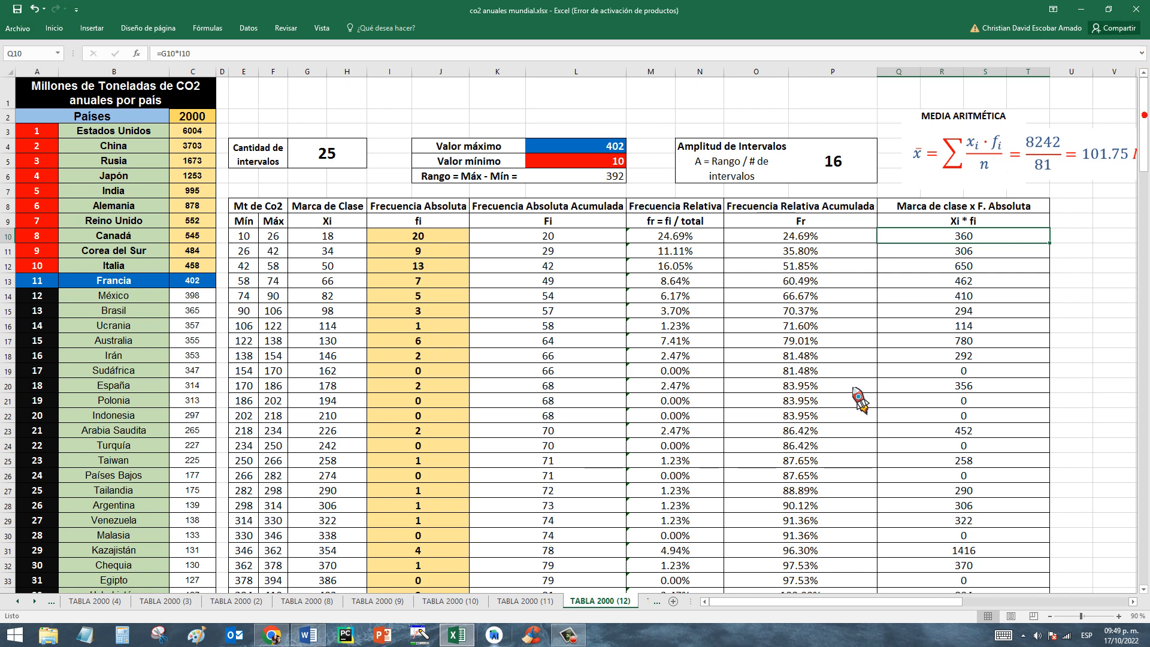
Open the TABLA 2000 (13) sheet and examine the highlighted absolute frequency in I10 together with its interval and class mark.
click(647, 601)
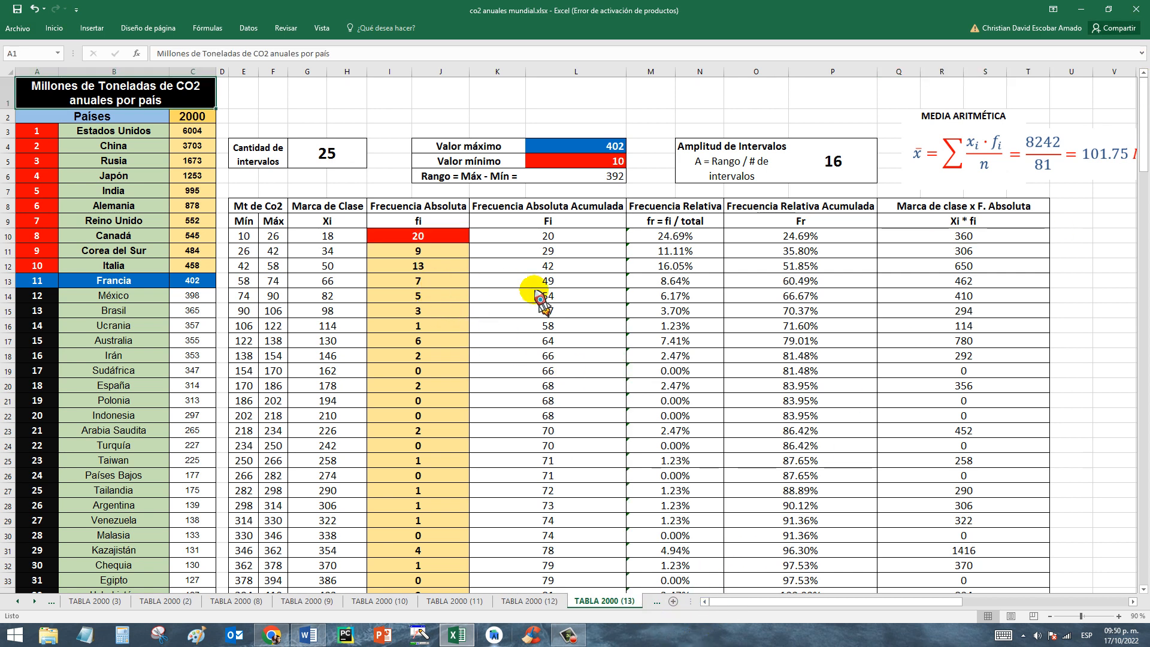
click(435, 240)
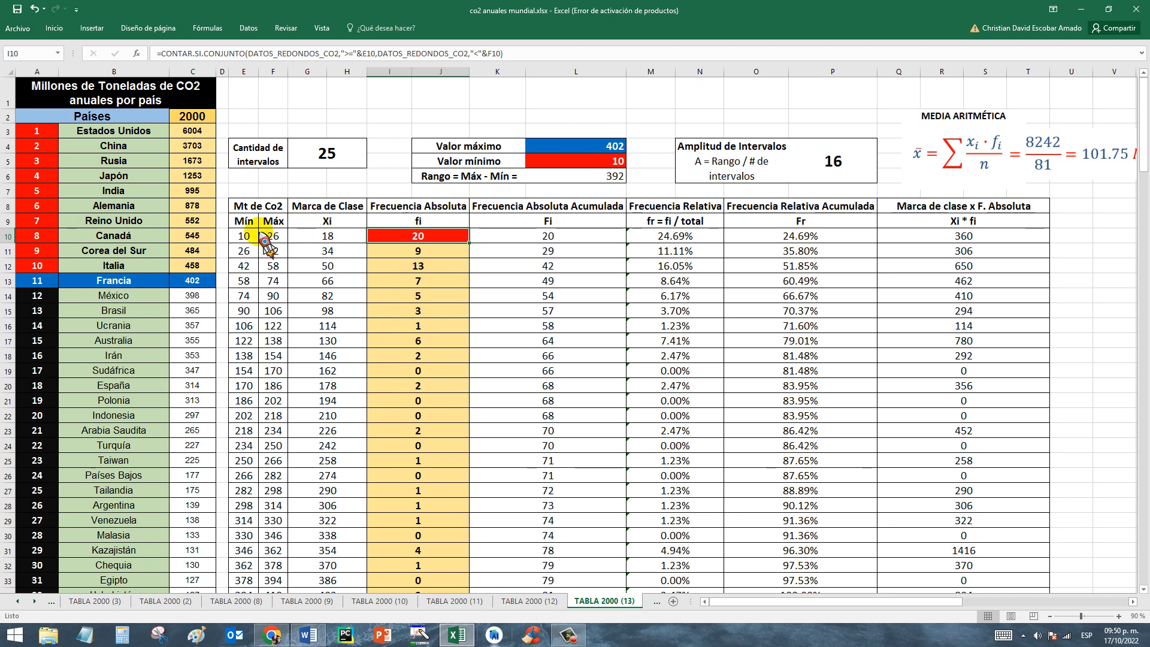
drag(245, 236, 435, 249)
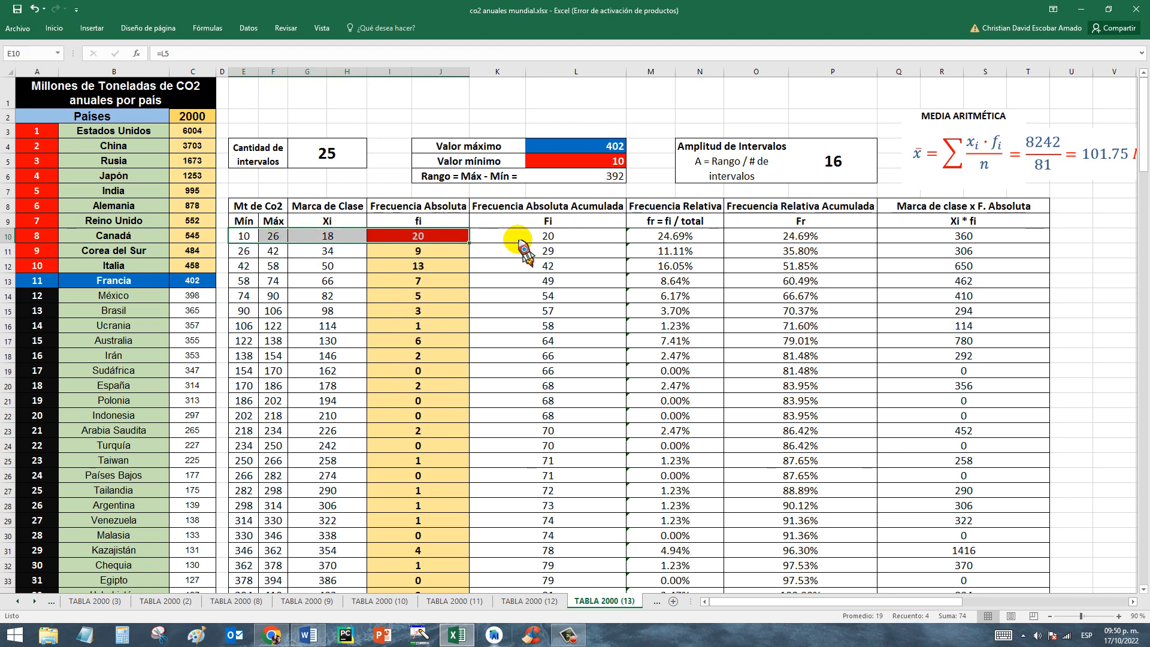
Examine the MODA (Mo) formula below the frequency table.
drag(1144, 165, 1144, 181)
click(441, 281)
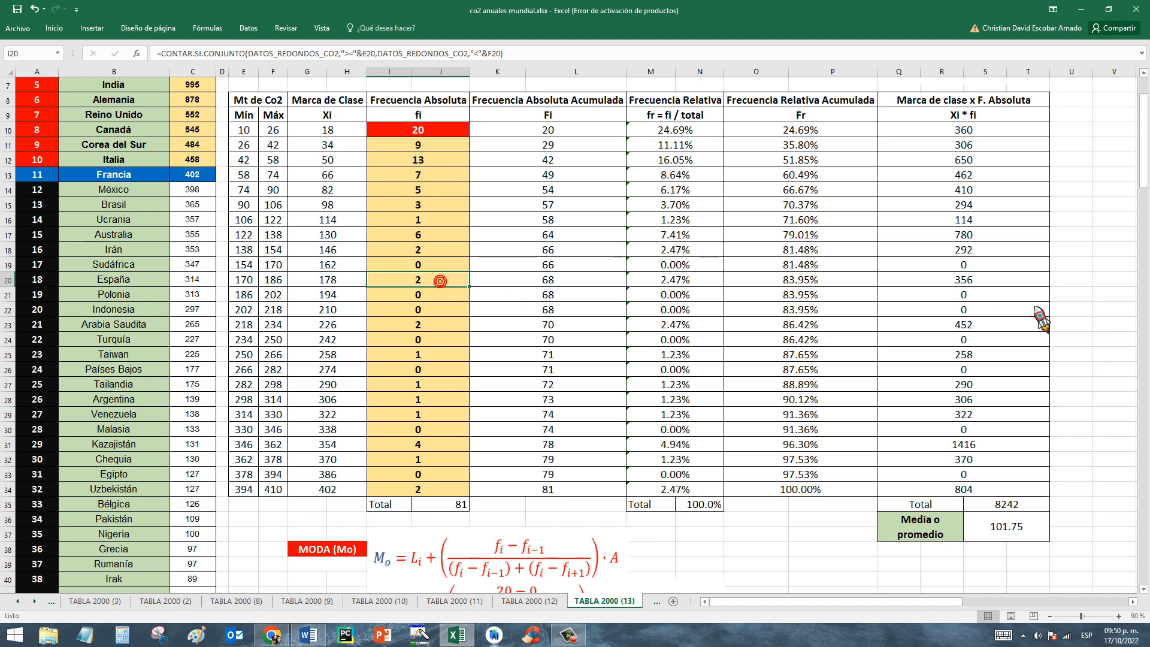
click(462, 560)
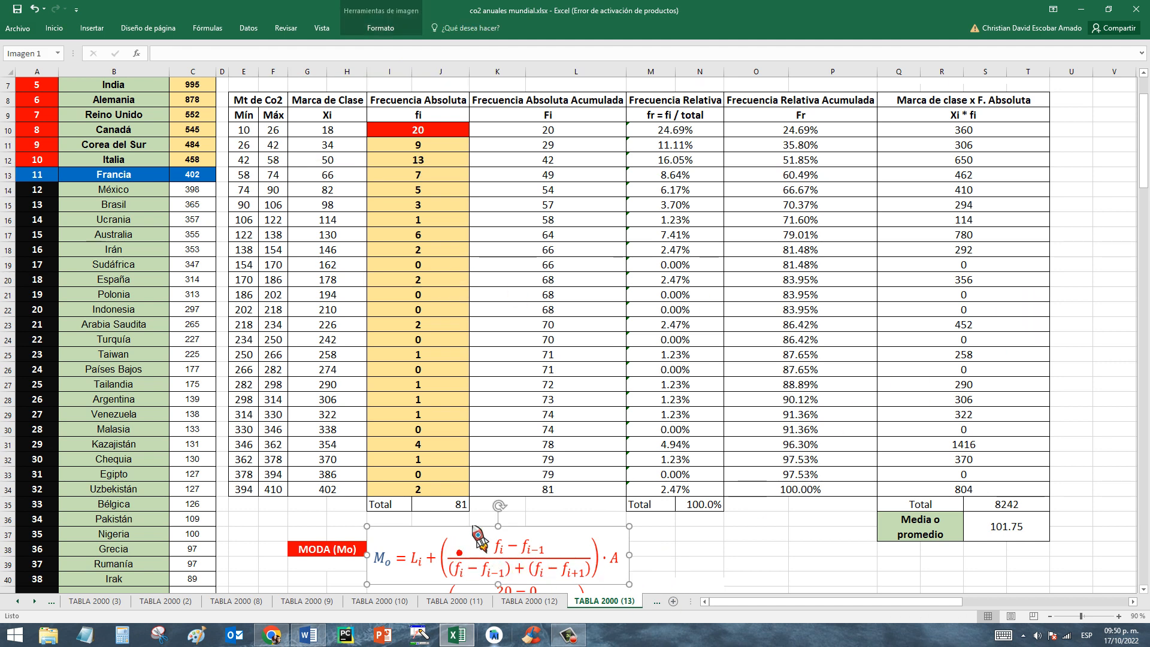
click(689, 564)
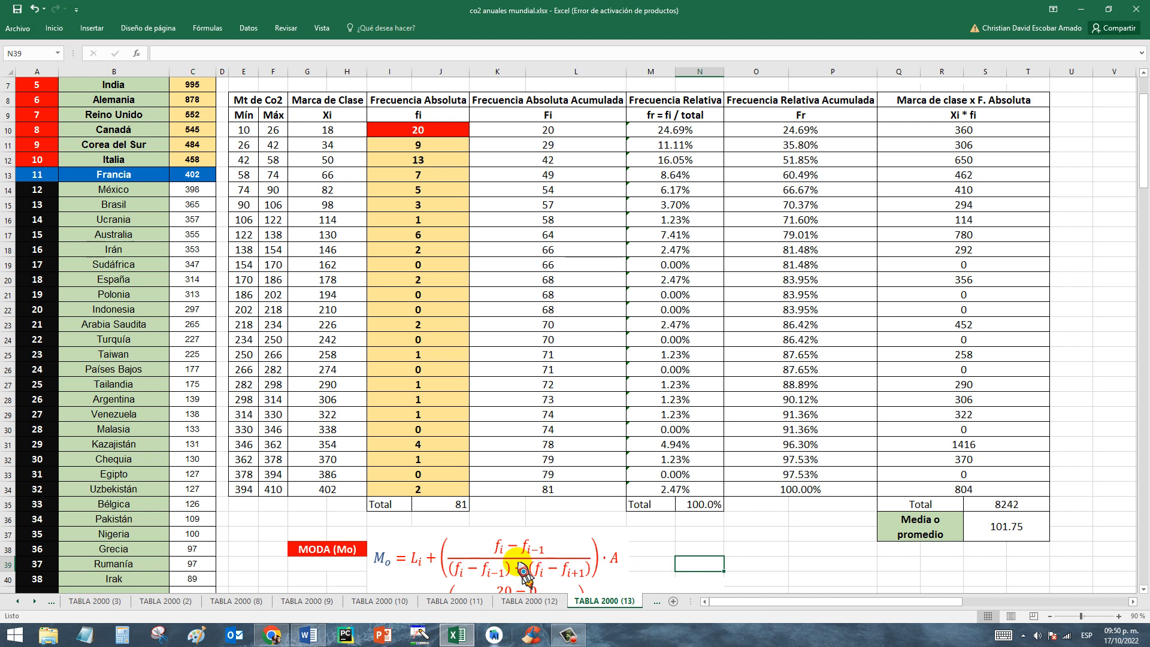
Compare the table rows of the 10–26 and 42–58 intervals to identify the modal interval by its absolute frequency.
click(430, 133)
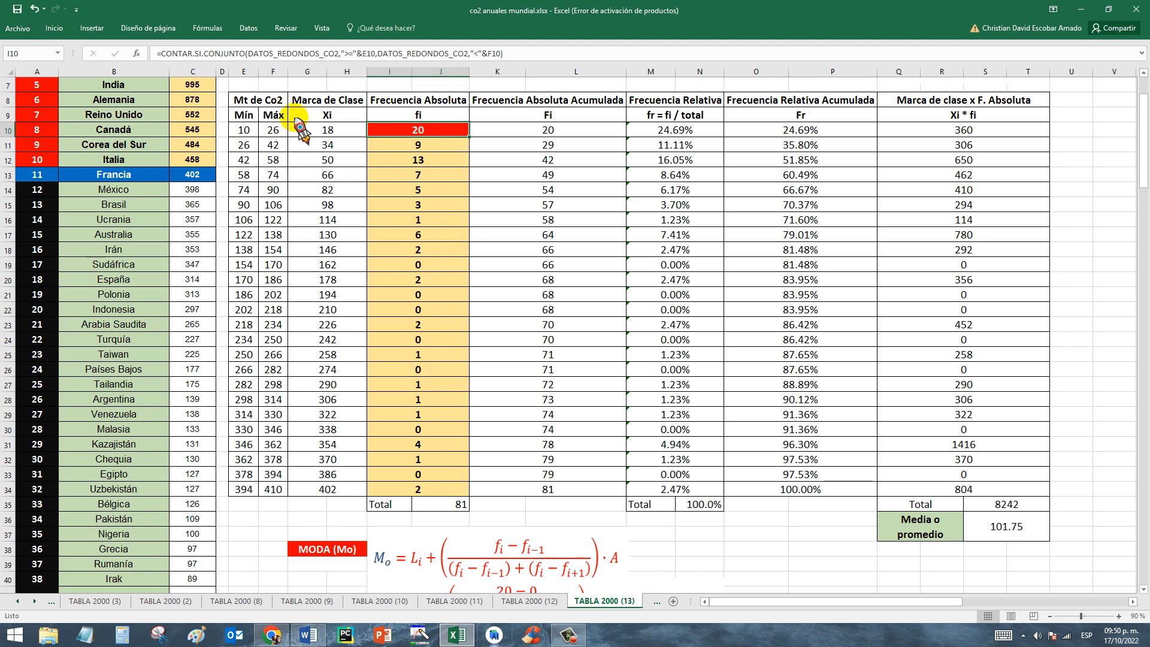
drag(241, 130, 905, 135)
click(413, 159)
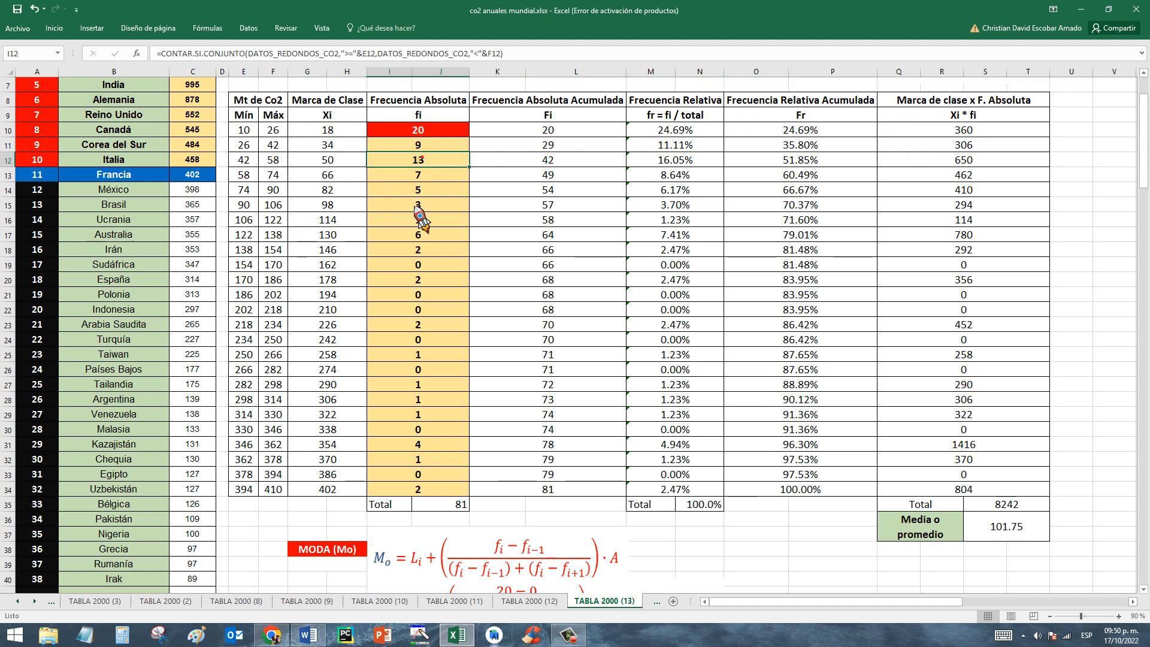
drag(243, 160, 967, 162)
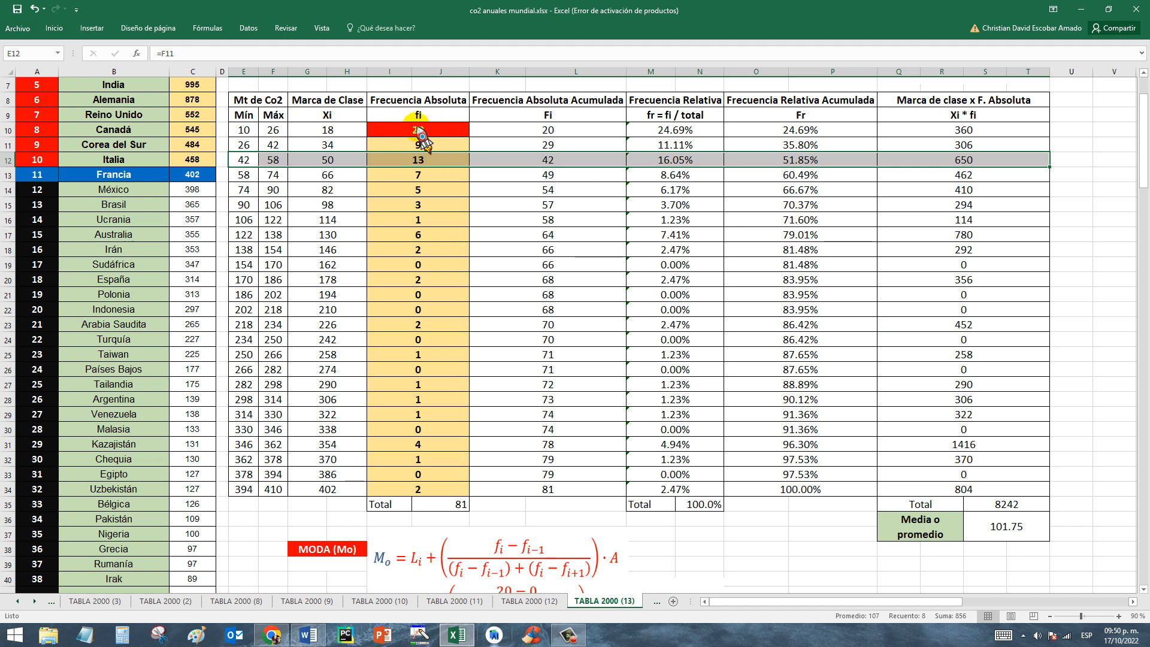
drag(247, 131, 930, 141)
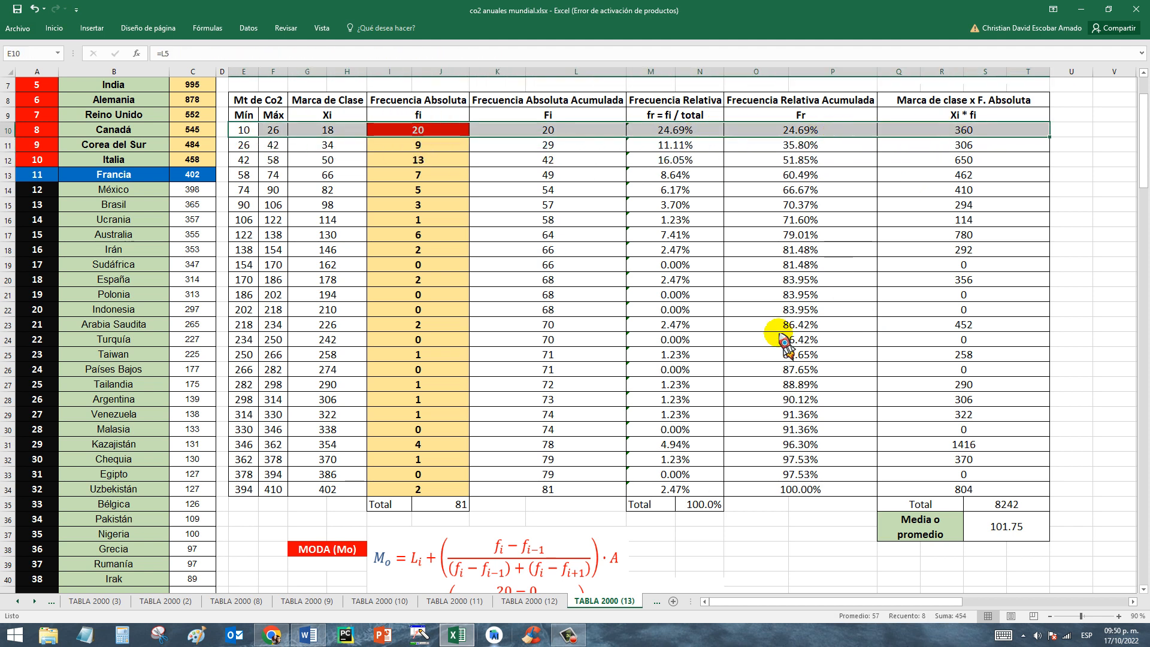
Examine the Li term in the MODA (Mo) formula and its worked substitution, and relate it to the modal interval's limits.
click(425, 561)
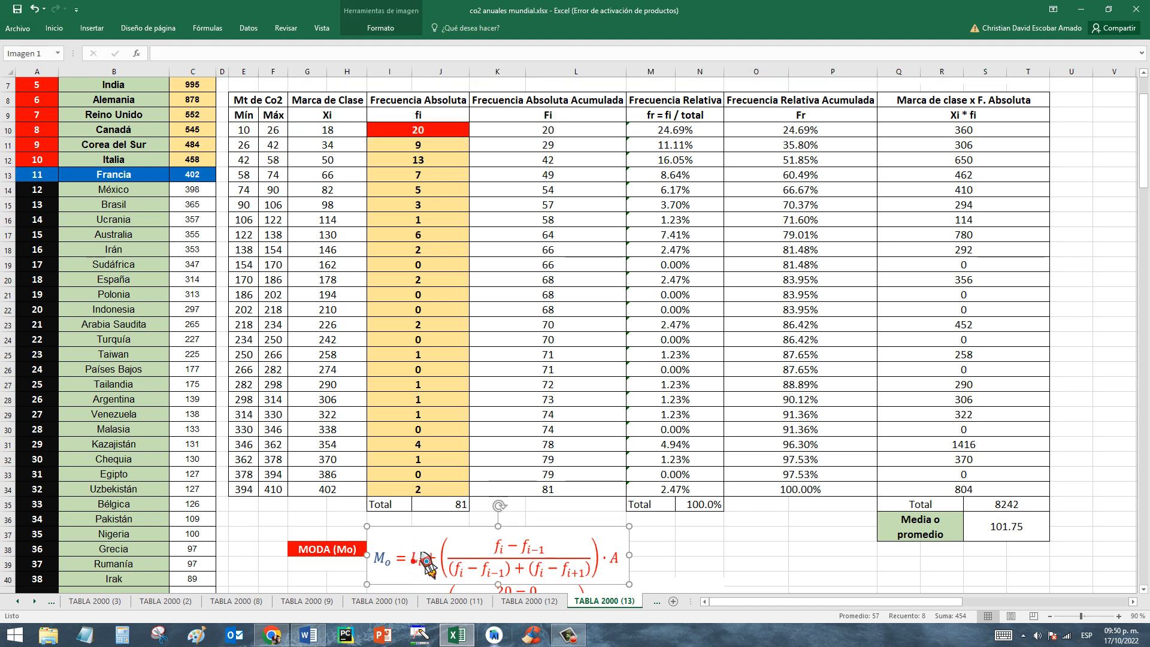
click(809, 538)
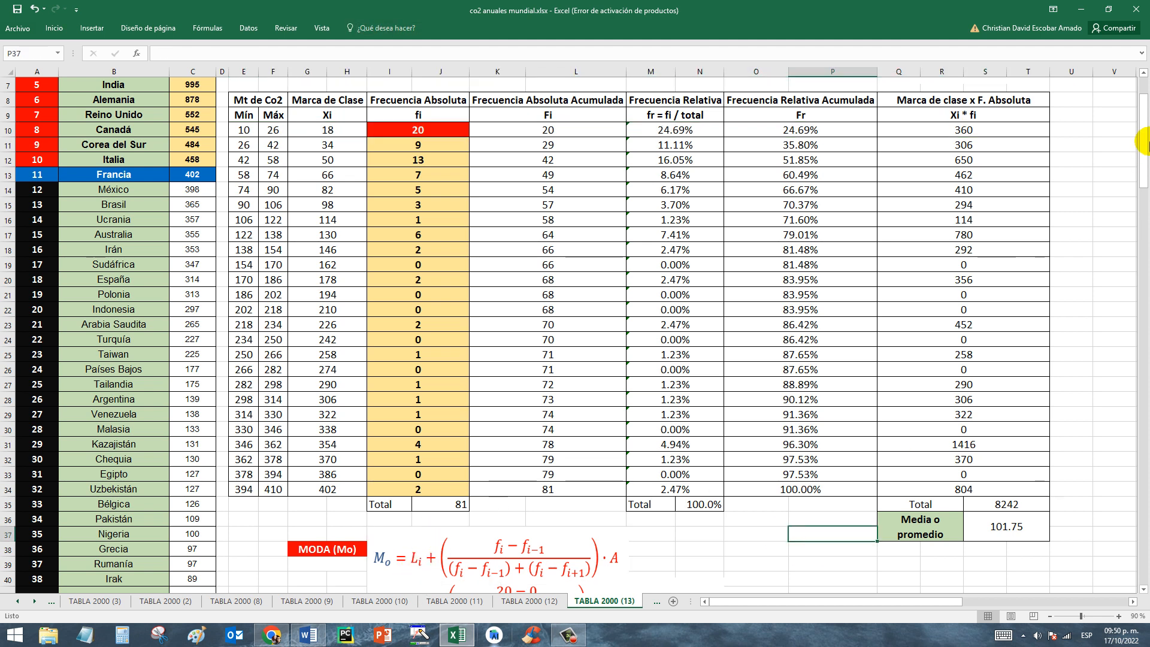
drag(1146, 149, 1145, 155)
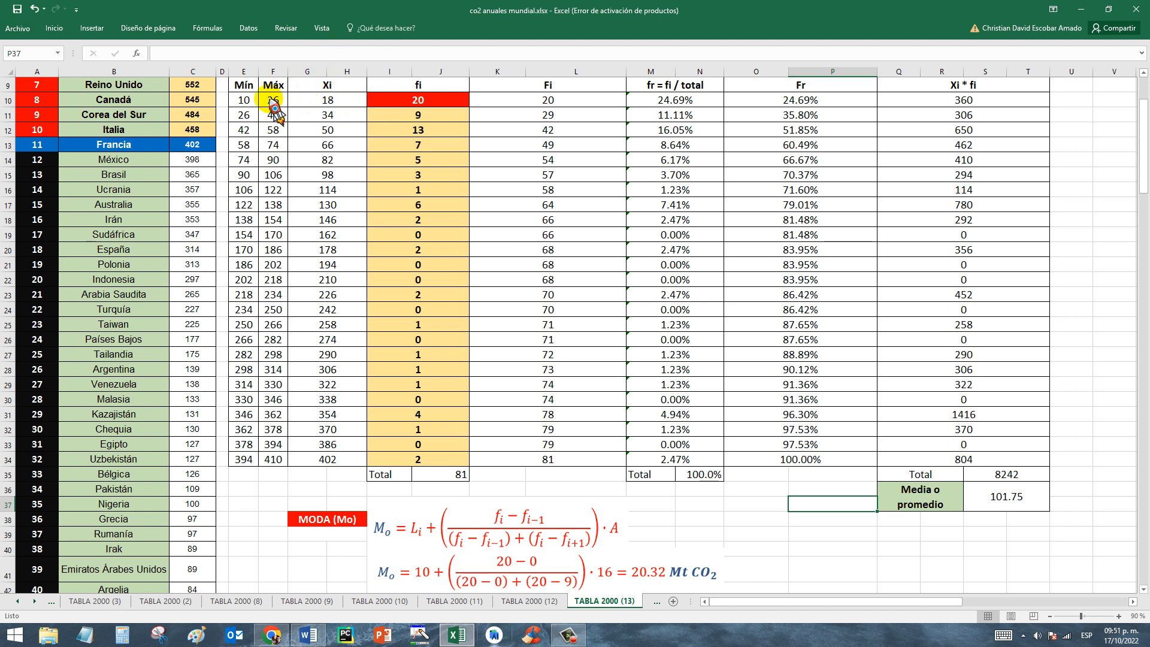
Relate the fi, fi-1 and fi+1 terms of the MODA (Mo) formula to the absolute frequencies around the 10–26 interval.
click(250, 100)
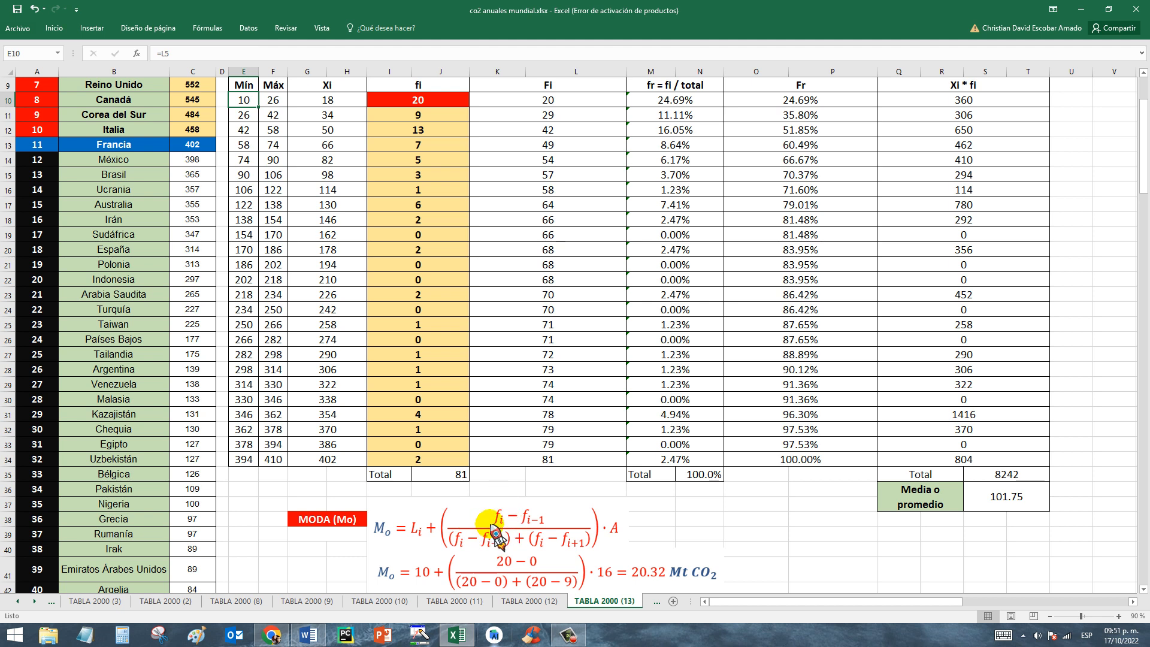
click(417, 103)
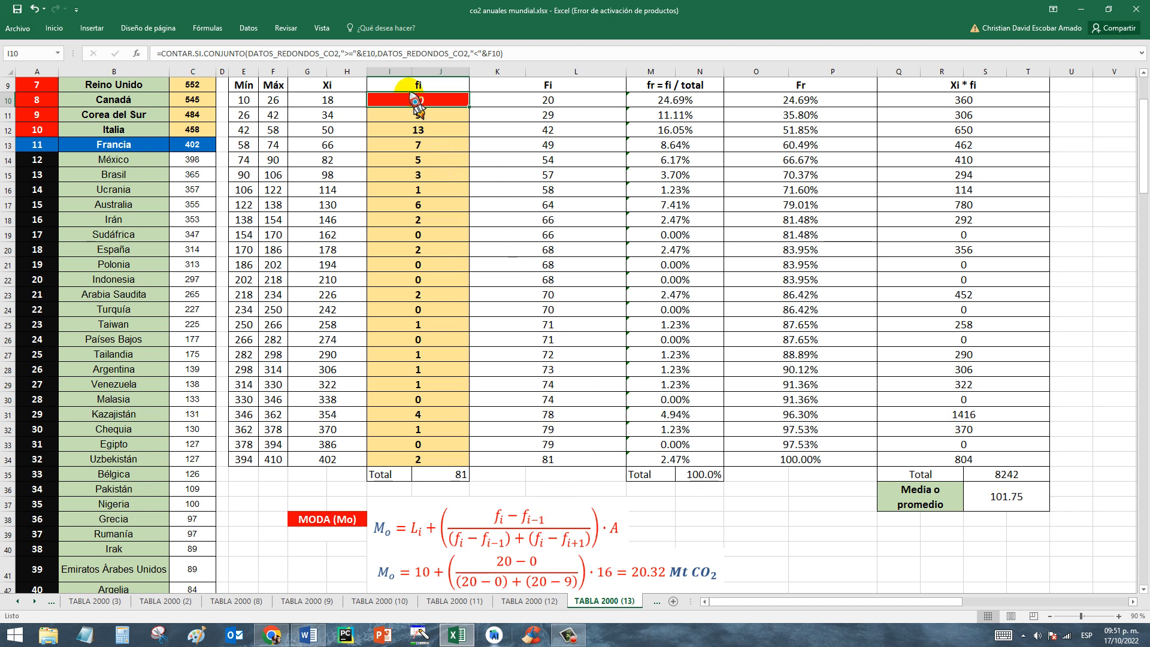
drag(249, 102, 526, 112)
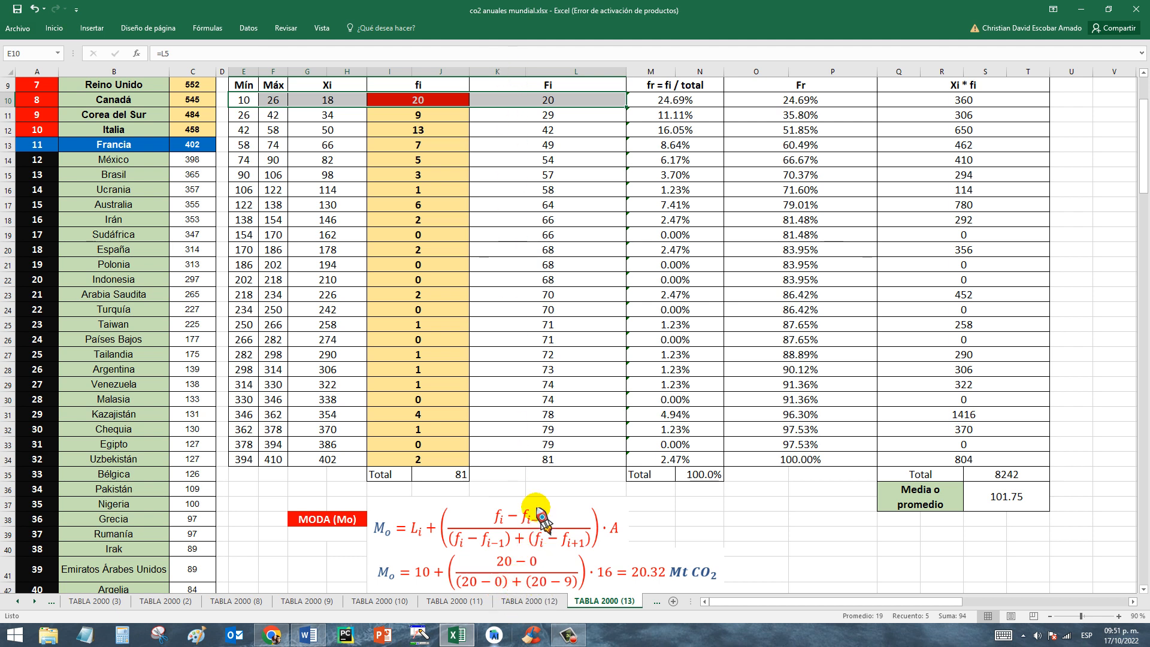
click(410, 101)
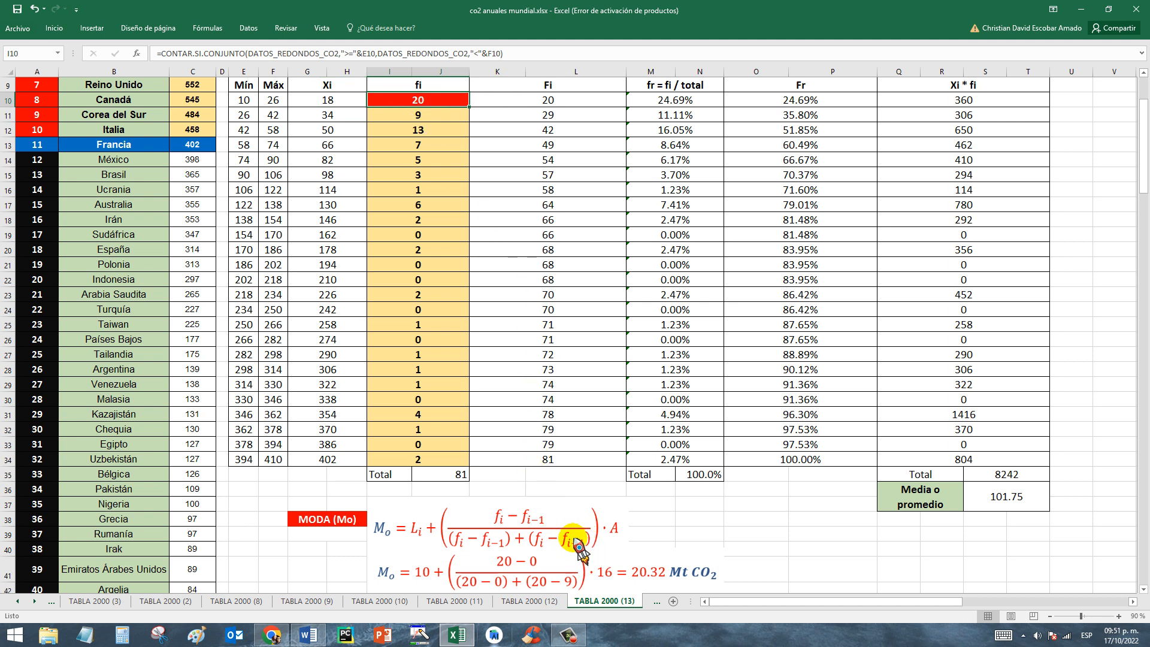
click(410, 118)
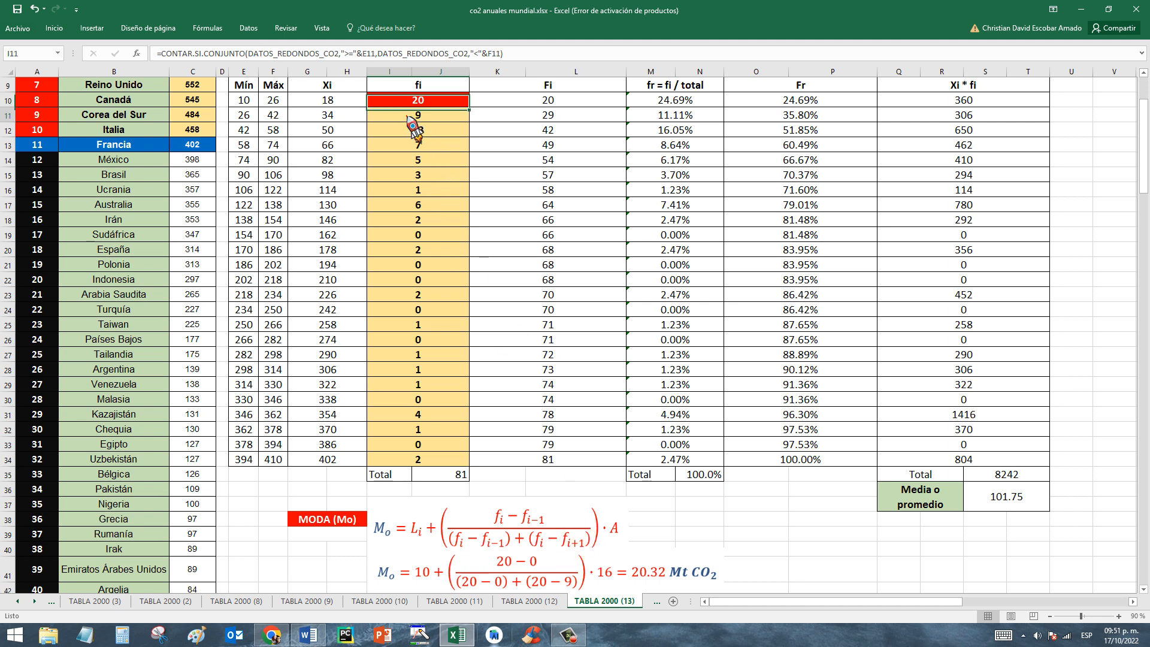
click(430, 100)
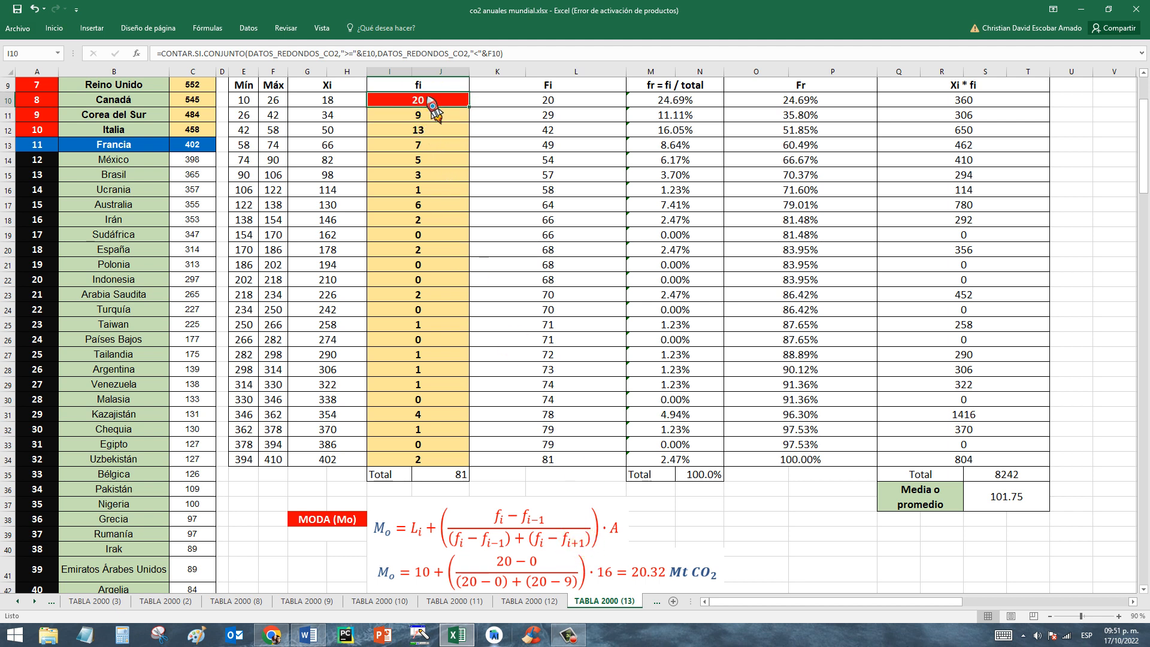
click(441, 117)
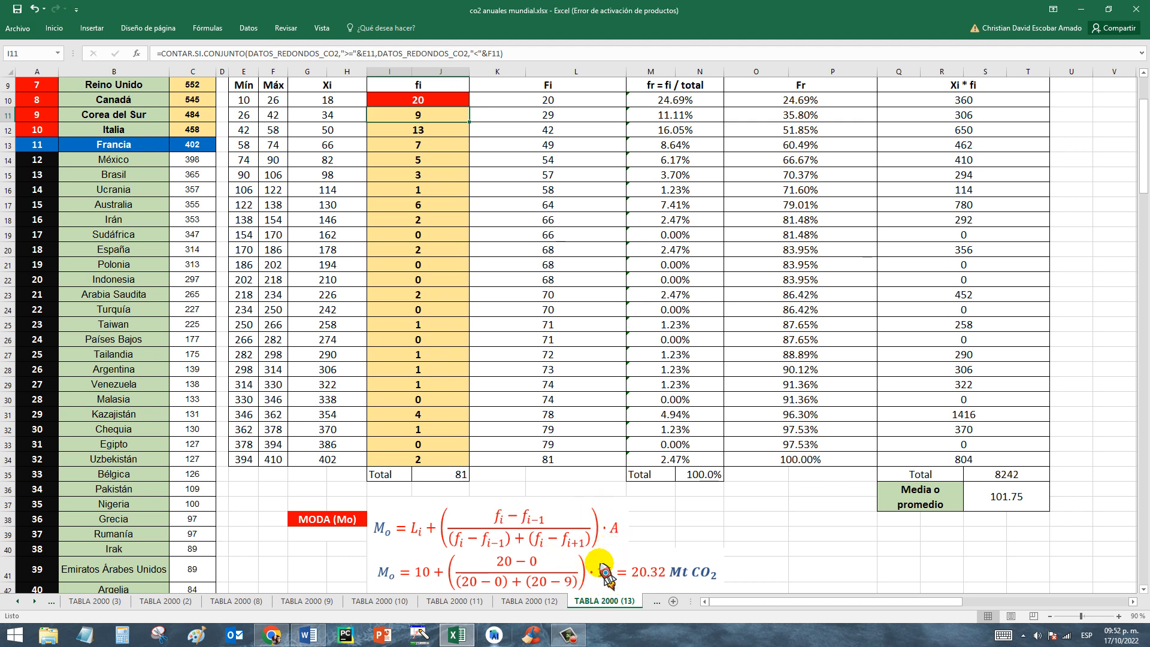
Check the interval amplitude in P4 as the A factor of the mode formula.
drag(1145, 180, 1145, 89)
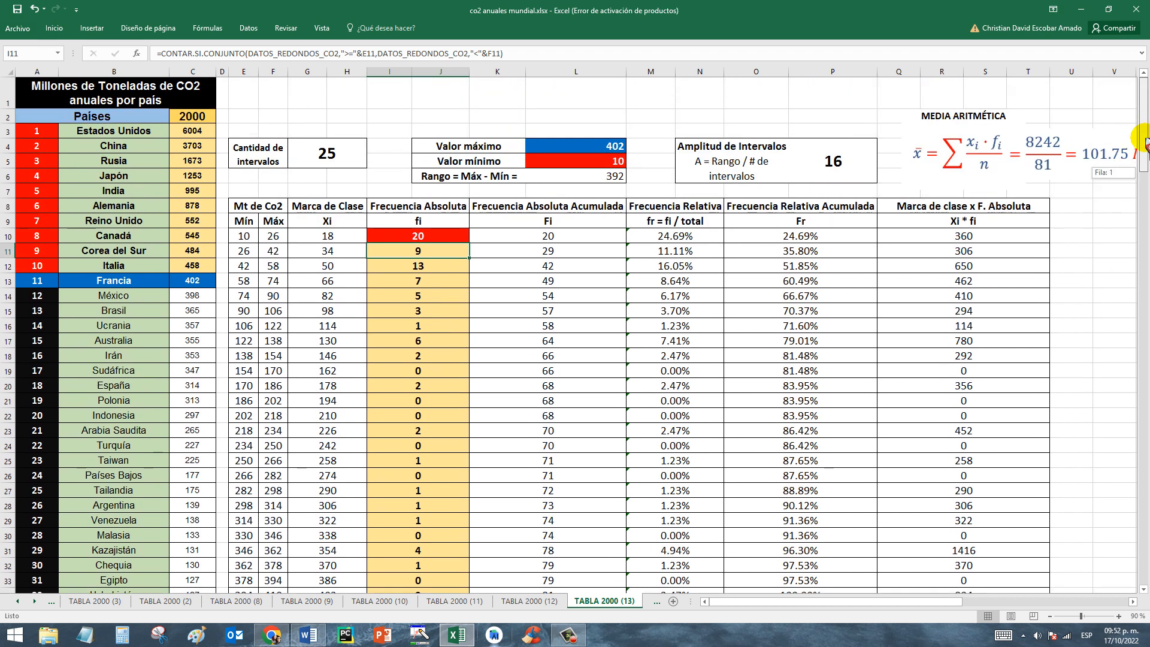
click(832, 161)
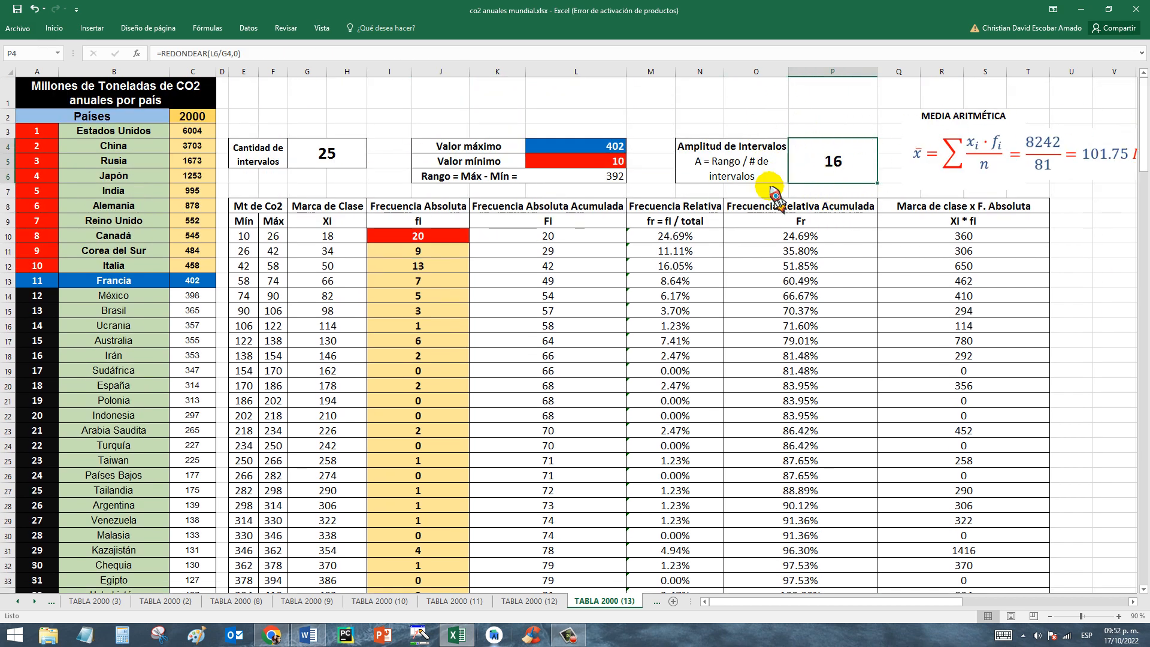
drag(1145, 123, 1145, 147)
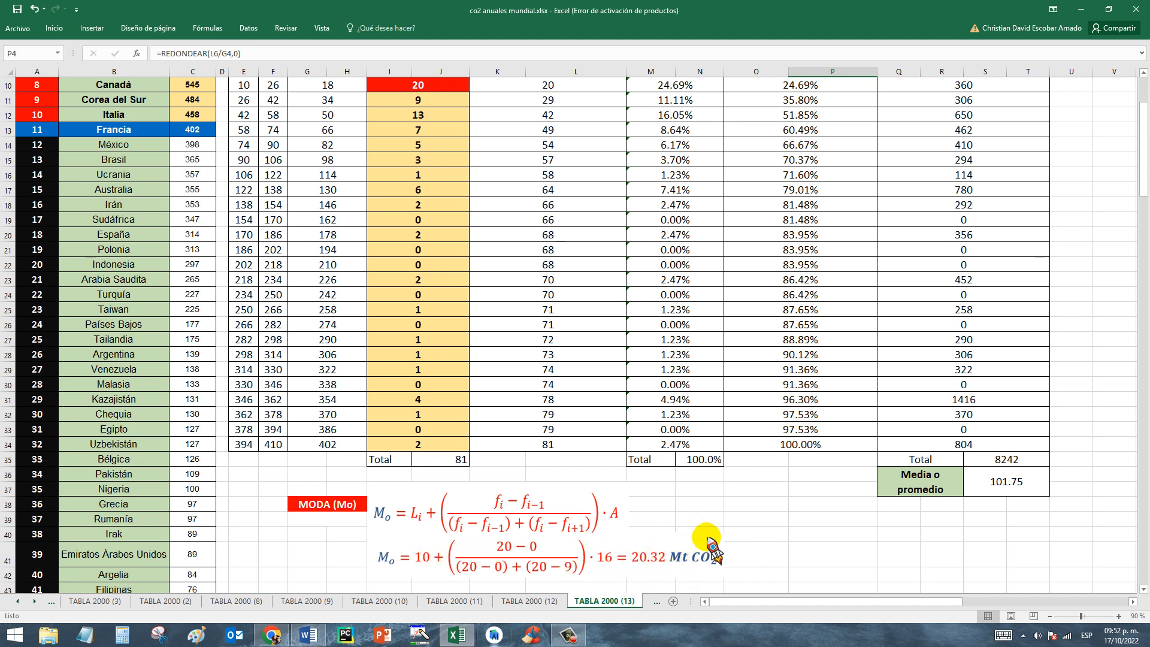
Examine the MODA (Mo) label and its worked result below the absolute frequency total.
click(324, 506)
click(451, 459)
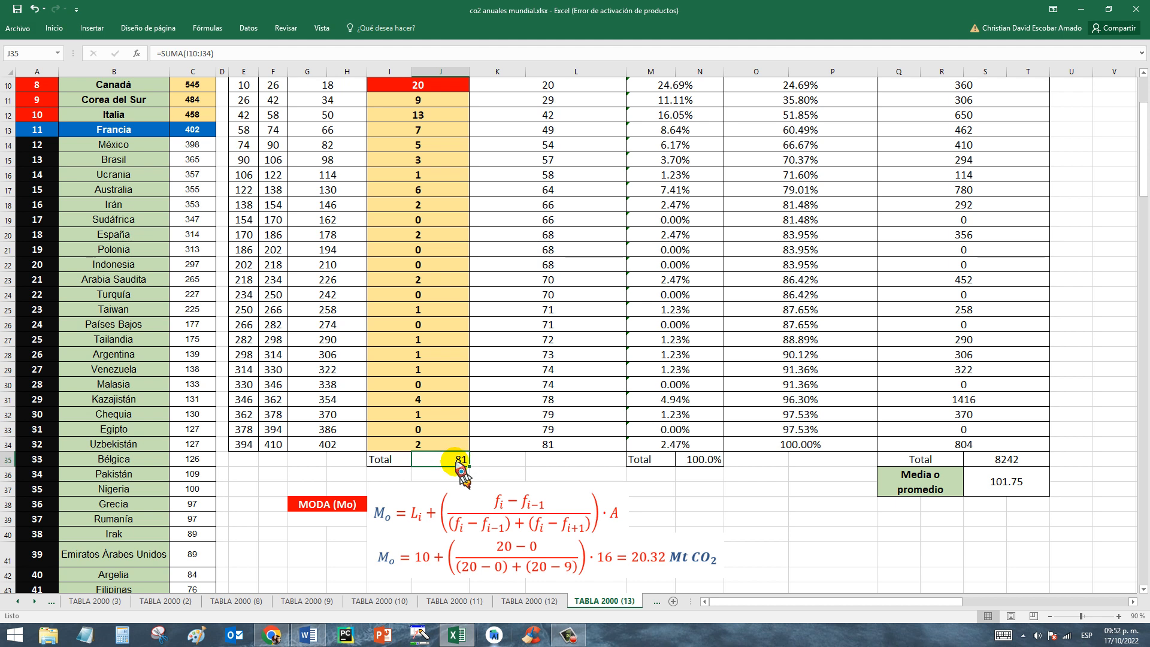
drag(272, 476, 354, 531)
click(314, 534)
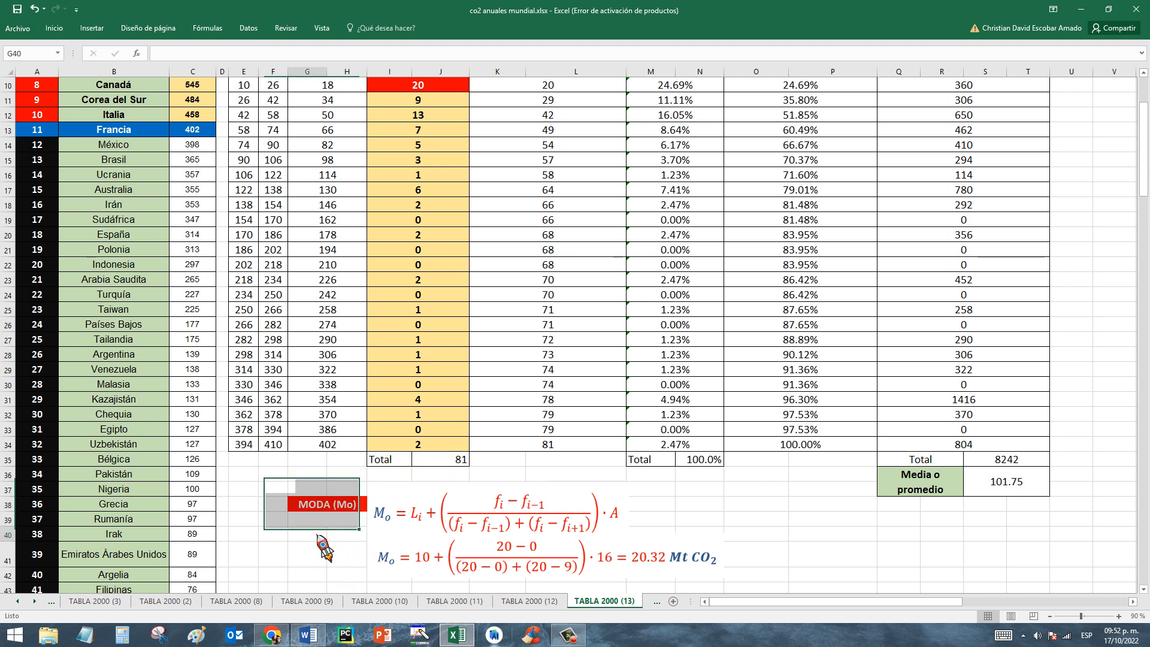
drag(267, 478, 354, 531)
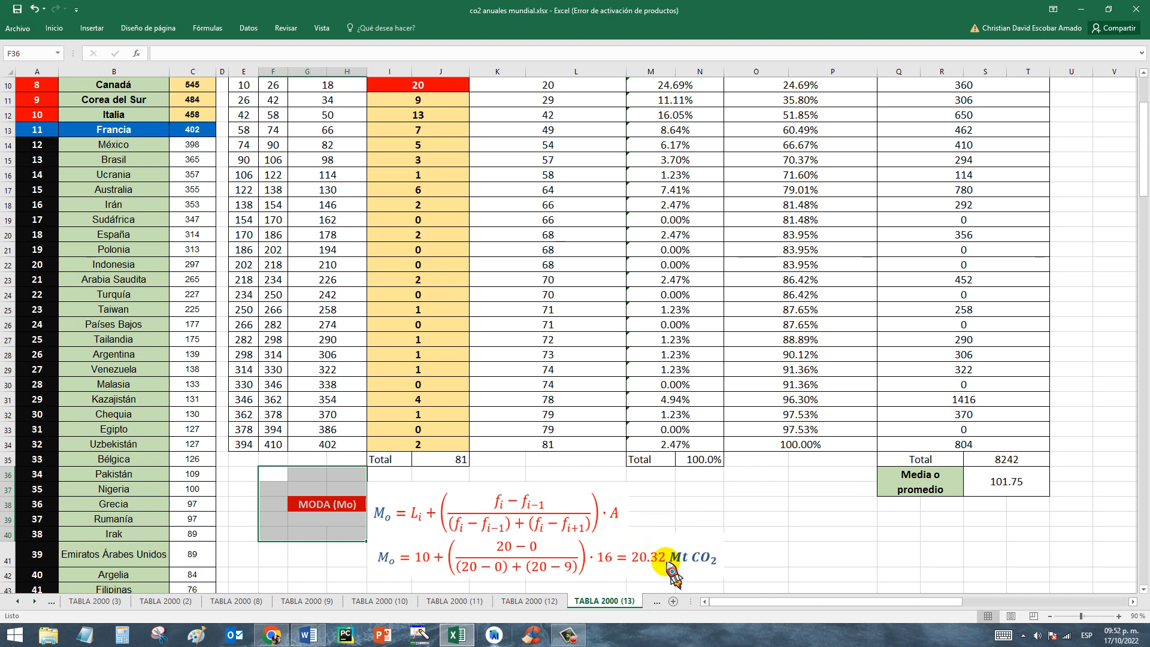
click(327, 485)
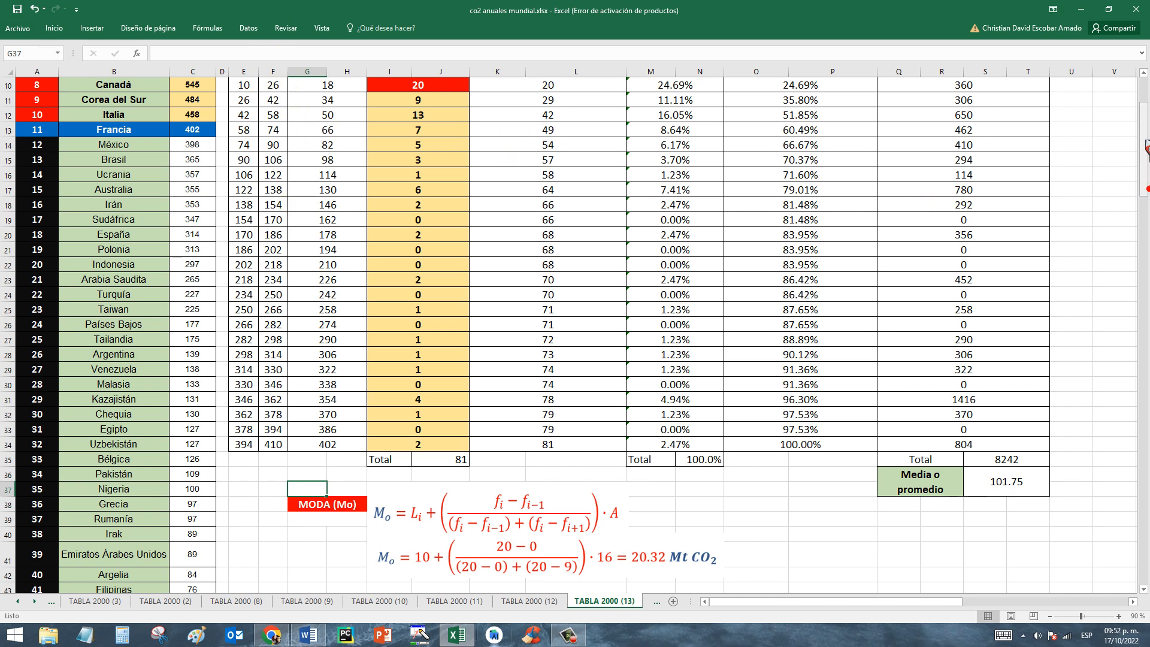
Open the TABLA 2000 (14) sheet and examine the highlighted cumulative absolute frequency in K12.
drag(1145, 140, 1144, 110)
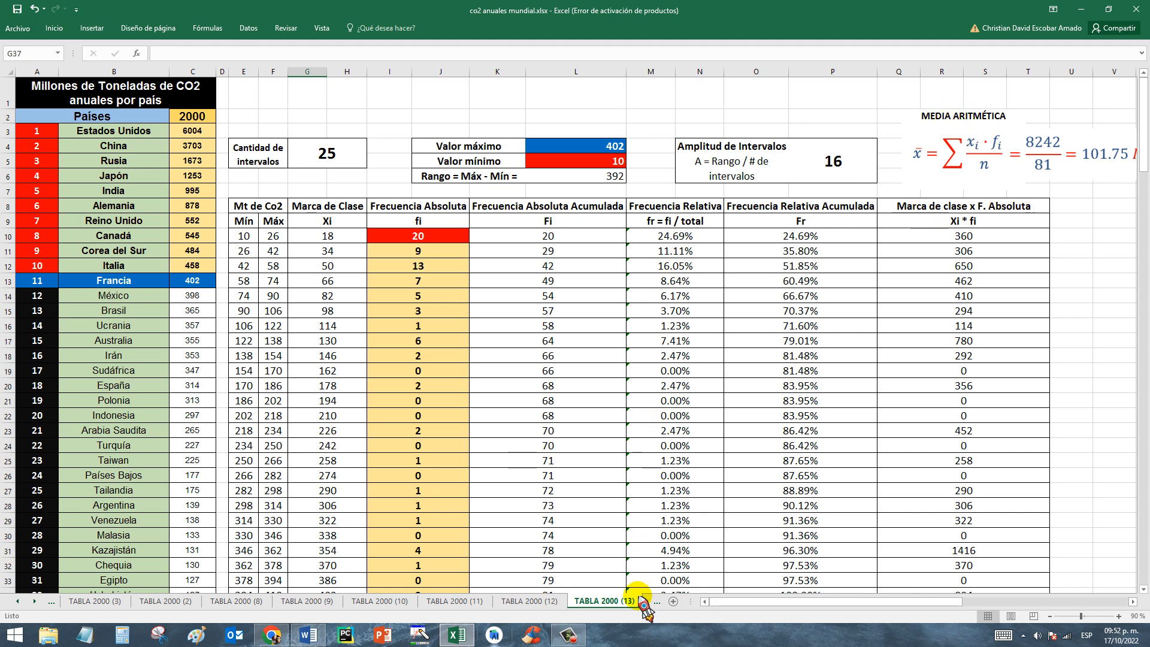
drag(649, 600, 648, 601)
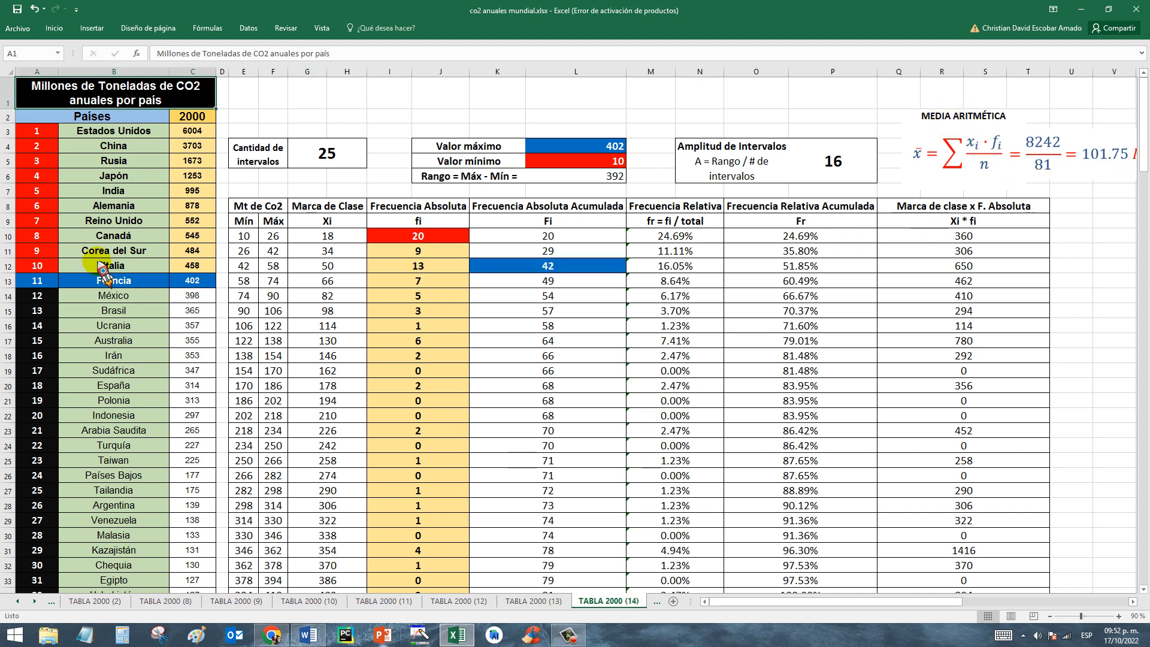
click(485, 263)
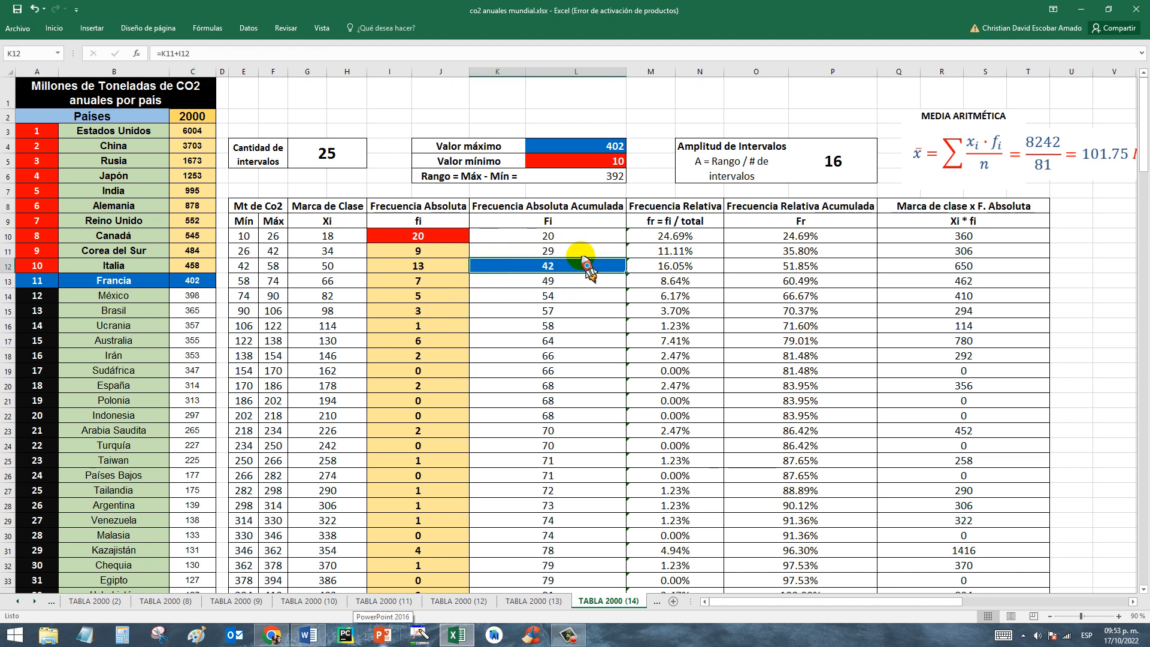
Examine the Mediana (Me) formula and its worked substitution below the mode calculation.
drag(1145, 168, 1146, 192)
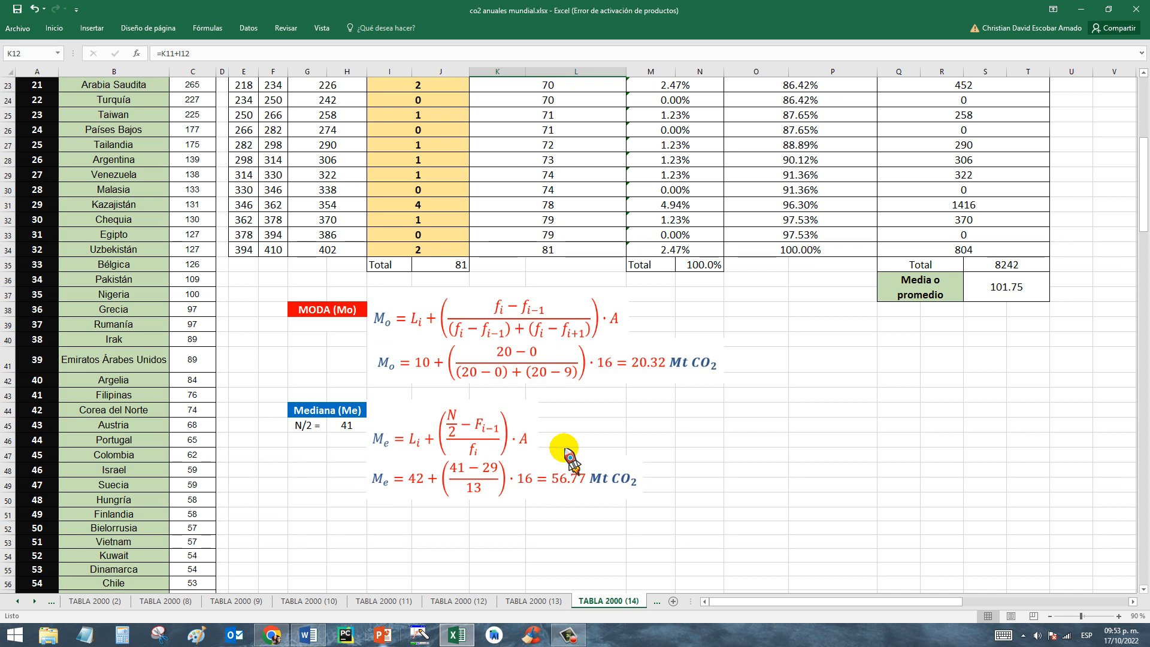
click(434, 434)
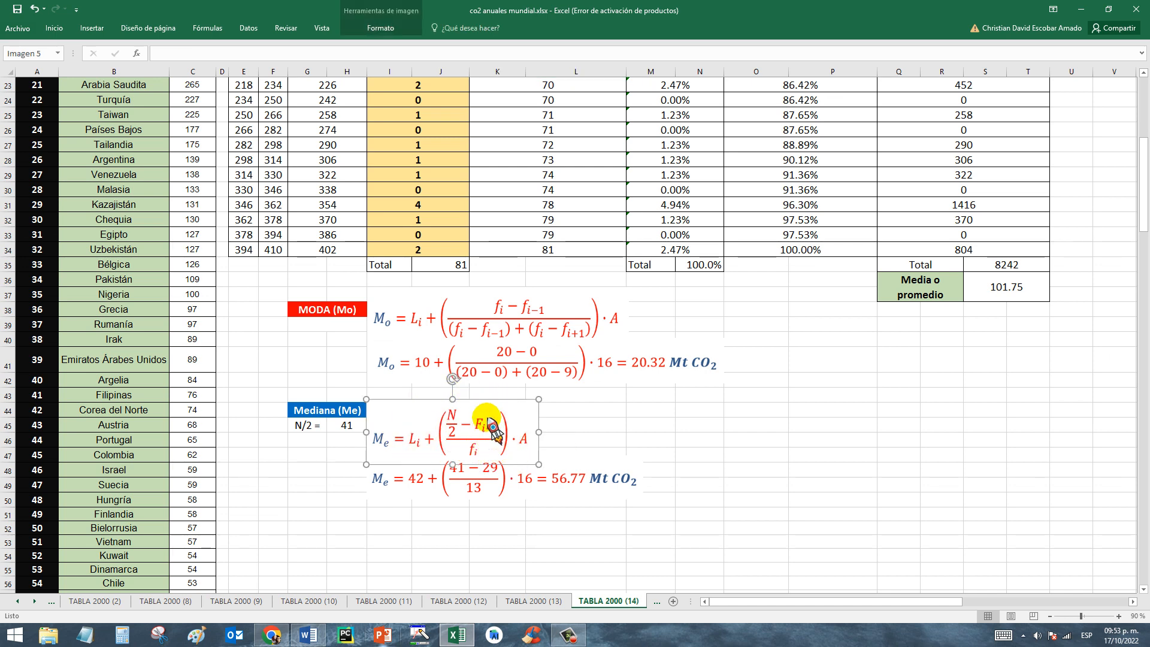
click(581, 425)
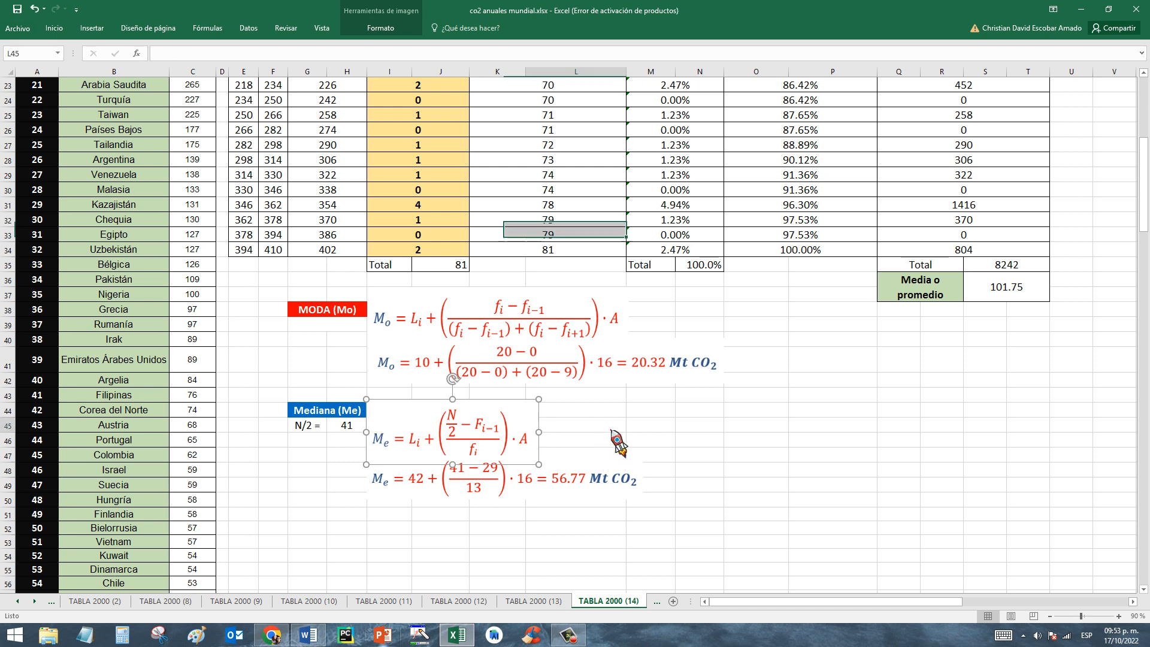
Examine the N/2 calculation in H45 under Mediana (Me) and relate it to the absolute frequency total in J35.
click(307, 424)
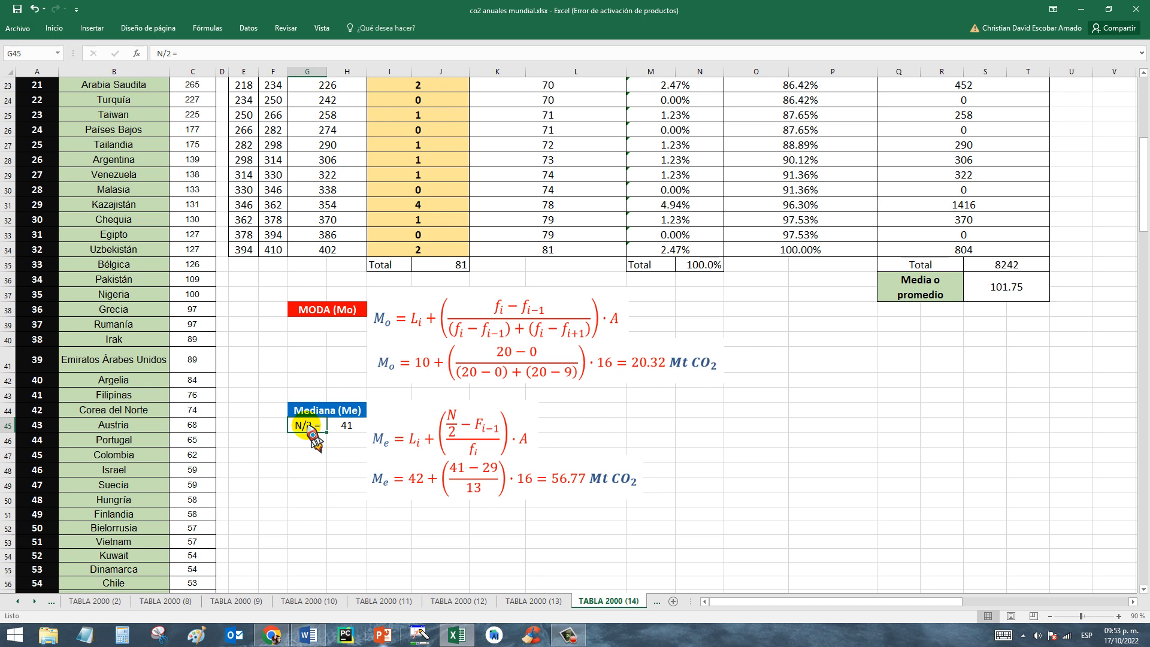
click(442, 263)
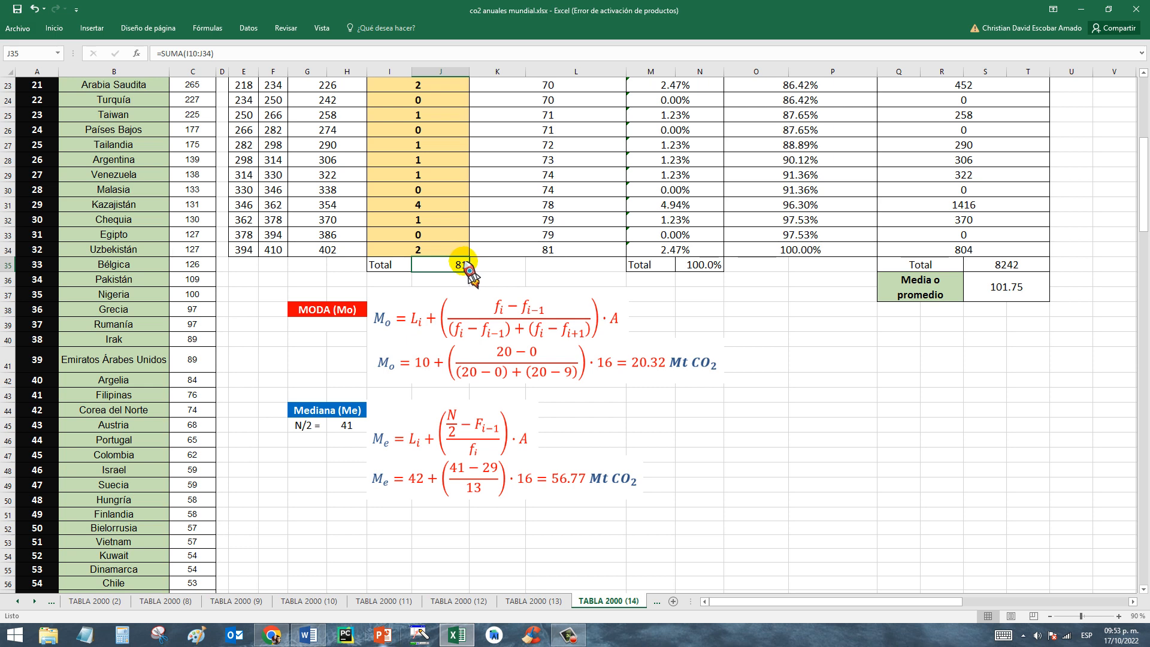
click(348, 424)
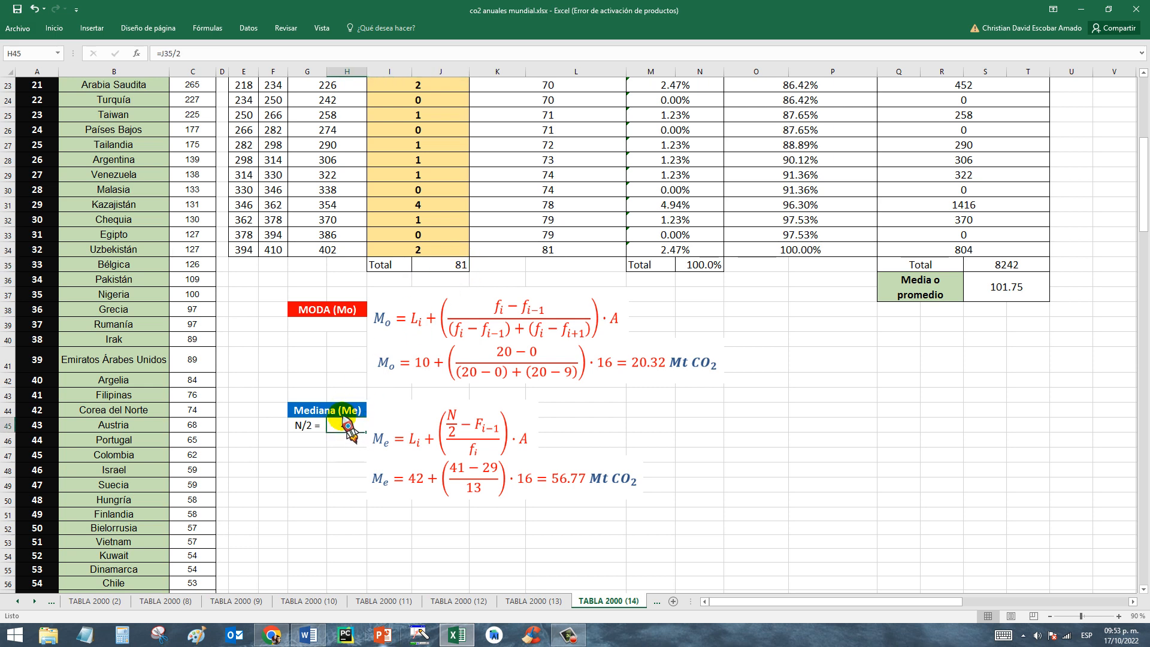
click(304, 427)
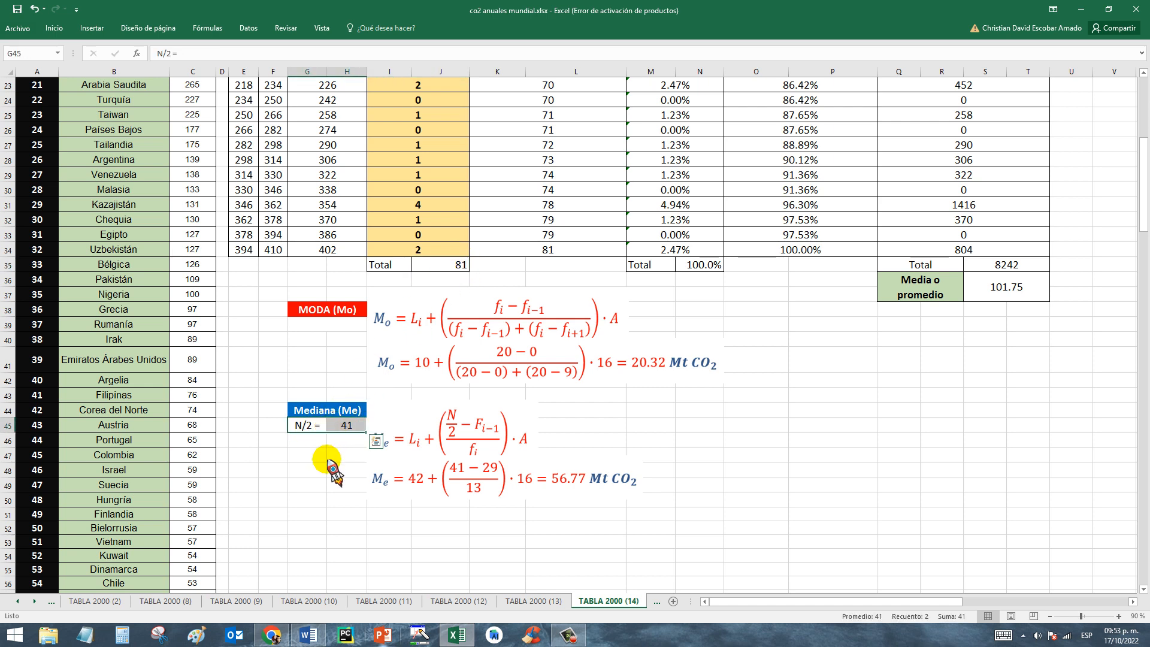
click(324, 413)
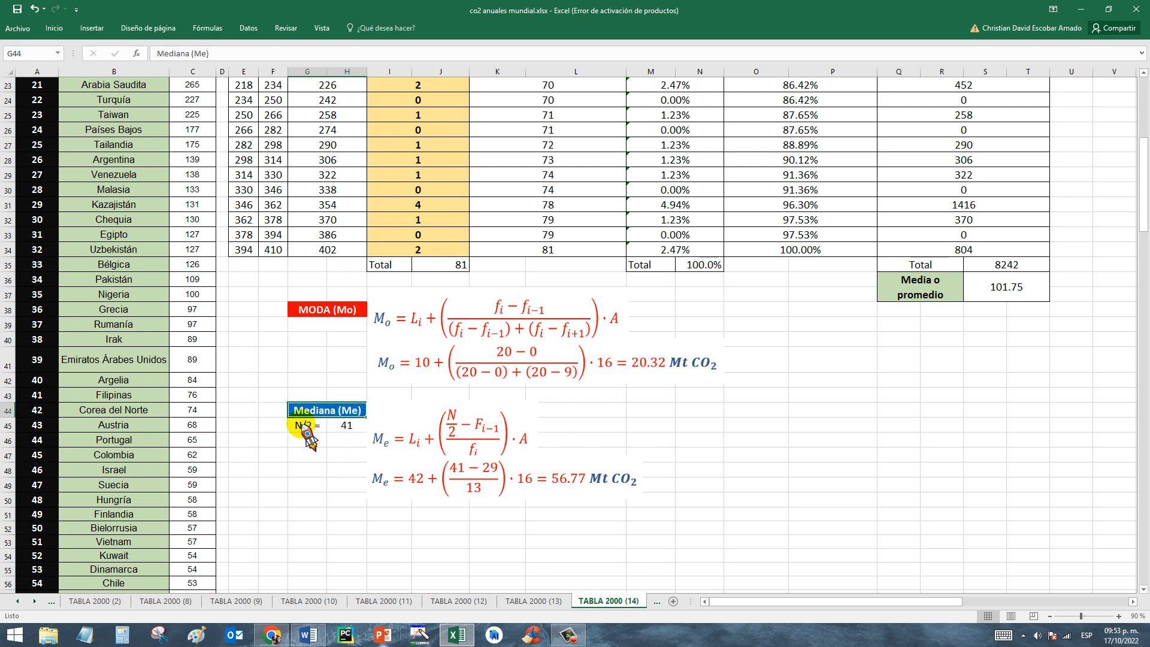
click(303, 427)
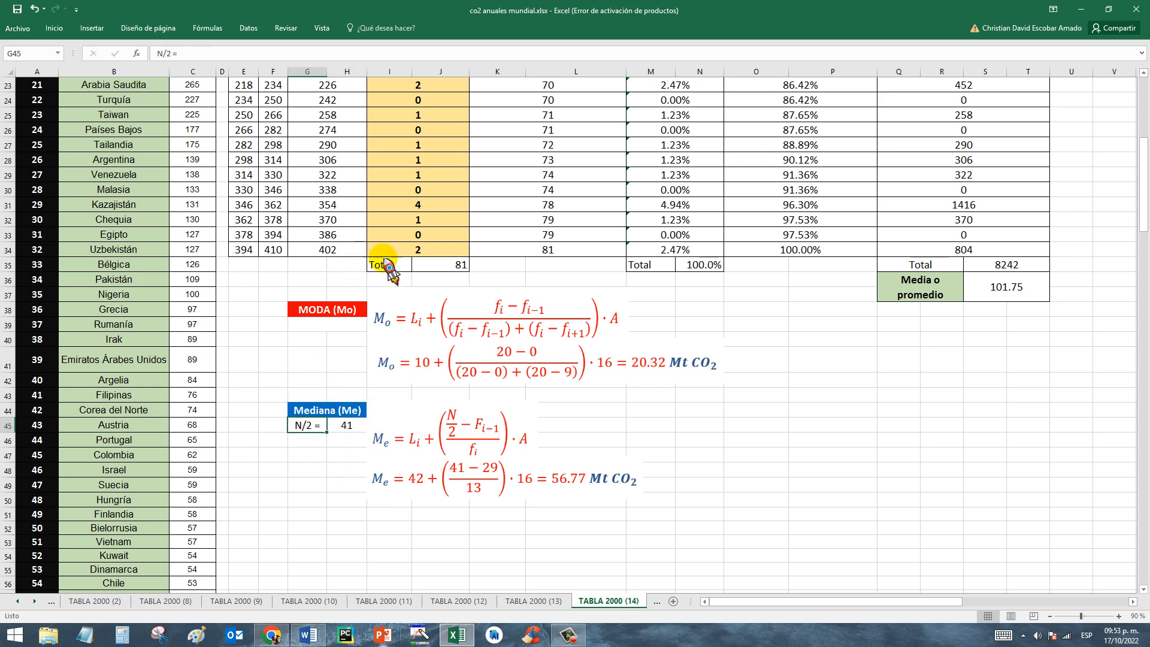
click(347, 427)
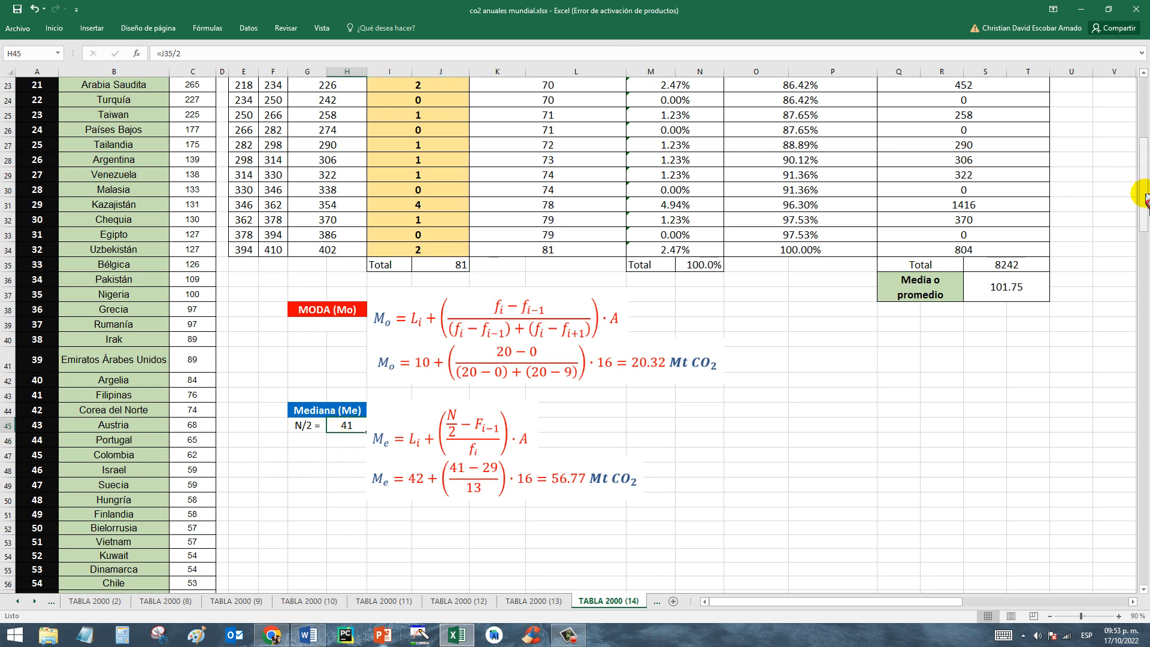
Examine the Frecuencia Absoluta Acumulada (Fi) column row by row from K10 to K13.
drag(1145, 195, 1144, 122)
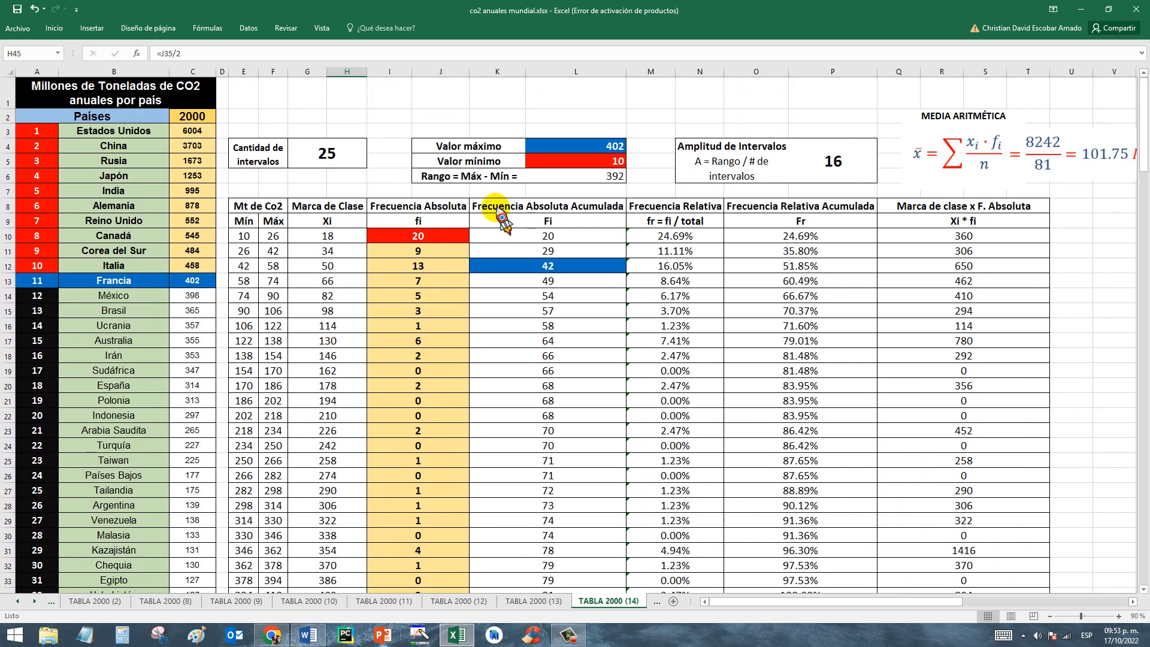
drag(503, 207, 534, 214)
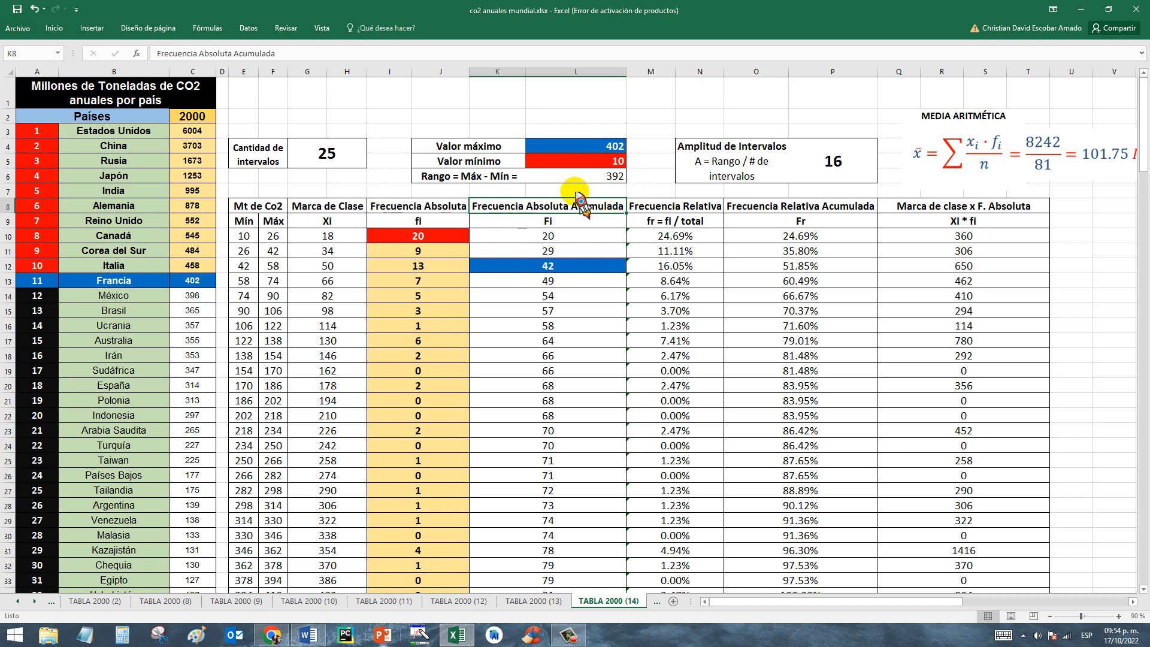
click(549, 235)
click(548, 252)
click(547, 267)
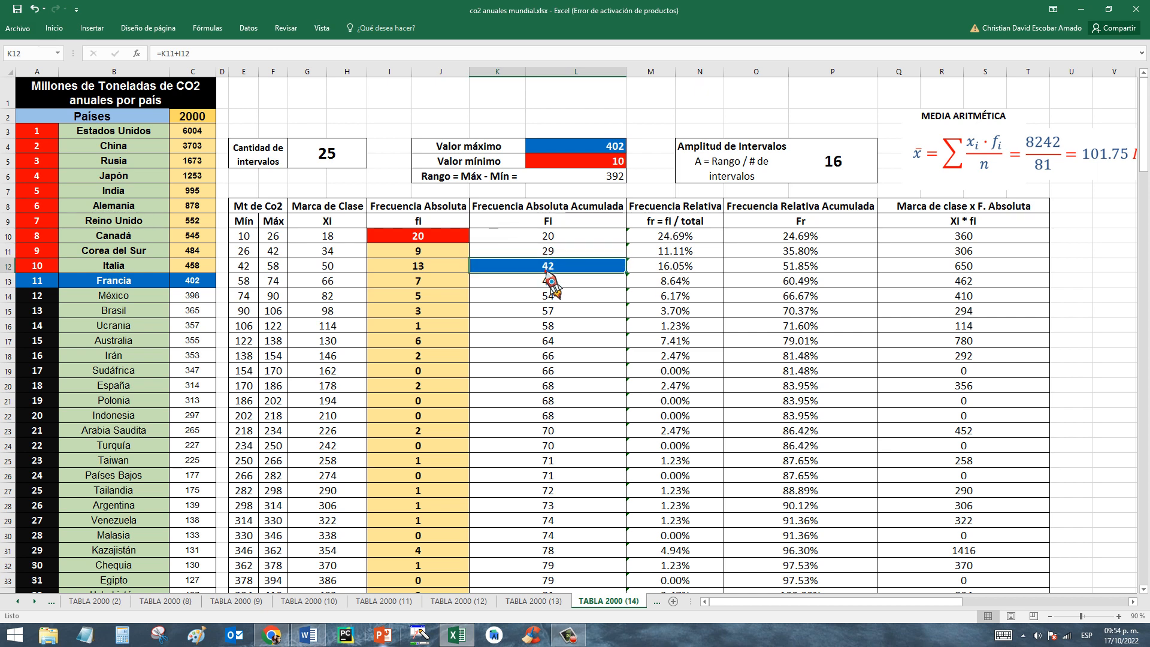
click(546, 283)
Compare the N/2 value in H45 with the cumulative absolute frequencies in K10 to K12.
scroll(749, 269, down, 4)
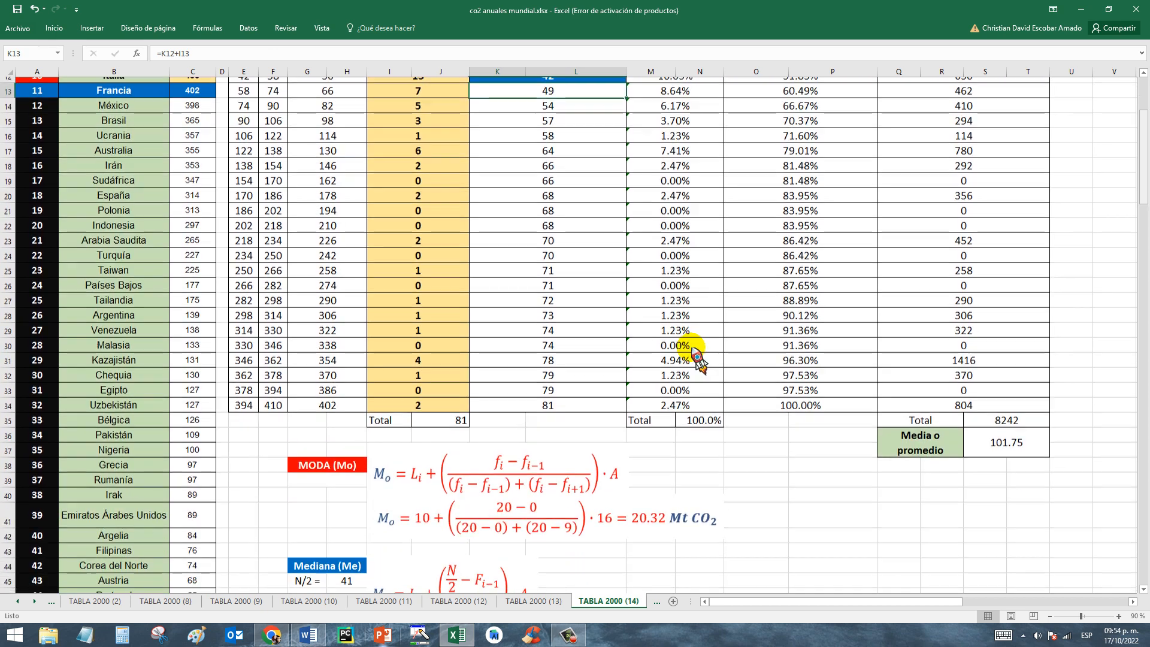
click(339, 575)
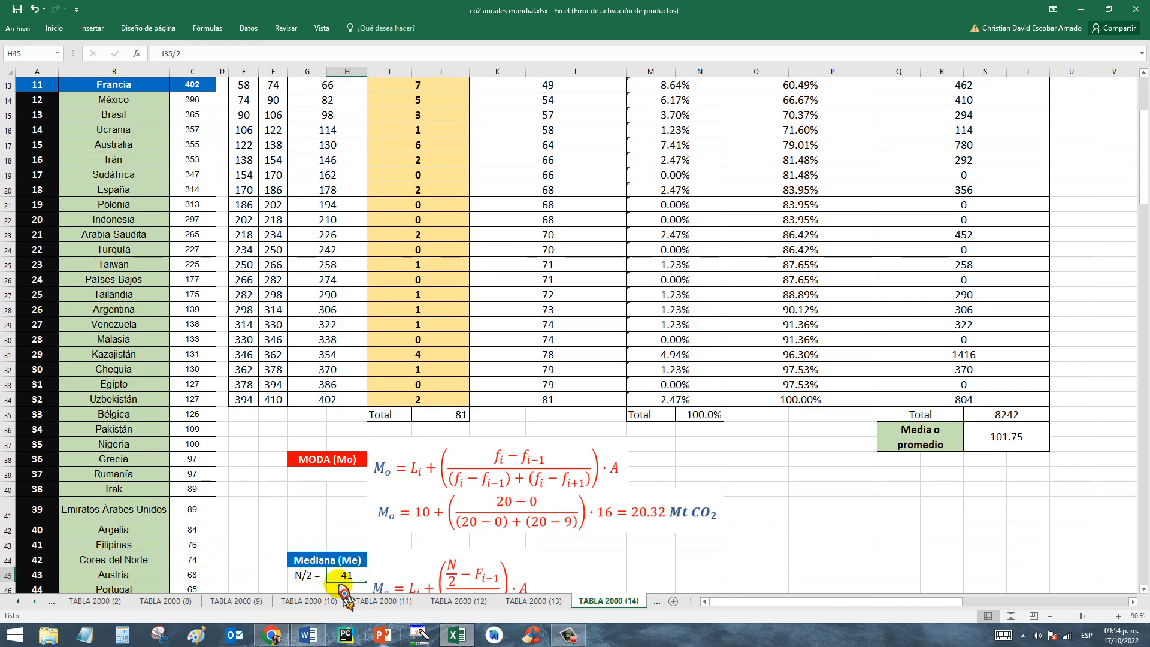
scroll(535, 183, up, 3)
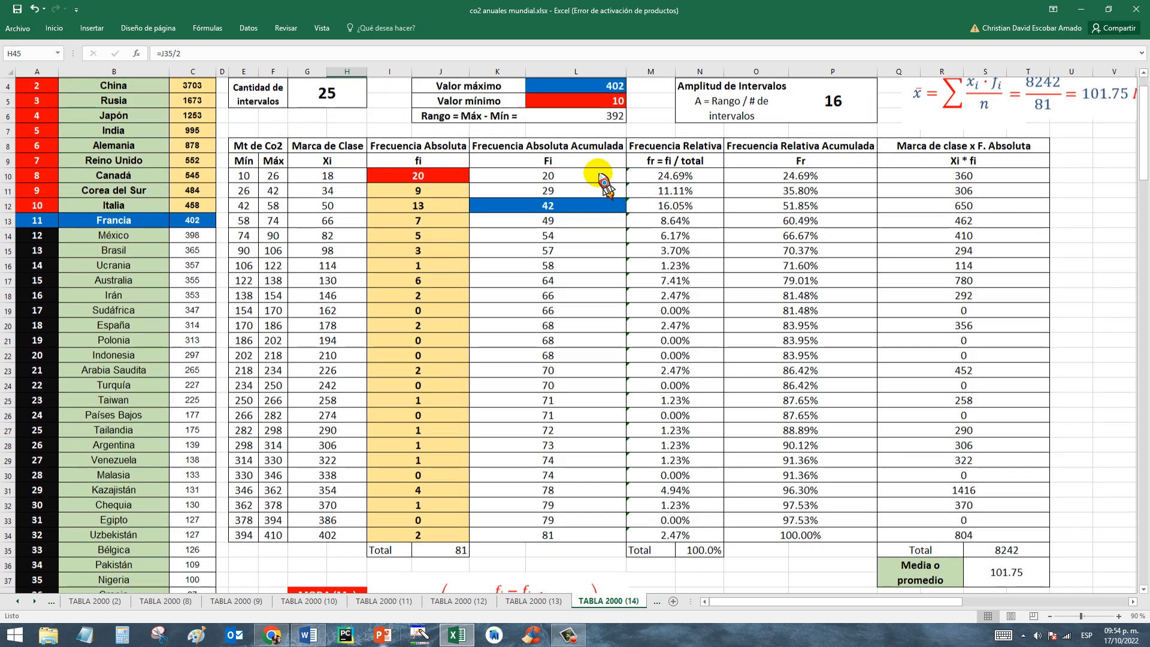
click(535, 180)
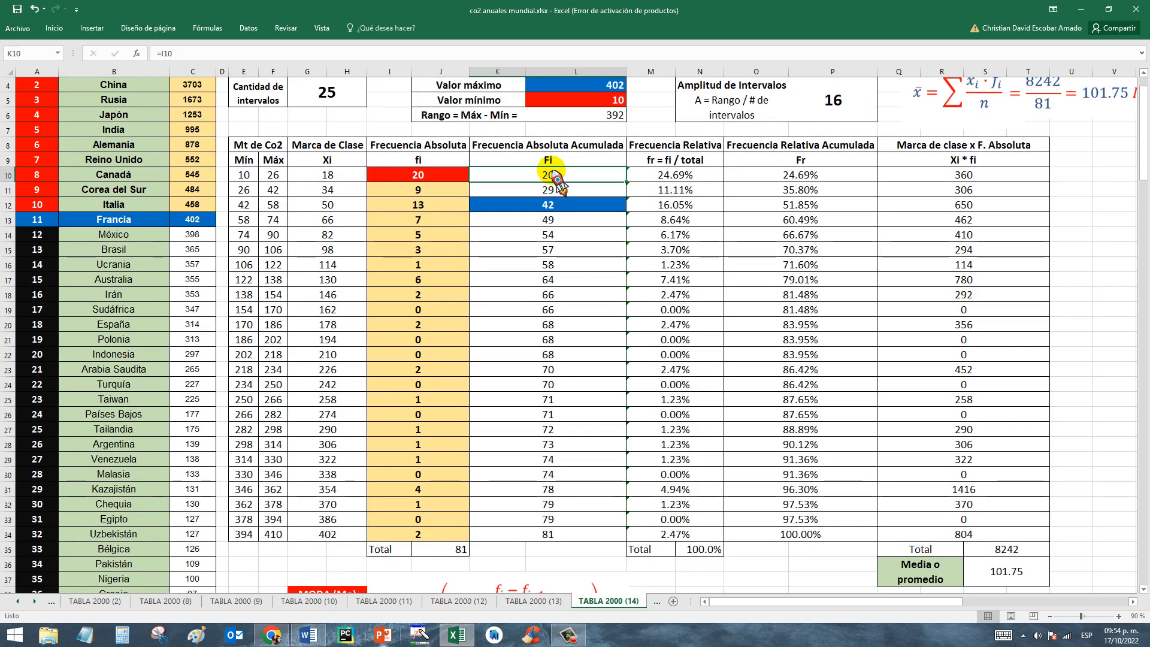
drag(558, 191, 560, 203)
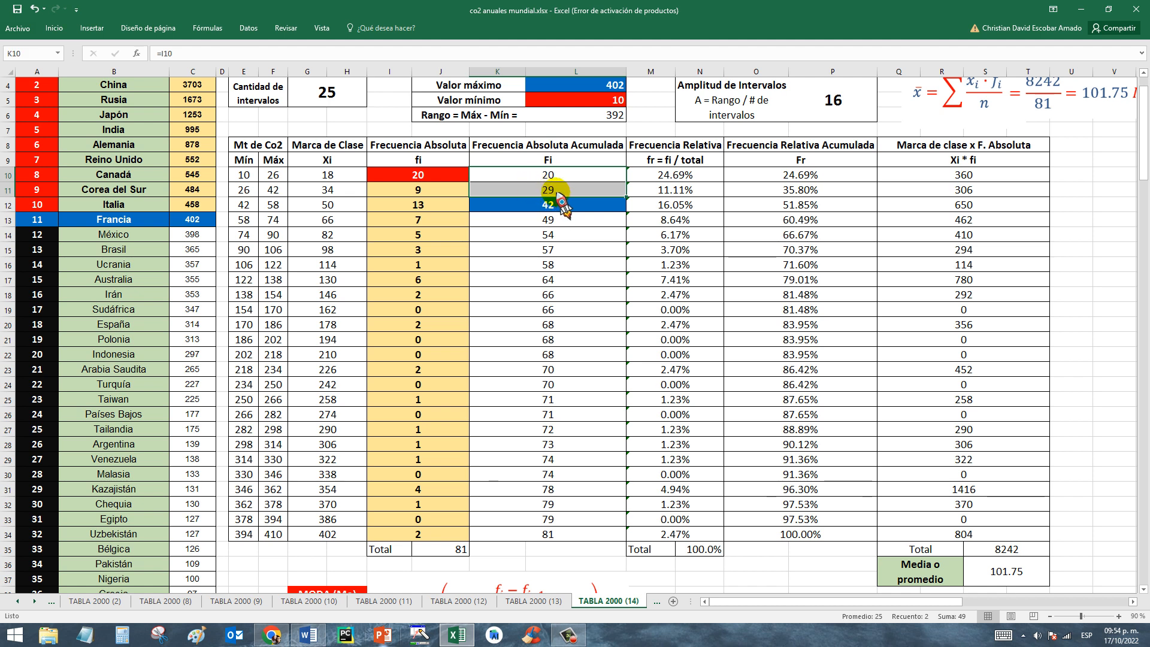
click(563, 203)
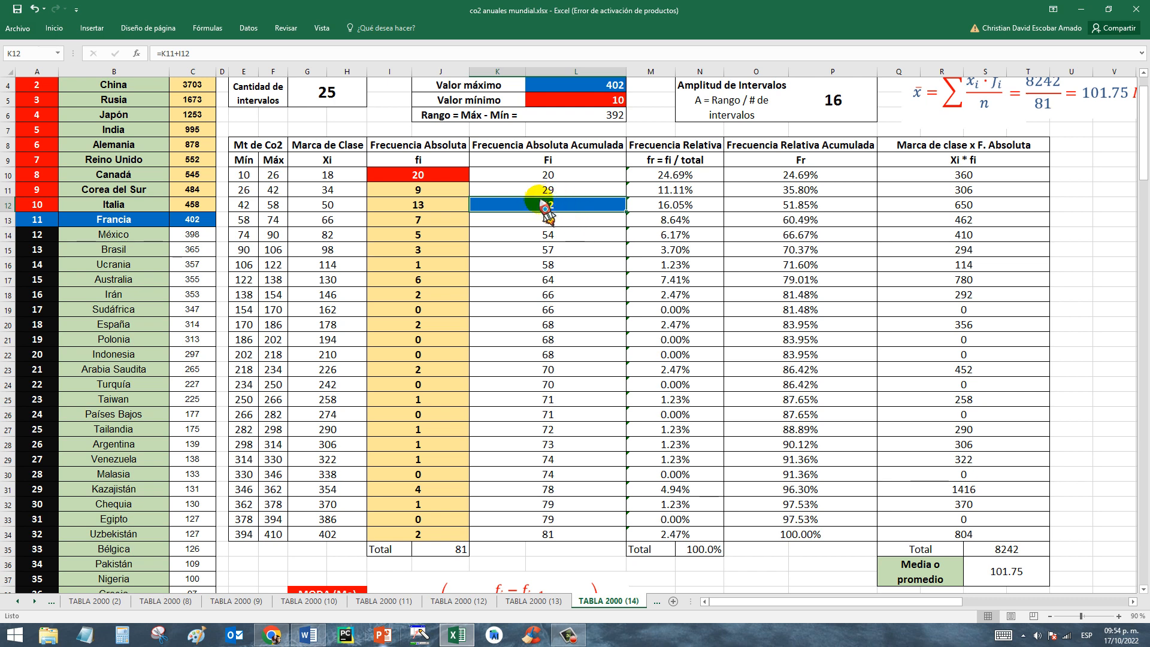
Hide rows 19 to 34 of the frequency table on the TABLA 2000 (14) sheet.
drag(1145, 123, 1145, 145)
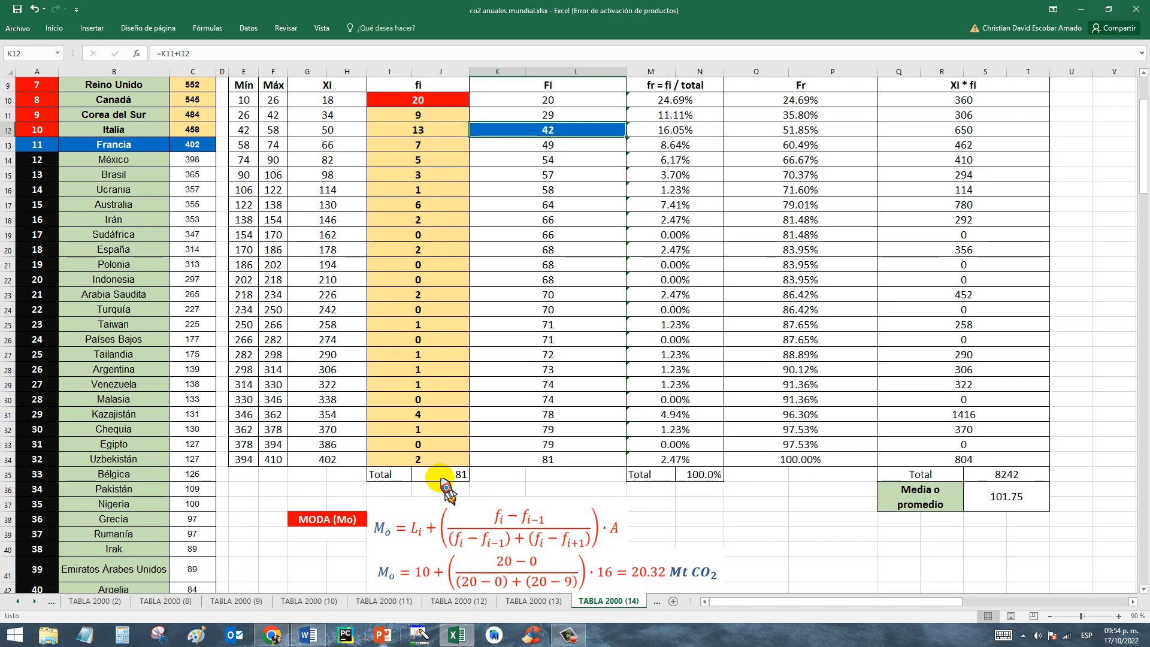
click(299, 163)
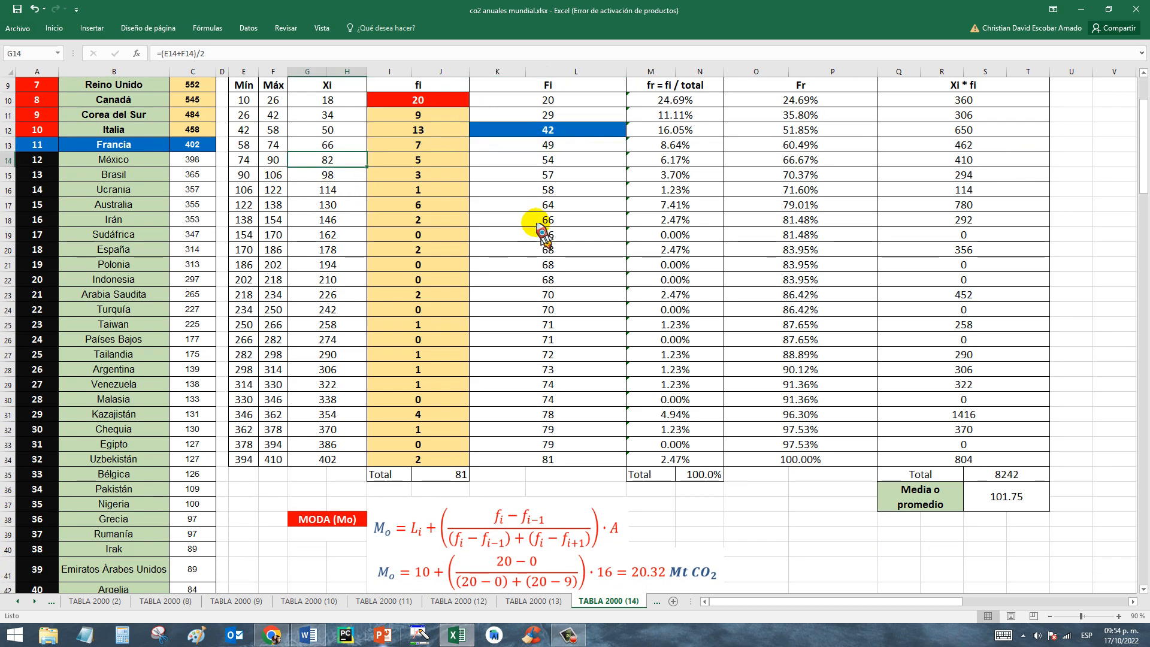
drag(9, 238, 11, 466)
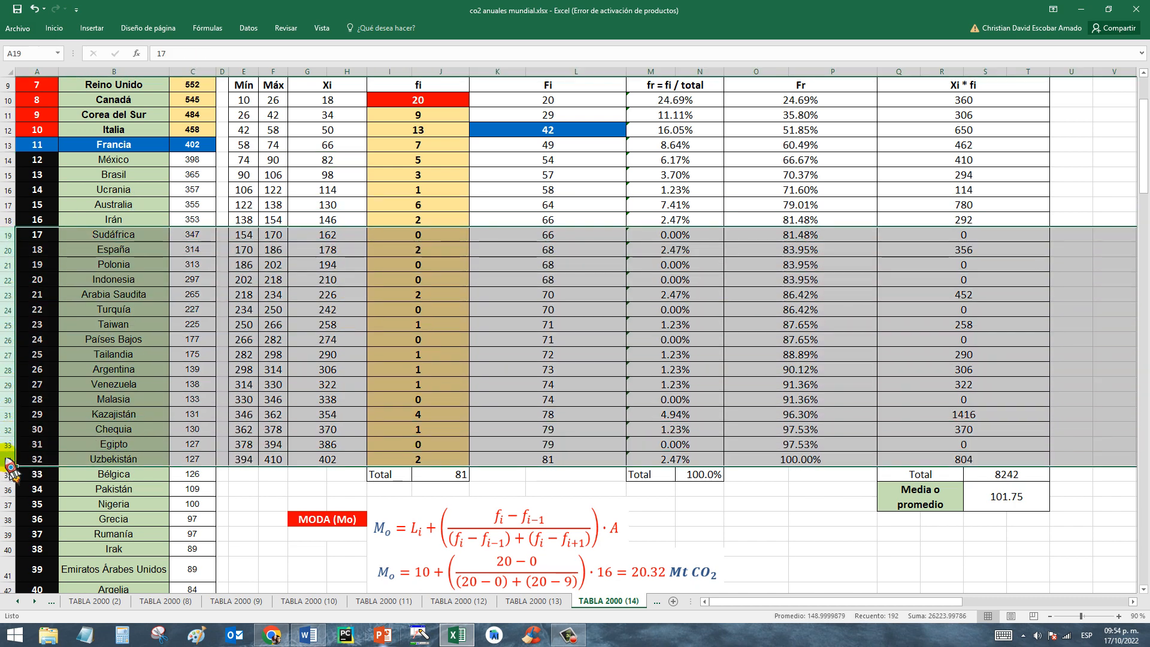
right_click(10, 259)
click(33, 409)
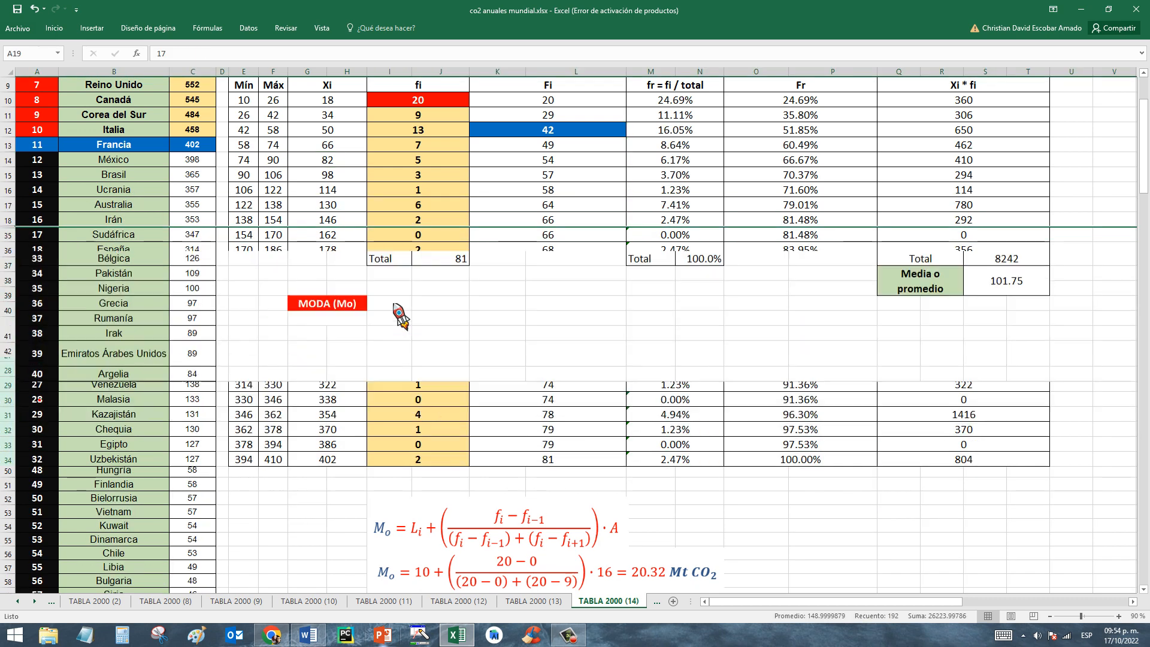
click(831, 279)
Examine the intervals in rows 12 and 13 against the N/2 value in H45 to locate the median class.
drag(1145, 141, 1146, 128)
click(542, 156)
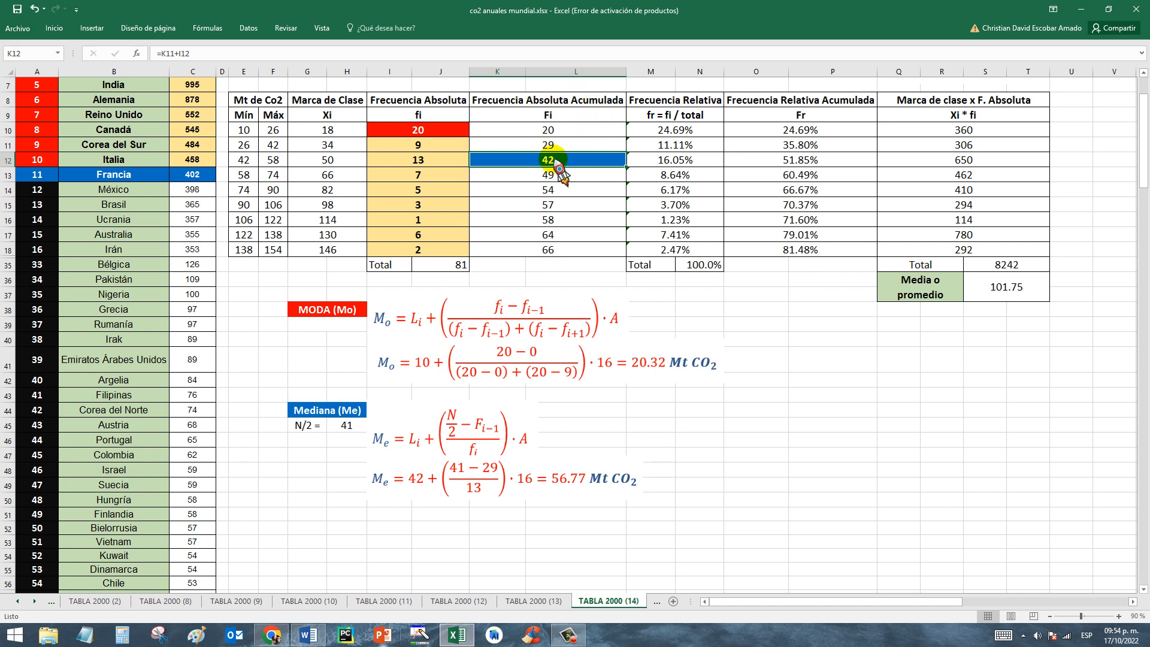
click(352, 426)
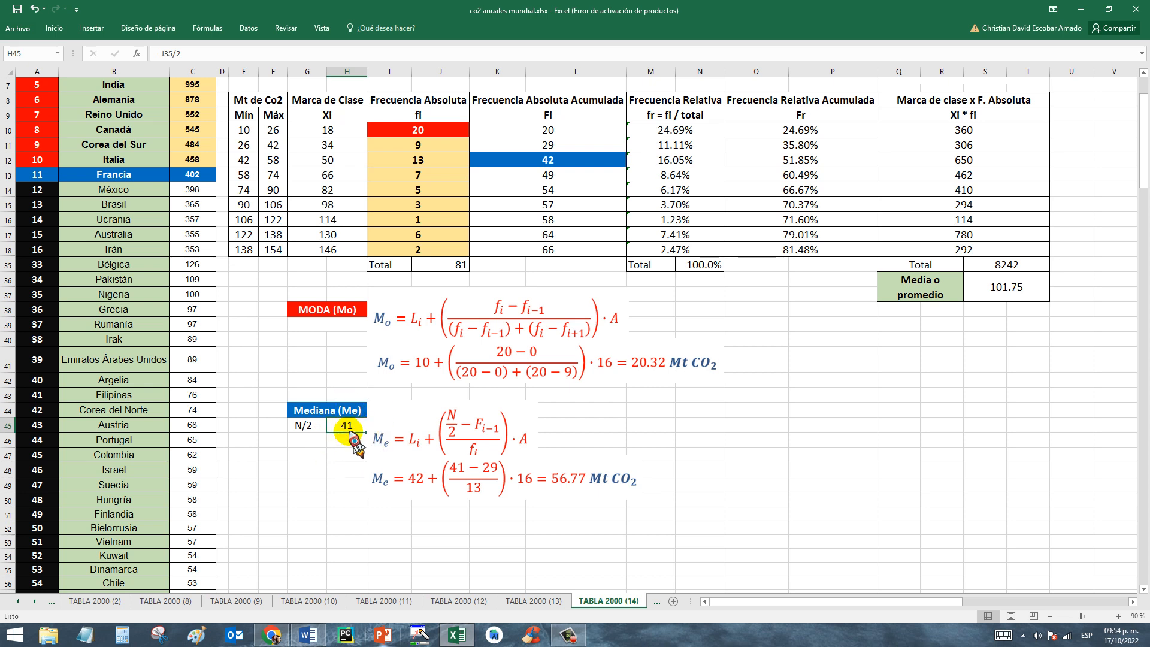
click(531, 162)
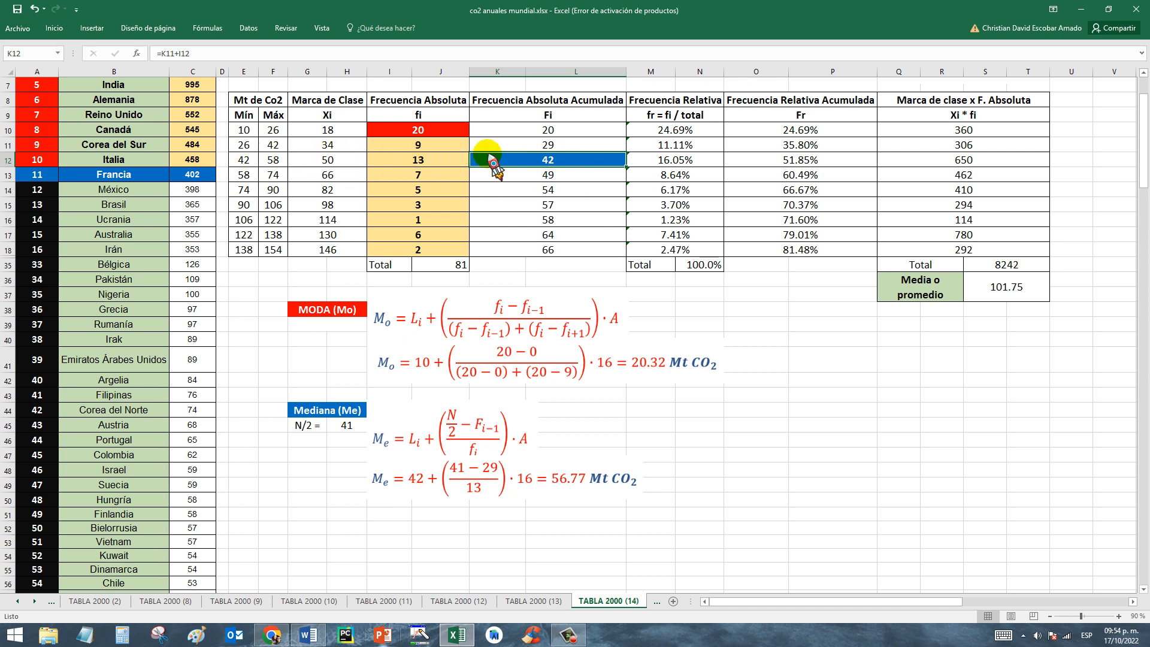
drag(242, 161, 543, 169)
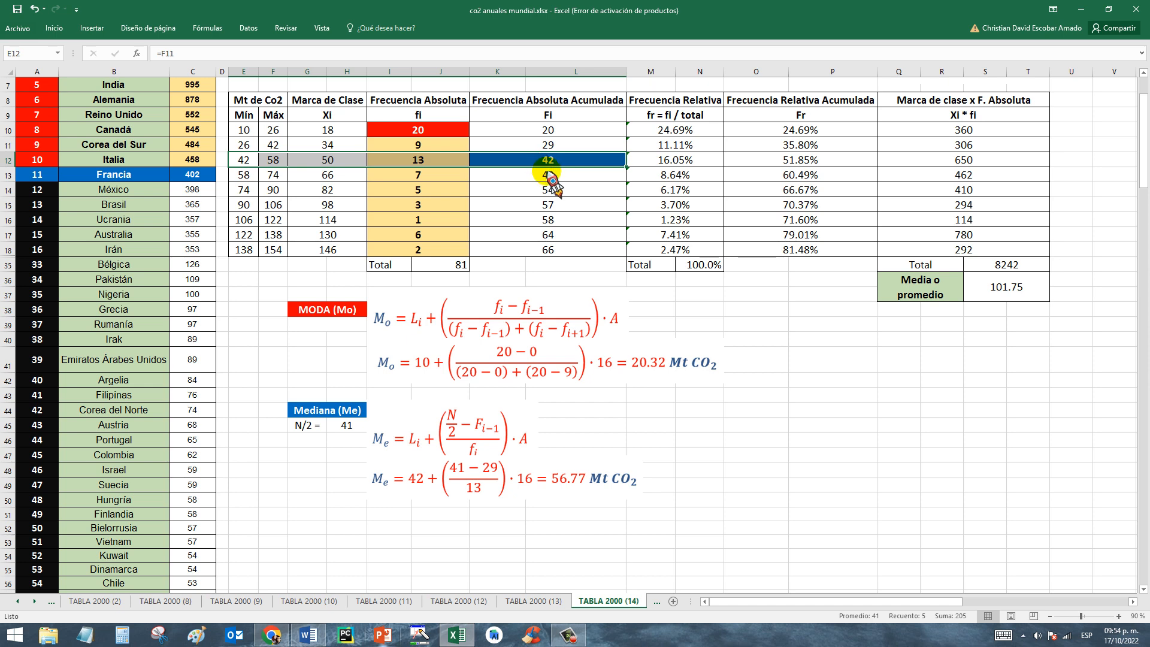
click(546, 180)
drag(244, 174, 560, 178)
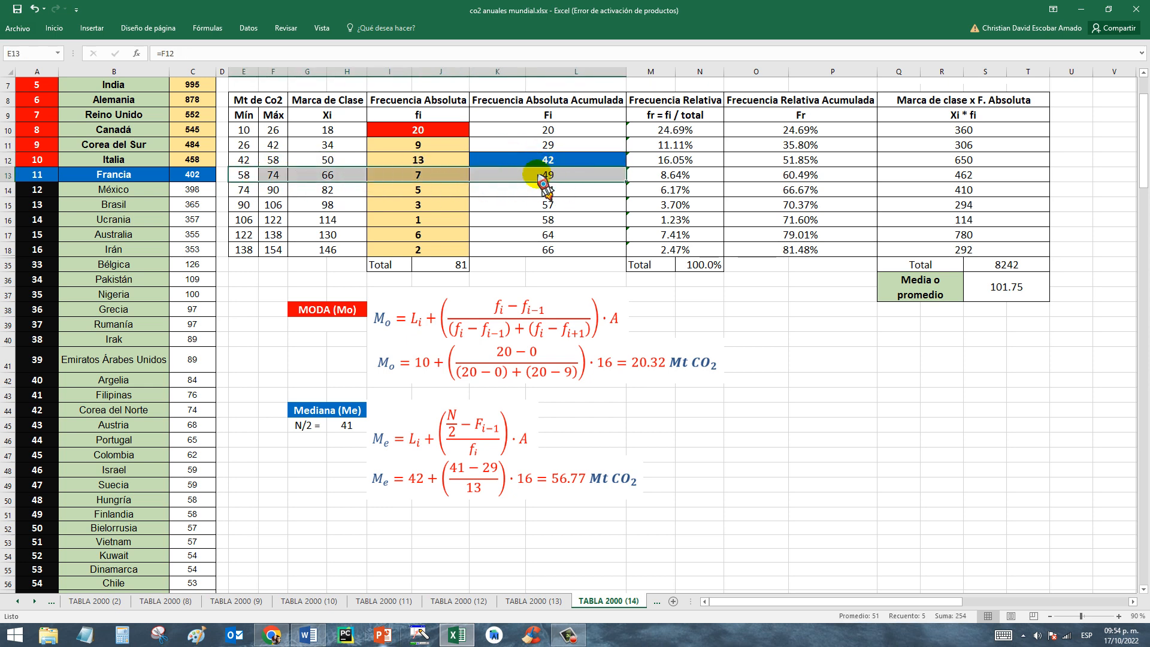
click(347, 425)
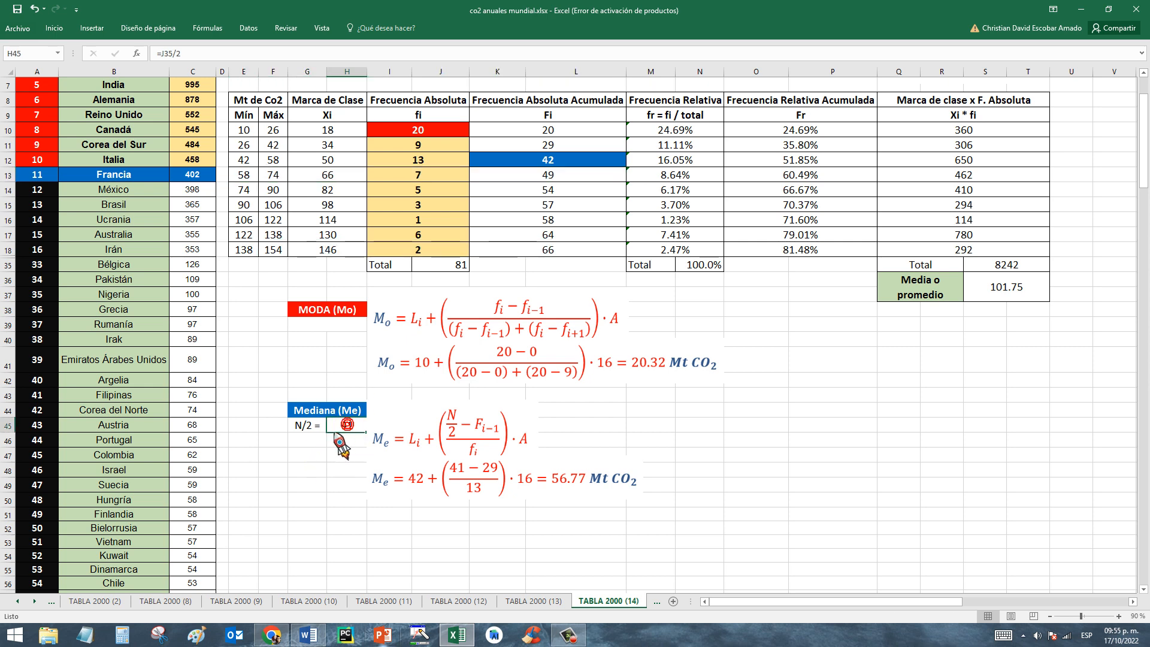
mouse_move(560, 163)
mouse_down()
mouse_move(264, 159)
mouse_move(541, 160)
mouse_up()
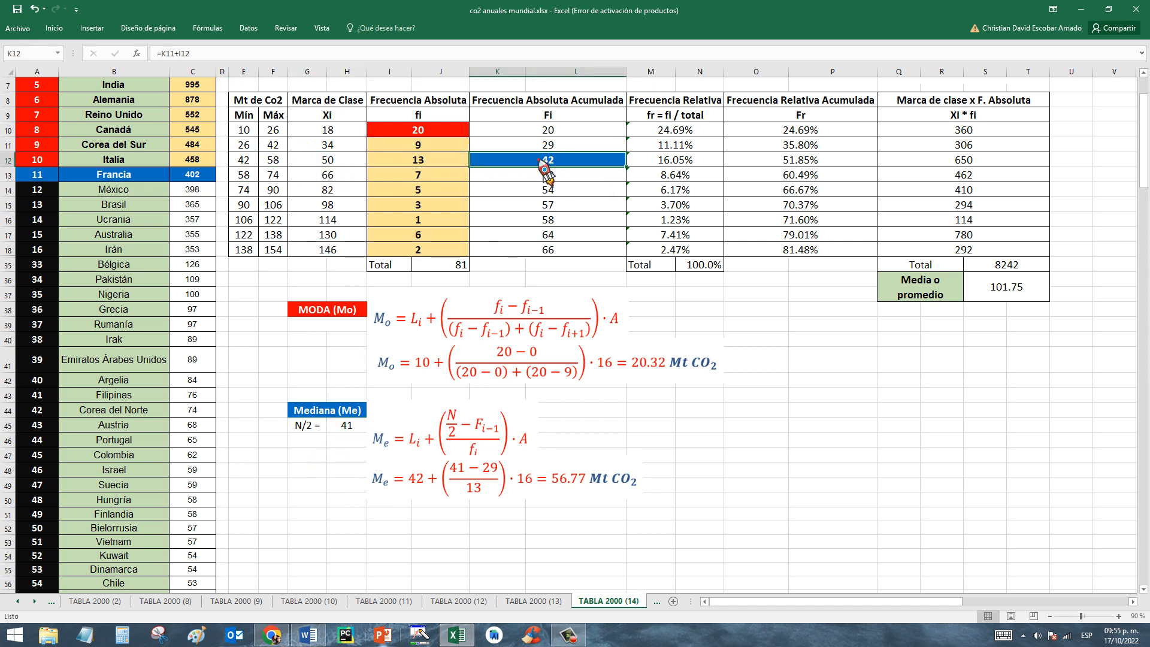
Relate the Mediana (Me) formula terms to the median class in row 12 and the preceding cumulative frequency in K11.
drag(244, 161, 541, 174)
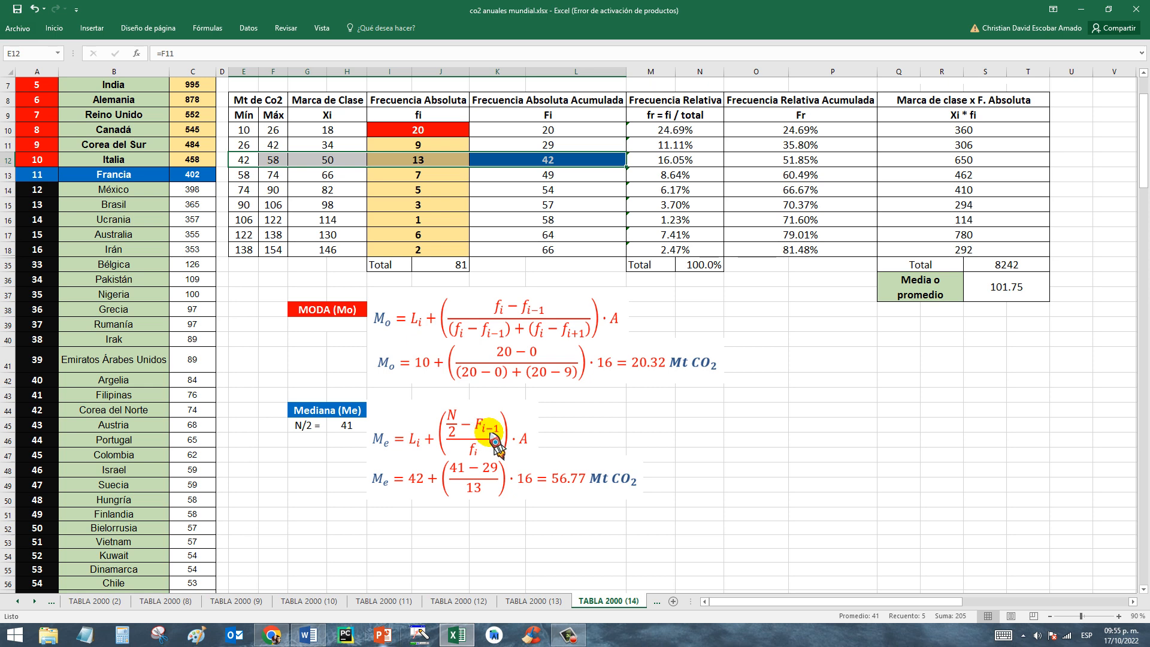
click(548, 160)
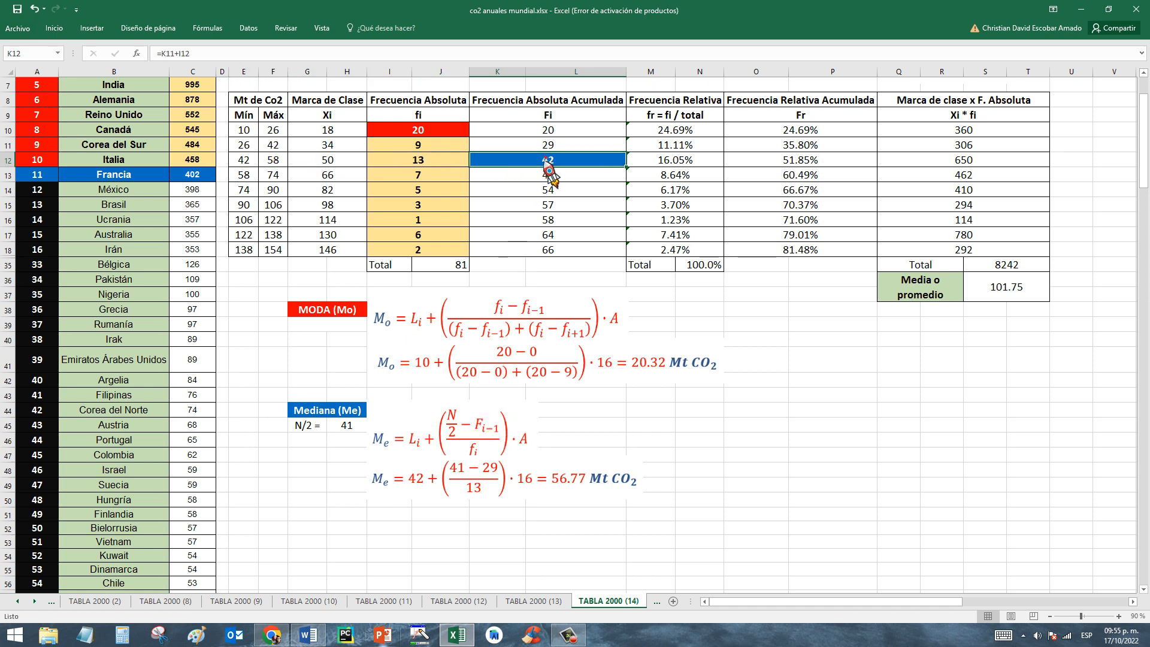
click(533, 145)
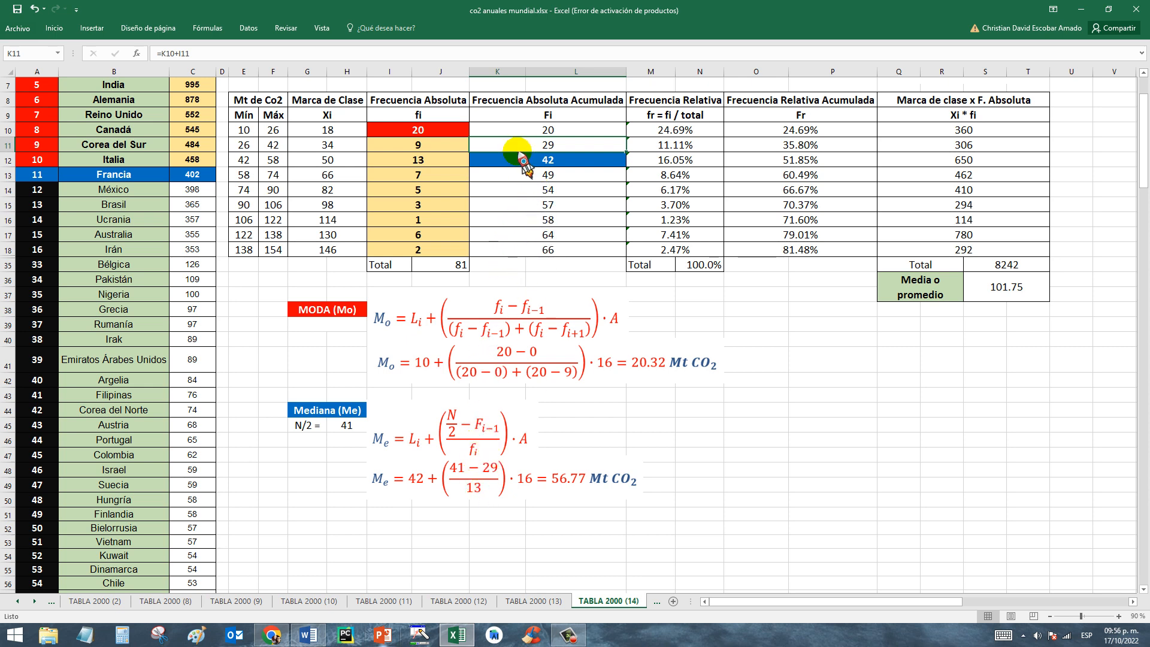
click(244, 160)
drag(286, 161, 711, 160)
click(415, 160)
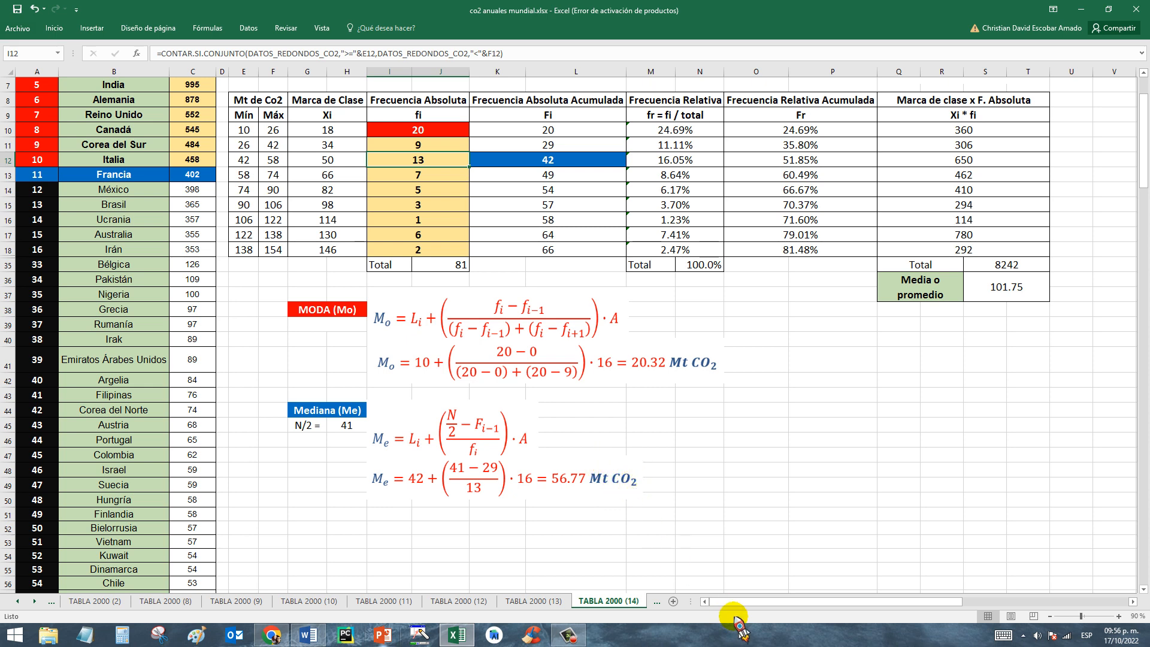
Review the Mediana (Me) block with its N/2 calculation and the absolute frequency total in J35.
click(333, 411)
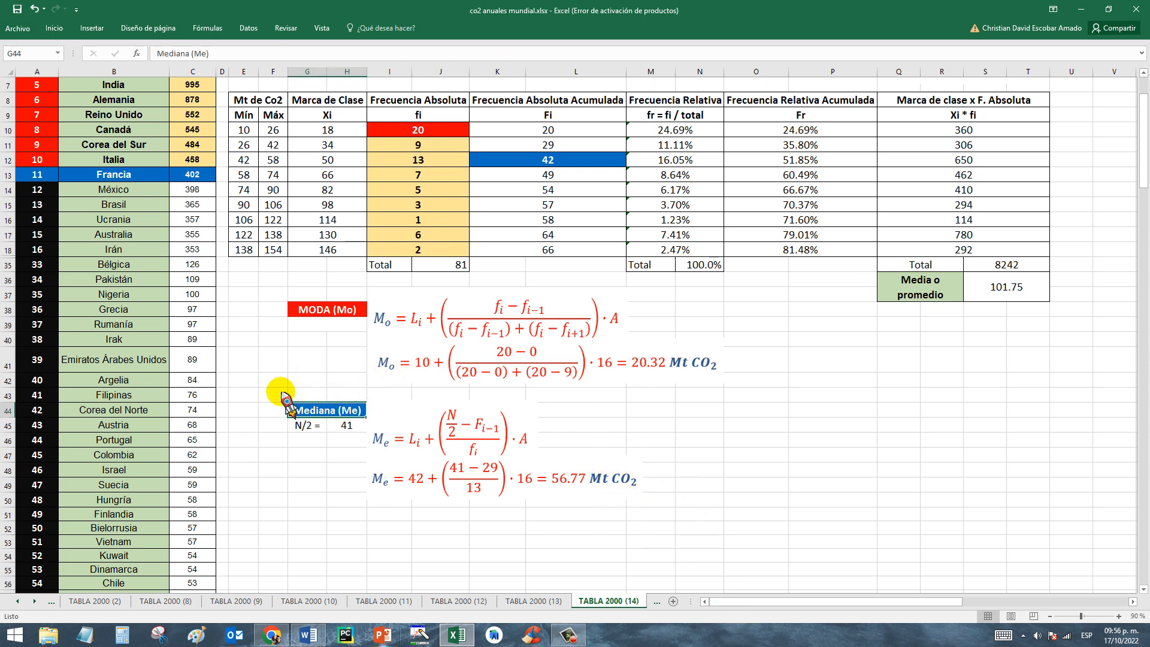
drag(274, 393, 335, 456)
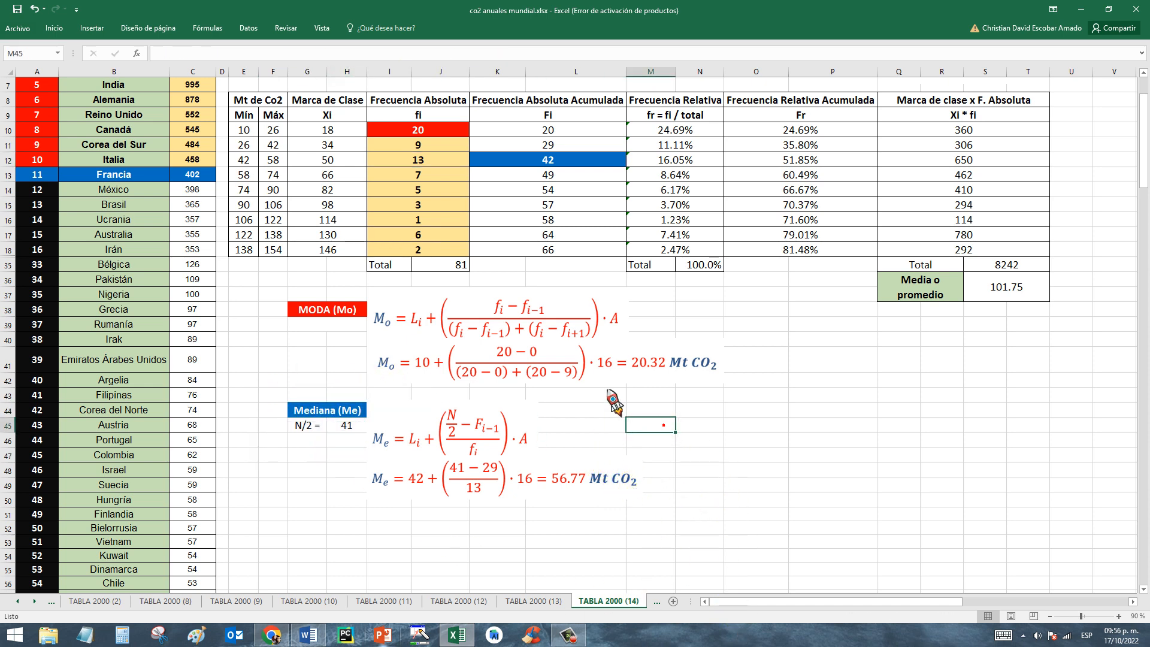
click(461, 266)
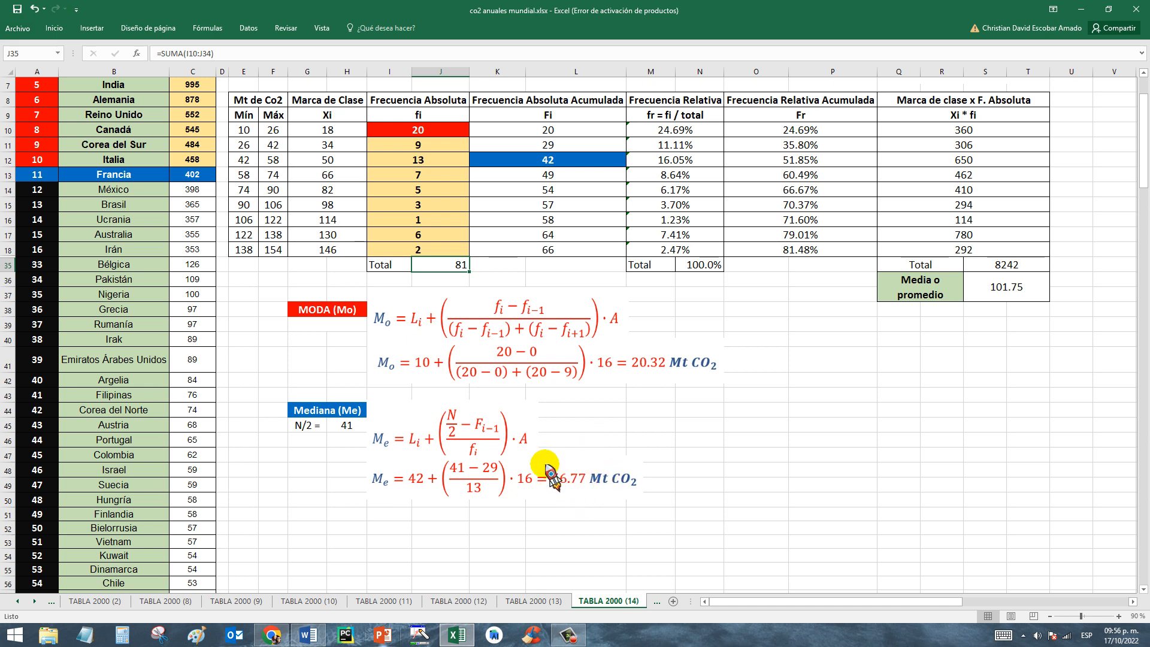
drag(273, 394, 353, 443)
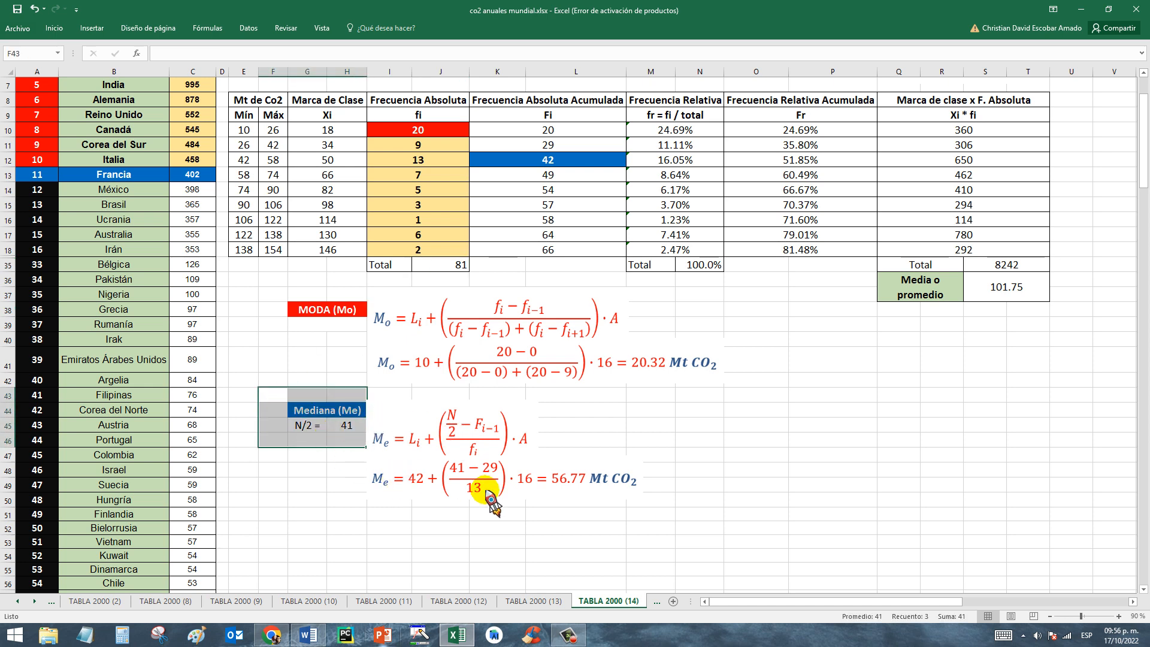
click(455, 265)
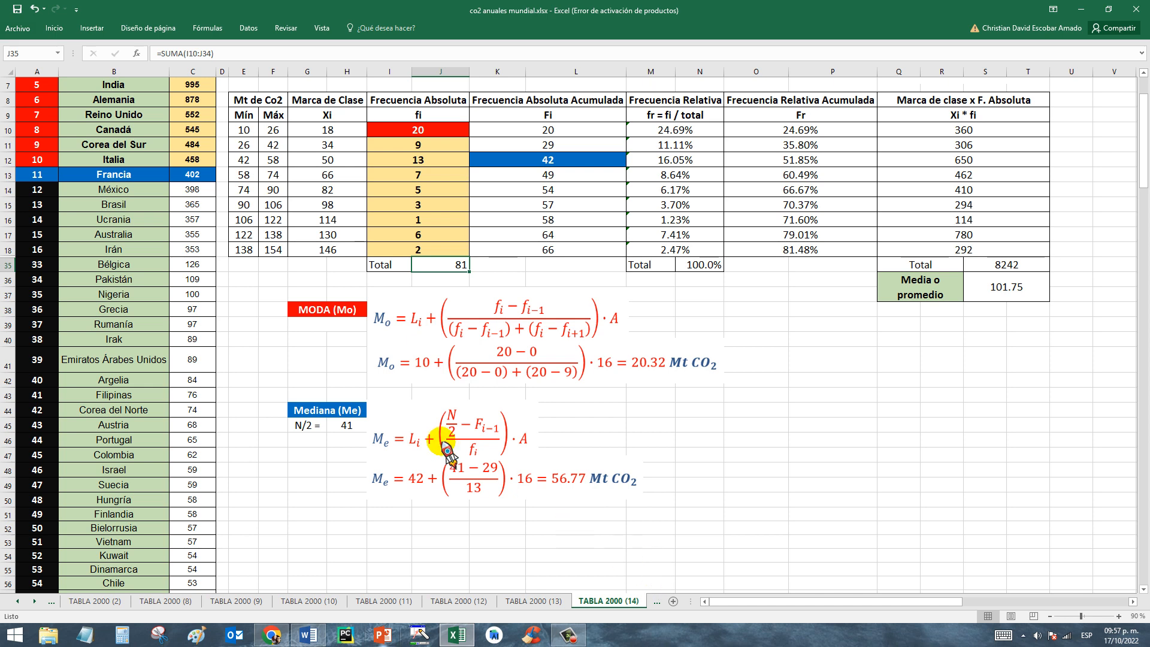
scroll(1104, 174, up, 2)
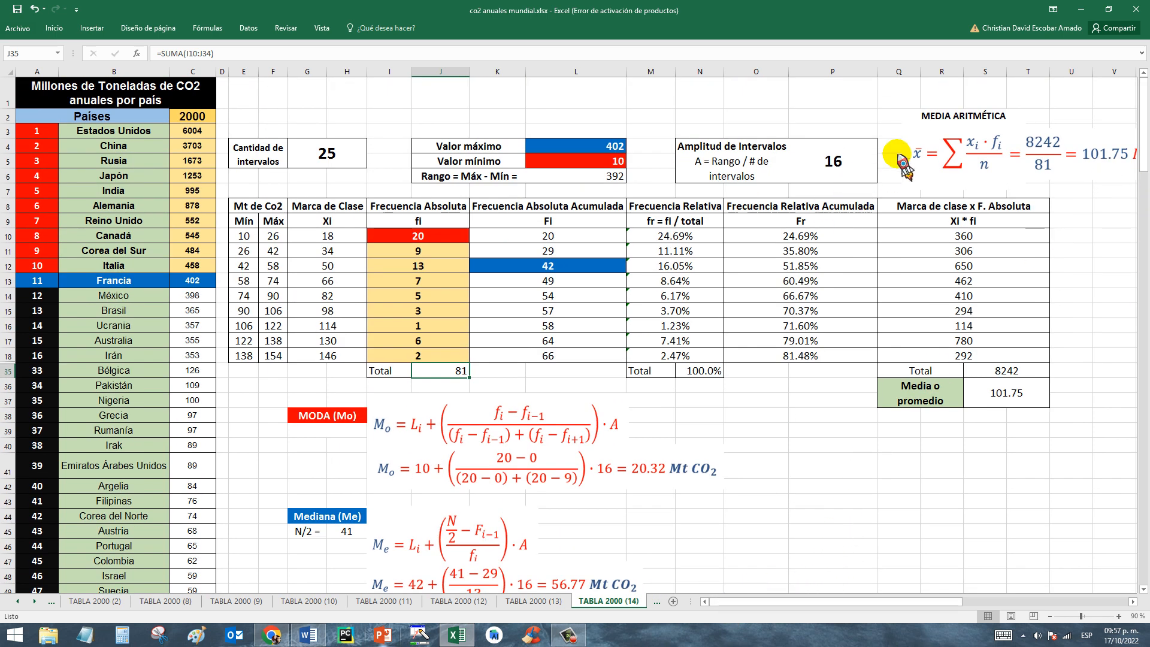
Open the TABLA 2000 (15) sheet and examine the colour-highlighted cumulative absolute frequencies in K11, K12 and K17.
click(657, 603)
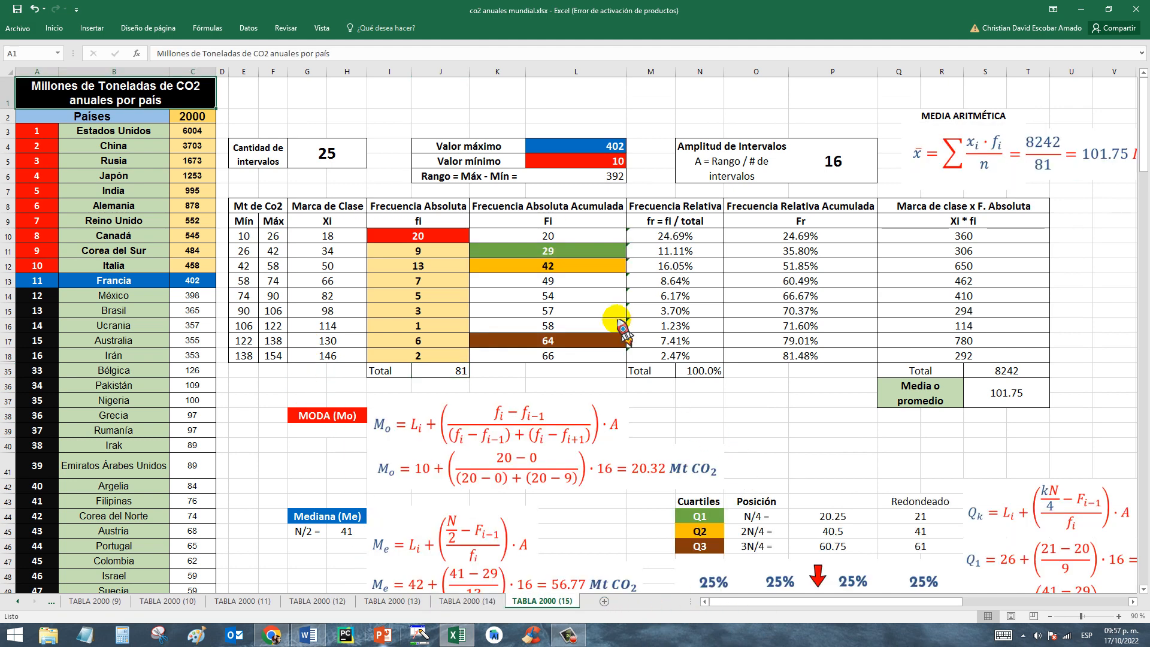
drag(552, 253, 559, 337)
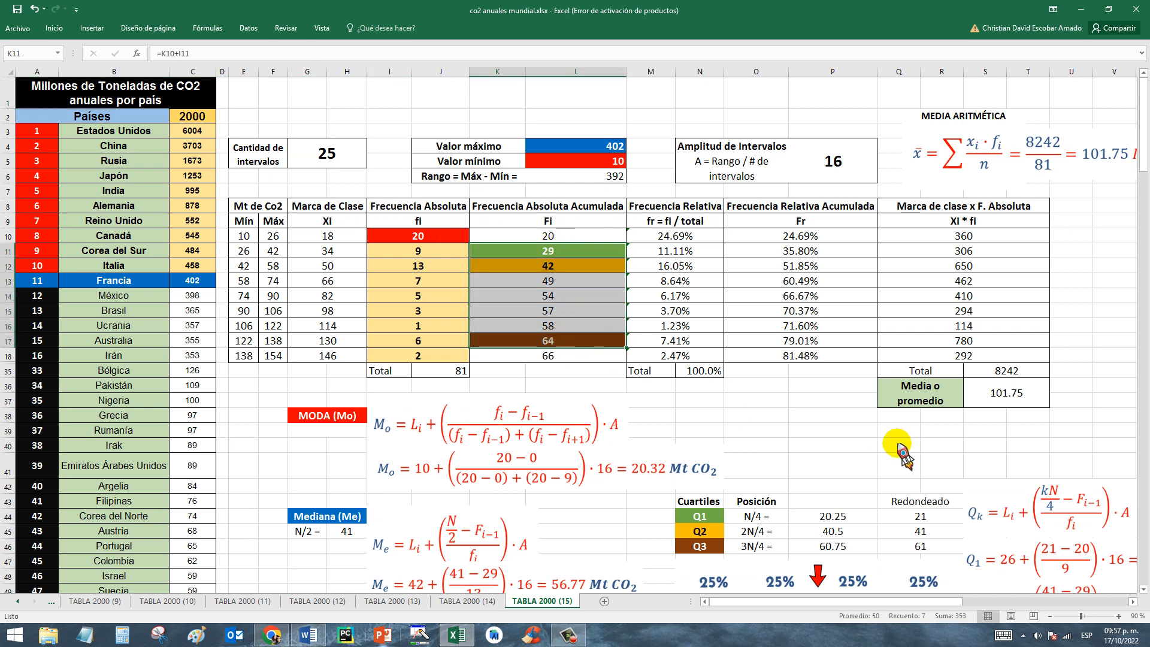
click(733, 448)
click(576, 246)
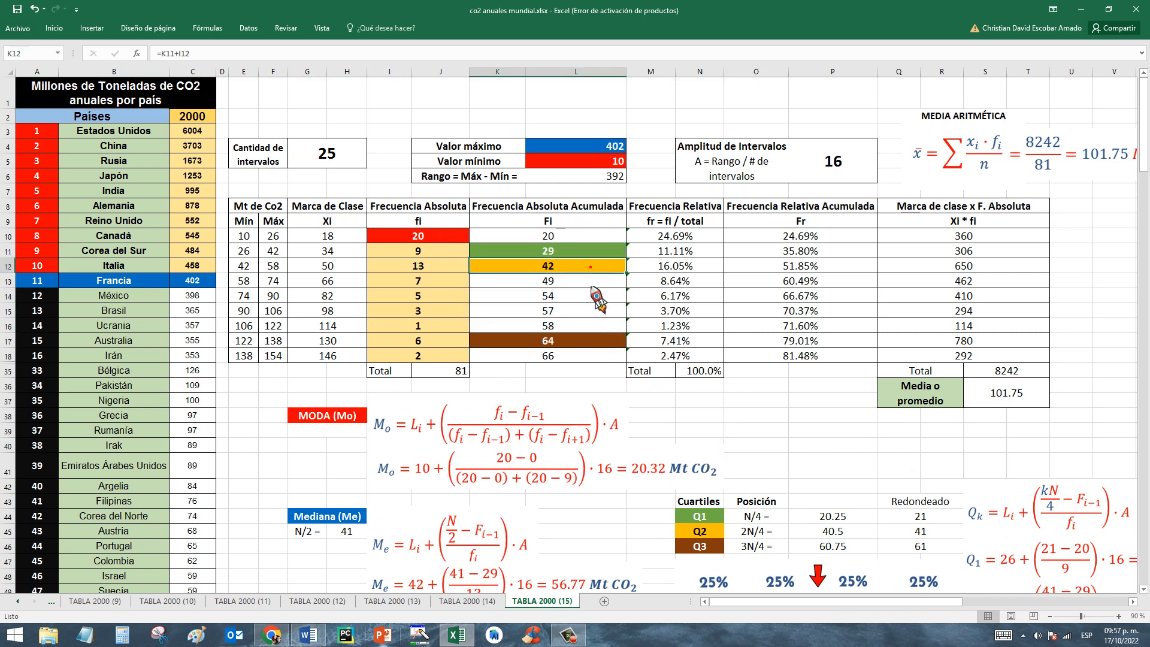
click(590, 341)
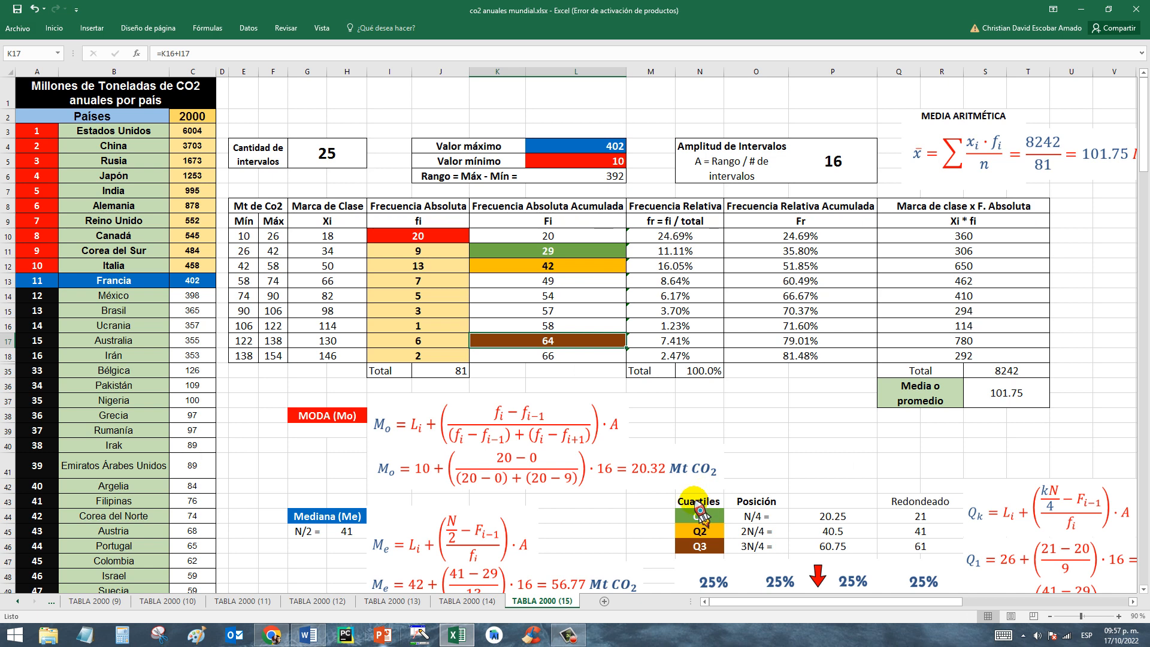
Examine the Cuartiles table for Q1 to Q3 and the quartile diagram below it.
drag(695, 501, 700, 546)
click(861, 465)
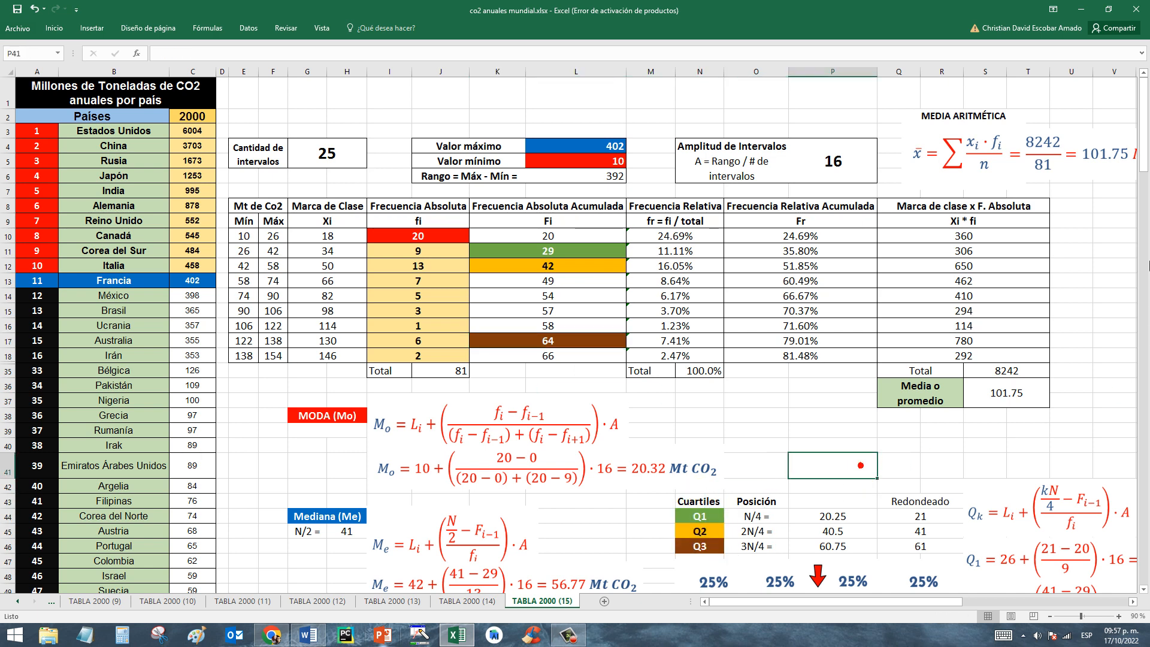
drag(1143, 141, 1144, 176)
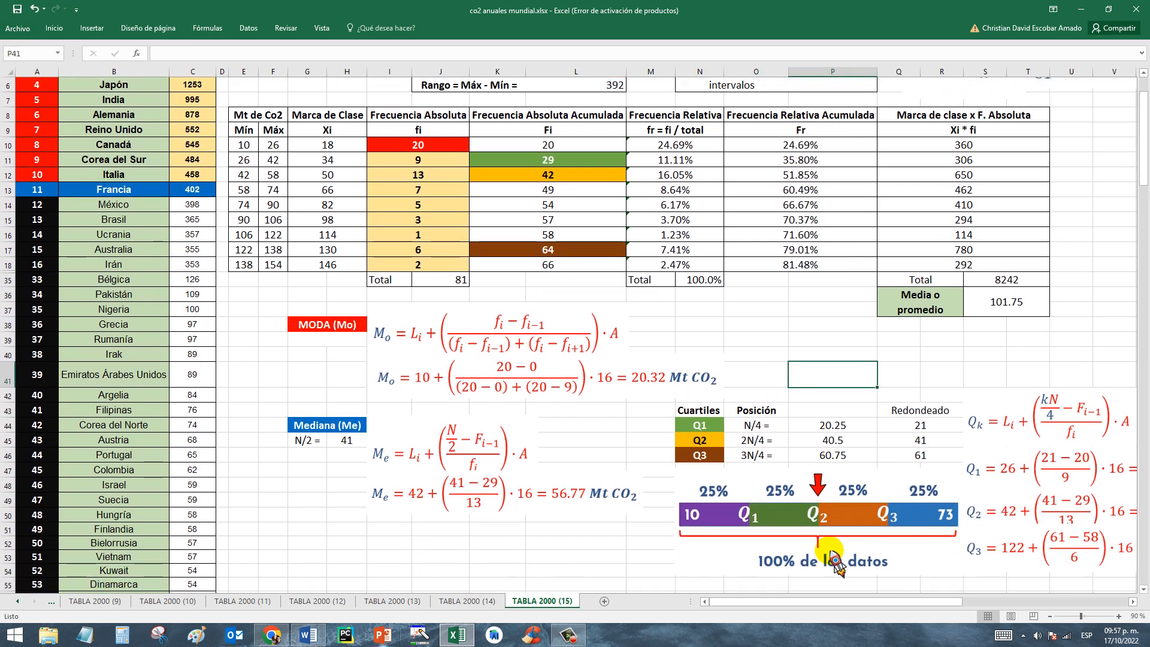
click(719, 521)
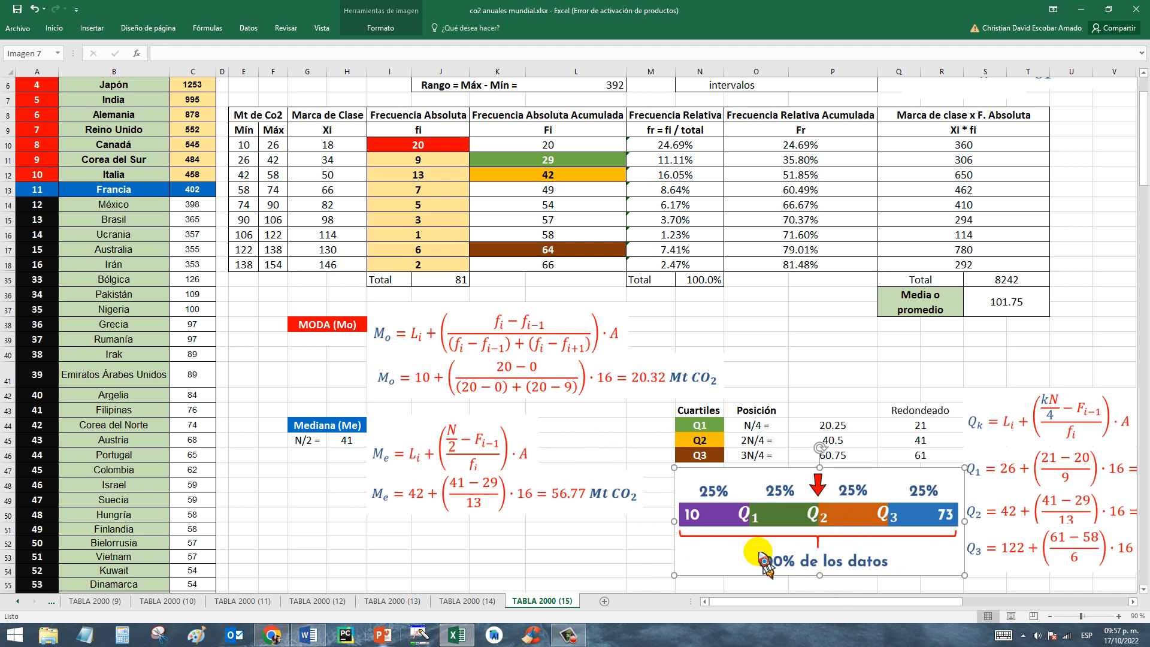
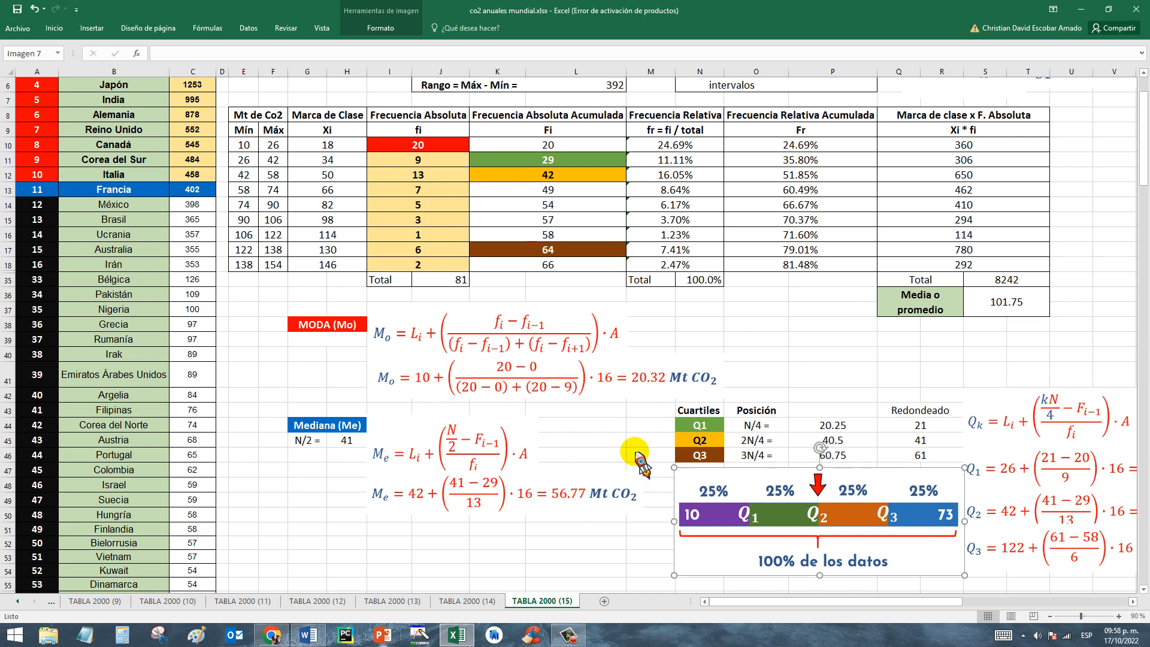
Review the Cuartiles labels and examine the N/4 position of Q1 with its calculation in P44 and its rounded value.
click(761, 415)
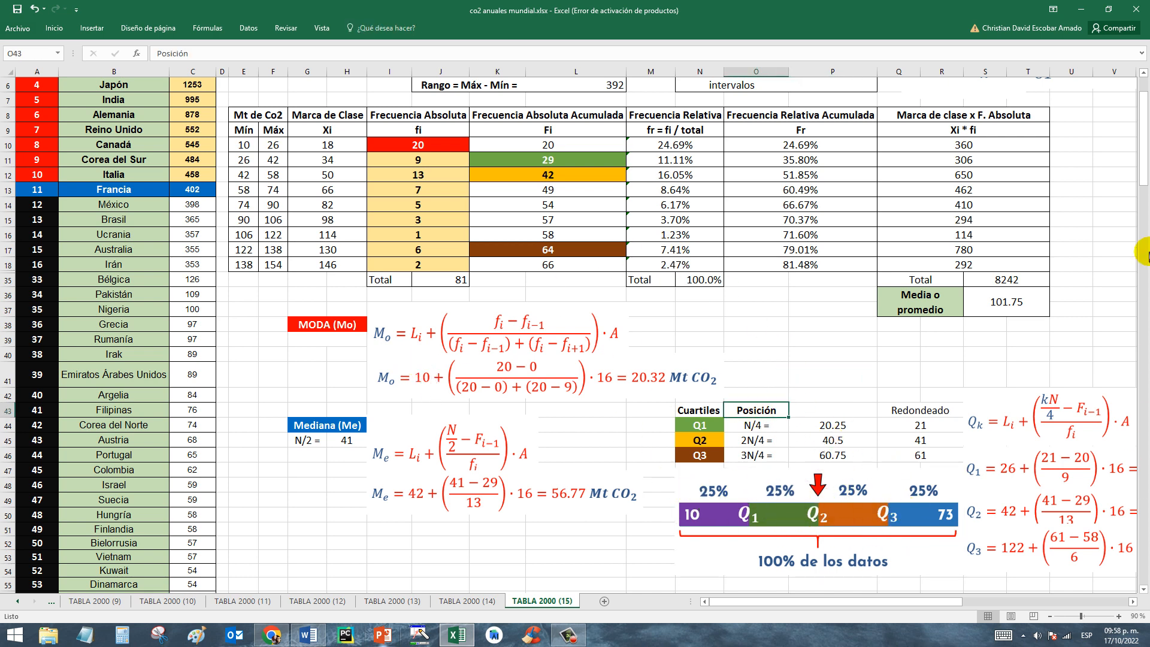
scroll(1141, 158, up, 2)
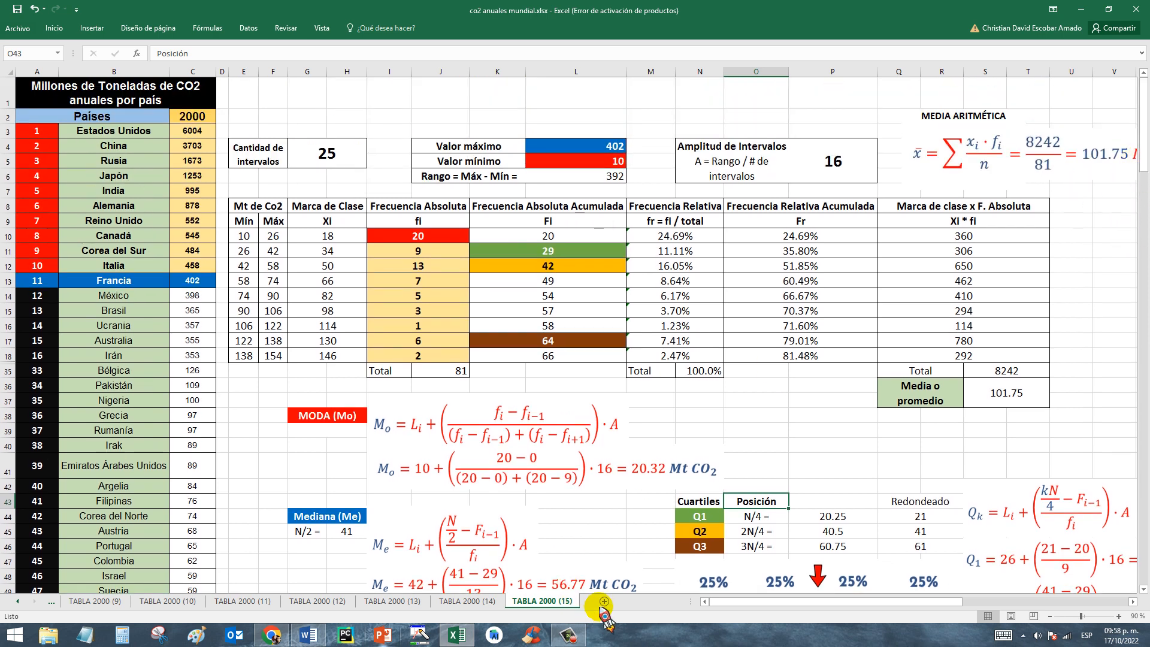
drag(699, 517, 692, 551)
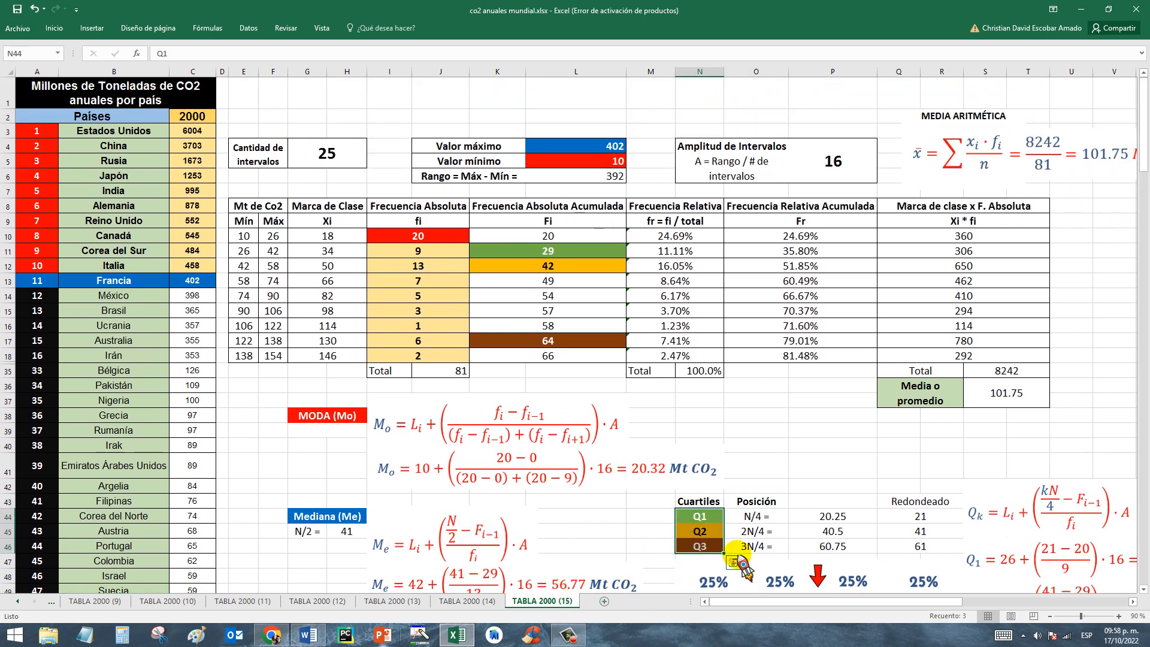
click(757, 501)
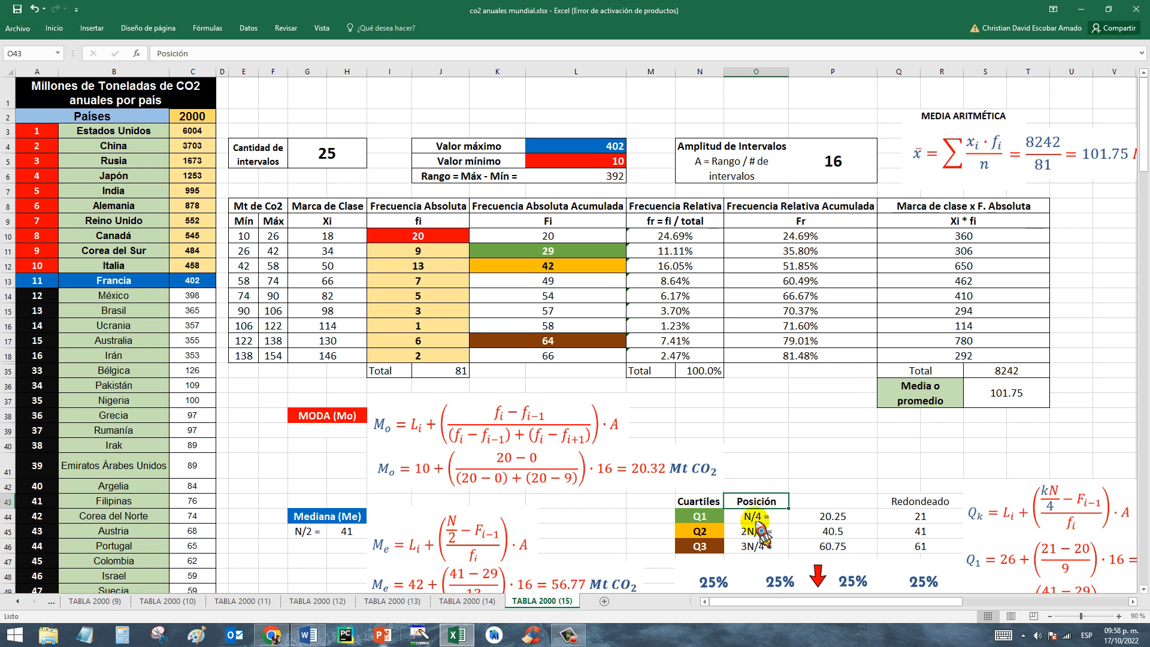
click(697, 514)
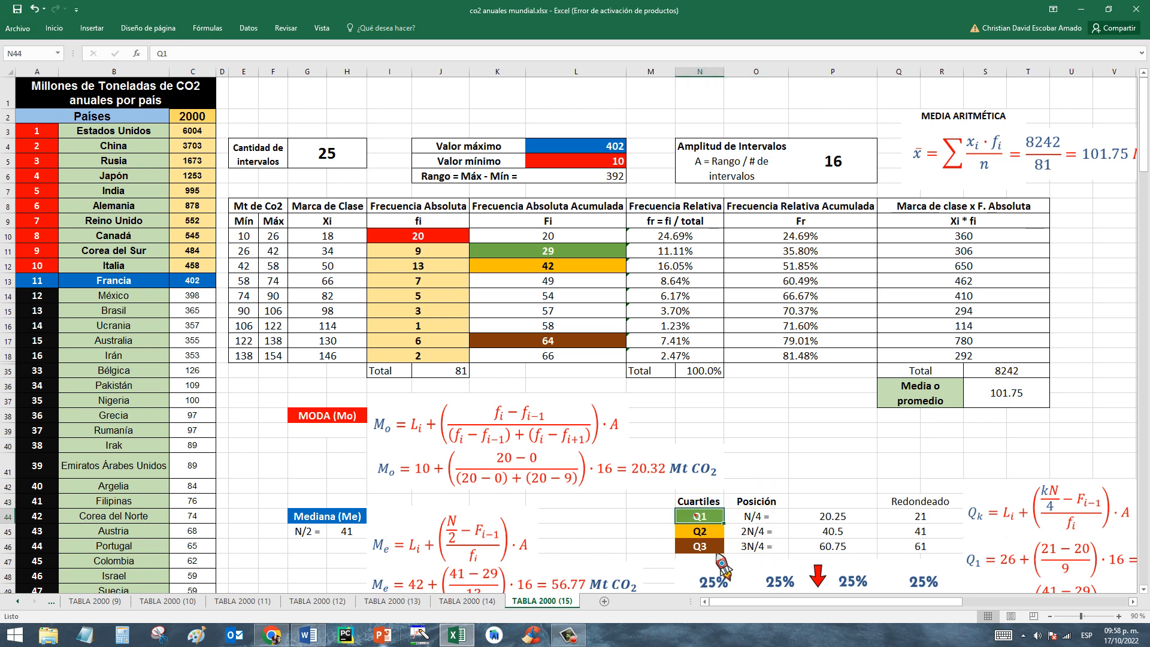
click(753, 518)
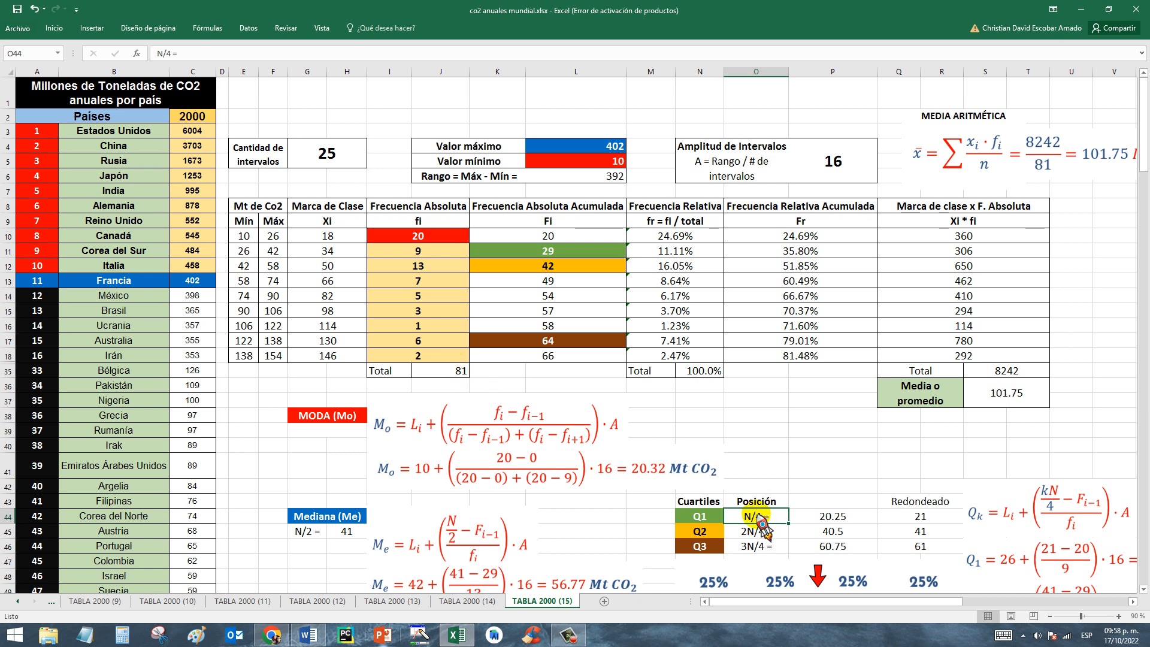
click(837, 518)
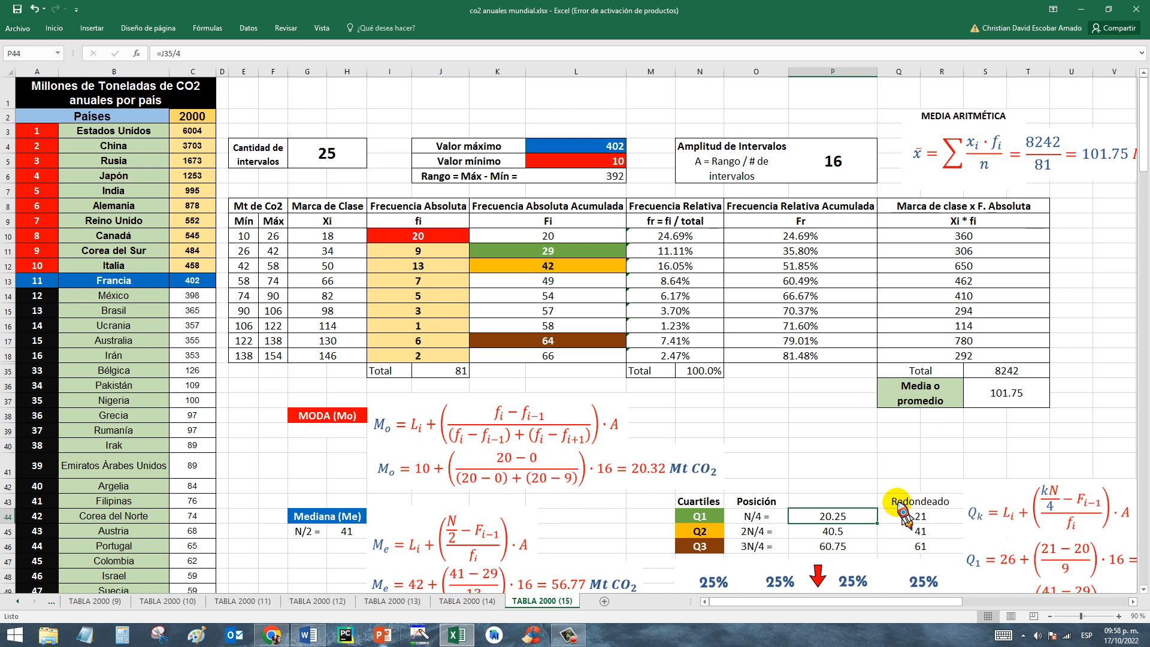
click(917, 518)
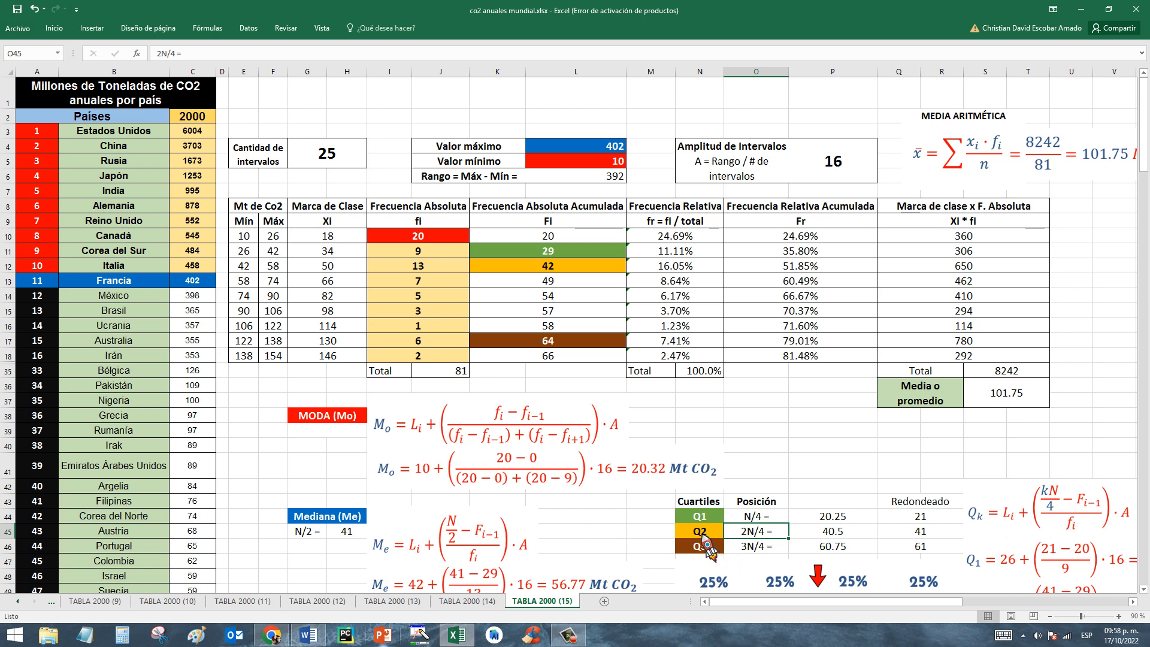
Examine the 2N/4 and 3N/4 position calculations for Q2 and Q3 together with the Redondeado column in Q43:Q46.
click(701, 532)
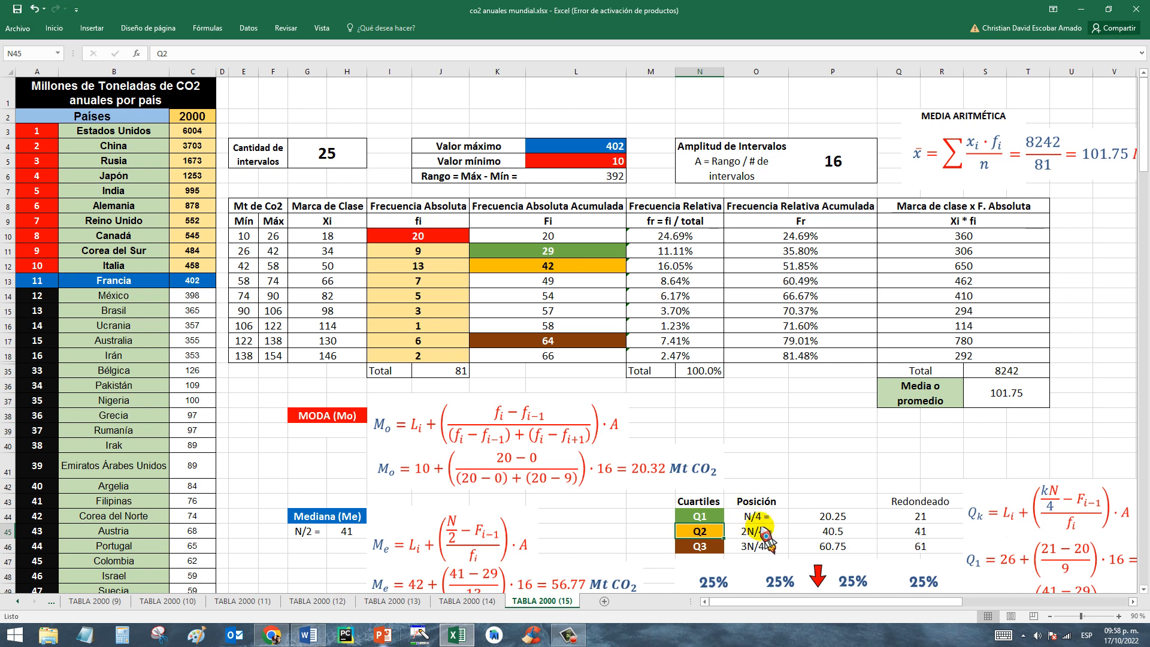
click(849, 534)
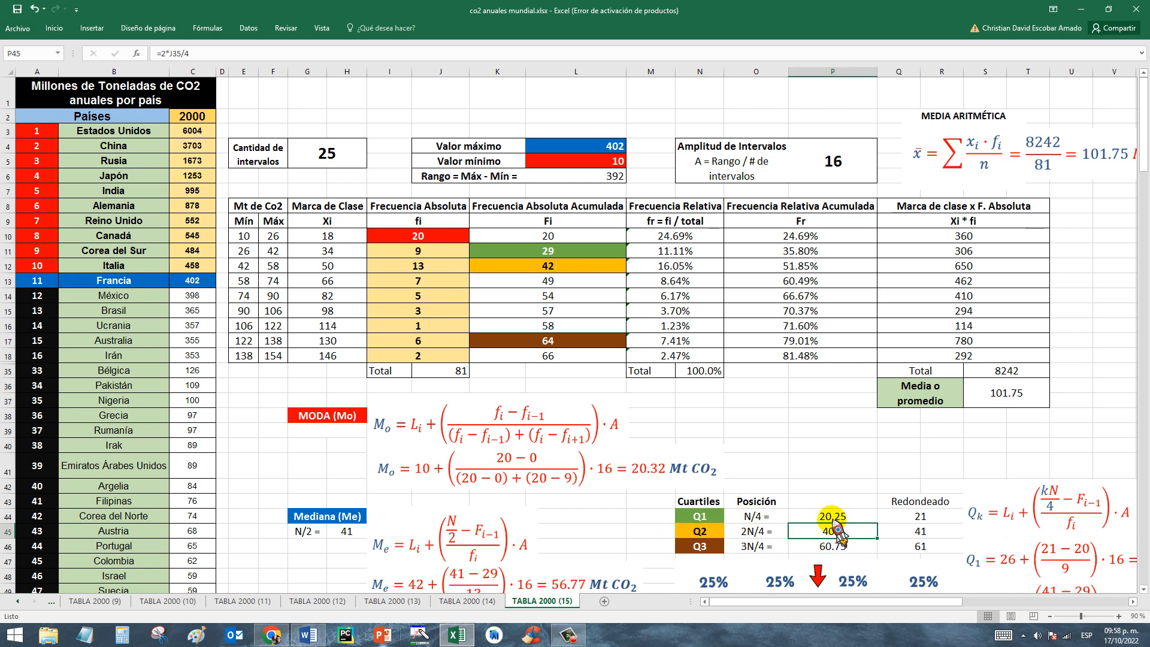
click(932, 543)
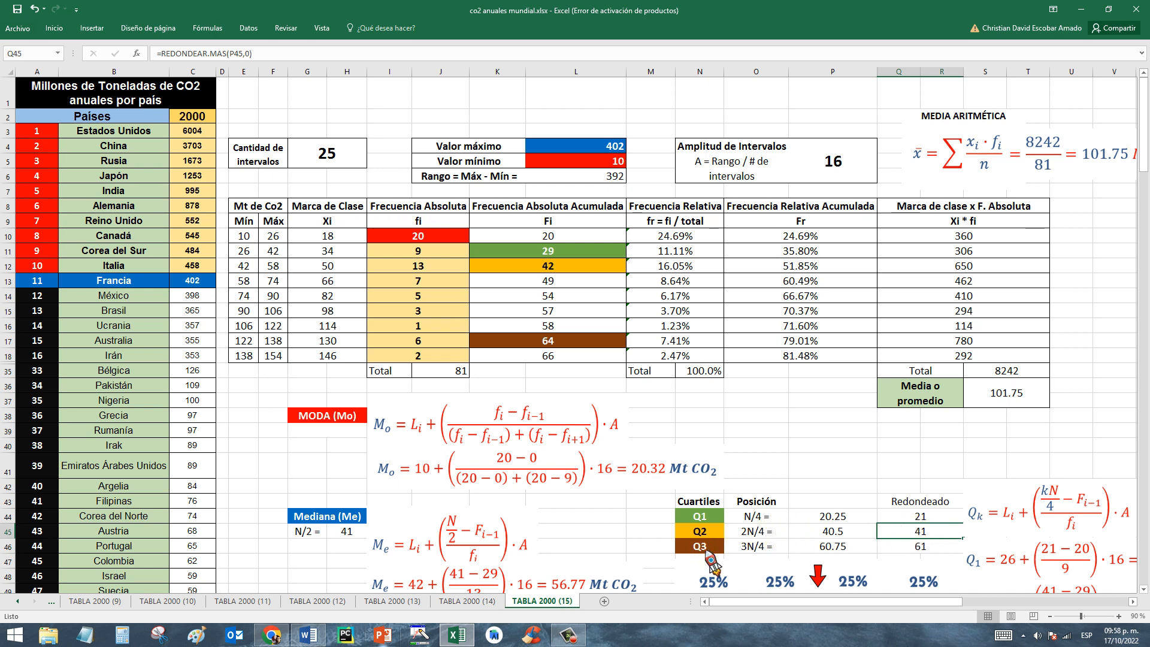
click(702, 547)
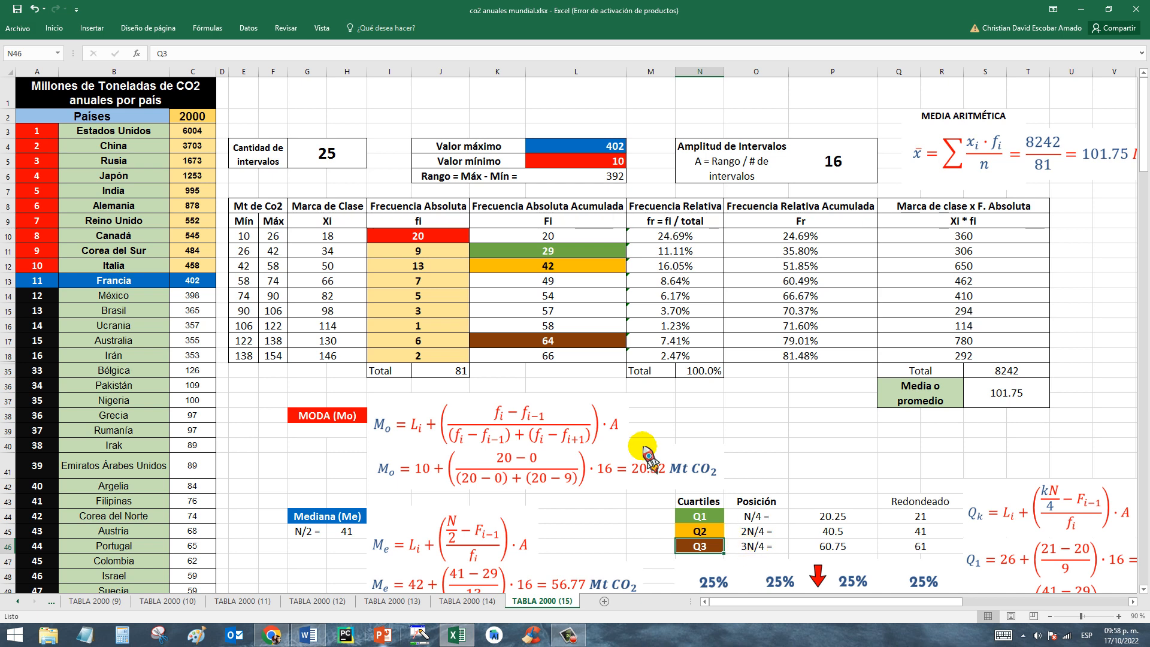
click(764, 554)
click(825, 548)
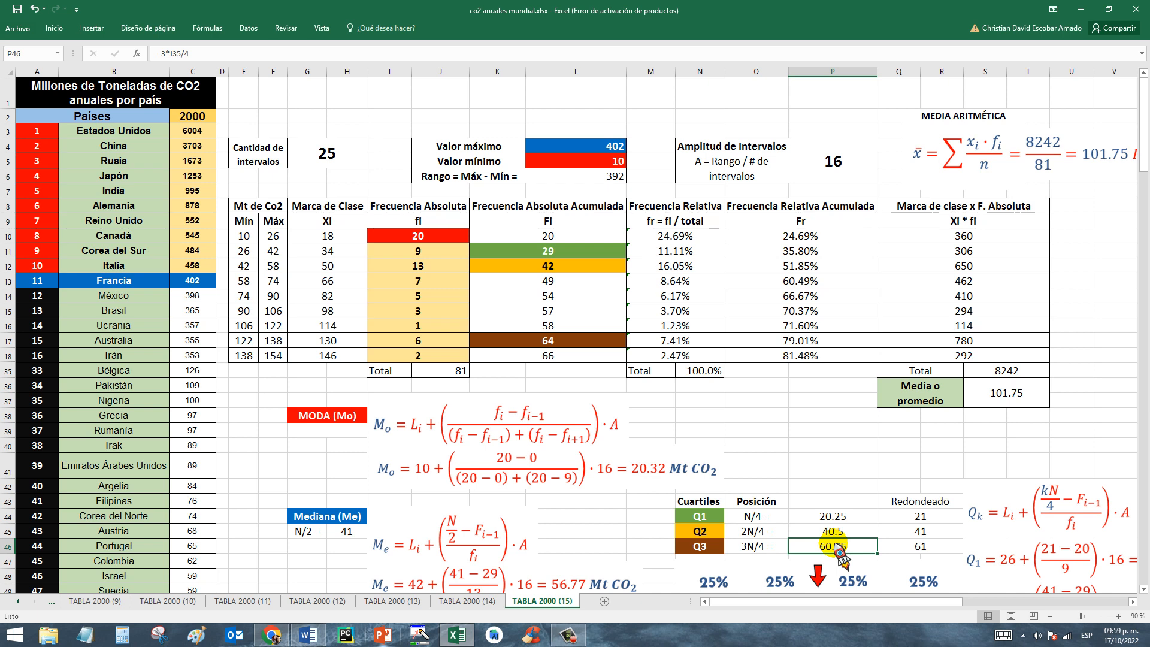
click(912, 547)
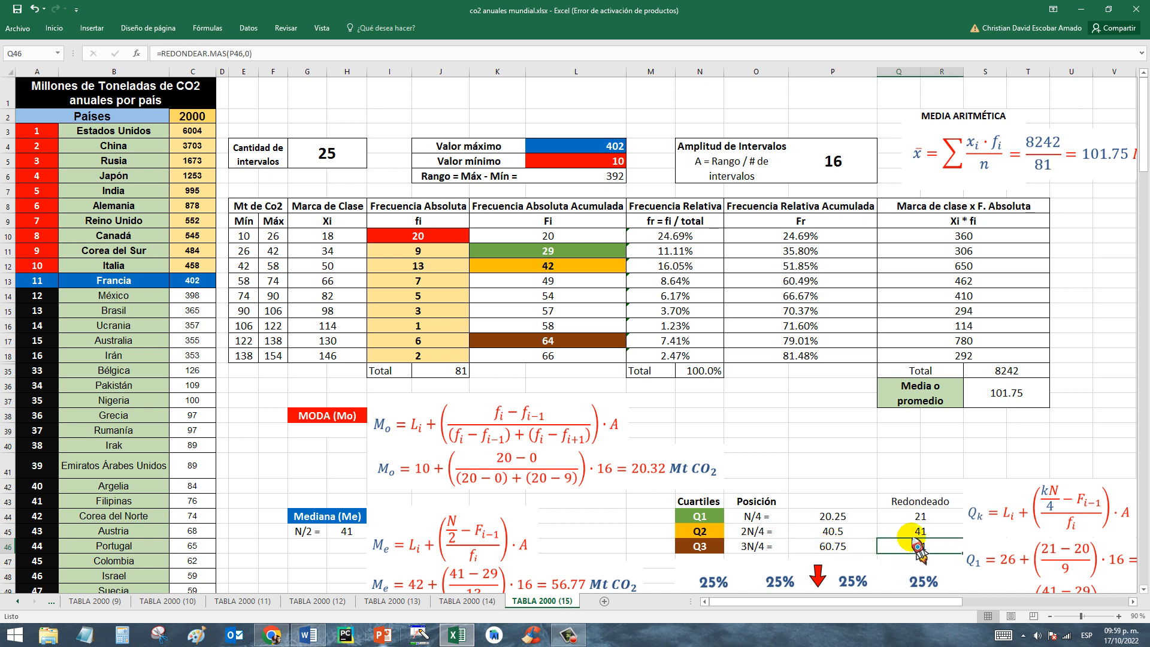
drag(917, 502, 907, 547)
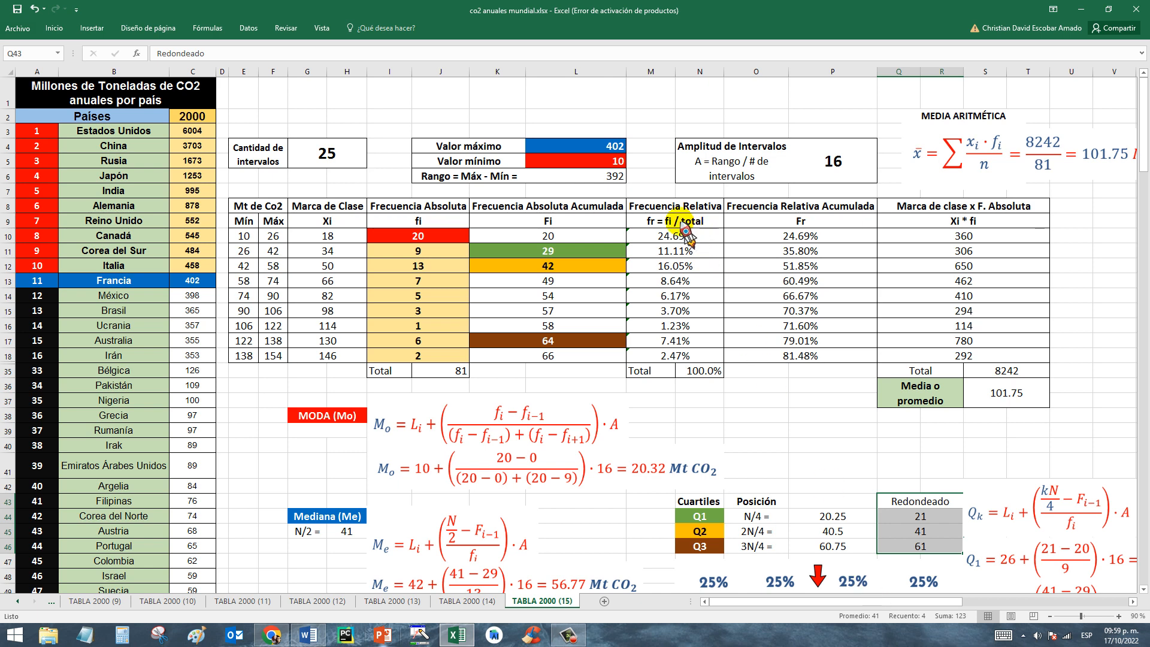
Locate Q1's rounded position in the Frecuencia Absoluta Acumulada column, comparing the classes in rows 10 and 11.
click(564, 208)
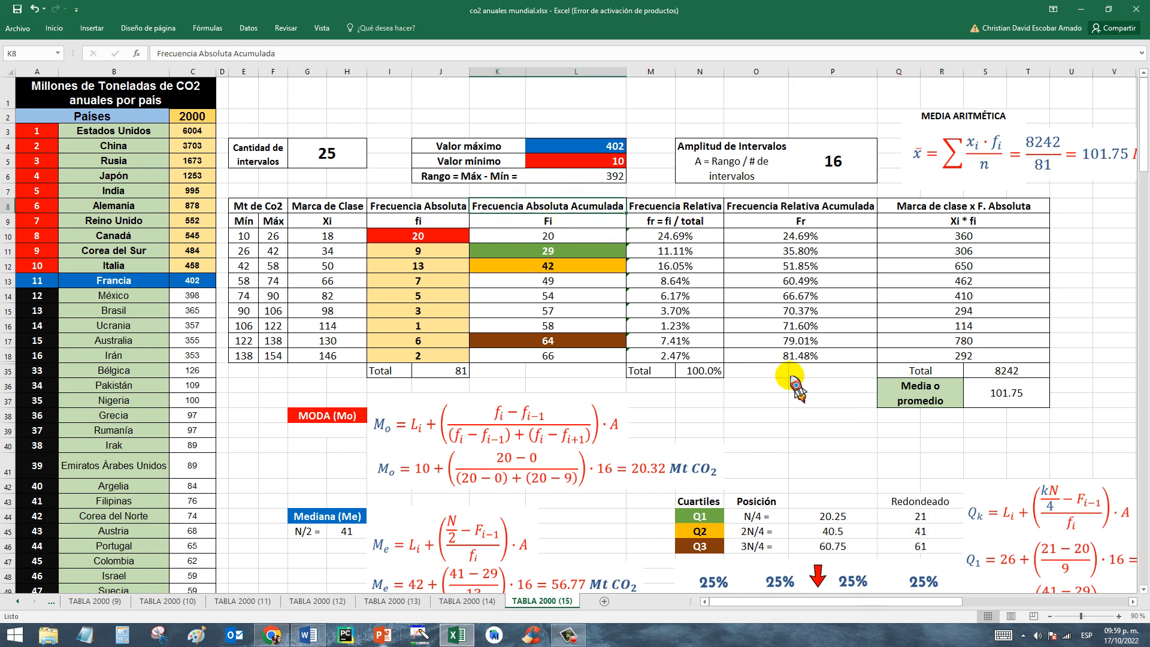
click(695, 518)
drag(694, 519, 921, 518)
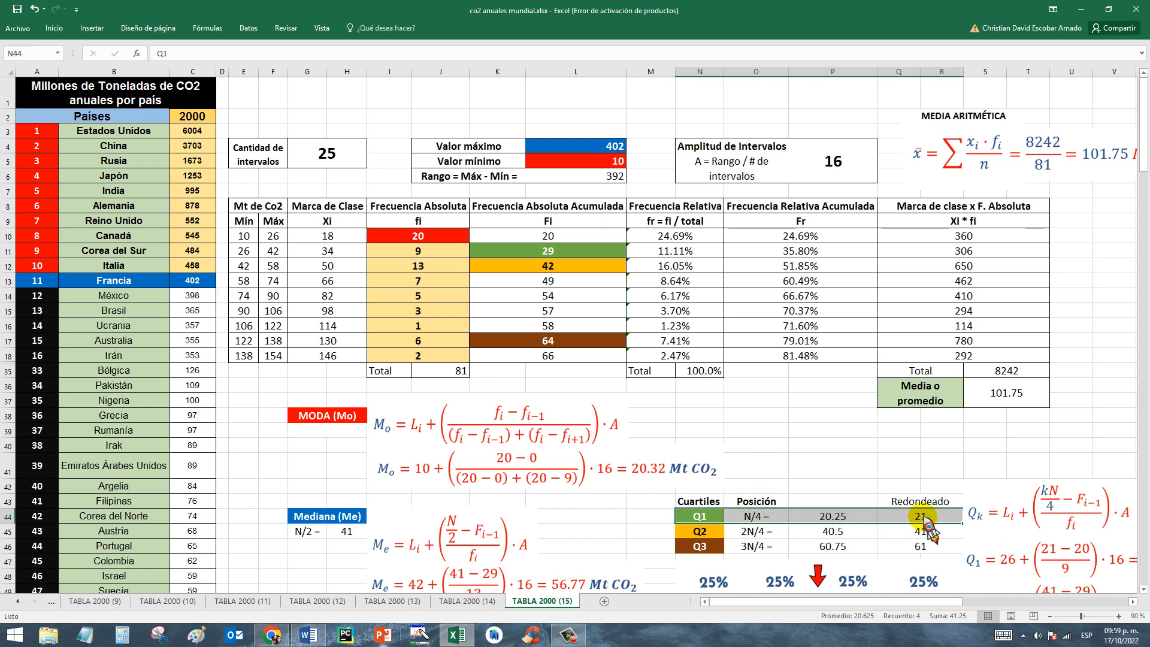
click(923, 516)
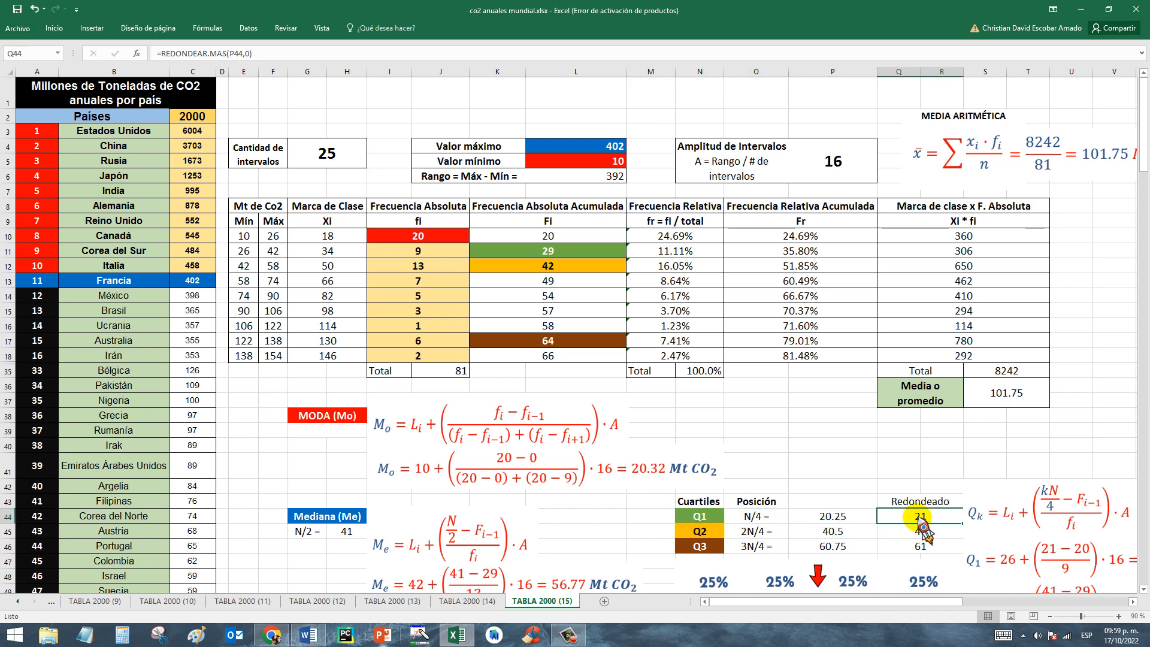
click(516, 238)
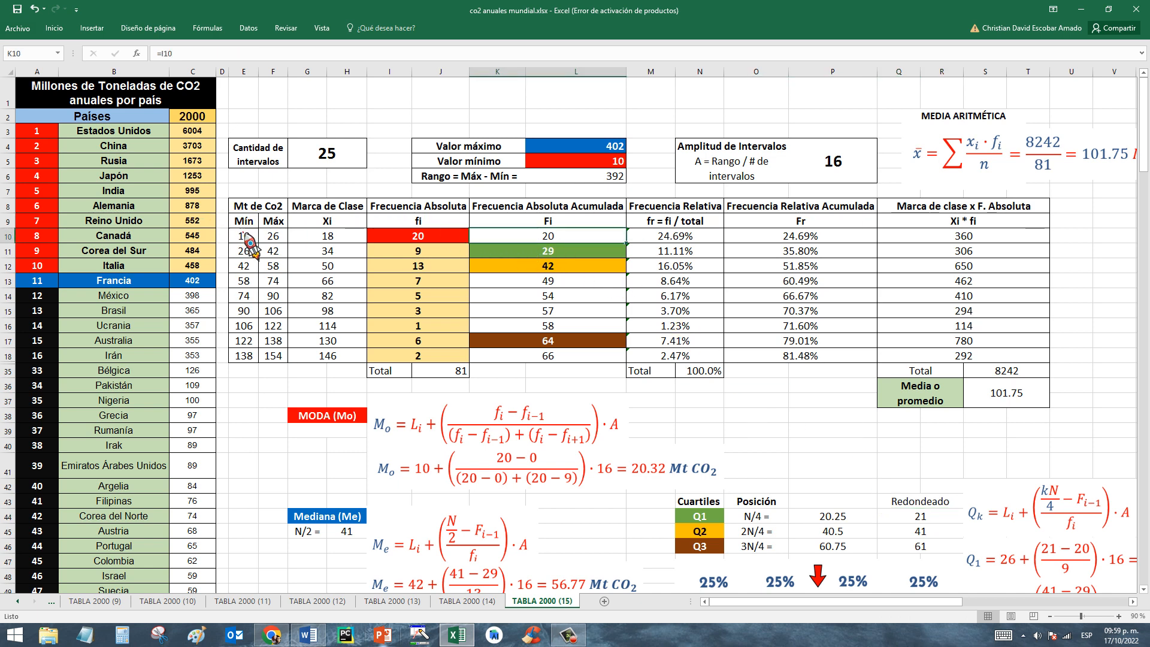
drag(249, 243, 570, 243)
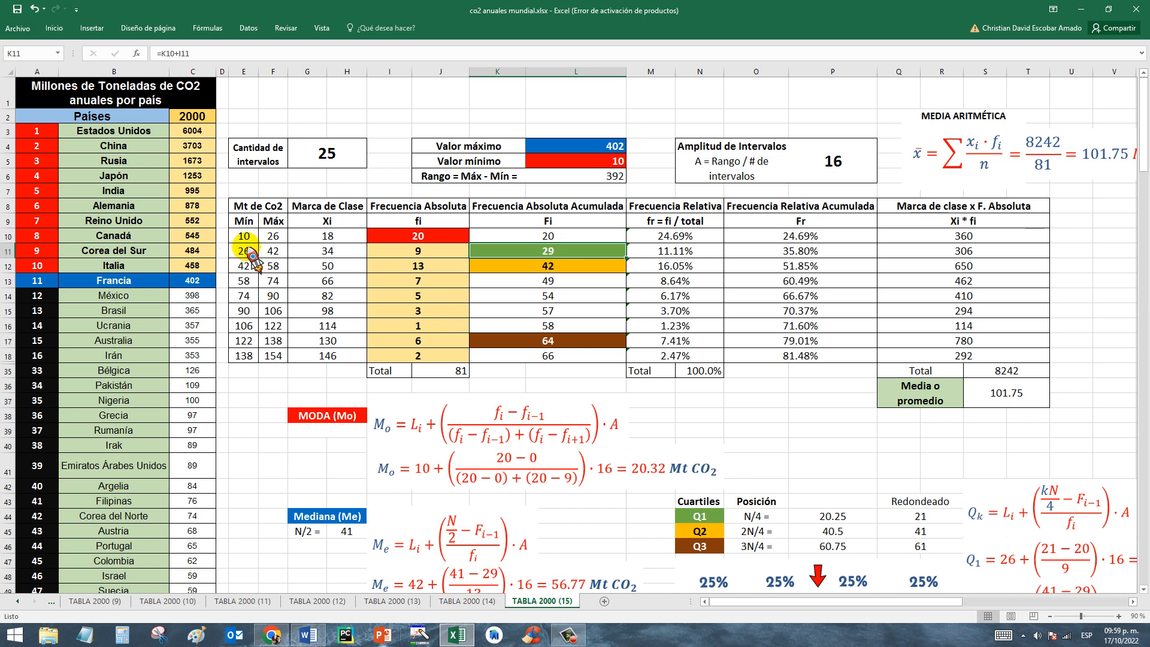
drag(243, 251, 563, 260)
click(554, 252)
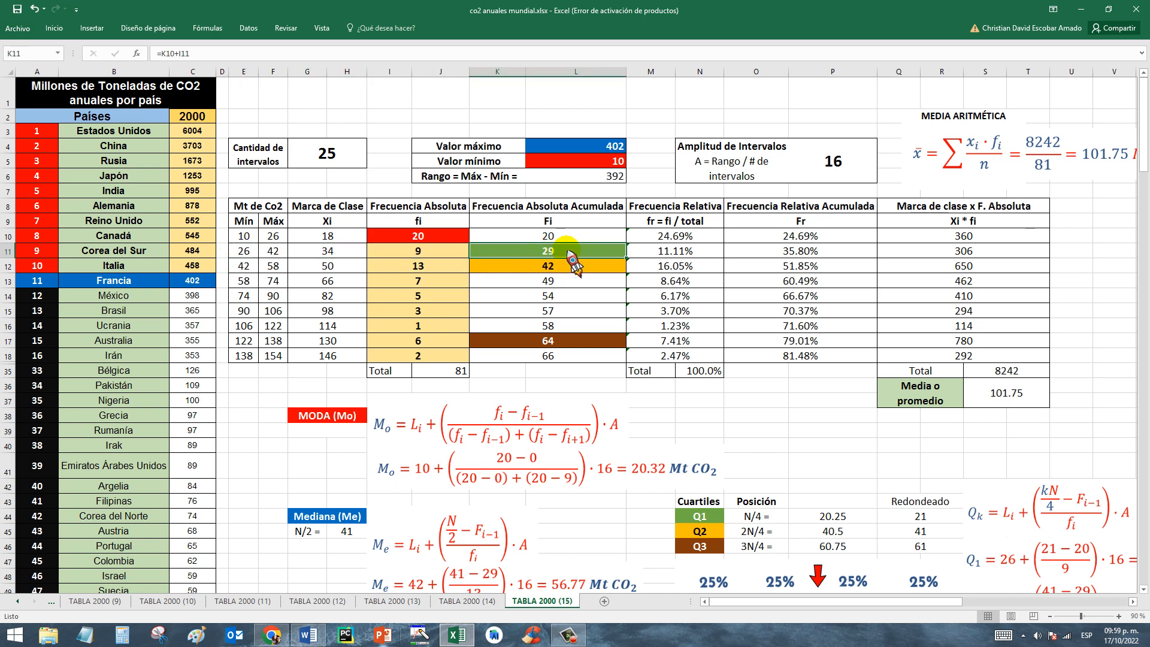
click(928, 518)
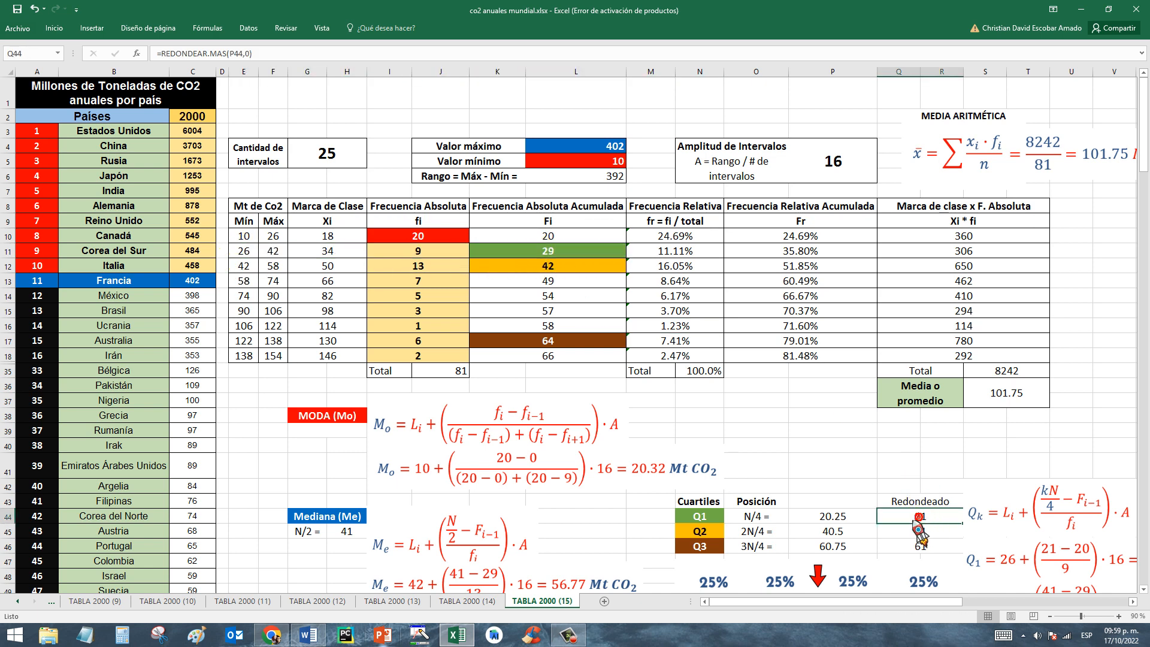
drag(243, 252, 600, 252)
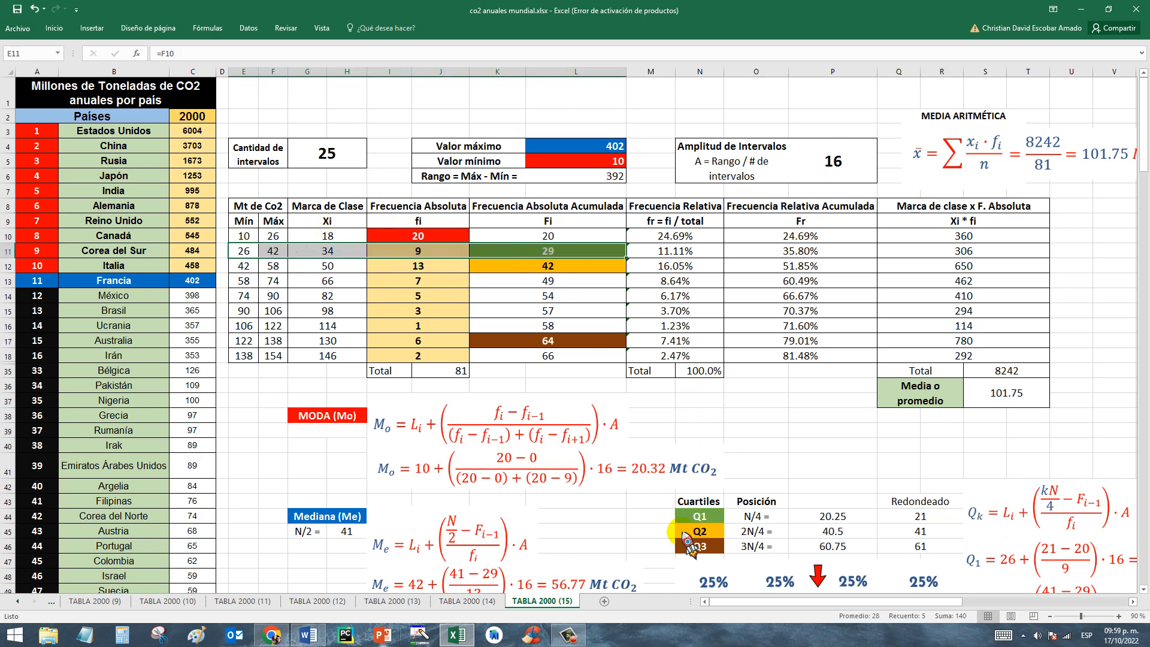
click(700, 519)
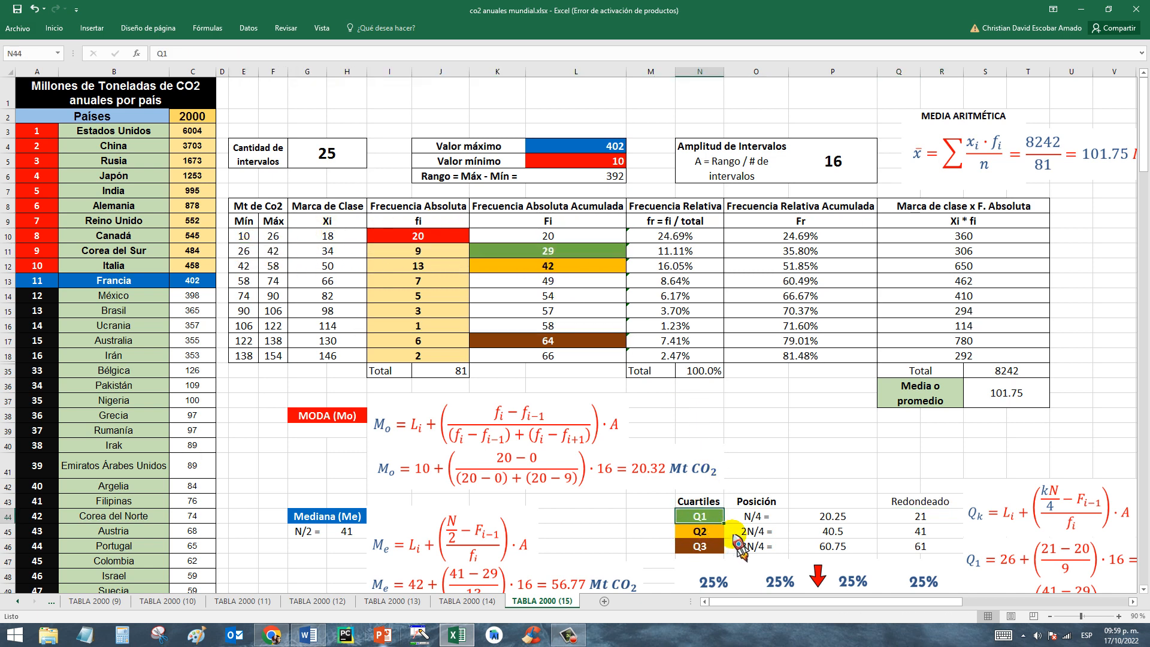
Locate Q2's rounded position among the cumulative absolute frequencies, comparing the classes in rows 11 and 12.
click(708, 534)
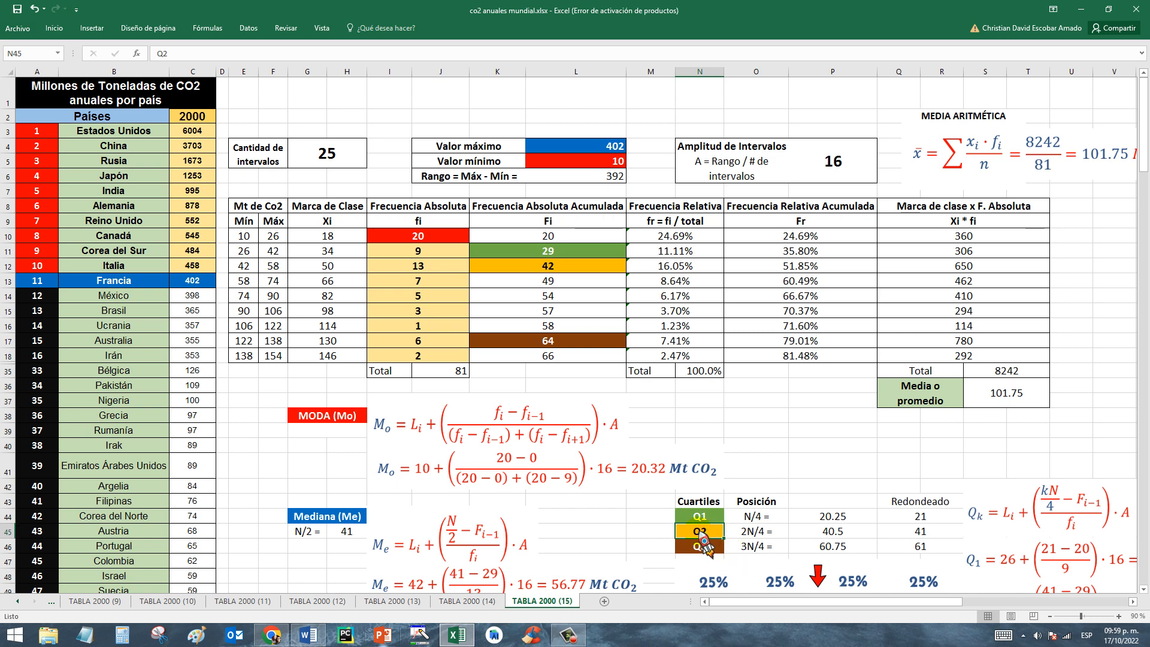
click(923, 533)
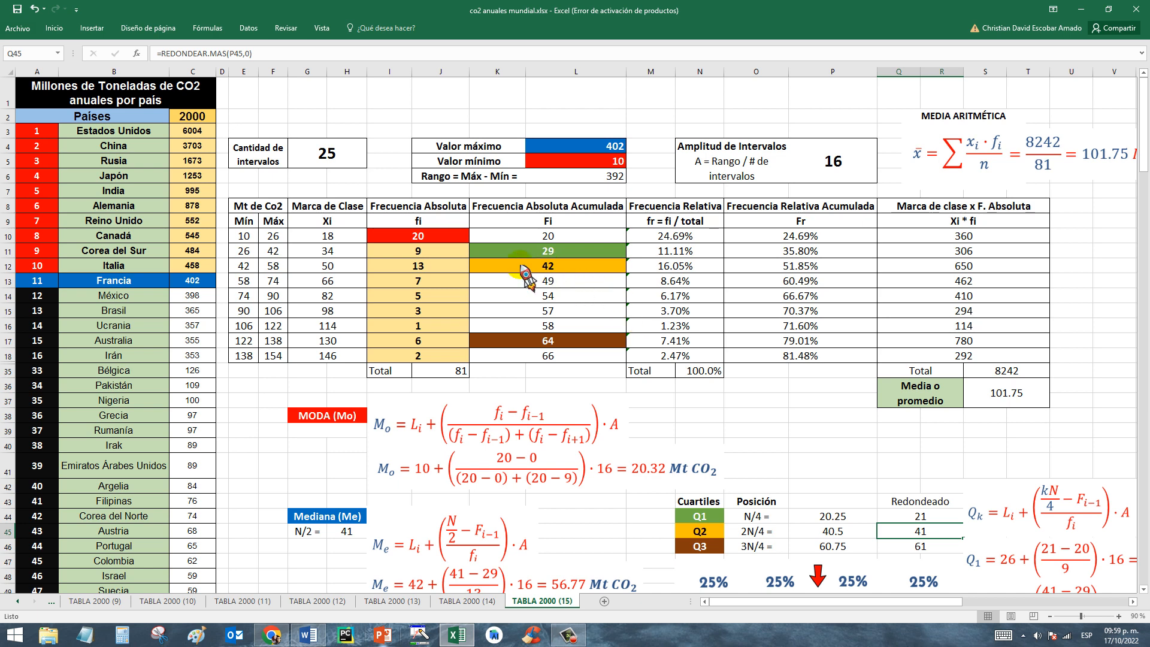
click(484, 257)
drag(257, 255, 566, 254)
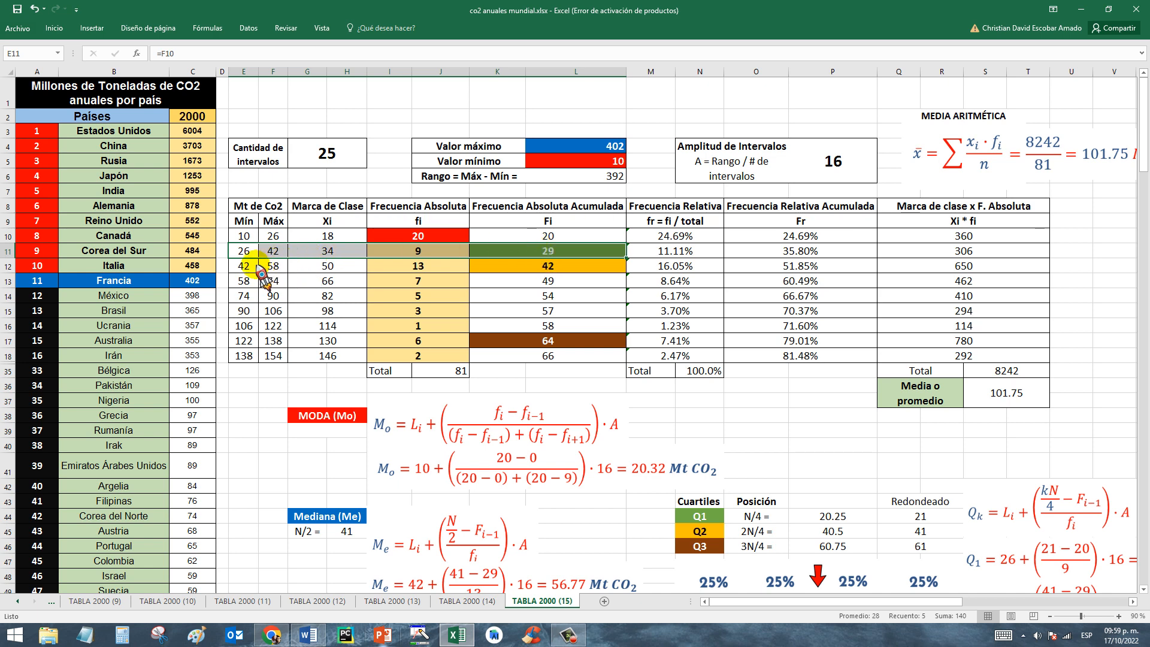
drag(255, 266, 527, 274)
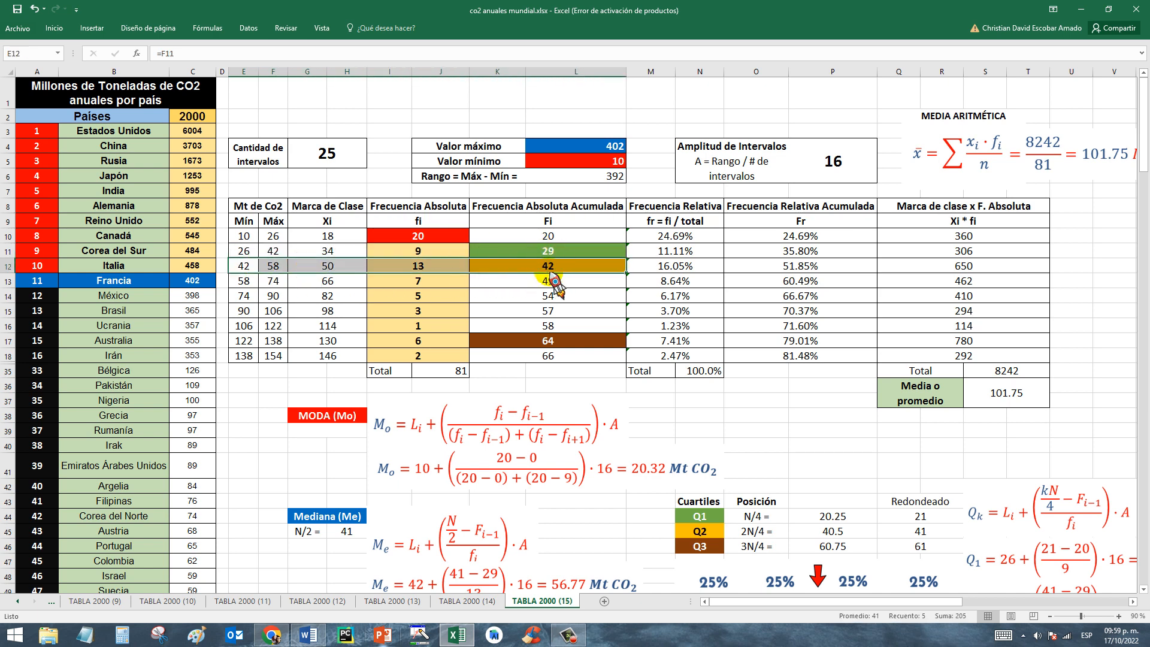
click(901, 536)
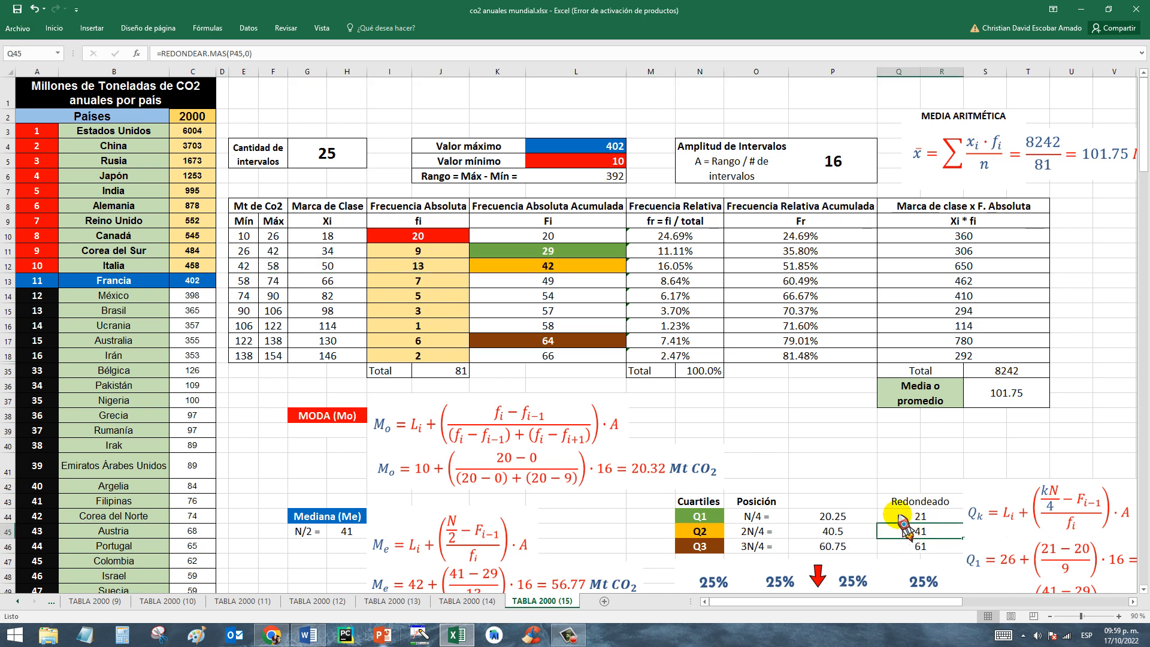
click(250, 270)
drag(250, 271, 540, 269)
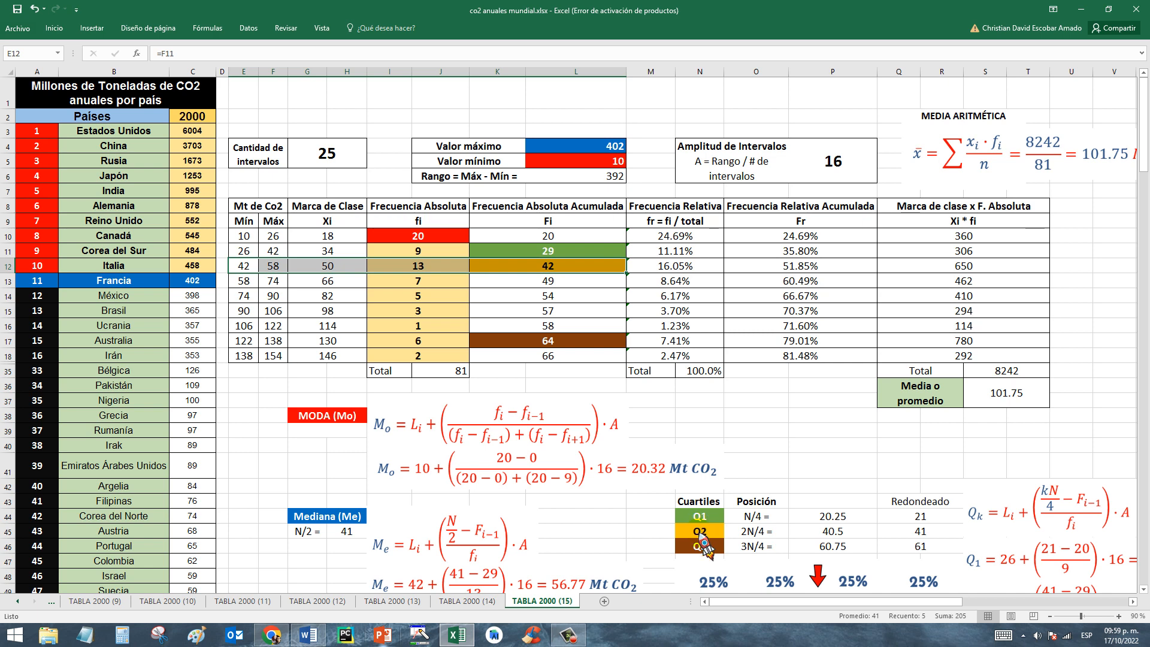
click(699, 535)
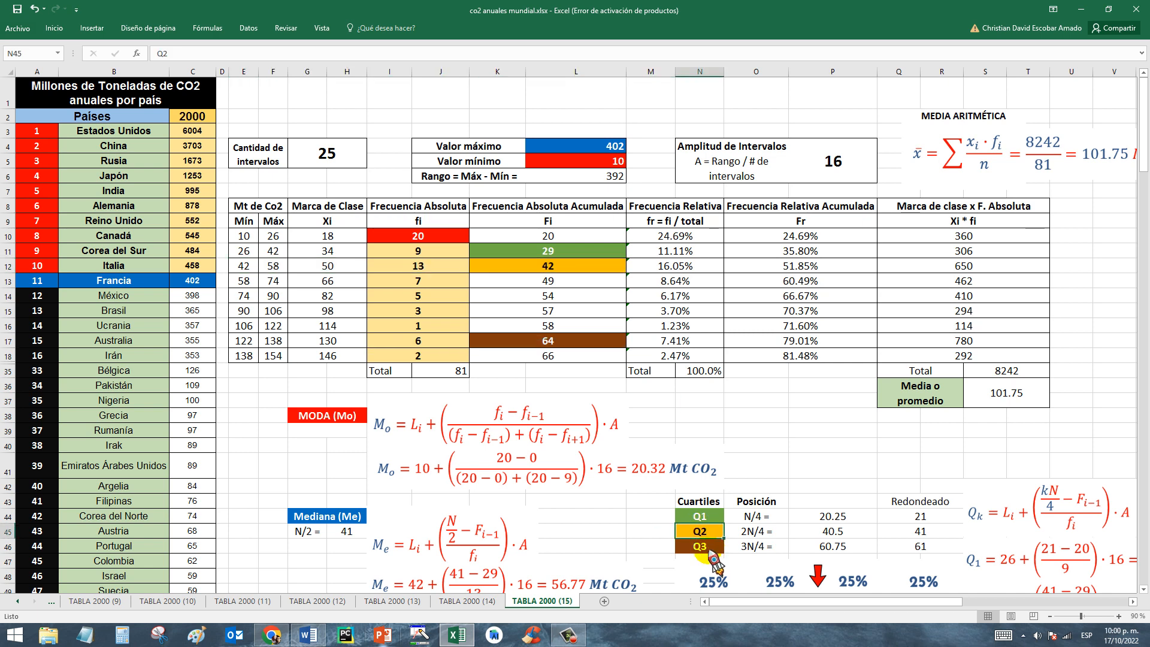
Match Q3's rounded position to the class in row 17 and check the preceding cumulative frequency in K16.
key(Down)
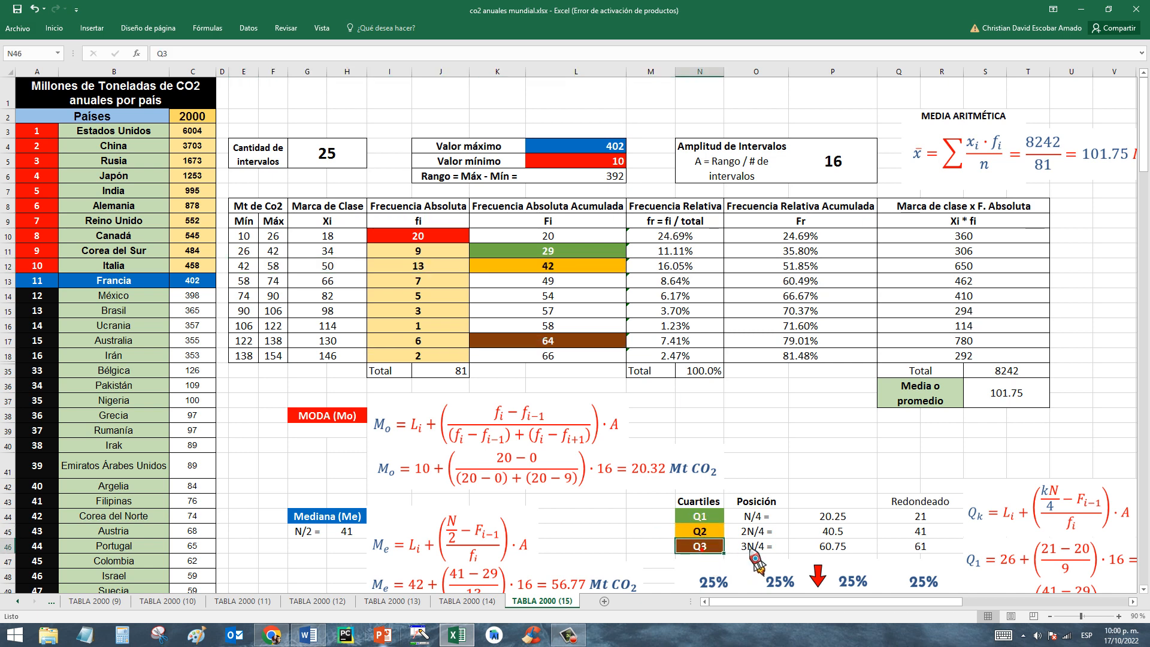
click(920, 545)
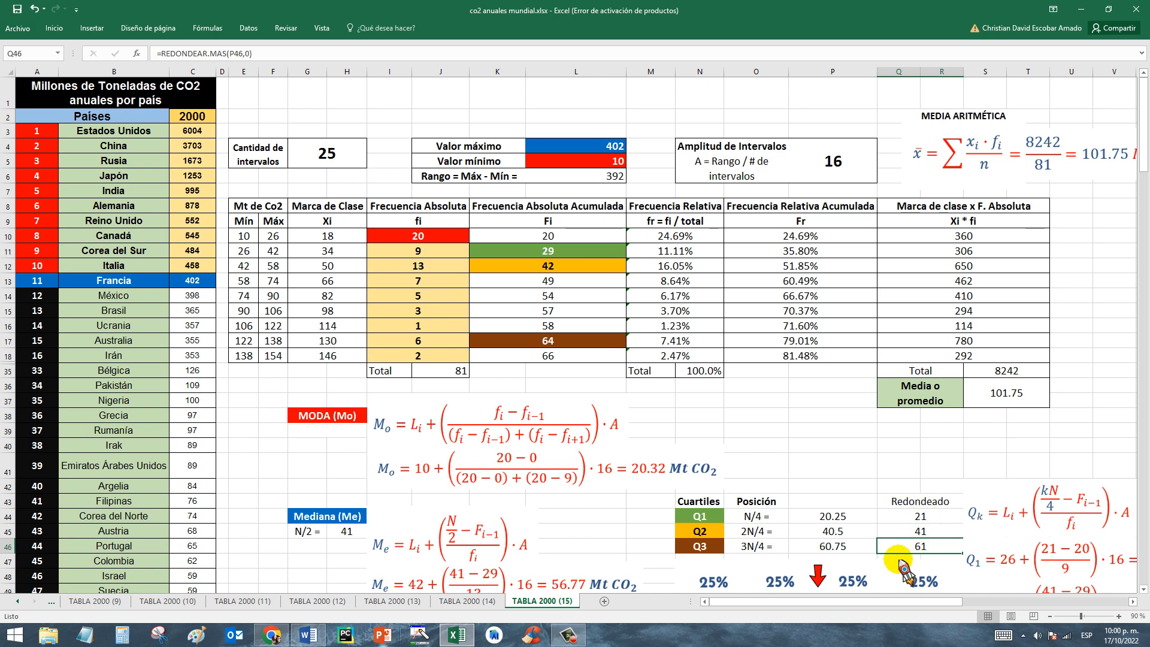
click(243, 341)
drag(245, 353, 519, 350)
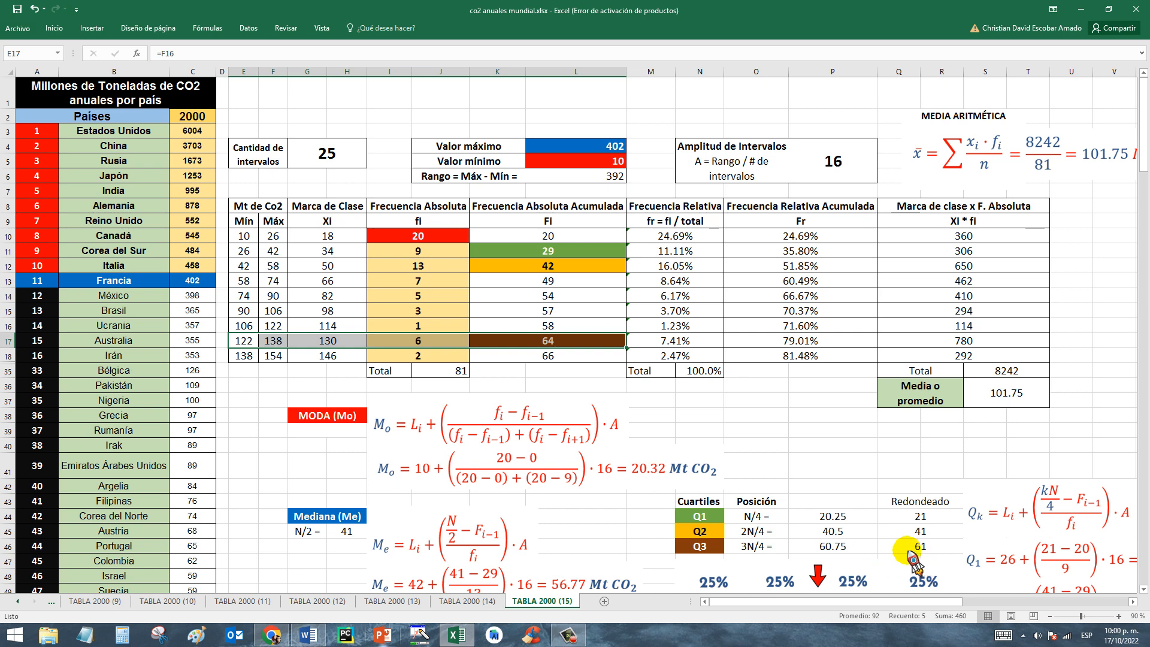
click(560, 327)
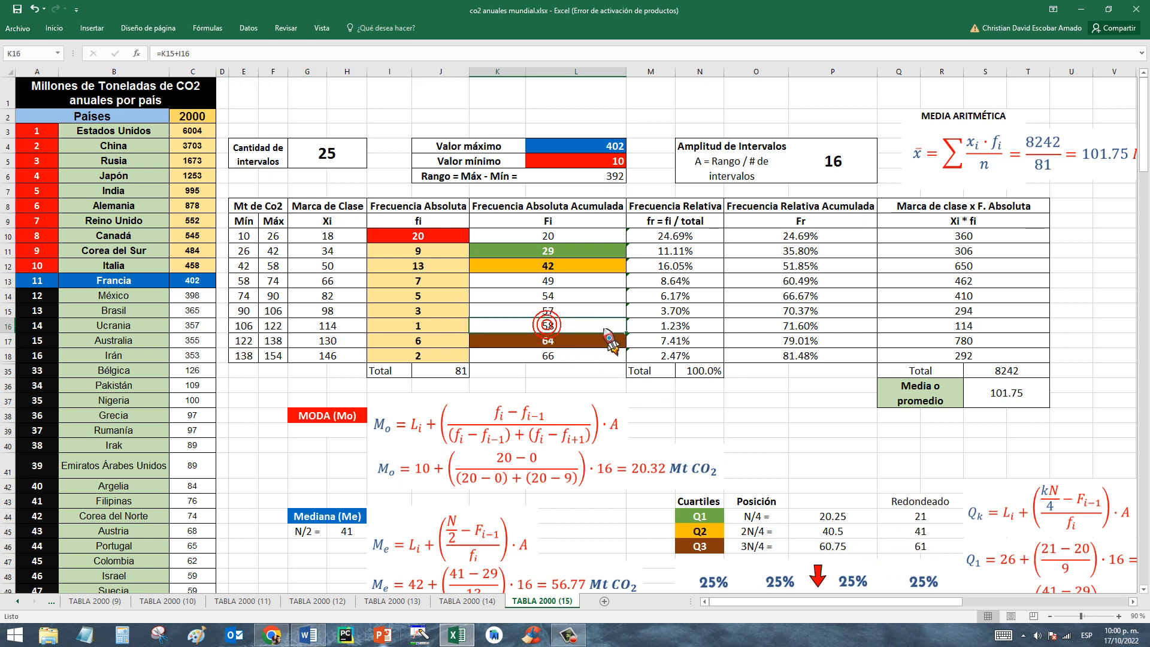
Compare the class rows 16 and 17 from limits to cumulative frequency against Q3's rounded position in Q46.
drag(246, 326, 547, 327)
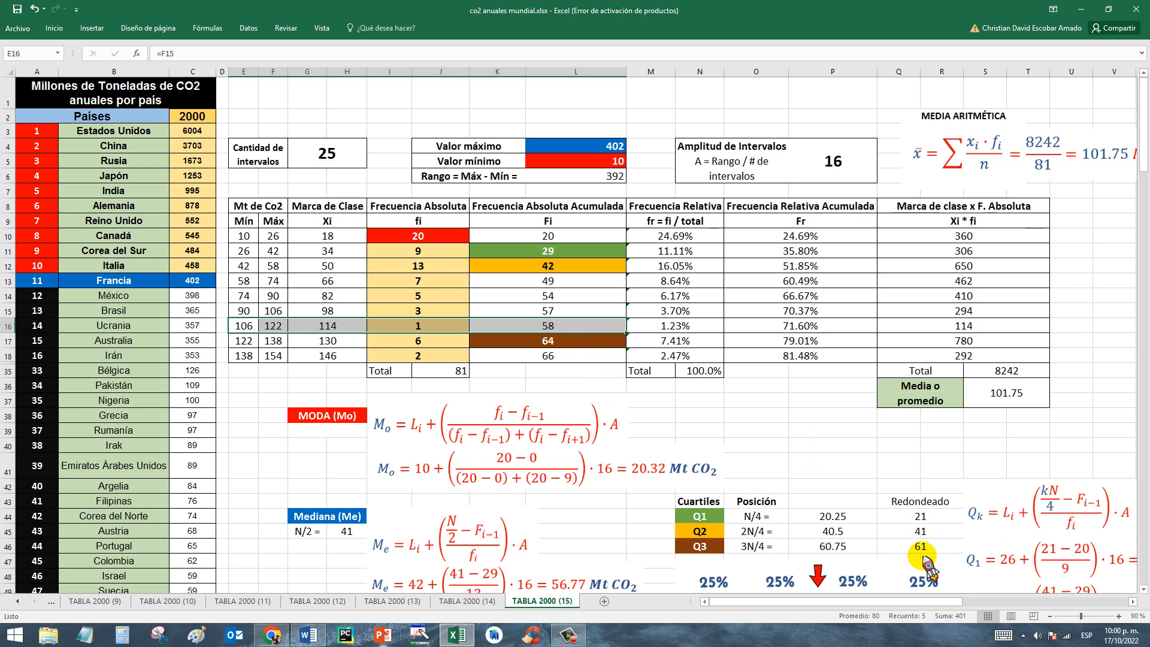
click(523, 340)
drag(247, 340, 527, 340)
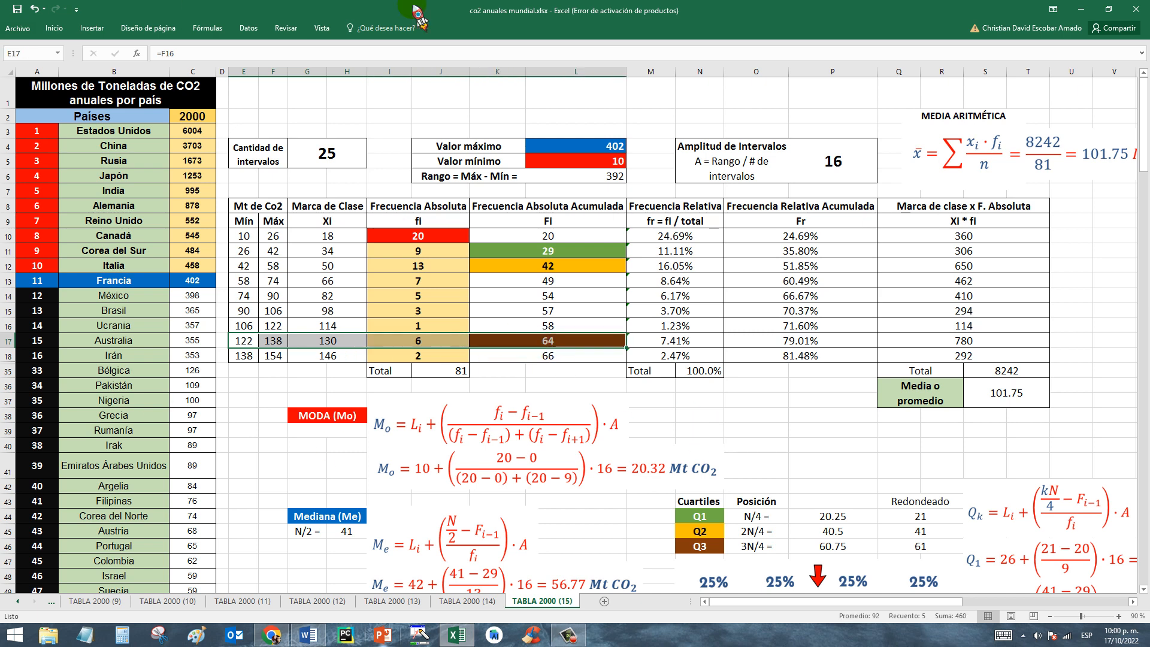
click(919, 547)
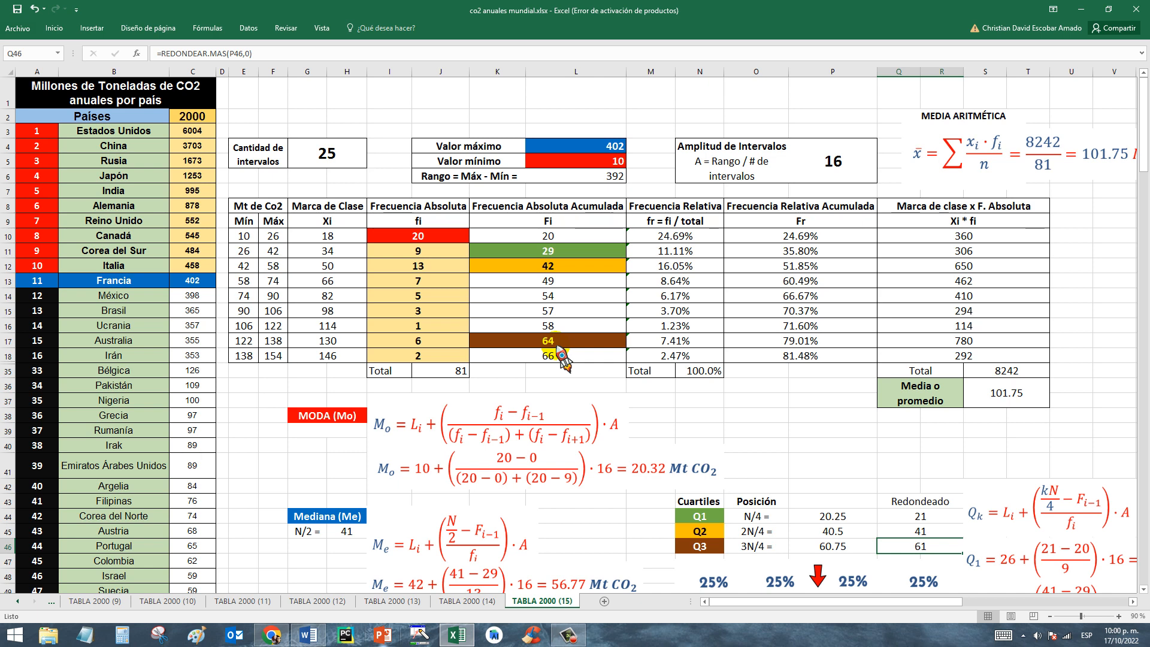
Examine the general Qk quartile formula and the worked Q1, Q2 and Q3 equations beside the quartile diagram.
drag(893, 601, 935, 620)
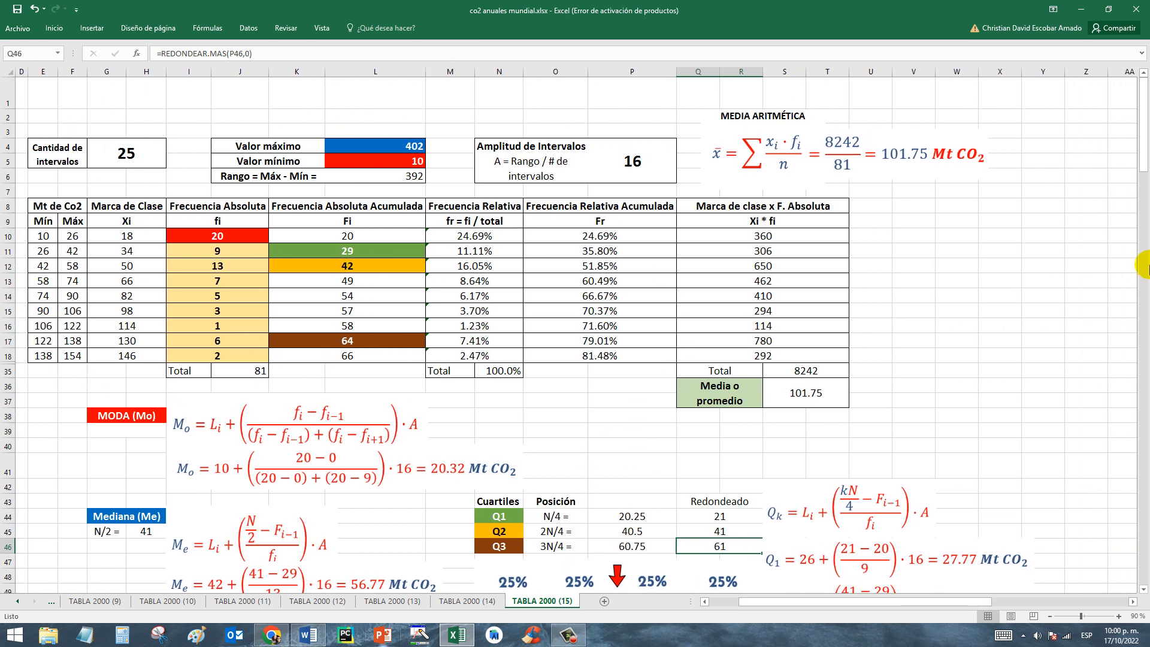
drag(1144, 177, 1142, 191)
click(867, 412)
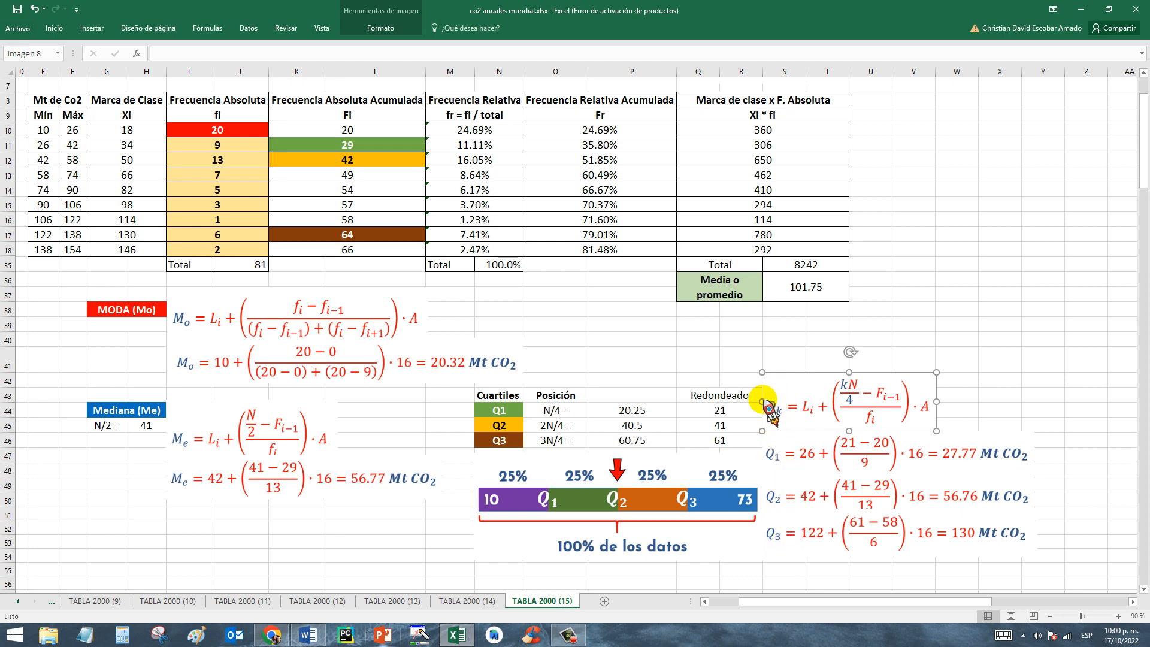
click(780, 467)
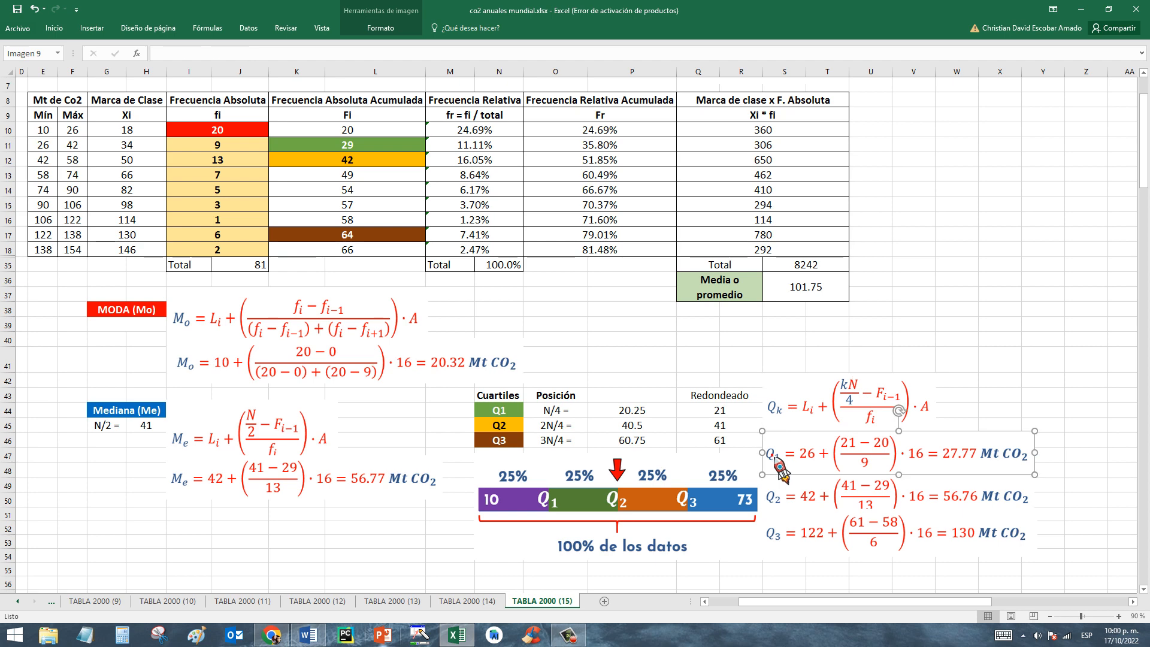
click(779, 498)
click(778, 532)
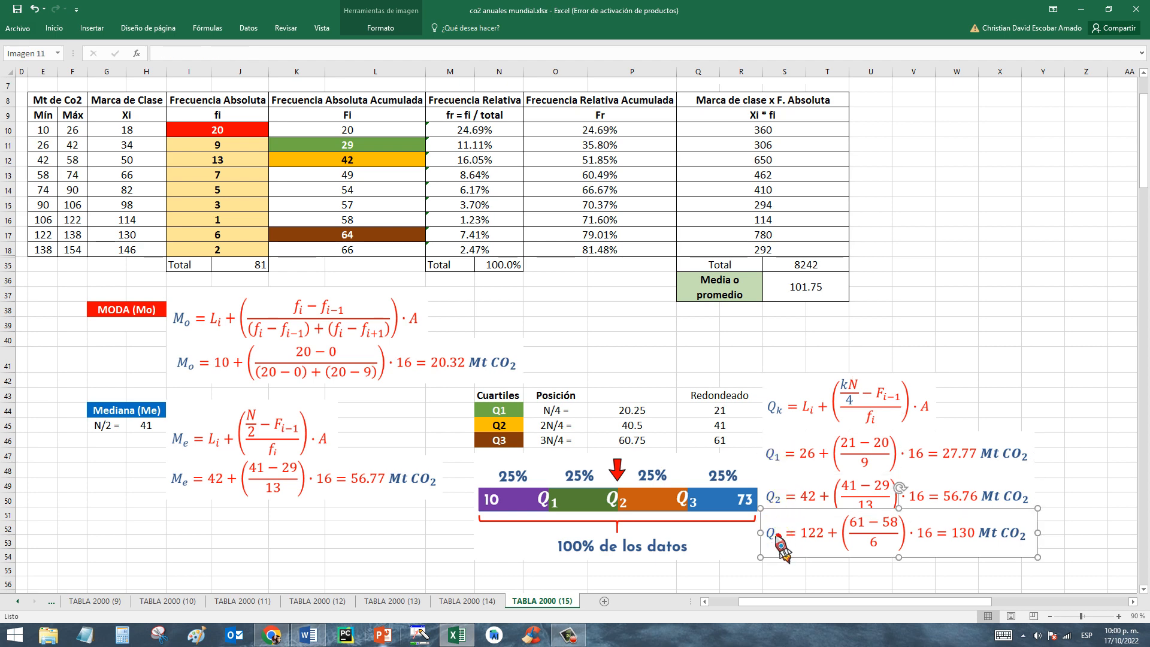
Relate the general quartile formula and the Q1 equation to the class data in E11:L11.
click(782, 411)
click(812, 459)
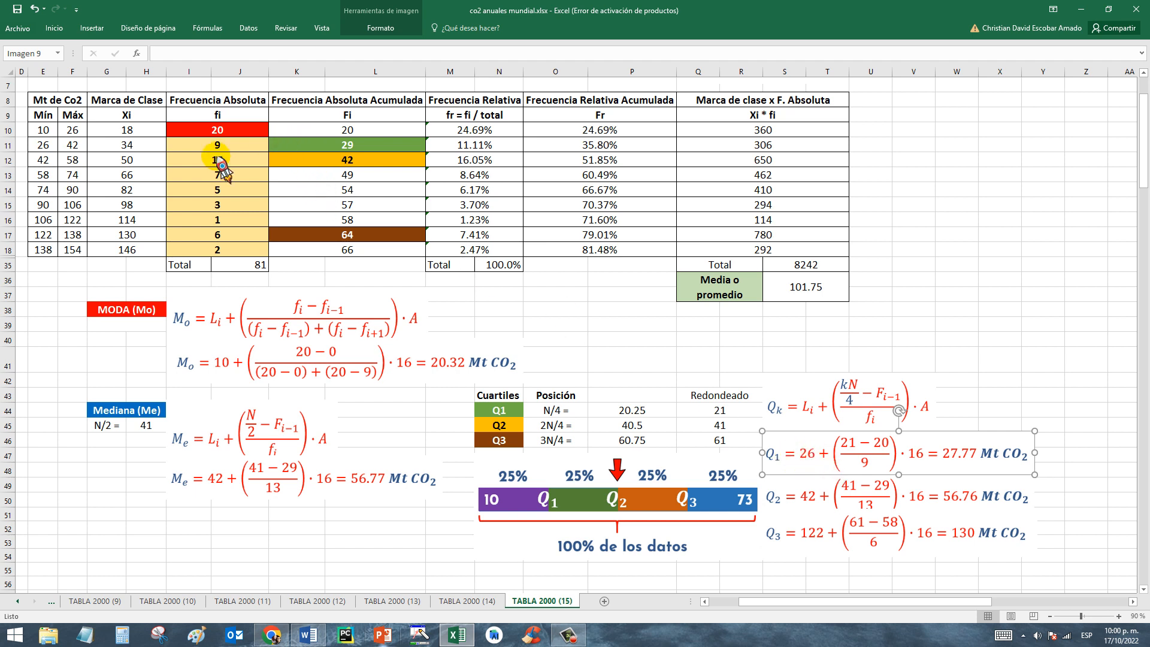
drag(42, 144, 383, 146)
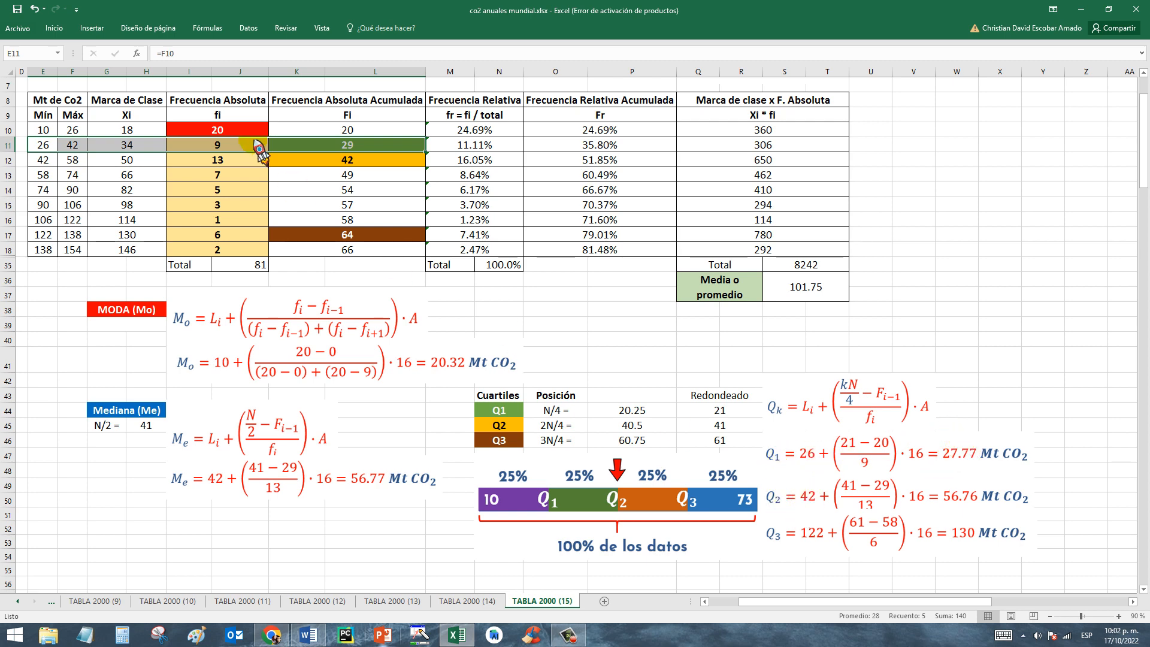
Check Q2's class in row 12 and nudge the Q2 equation image slightly upward to uncover its full denominator.
drag(344, 163, 53, 160)
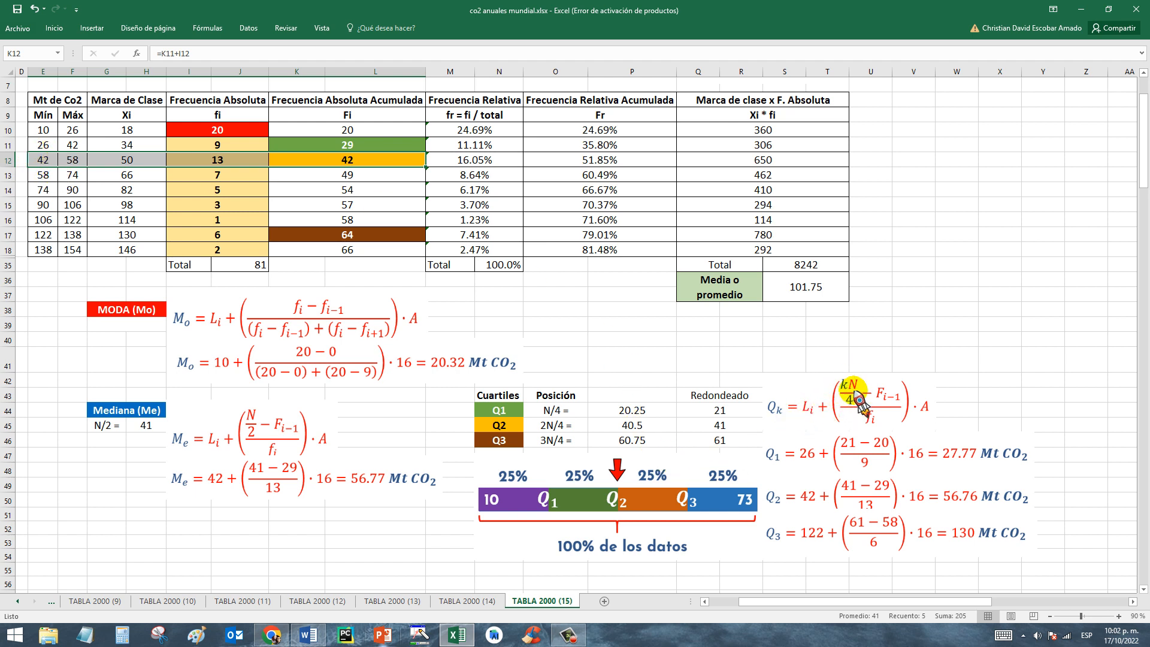
click(837, 504)
drag(833, 494, 830, 492)
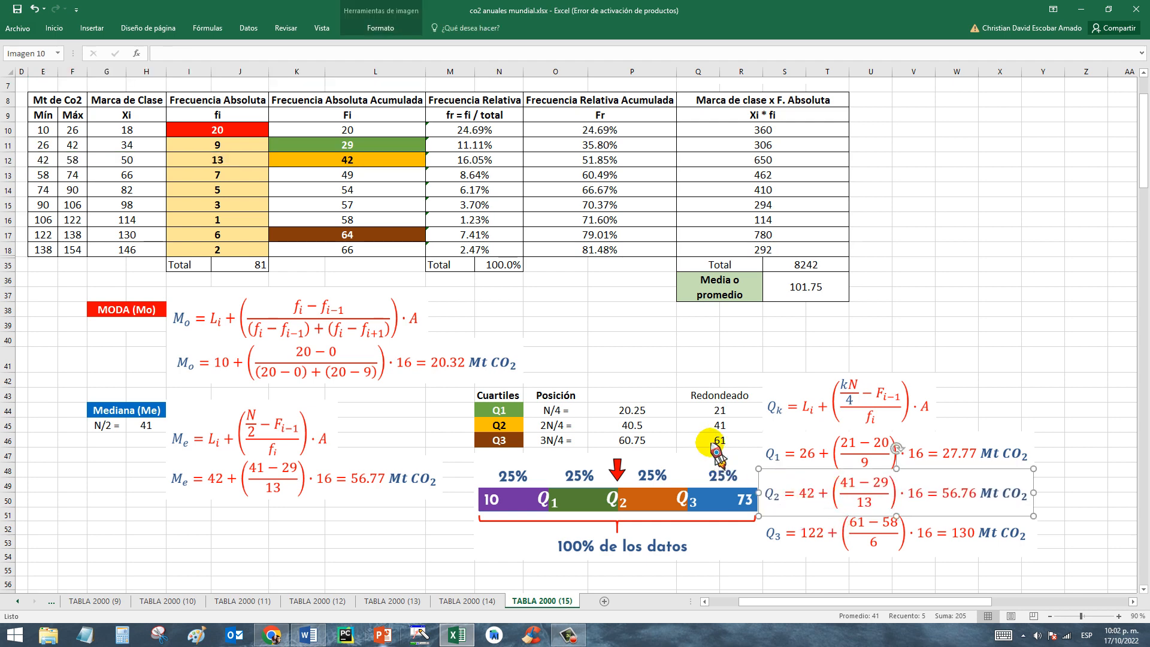
Trace the Q2 equation's terms through its rounded position in Q45, the row 12 class and the cumulative frequency in K11.
click(724, 426)
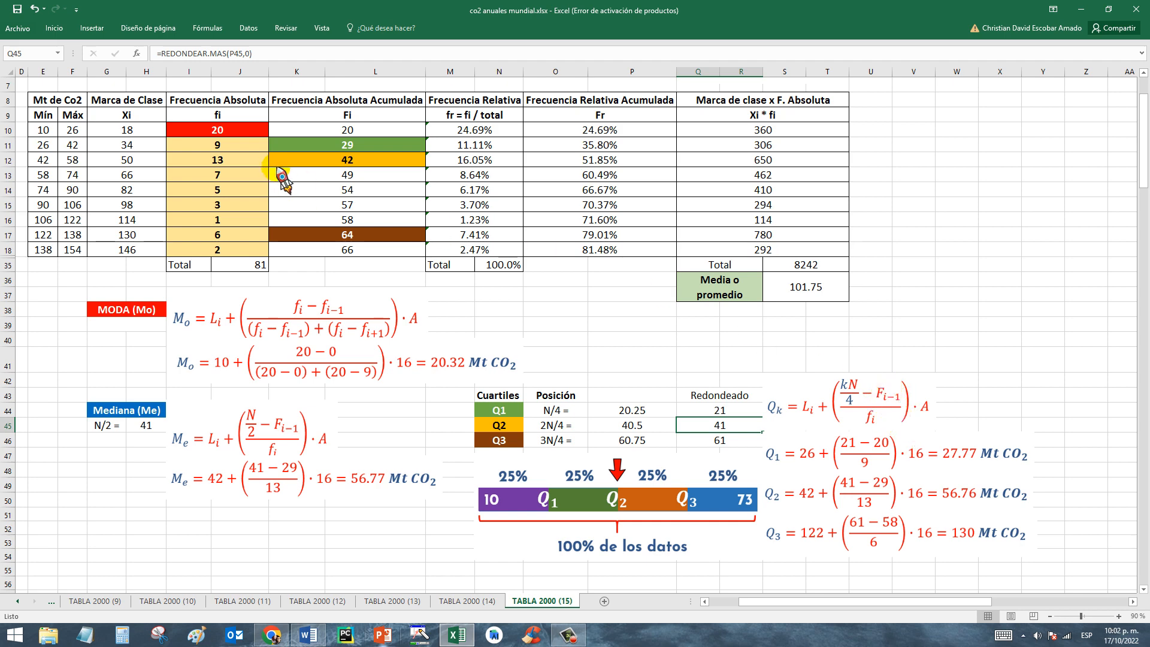
drag(347, 163, 55, 162)
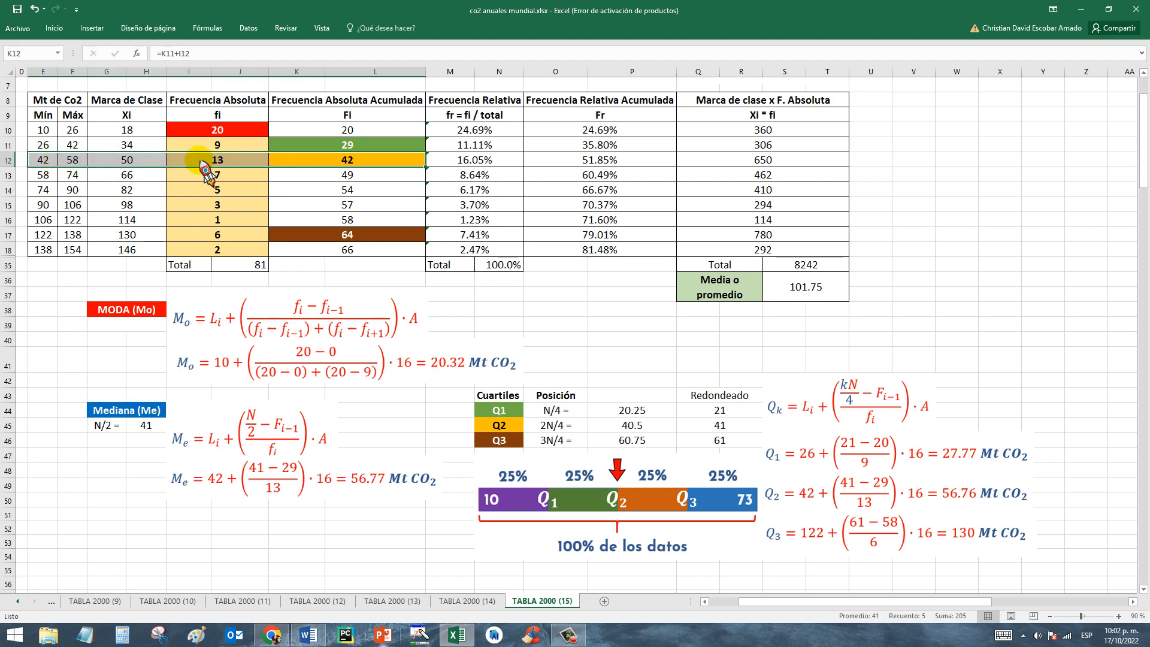
click(353, 147)
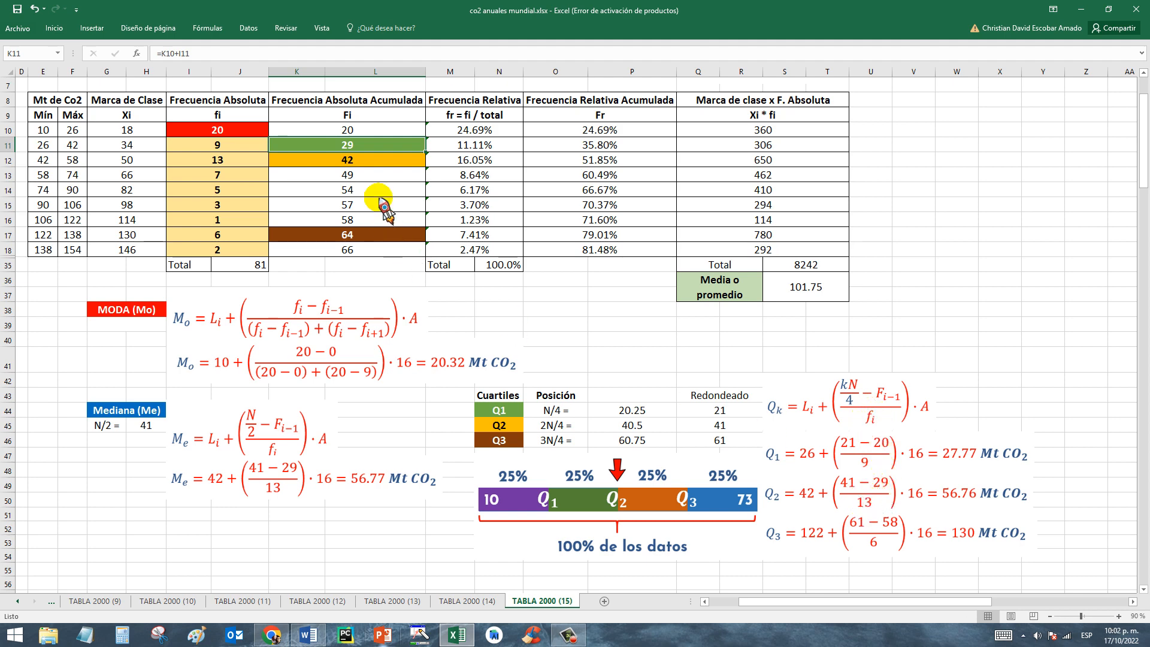
drag(367, 162, 45, 162)
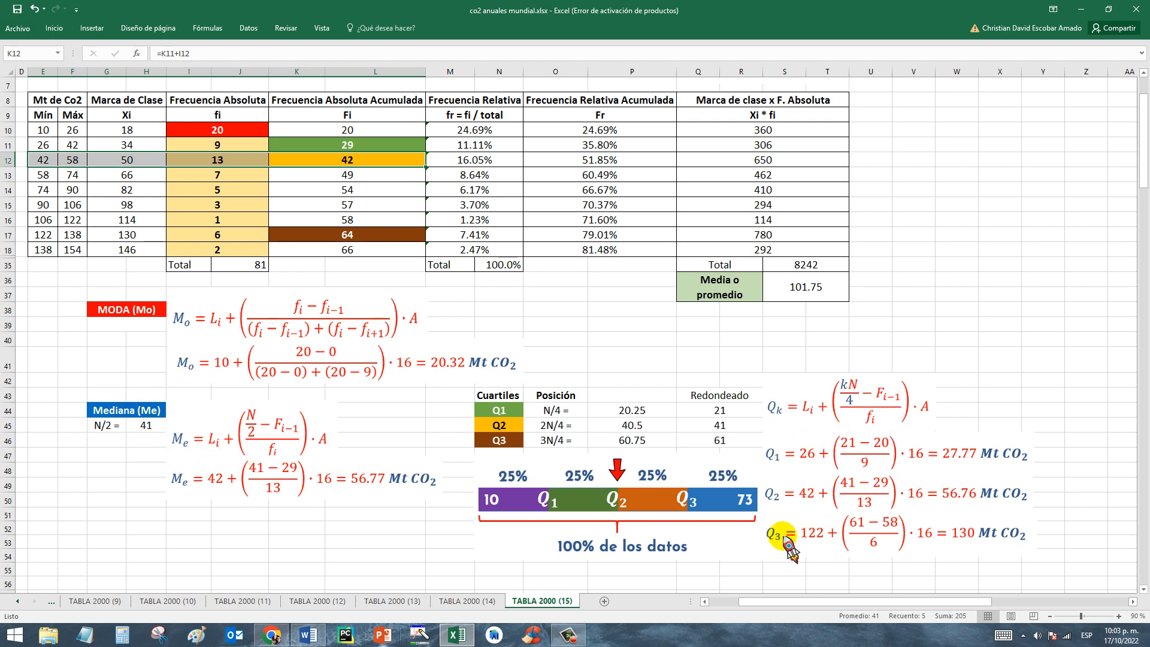
Trace the Q3 equation's terms through its rounded position, the row 17 class and the preceding cumulative frequency in K16.
click(705, 443)
drag(360, 243, 41, 239)
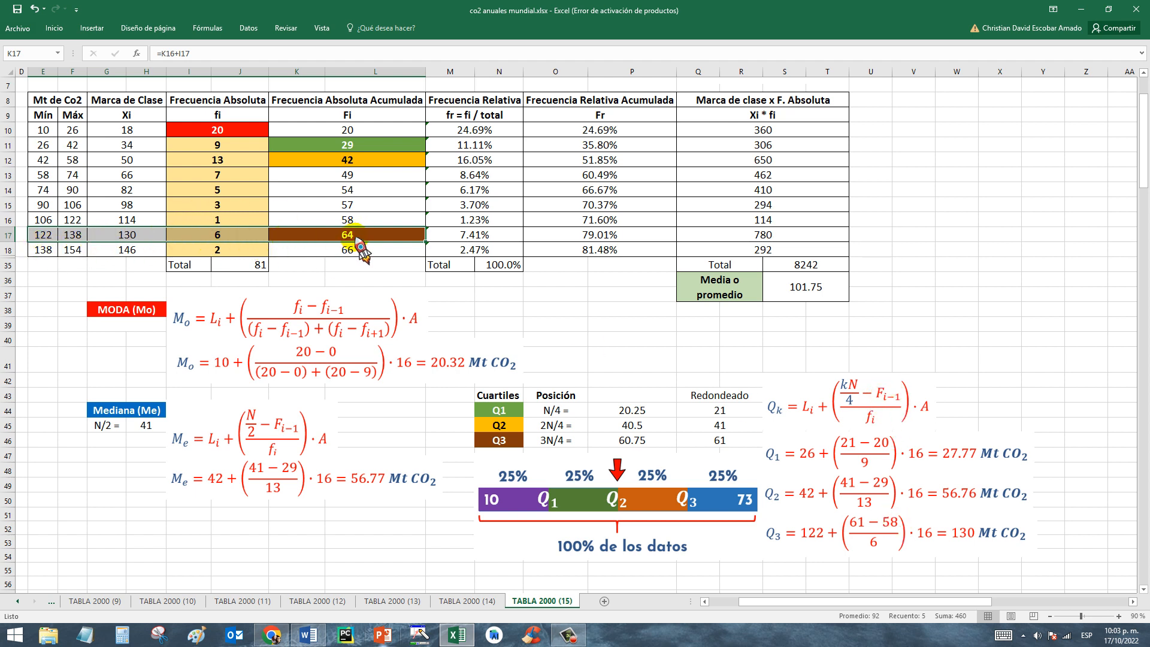
drag(359, 246, 370, 211)
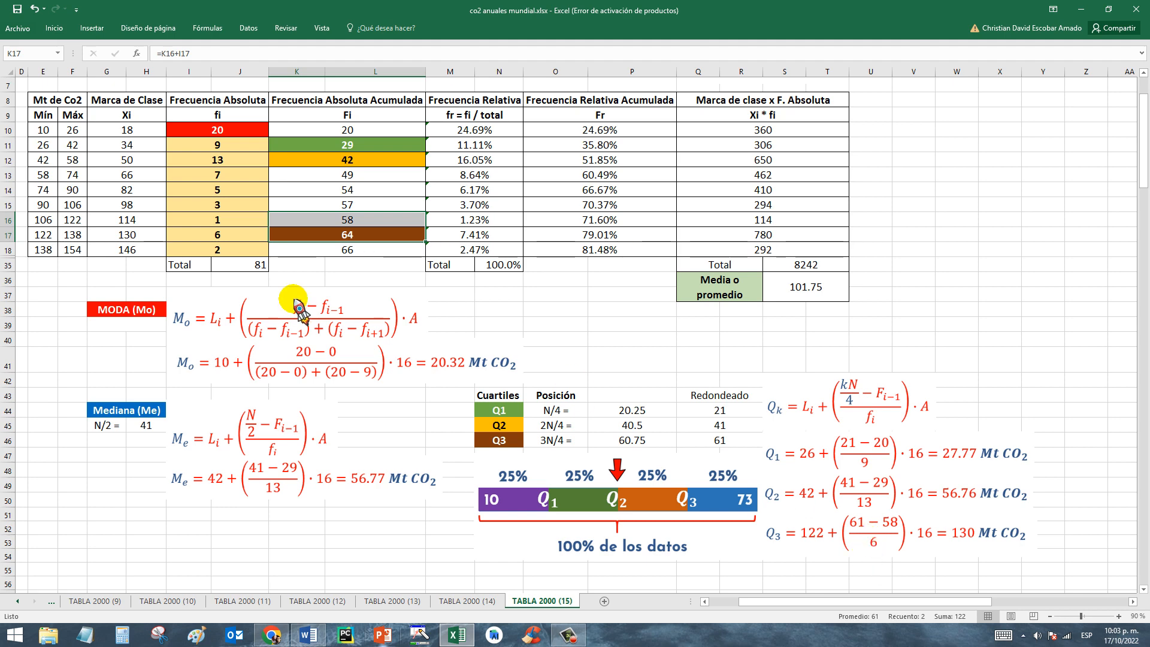
drag(358, 237, 45, 236)
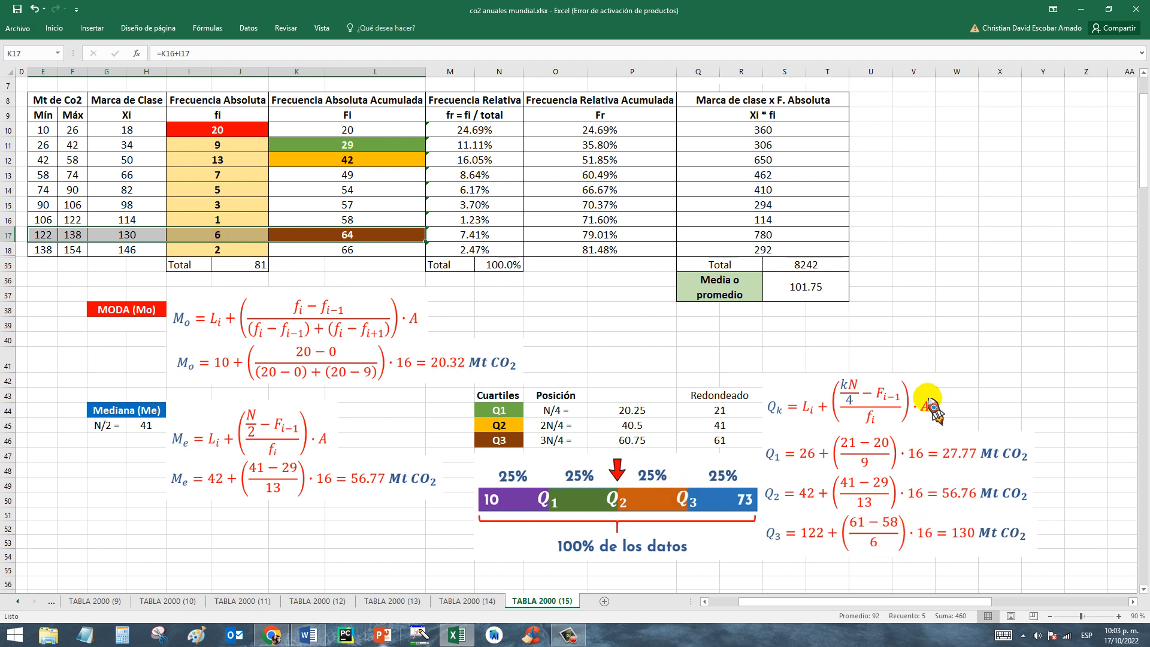
click(975, 550)
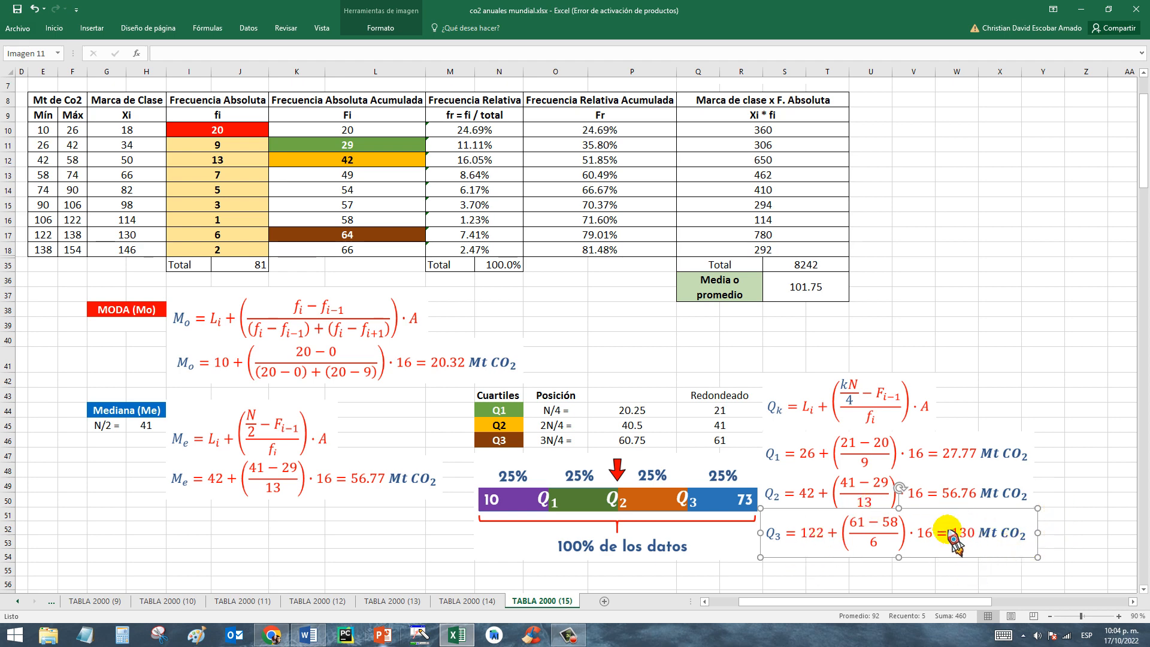
Return to the start of the sheet and review the year 2000 emissions column by country beside the frequency table.
click(374, 529)
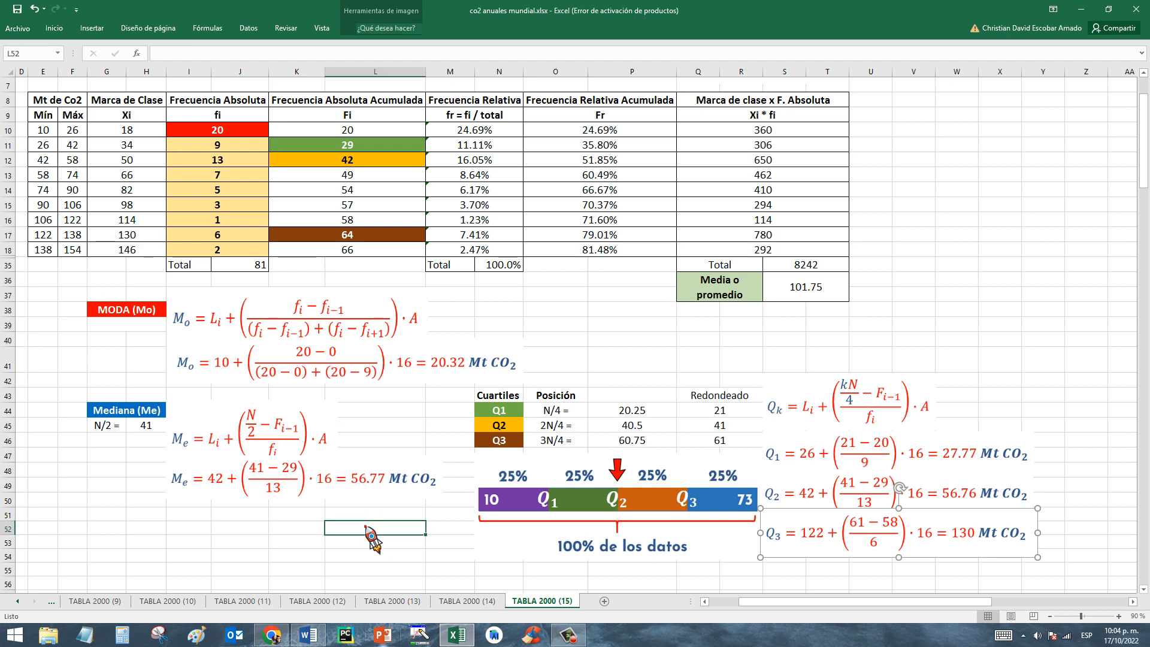
scroll(1130, 175, up, 2)
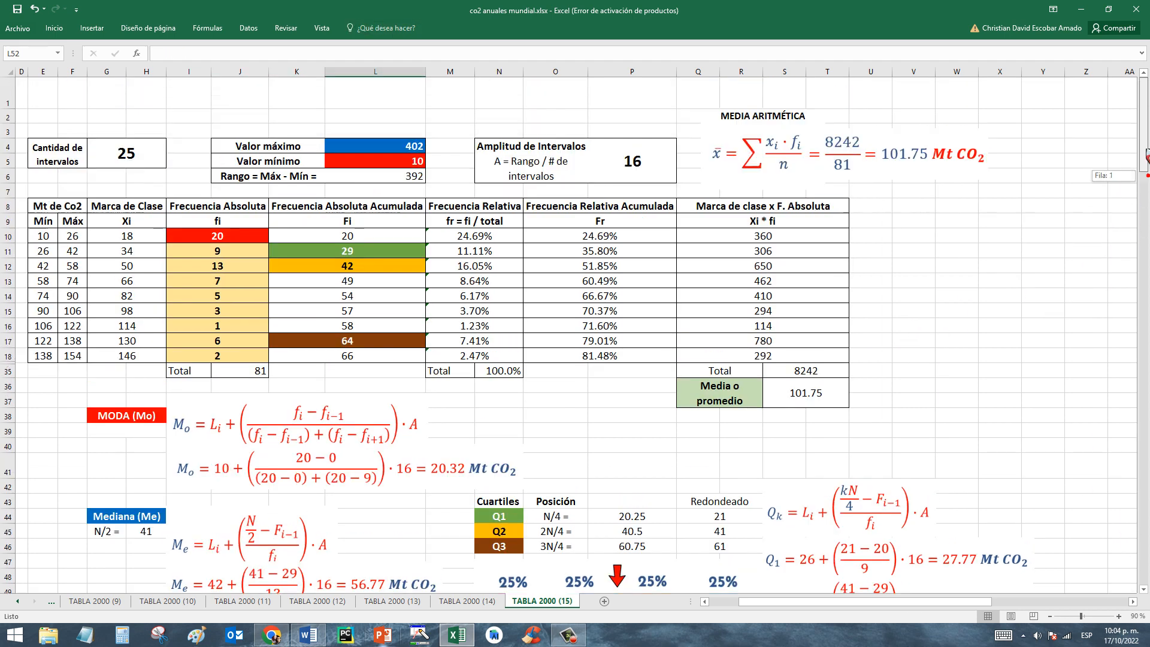
drag(846, 602, 814, 601)
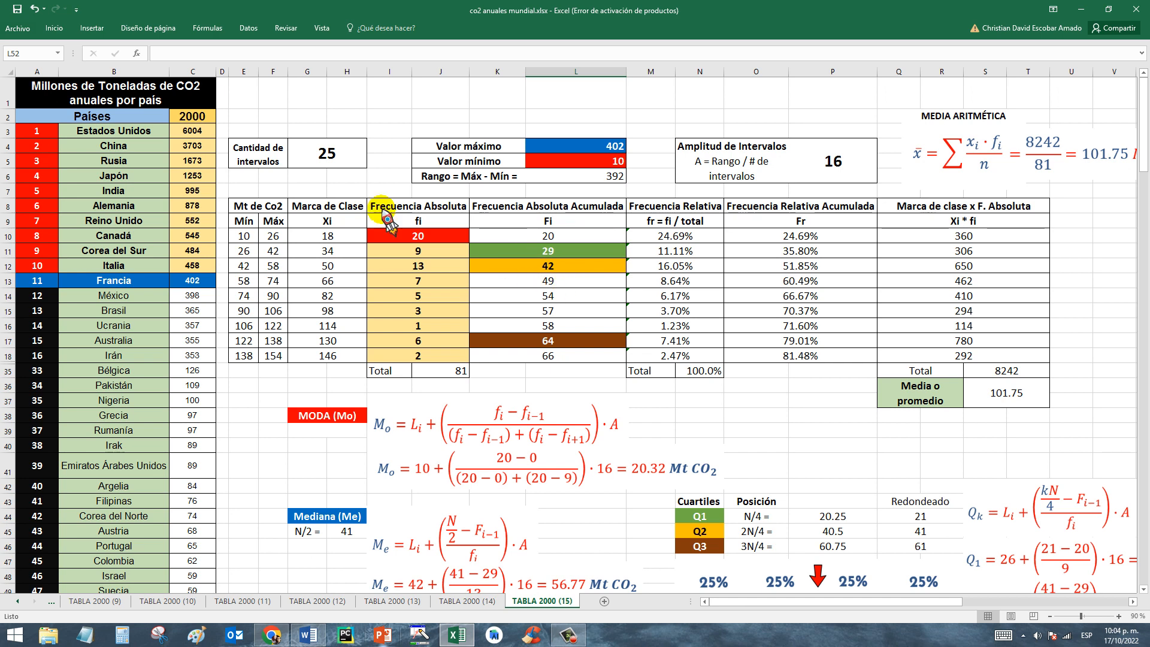
click(191, 118)
mouse_move(198, 141)
mouse_down()
mouse_move(195, 554)
mouse_move(197, 533)
mouse_up()
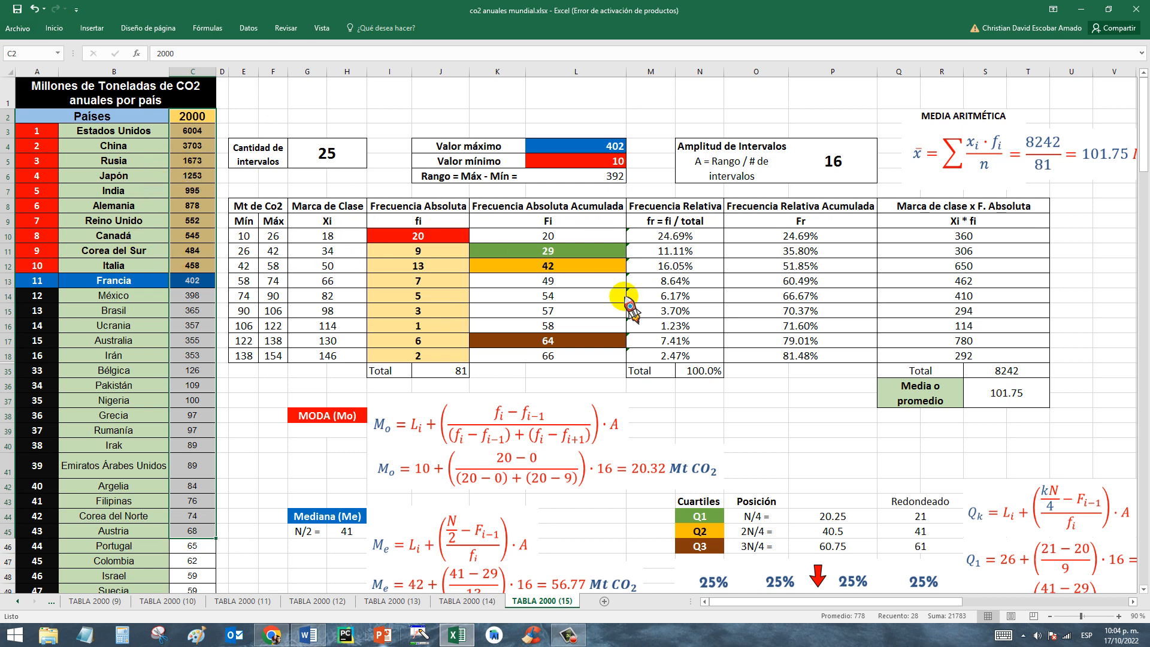
click(779, 402)
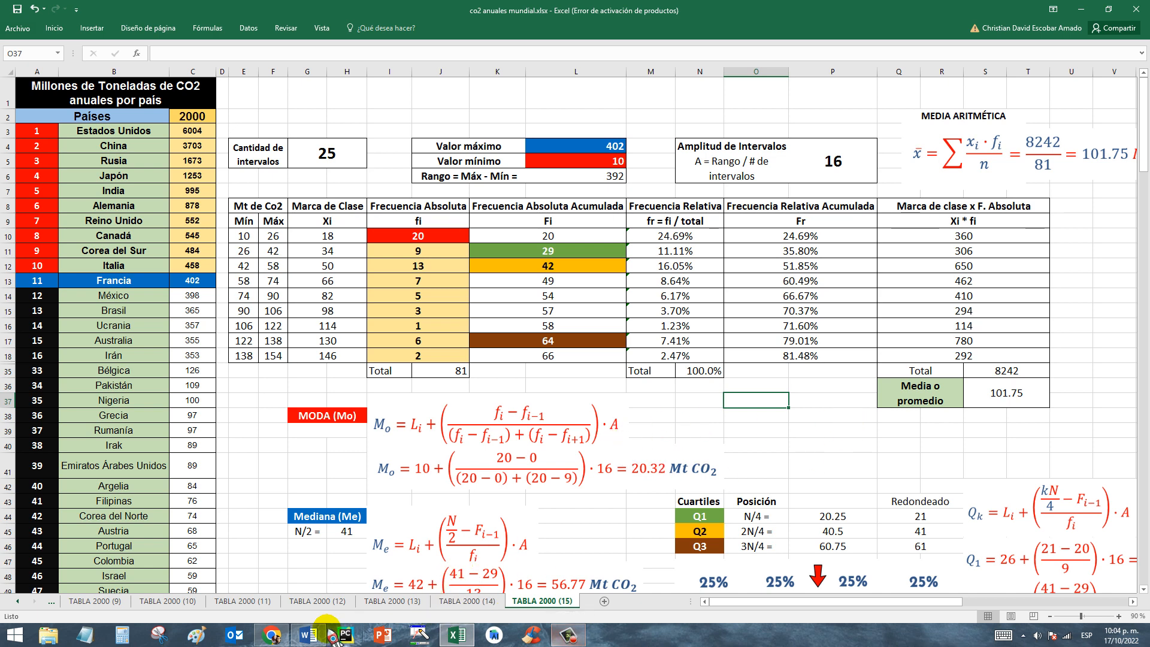
Switch to Word to view the source CO2 data table by country, and return to the frequency table in Excel.
click(308, 635)
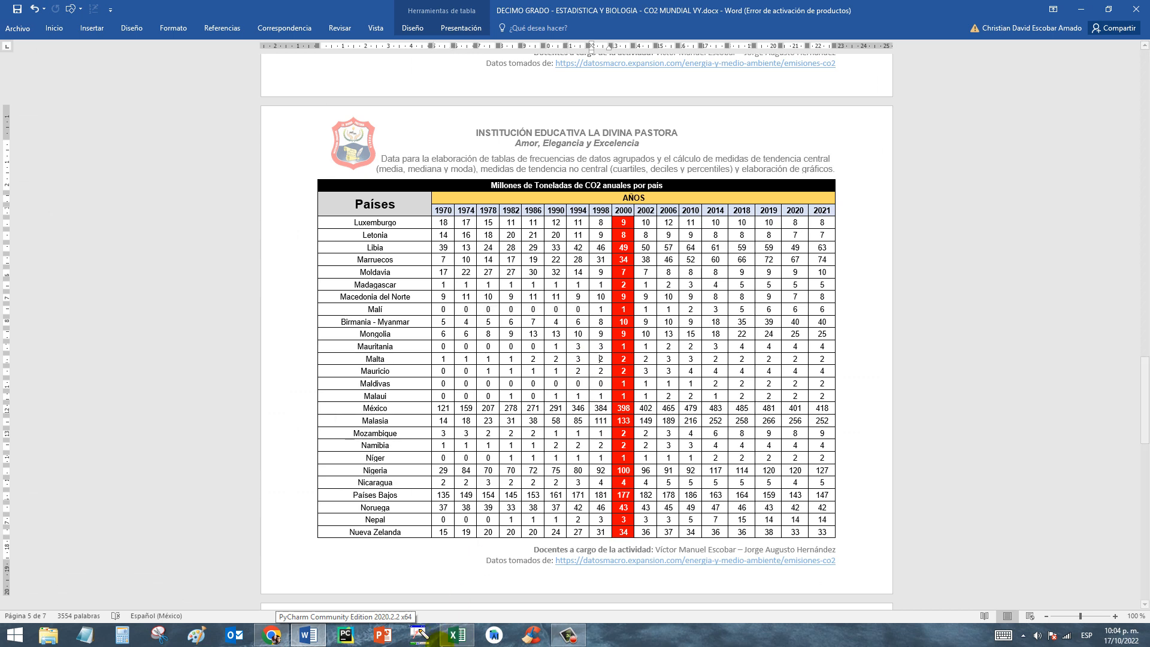
click(457, 635)
click(765, 325)
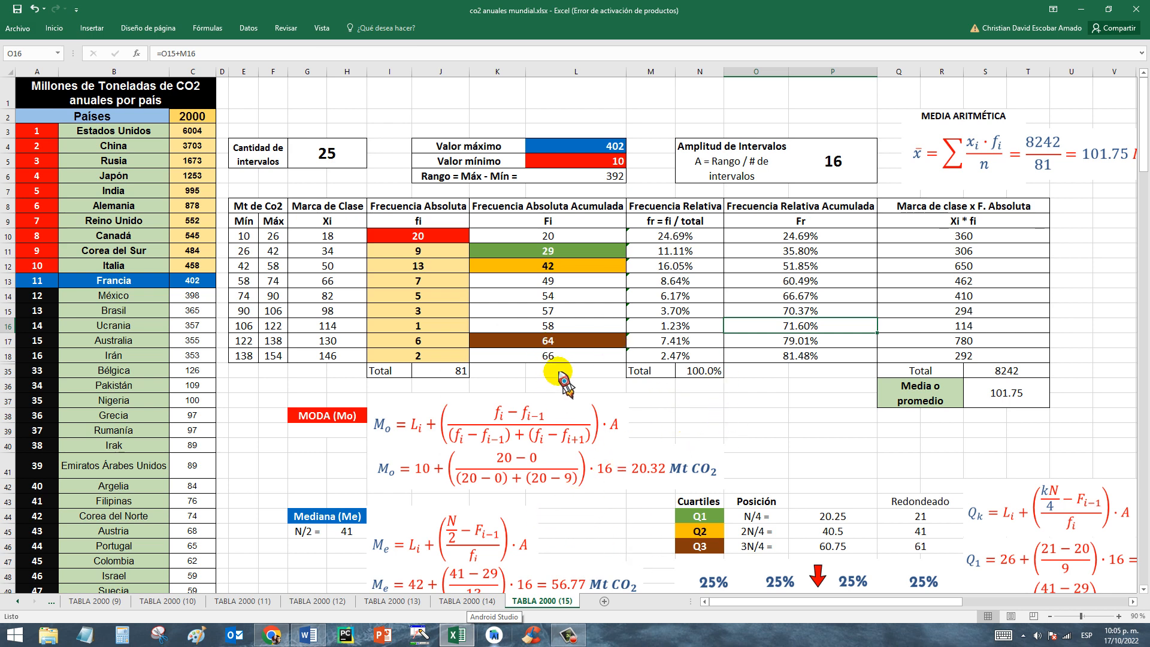
click(539, 375)
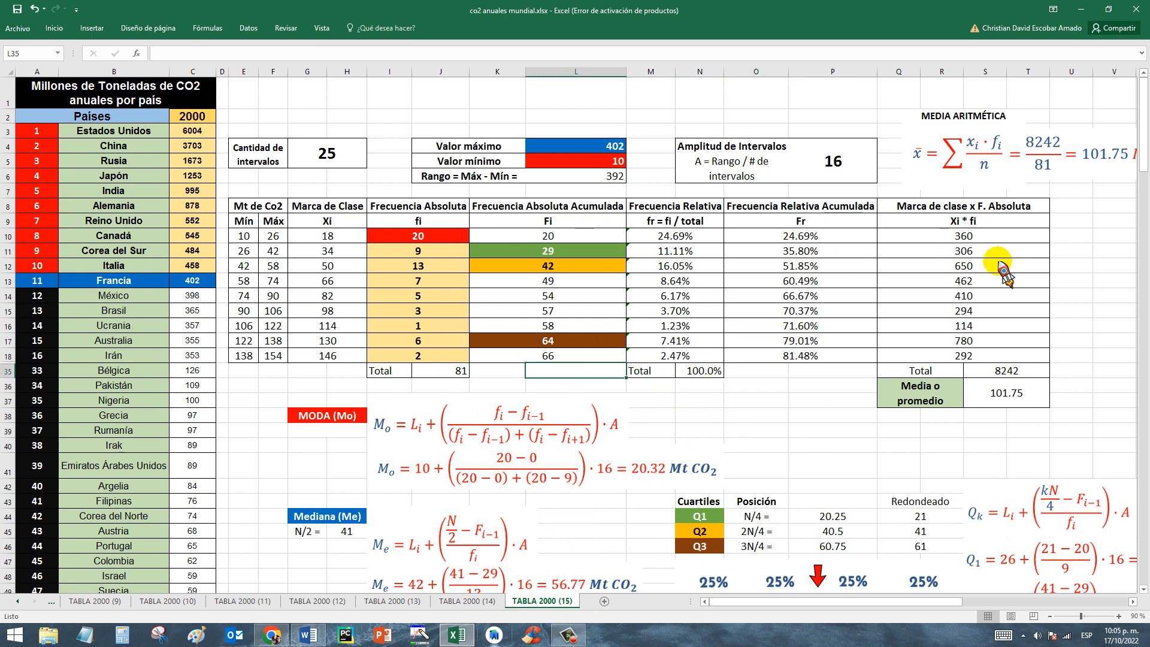